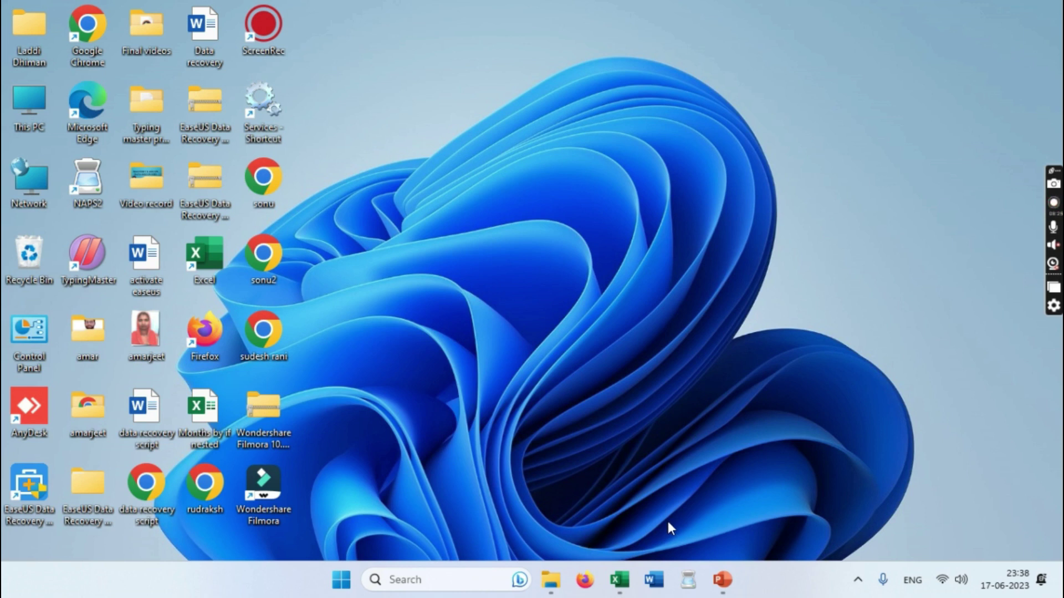
Switch to the NEW CHANG OF NAME 01010 workbook in Excel and look over the applicant table in A2:H17 on the vlookup sheet.
click(619, 580)
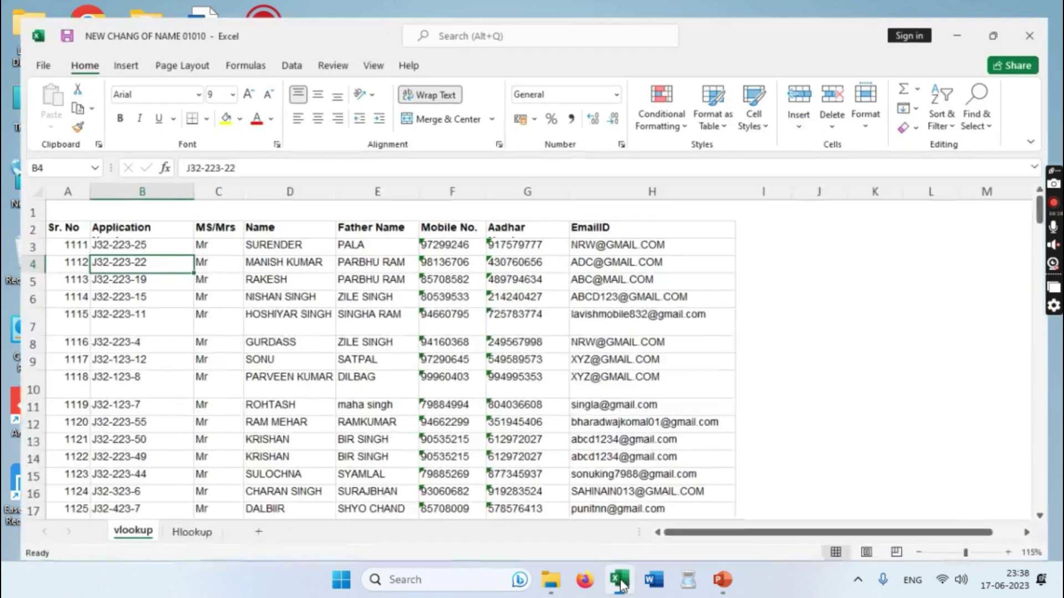
click(311, 401)
drag(56, 219, 632, 427)
scroll(573, 464, up, 2)
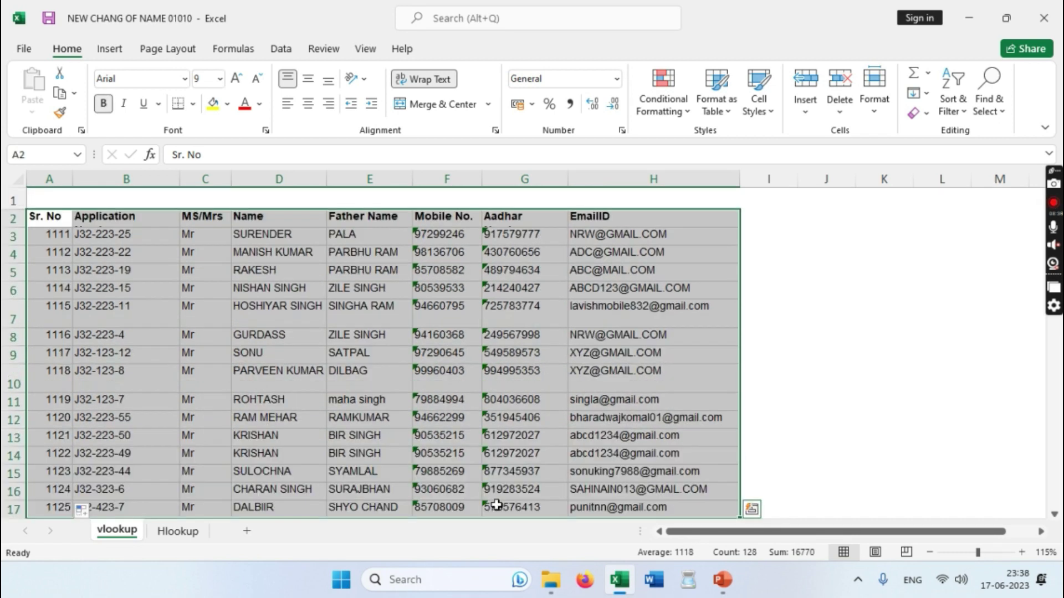
click(277, 376)
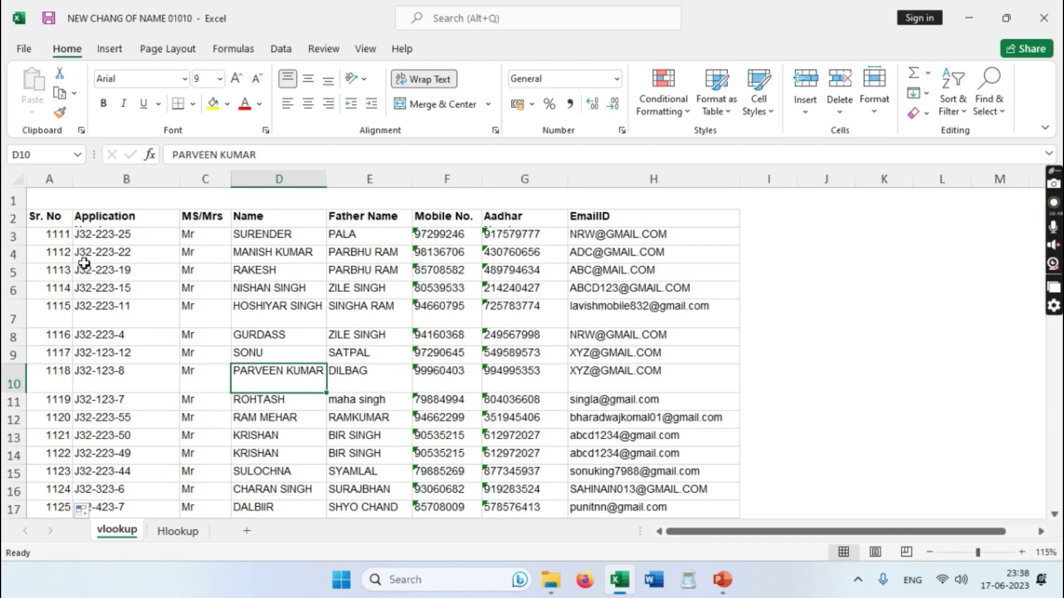
click(66, 243)
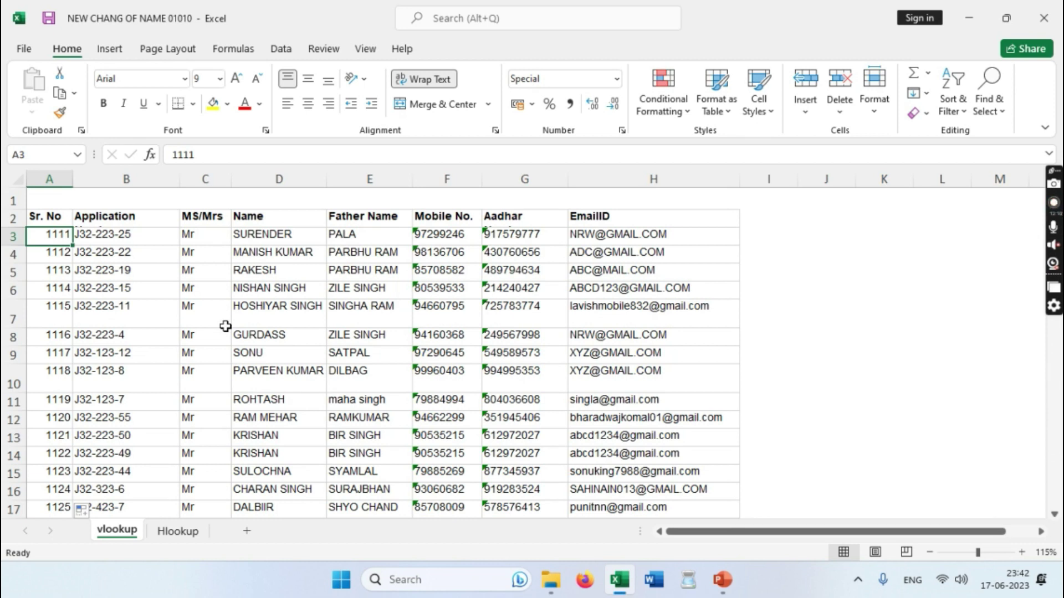
click(320, 325)
click(823, 242)
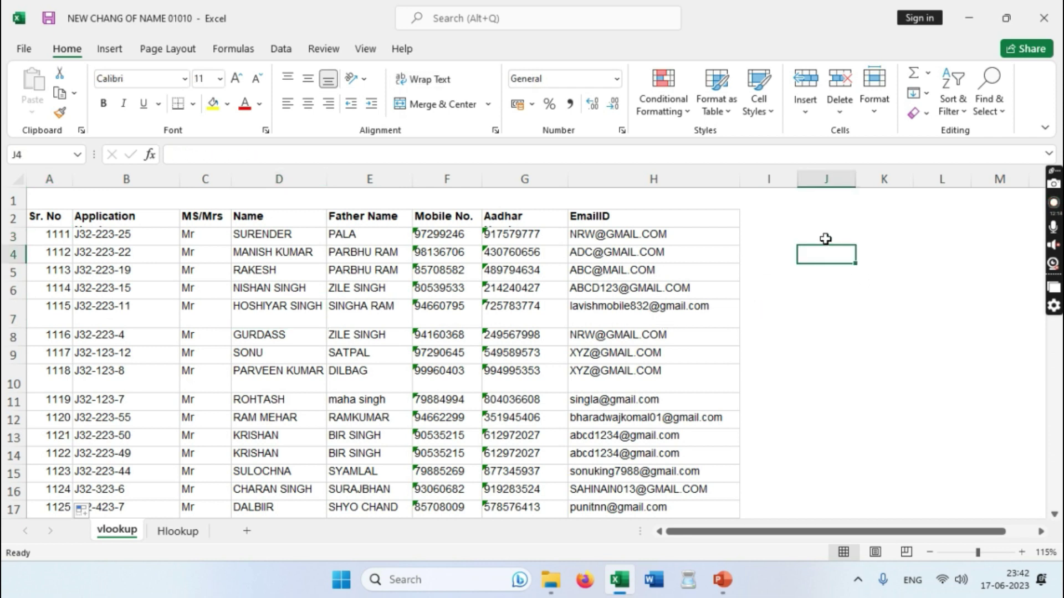
click(829, 220)
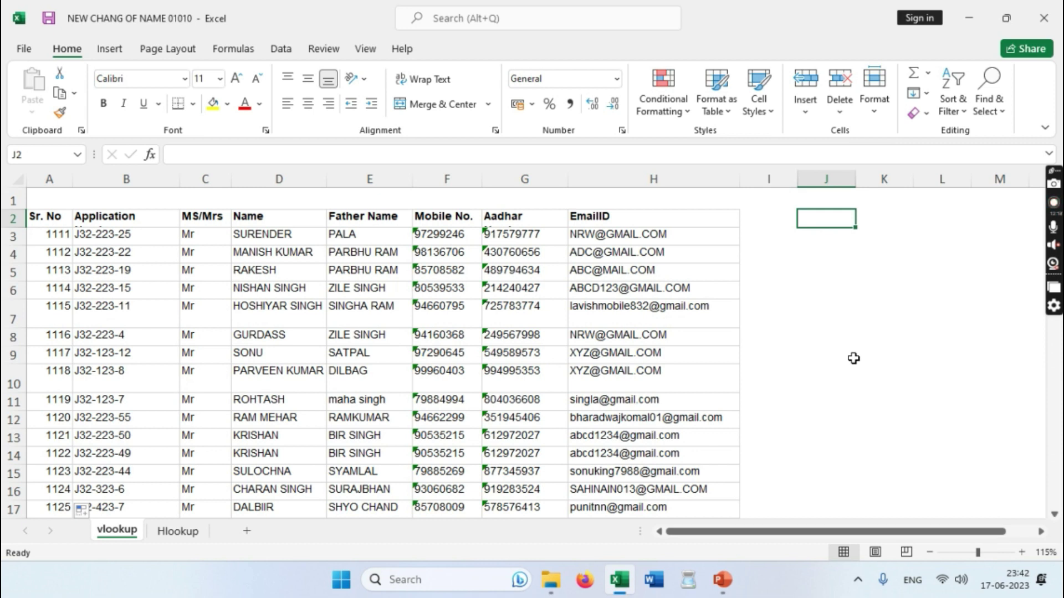
drag(834, 218, 847, 290)
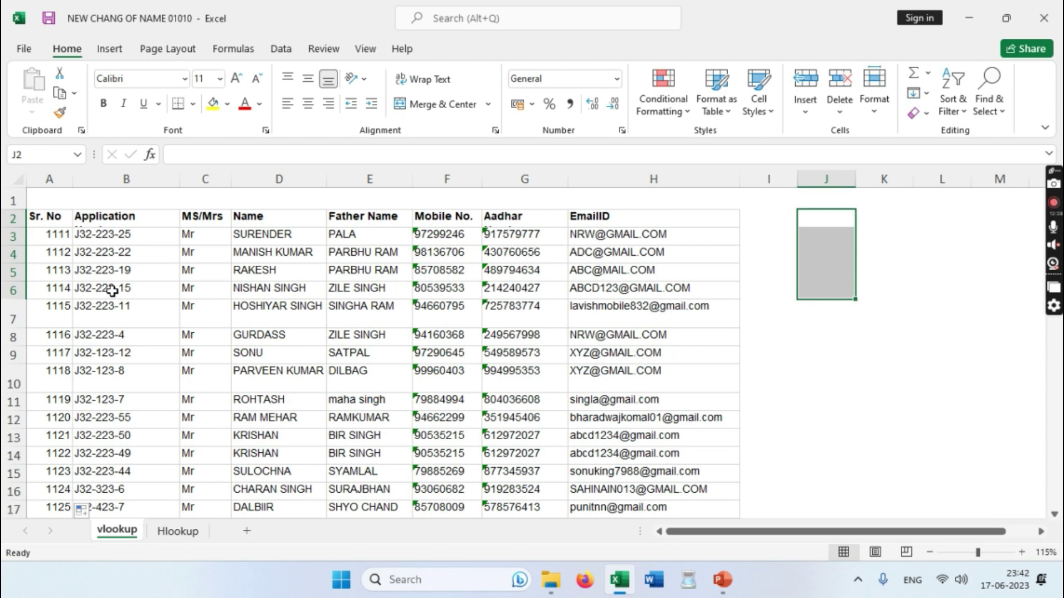
click(828, 224)
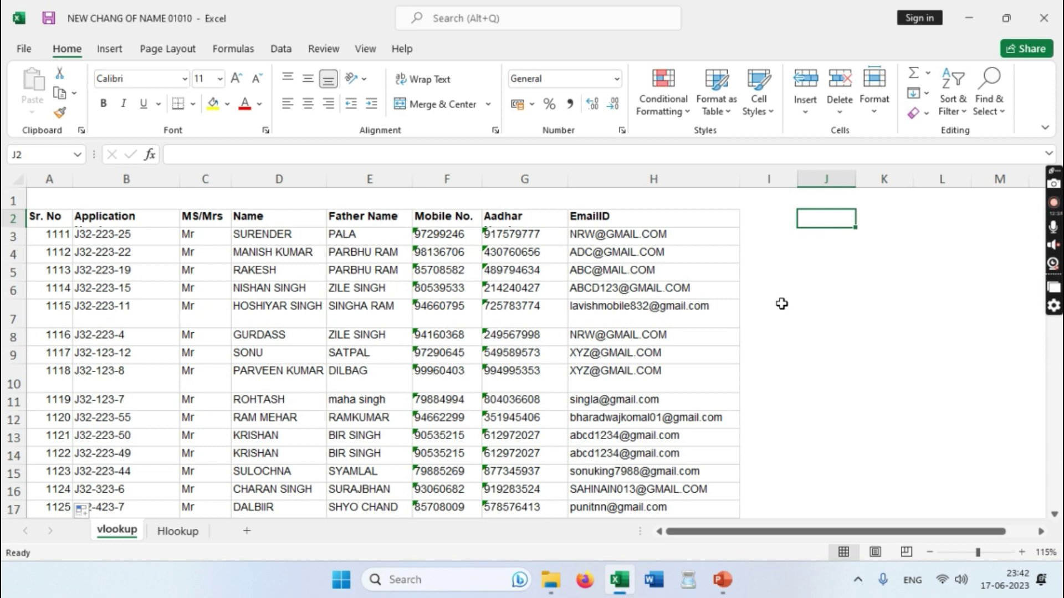
Search the vlookup sheet for serial number 1111 with Find.
click(782, 218)
click(813, 224)
key(ctrl+f)
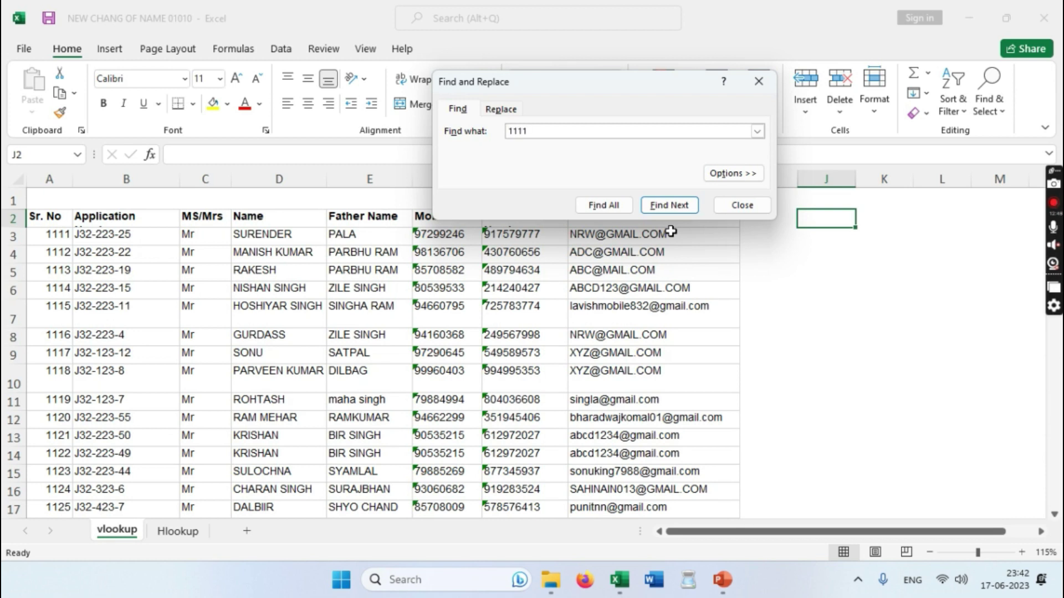
key(Return)
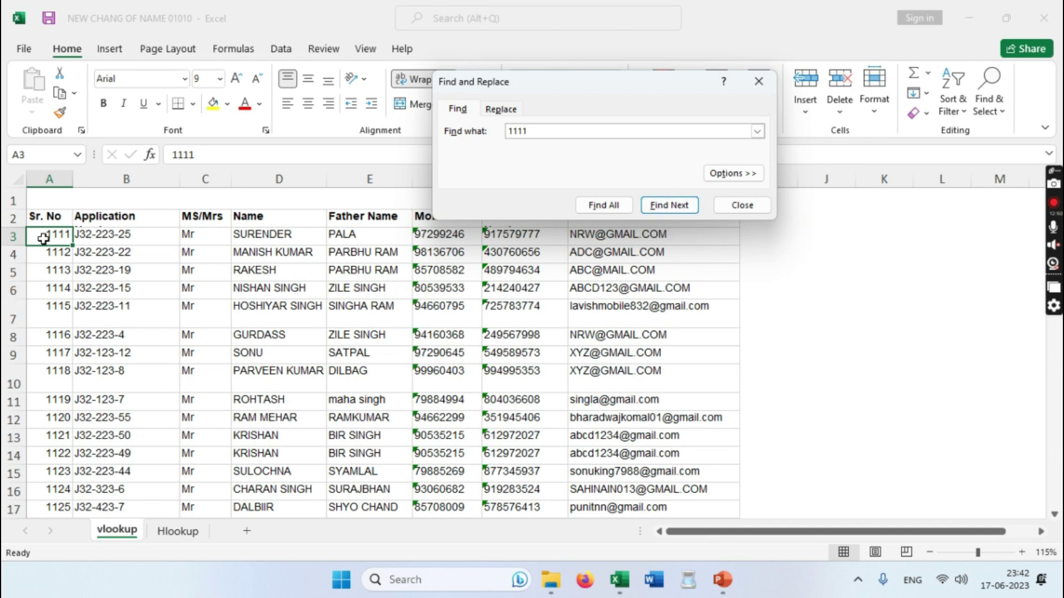
scroll(78, 315, down, 2)
scroll(83, 380, up, 2)
scroll(102, 464, down, 1)
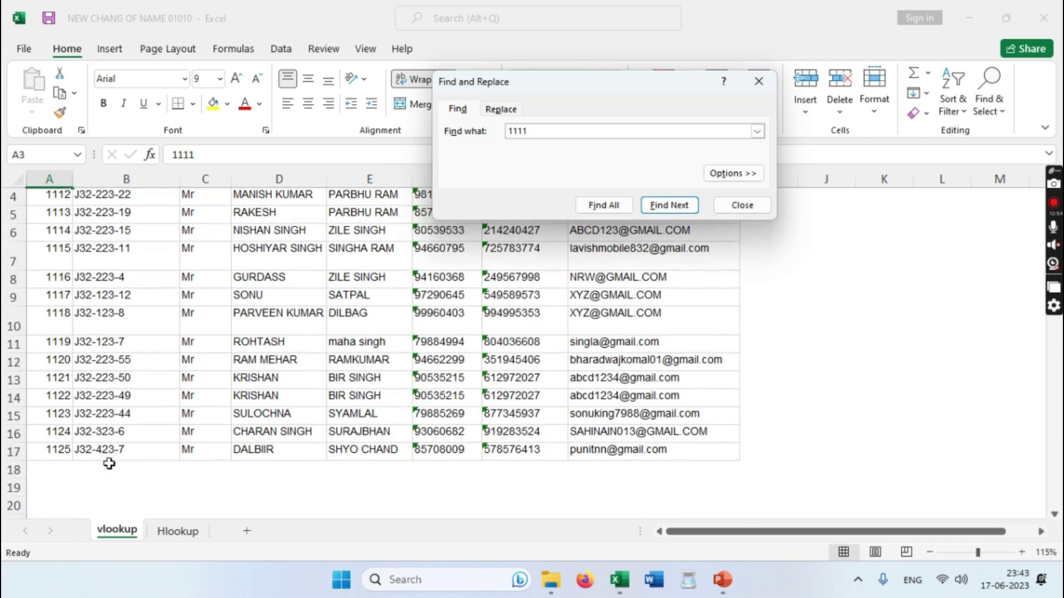
scroll(105, 447, up, 1)
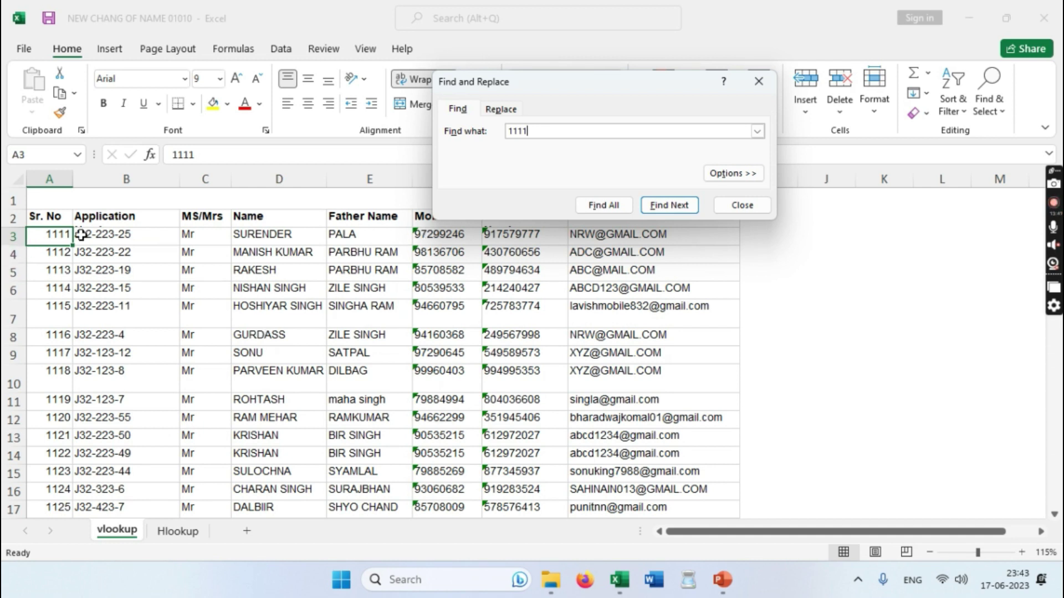
drag(545, 132, 497, 139)
drag(524, 136, 500, 140)
click(527, 129)
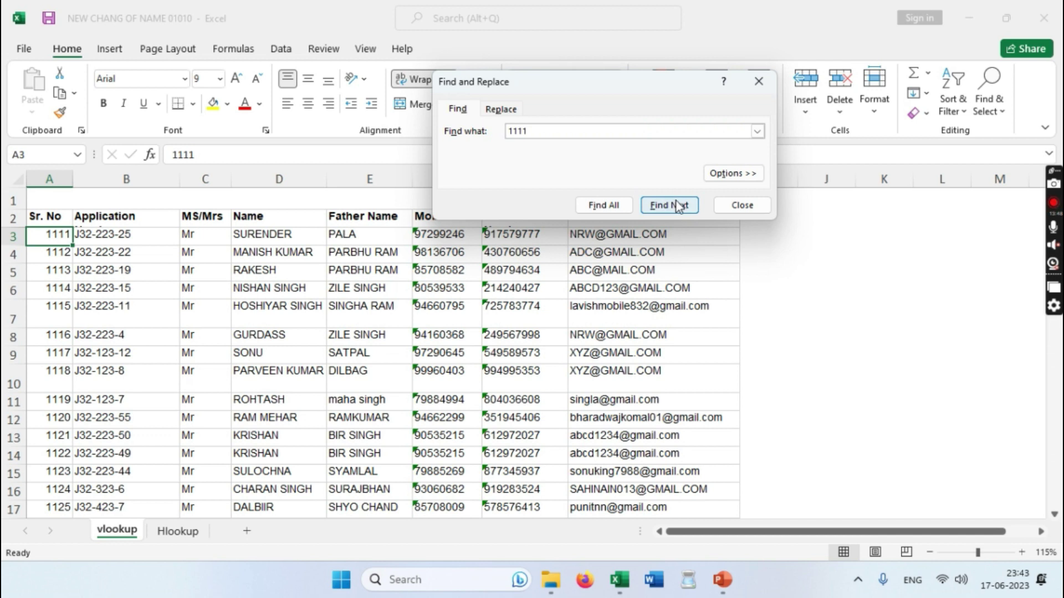
Copy the title, name, father name and mobile number cells C3:F3 of record 1111 to the blank area starting at J3.
drag(581, 85, 652, 88)
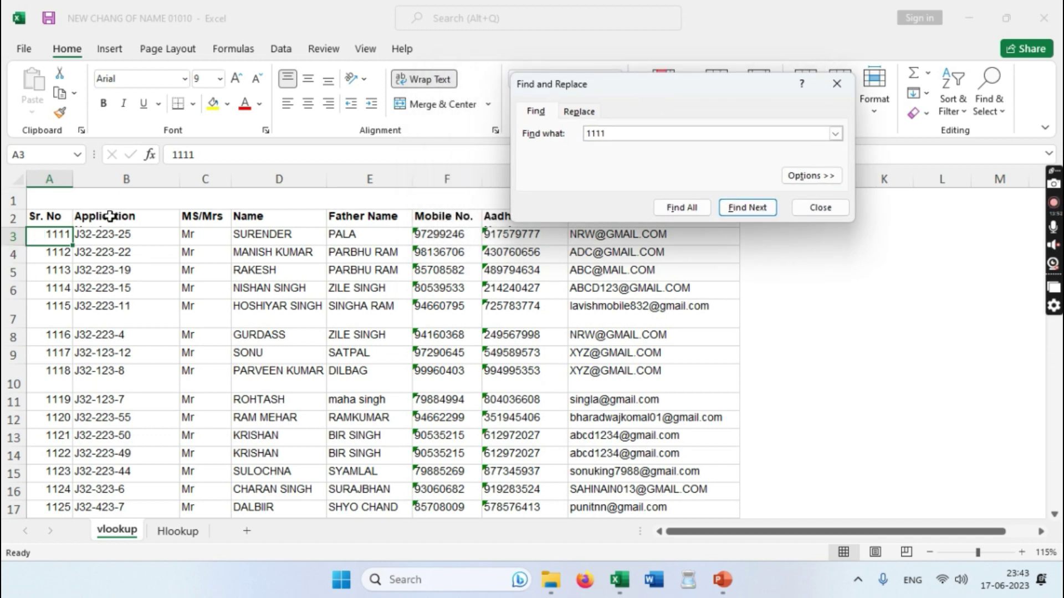
drag(205, 233, 458, 246)
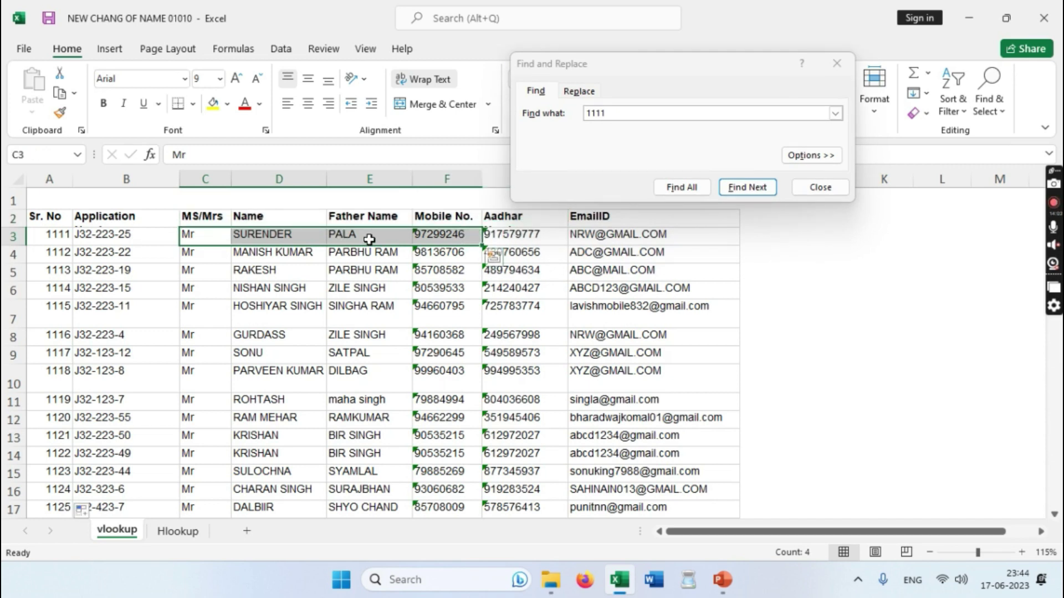
key(ctrl+c)
key(ctrl+q)
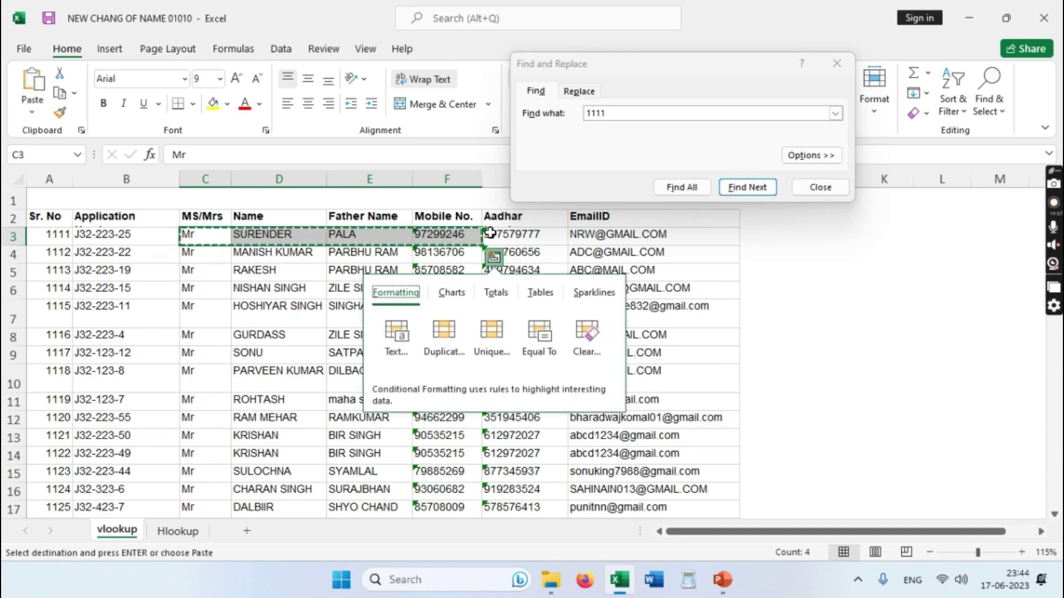
click(791, 234)
click(818, 240)
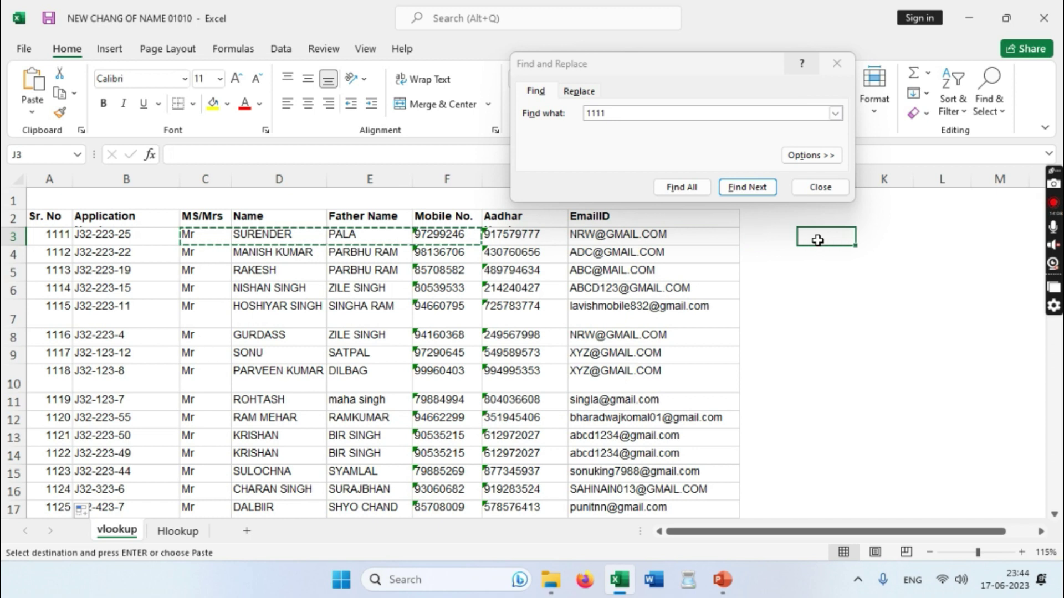
key(ctrl+v)
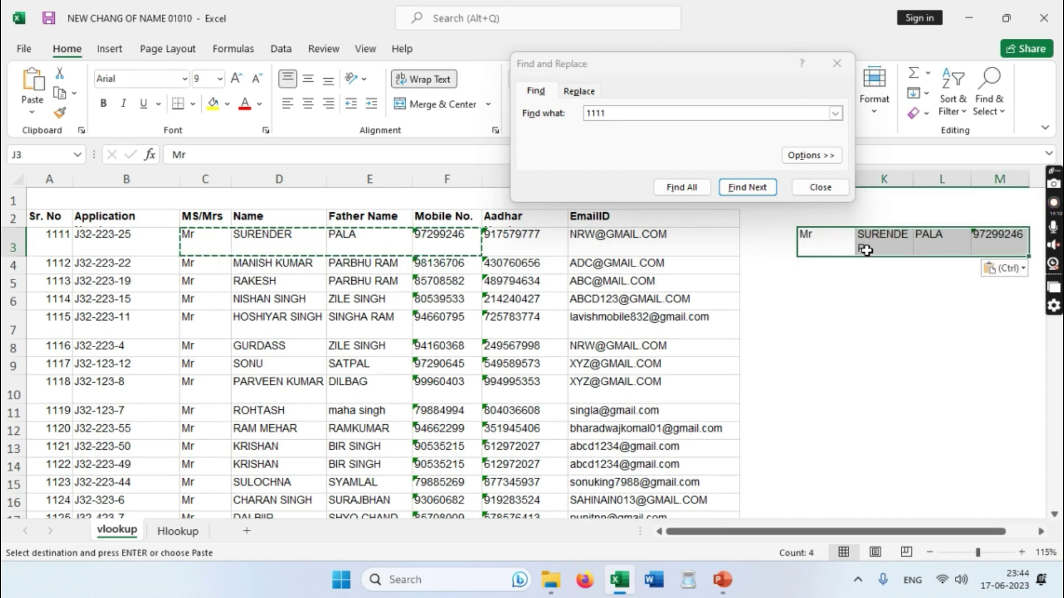
click(864, 265)
drag(763, 534, 790, 535)
click(782, 268)
click(821, 245)
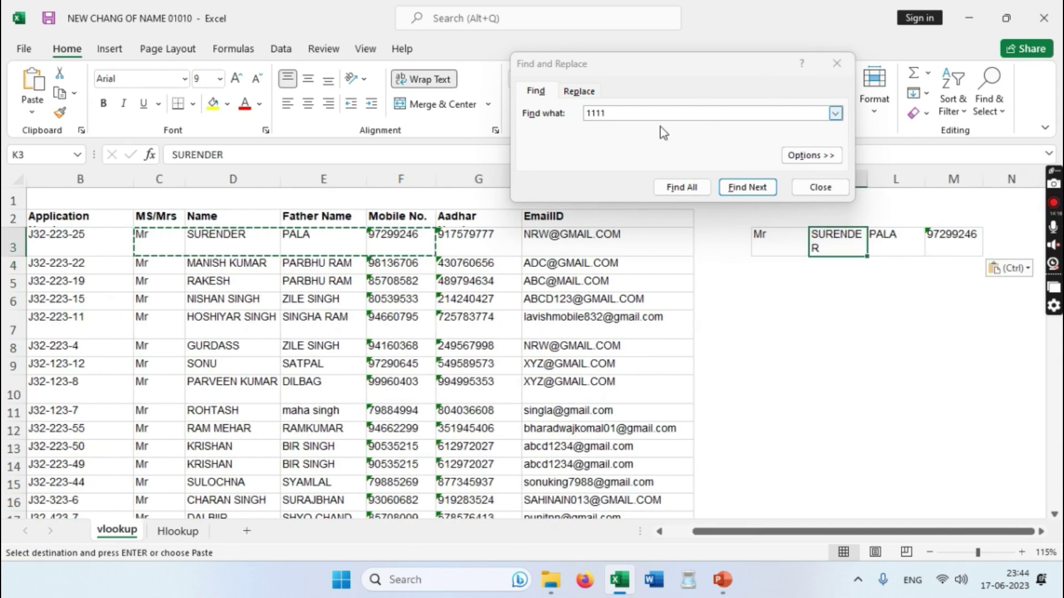
Search for serial number 1116 and select its row.
click(628, 121)
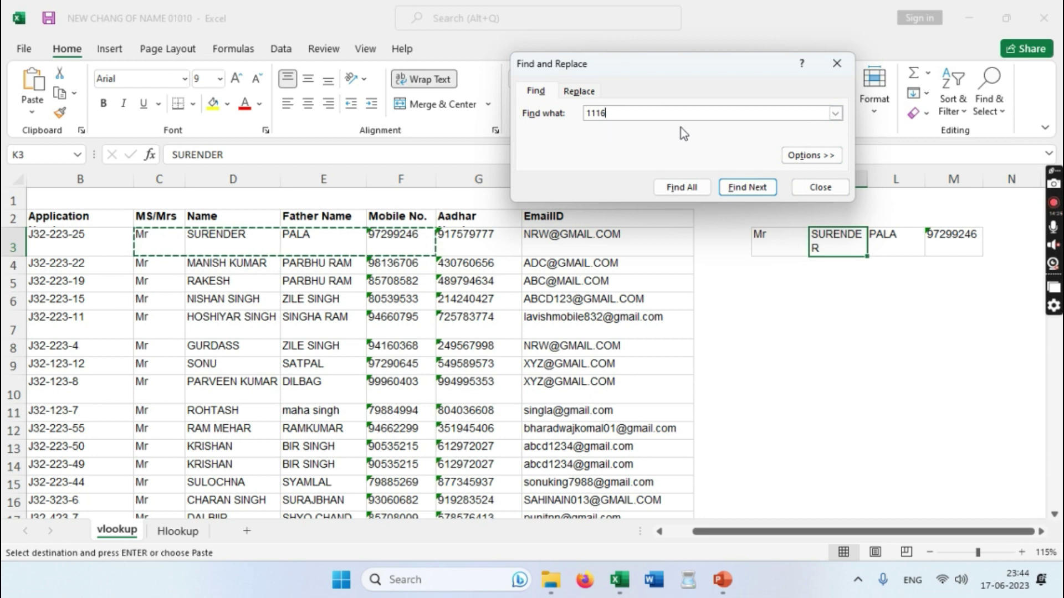
click(747, 188)
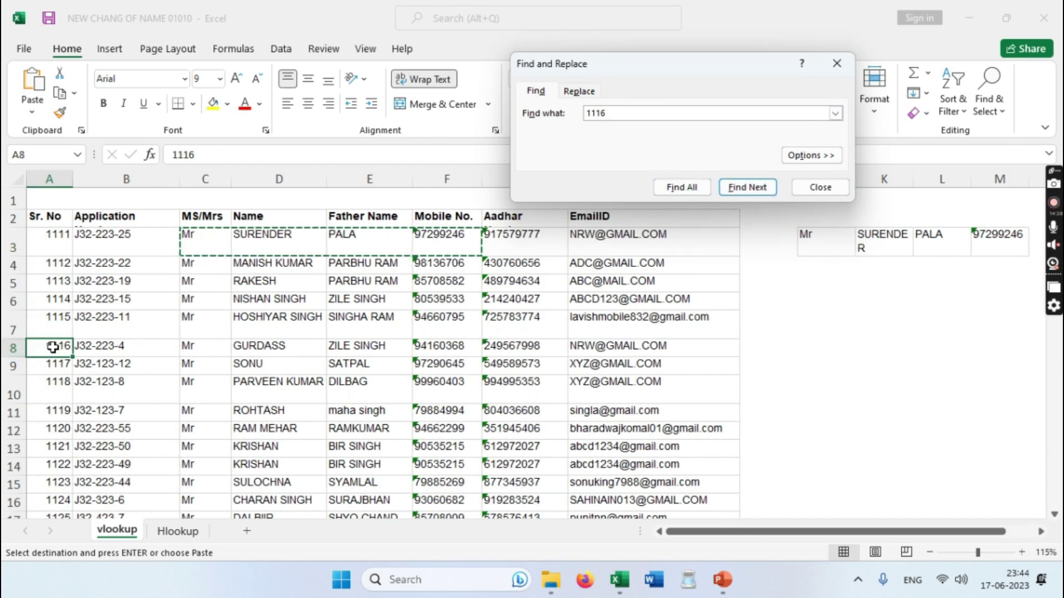
click(22, 348)
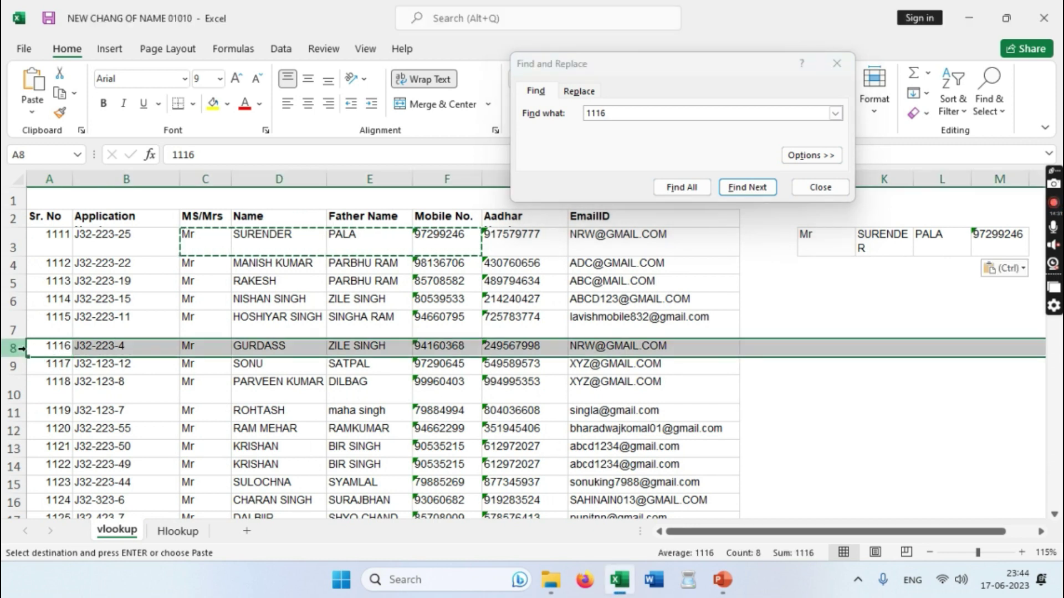
Copy the title, name, father name and mobile number cells C8:F8 of record 1116 to J4, below the first copied record.
click(192, 348)
drag(192, 347, 462, 344)
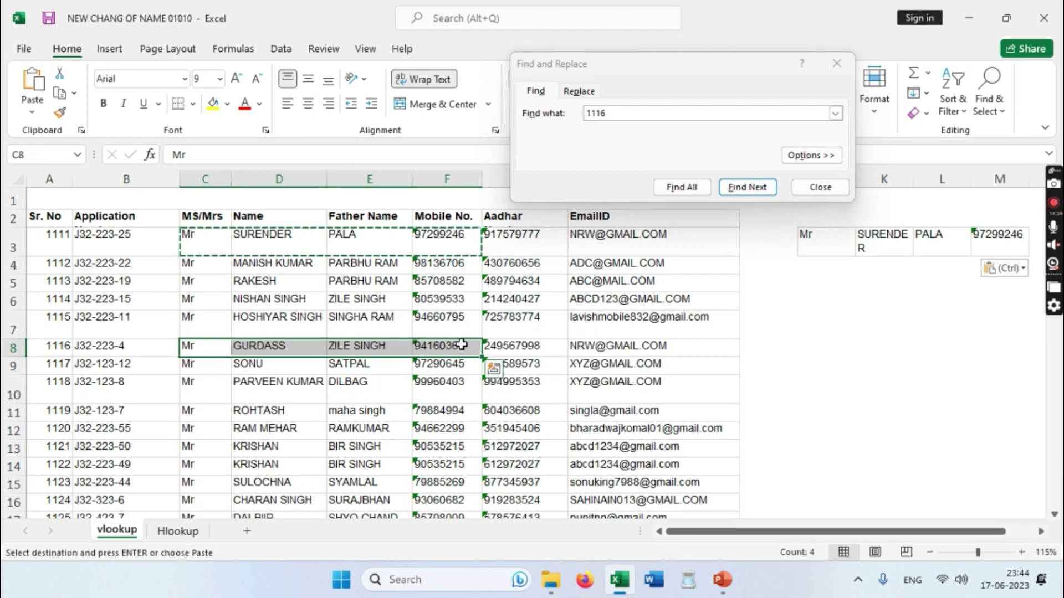
key(ctrl+c)
click(824, 266)
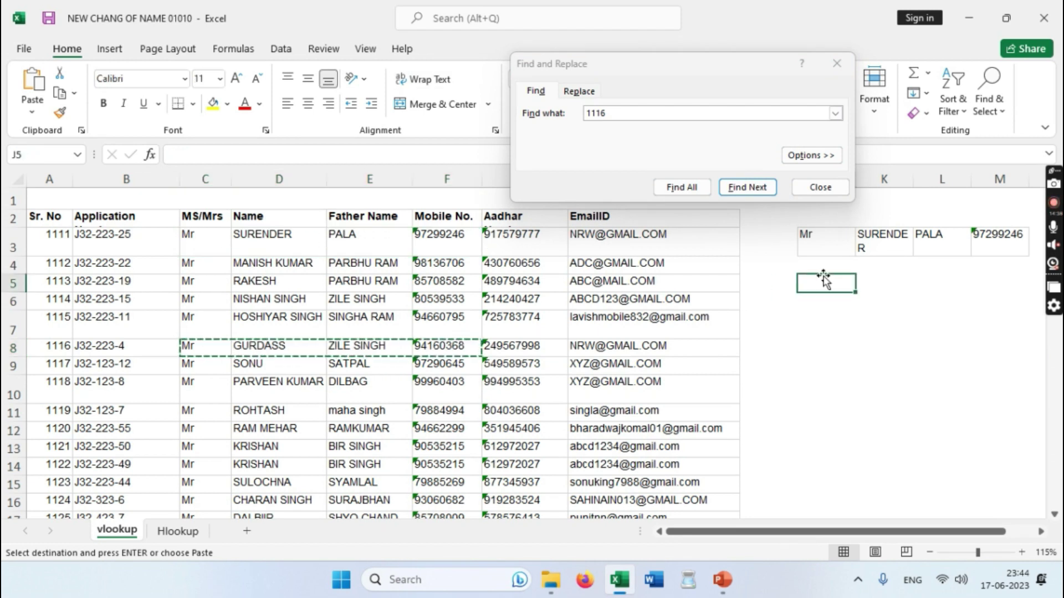
key(ctrl+v)
key(ctrl)
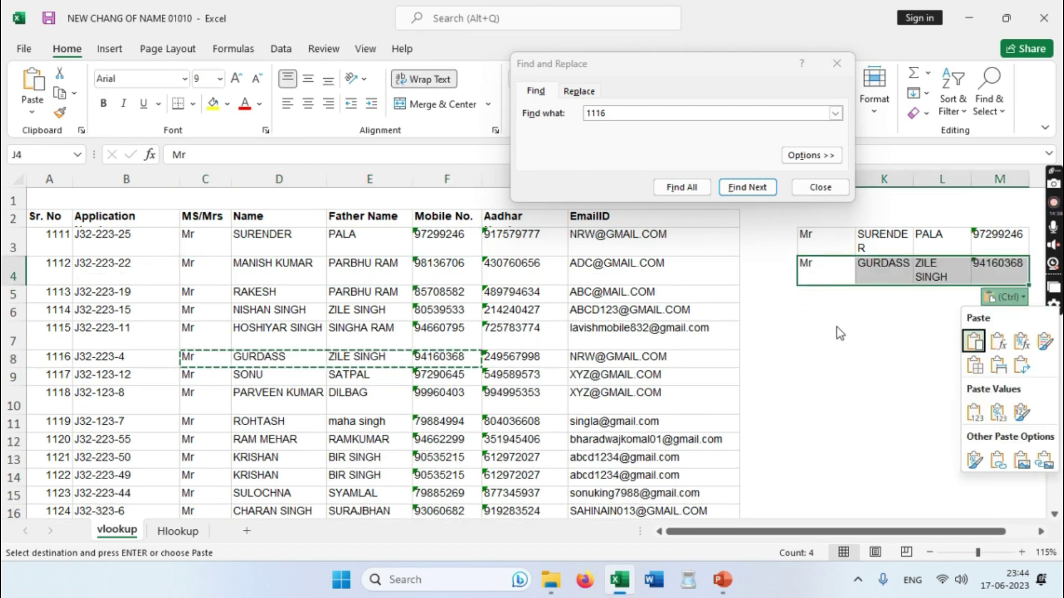
key(ctrl)
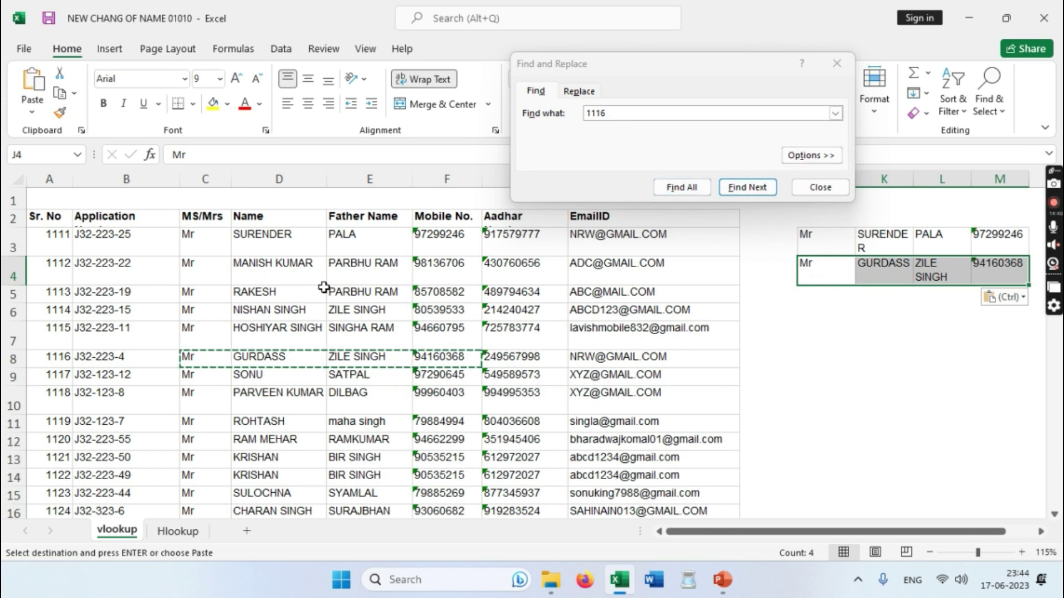
Copy the title through mobile number cells C11:F13 of records 1119 to 1121 to the blank area starting at J5.
scroll(266, 380, down, 1)
drag(191, 352, 480, 395)
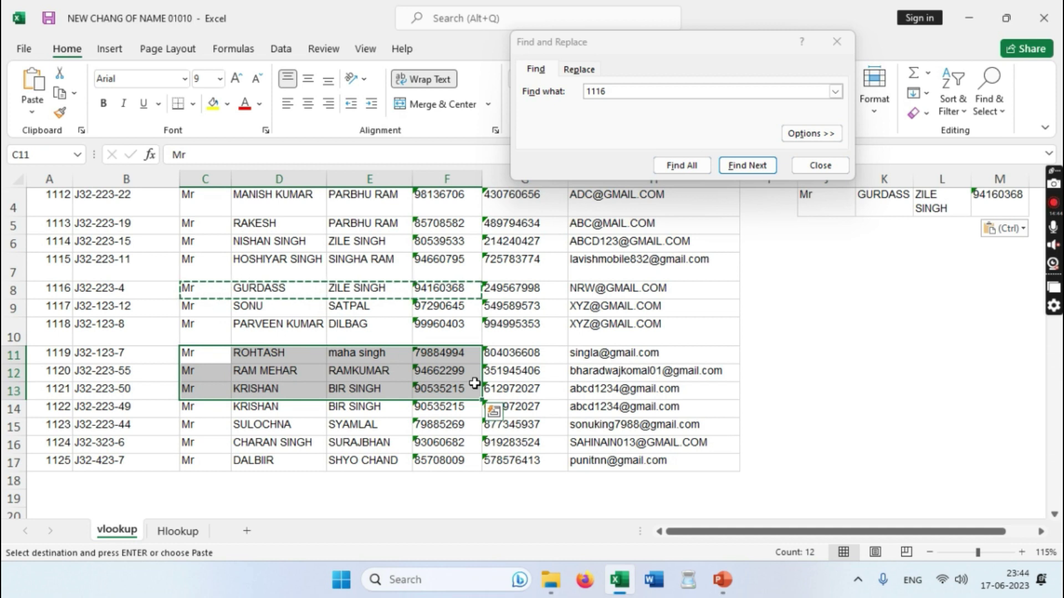
key(ctrl+c)
click(813, 228)
key(ctrl+v)
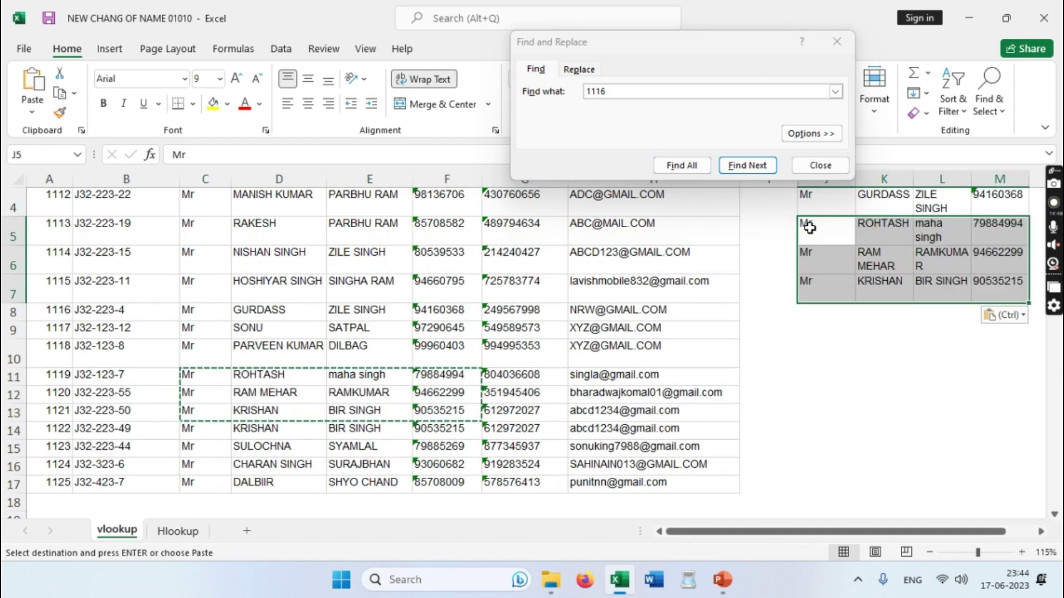
scroll(862, 331, up, 1)
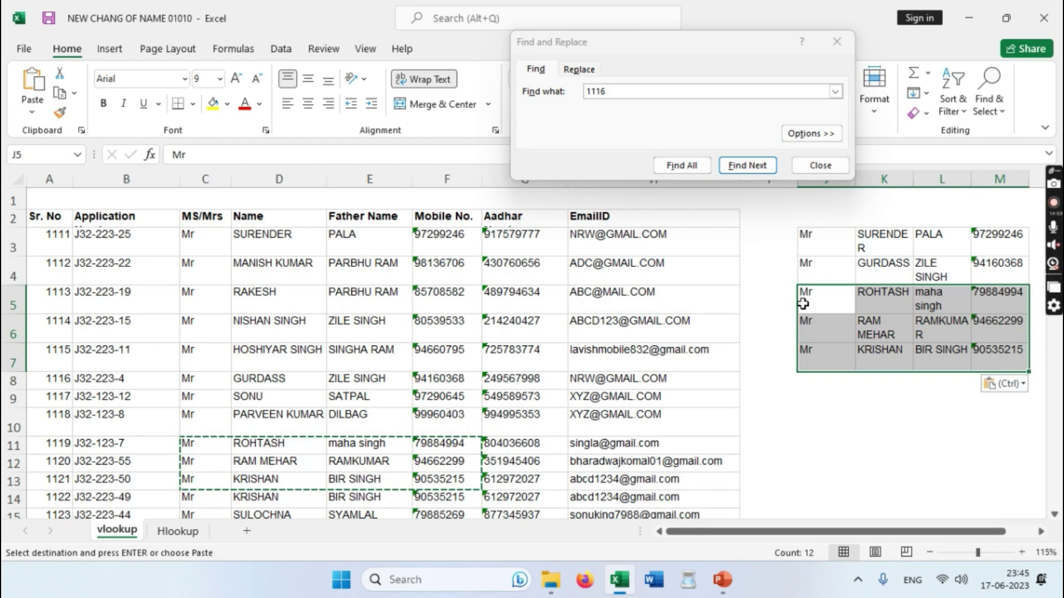
Close the Find and Replace dialog and select the block of copied records in J3:M7.
click(1041, 532)
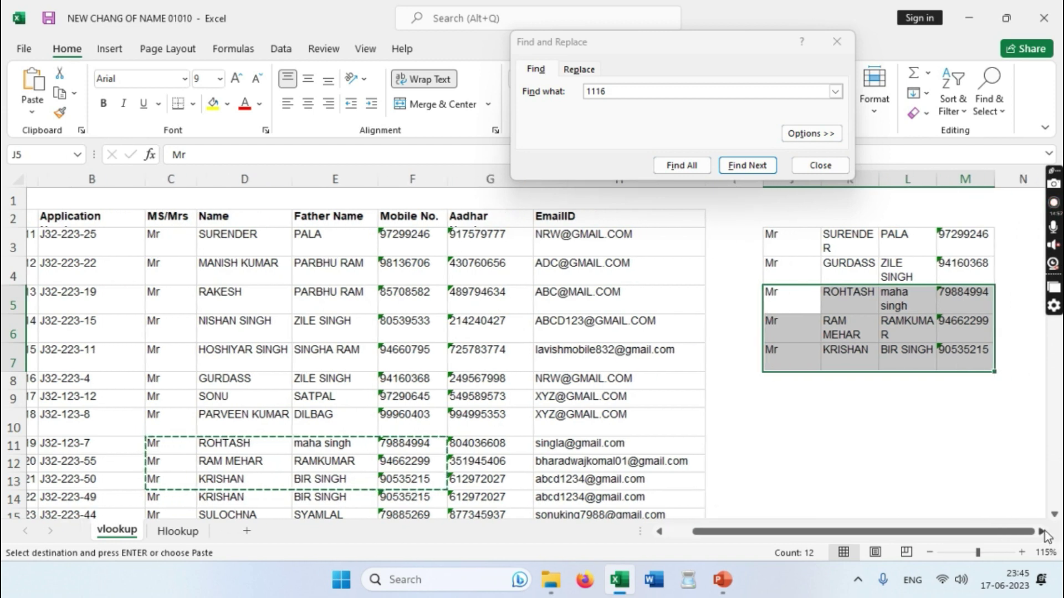
click(1041, 532)
click(764, 451)
drag(685, 249, 831, 360)
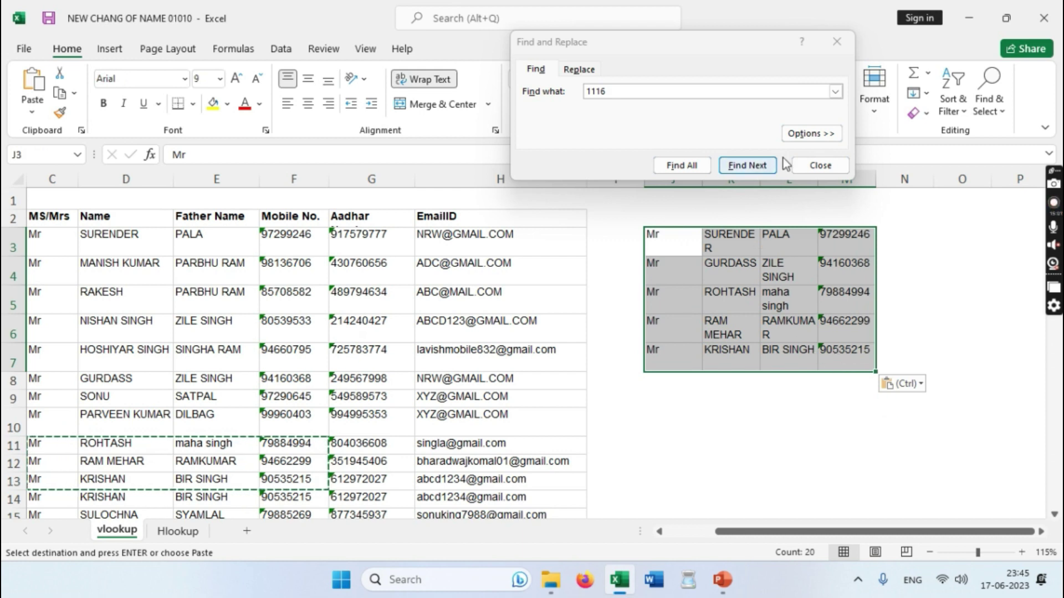
click(834, 36)
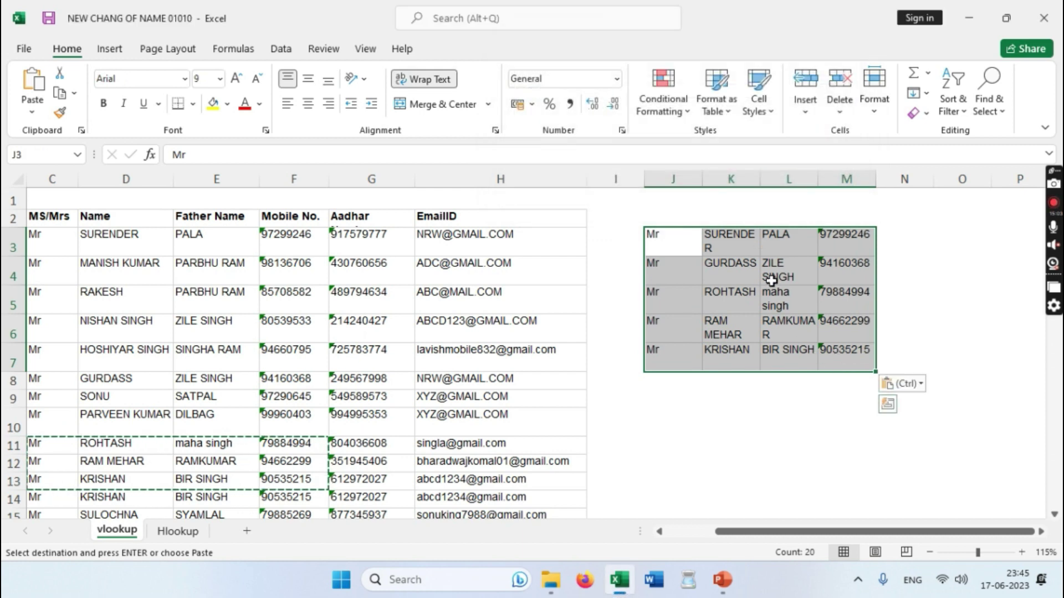
click(695, 399)
drag(670, 233, 834, 371)
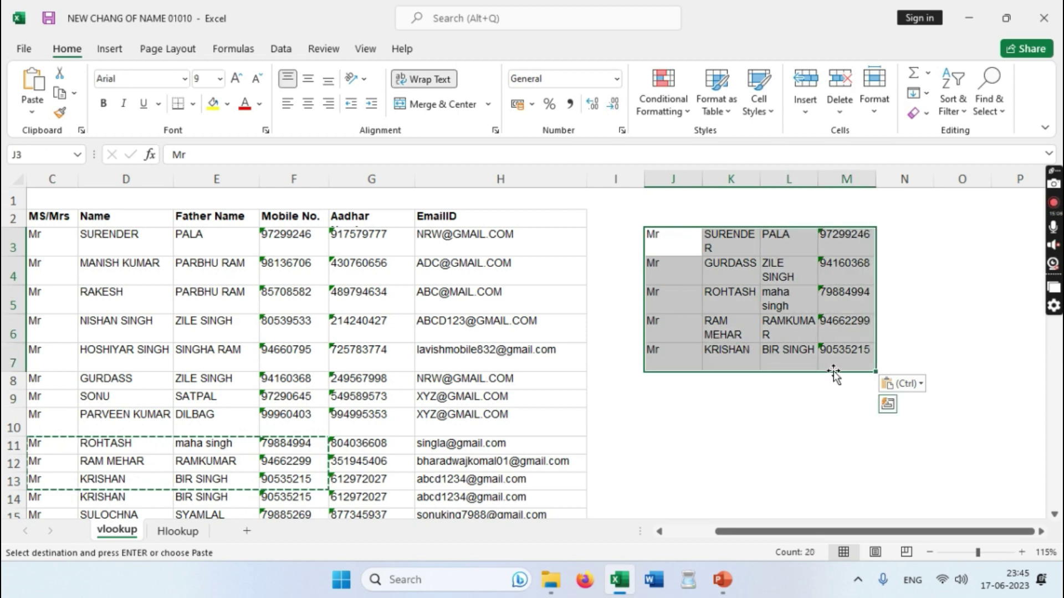
click(756, 417)
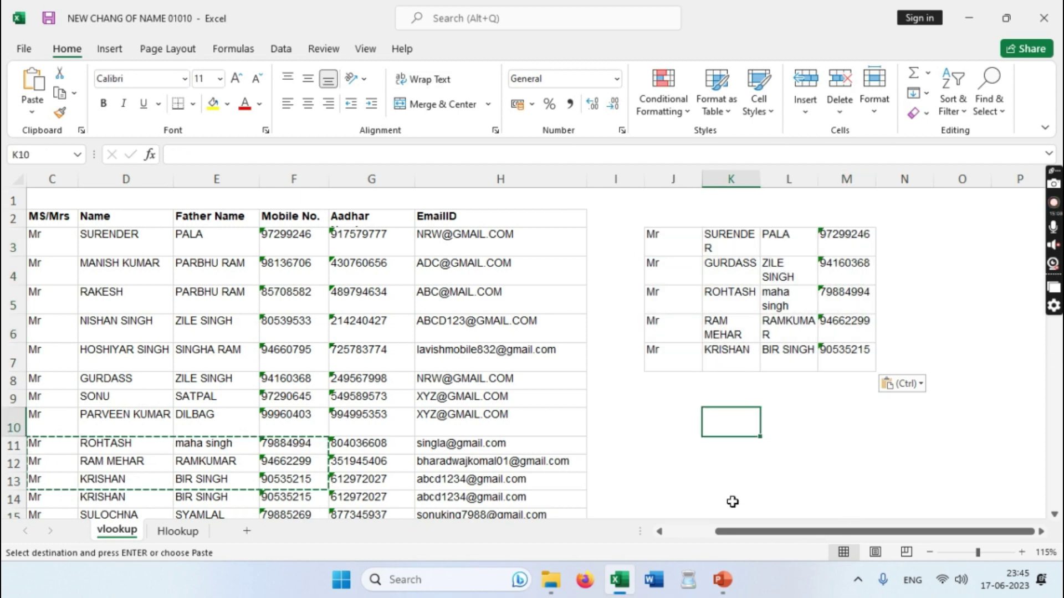
drag(676, 240, 832, 375)
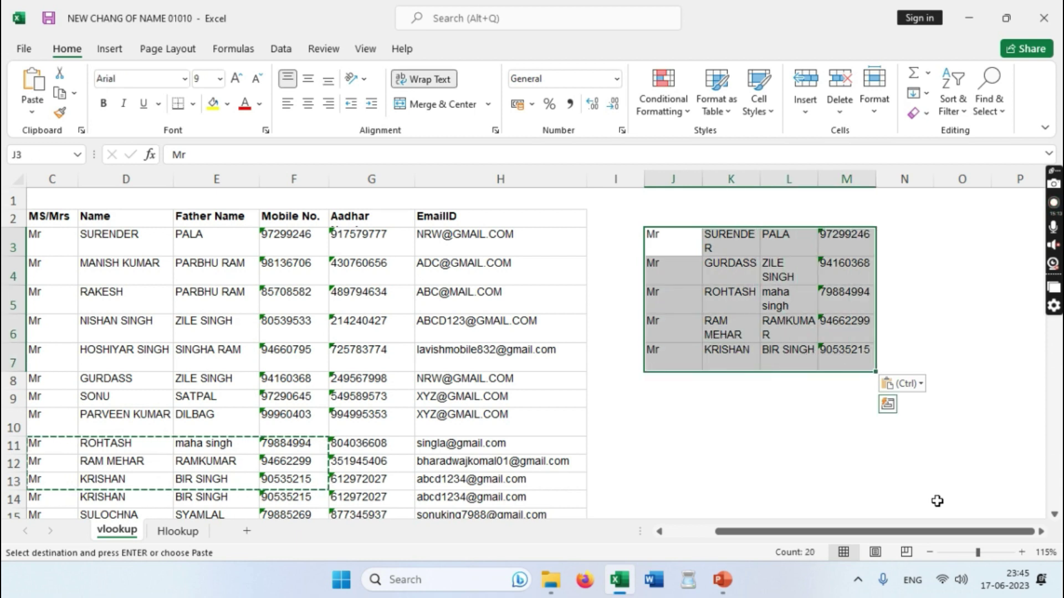
Compare the source table's serial numbers and details with the copied records in J3:M7.
click(663, 533)
click(664, 534)
click(664, 534)
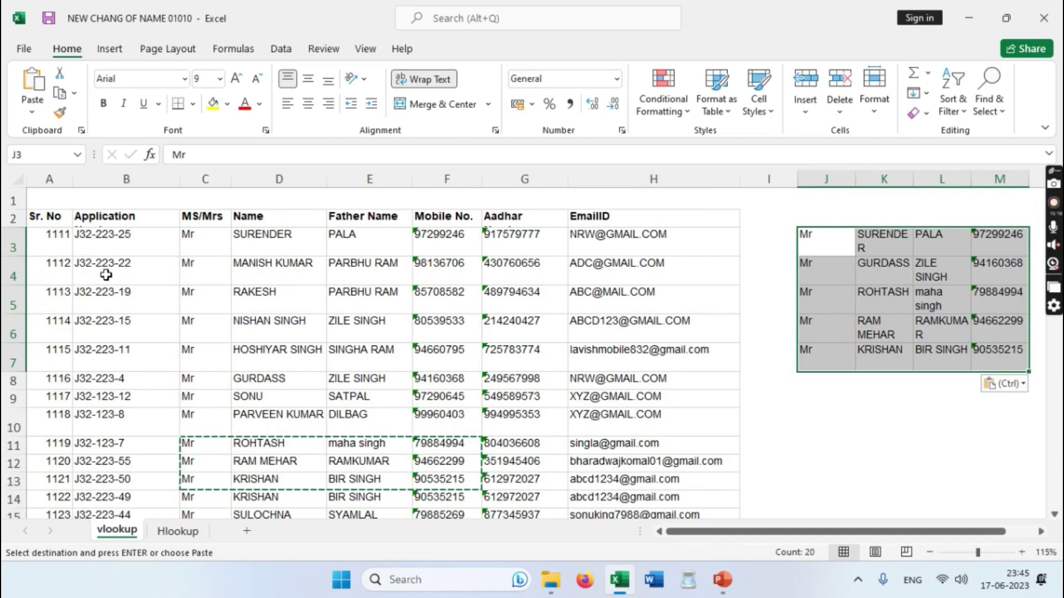
scroll(78, 397, down, 3)
scroll(90, 408, up, 3)
drag(727, 535, 953, 542)
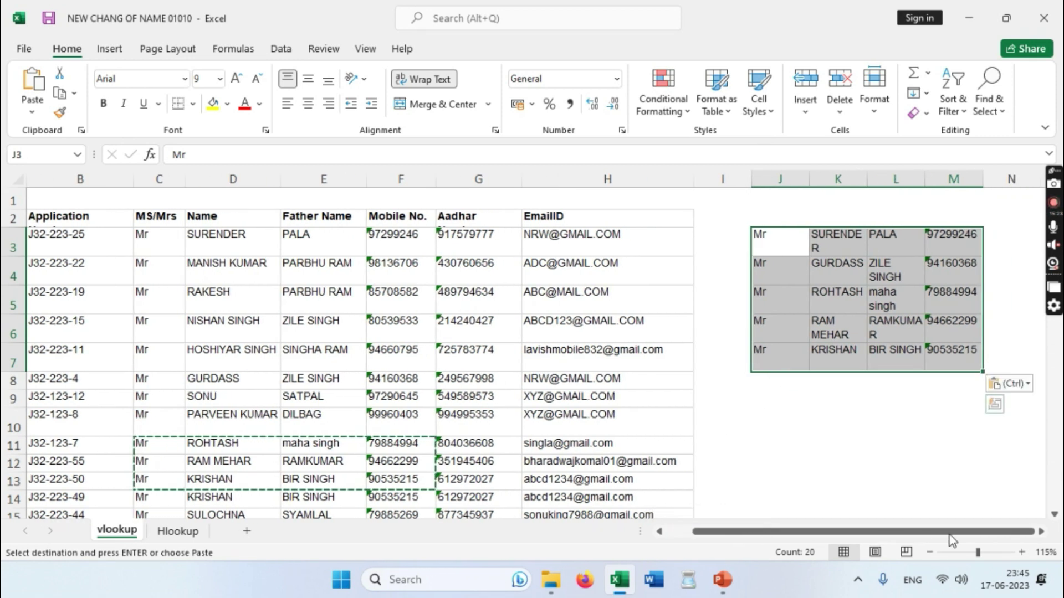
click(1042, 532)
click(1042, 532)
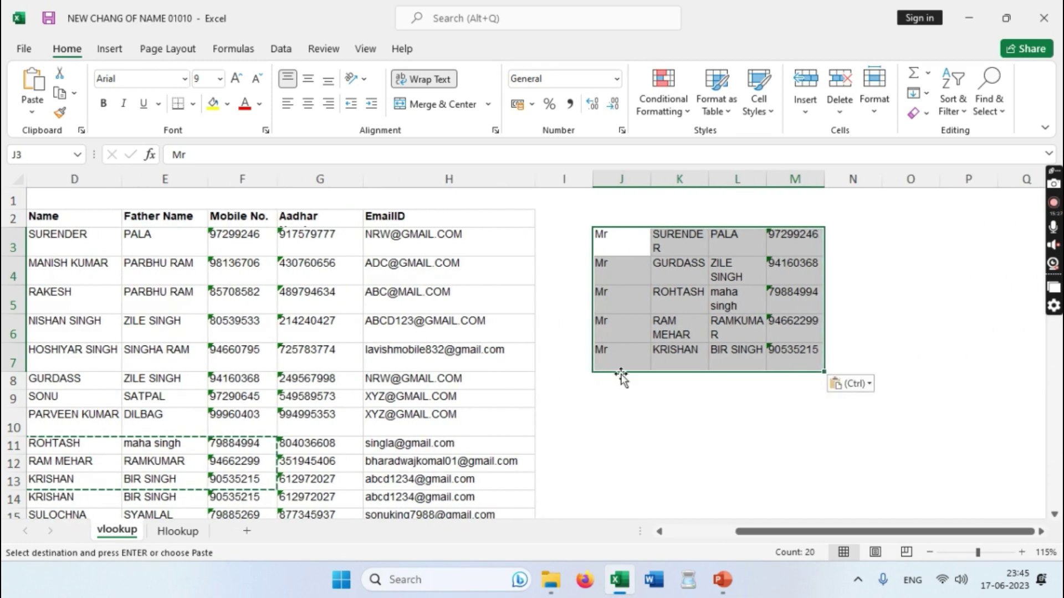
click(626, 242)
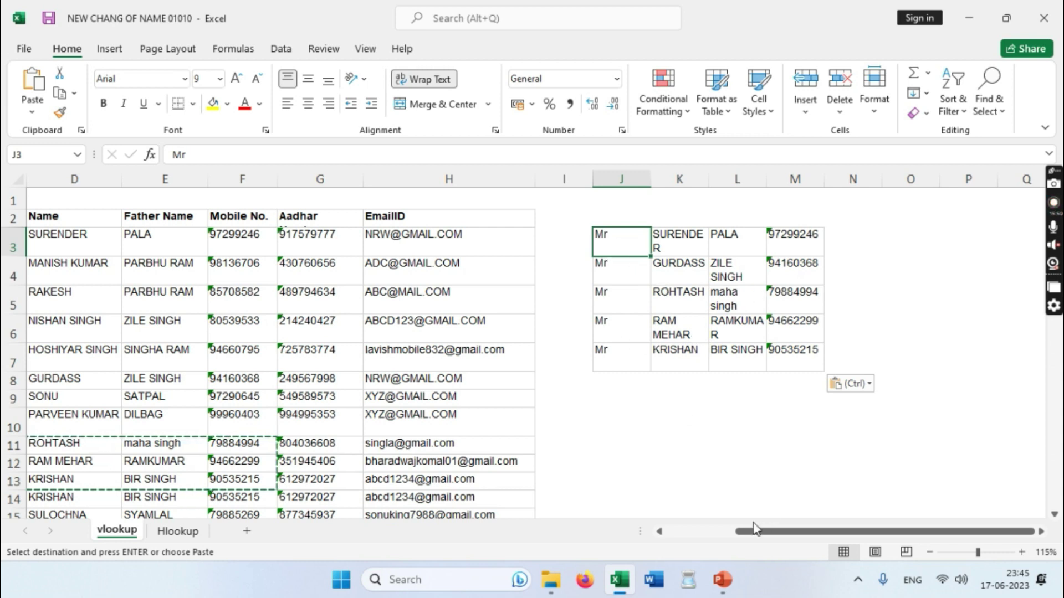
Examine the row of record 1113 in the source table and the first copied record's name in K3.
click(660, 532)
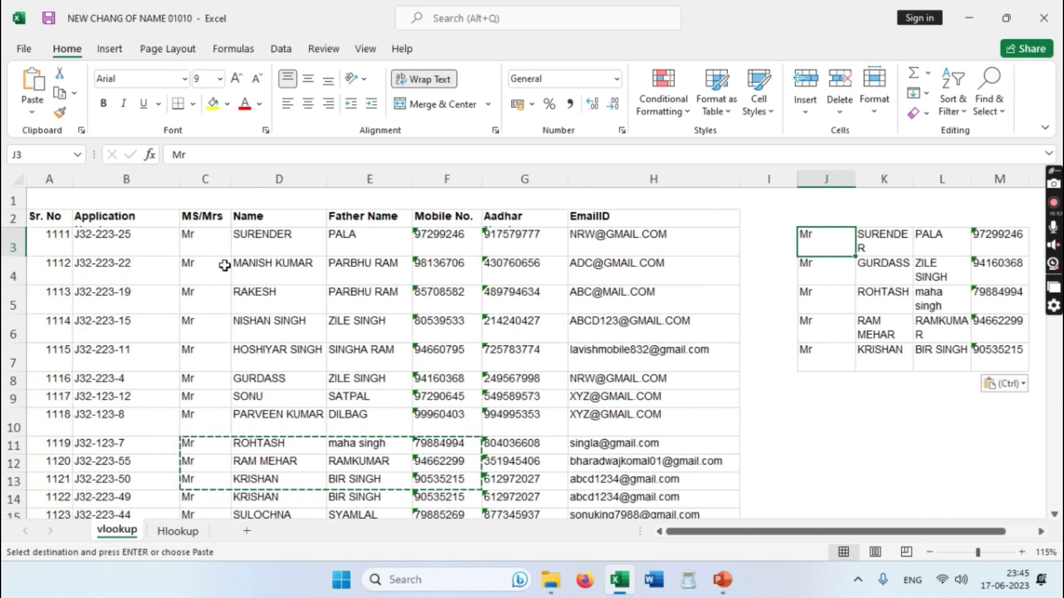
click(167, 294)
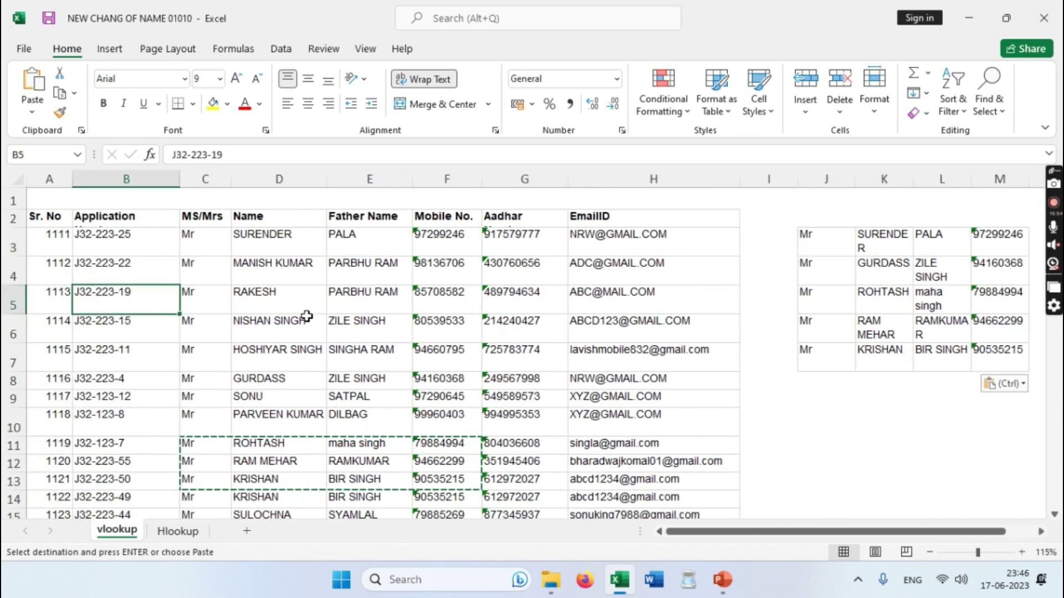
click(15, 293)
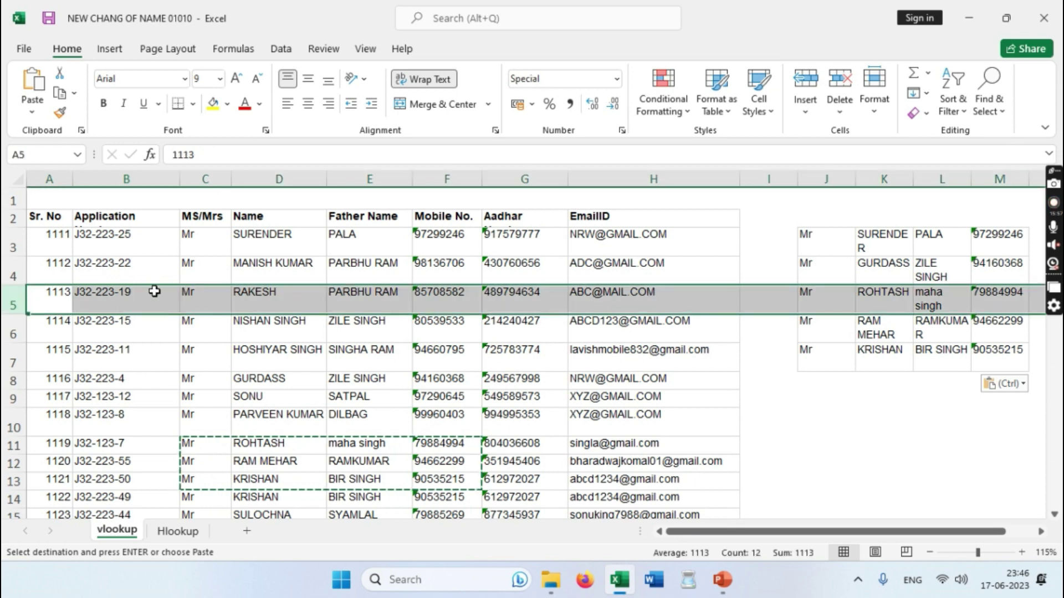
click(250, 298)
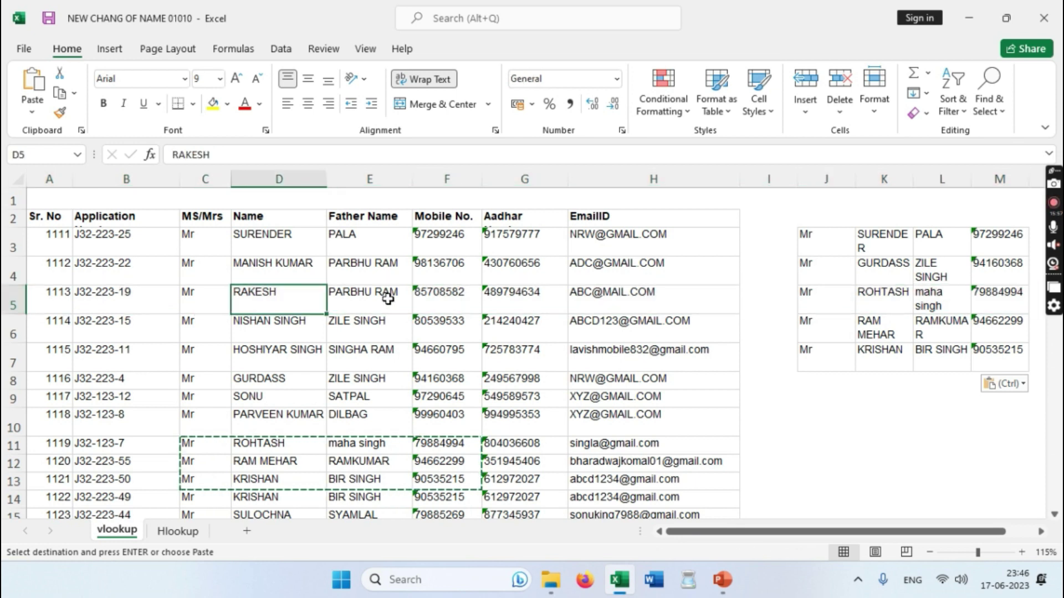
click(873, 242)
click(1043, 532)
click(1043, 531)
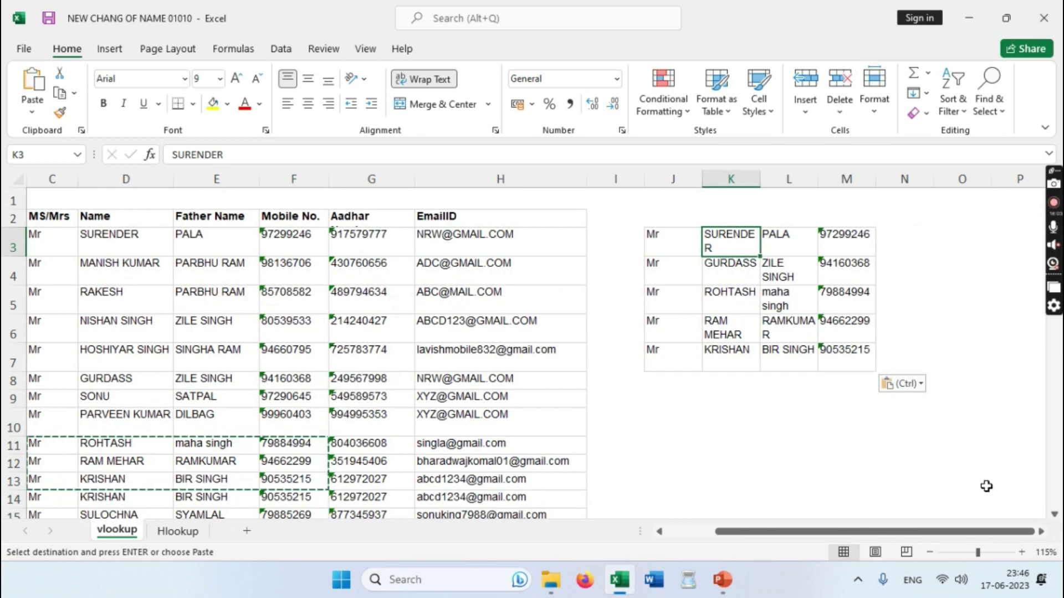
Clear all contents and formatting from the copied records in J3:M7.
drag(653, 237, 834, 362)
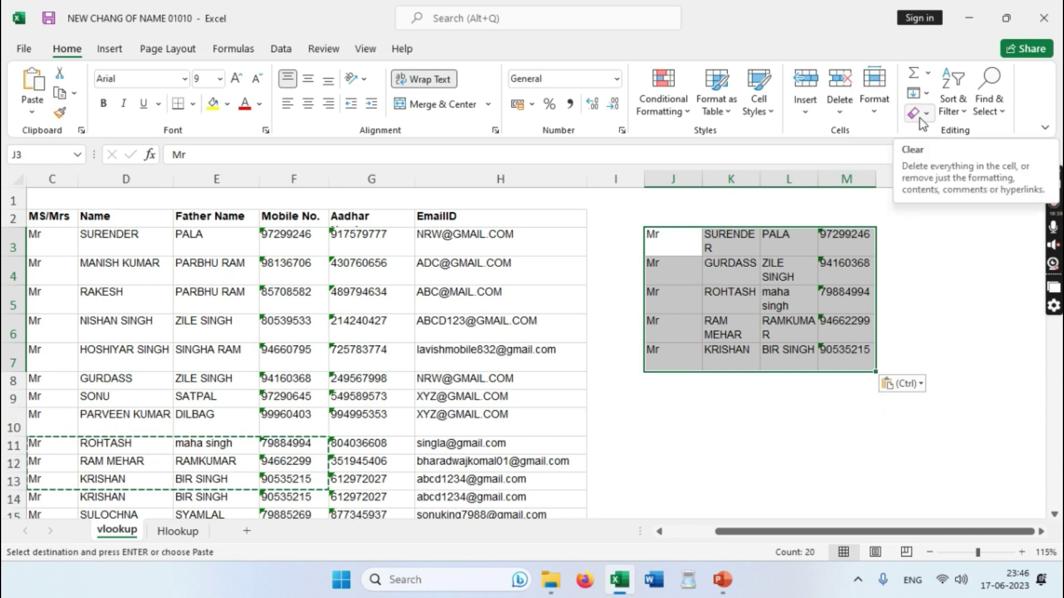
click(729, 422)
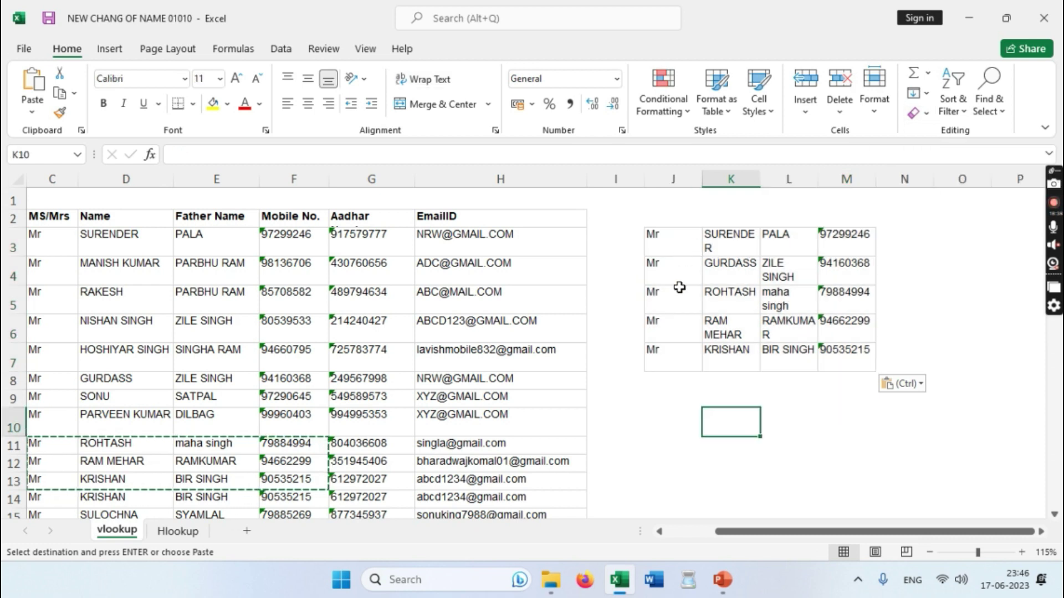
drag(654, 234, 864, 352)
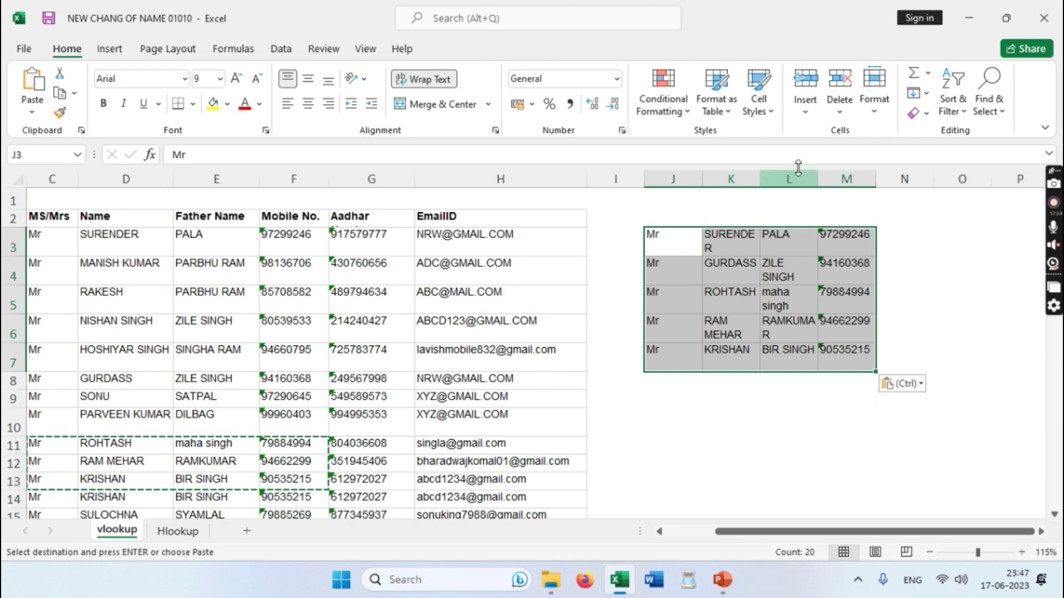
click(922, 115)
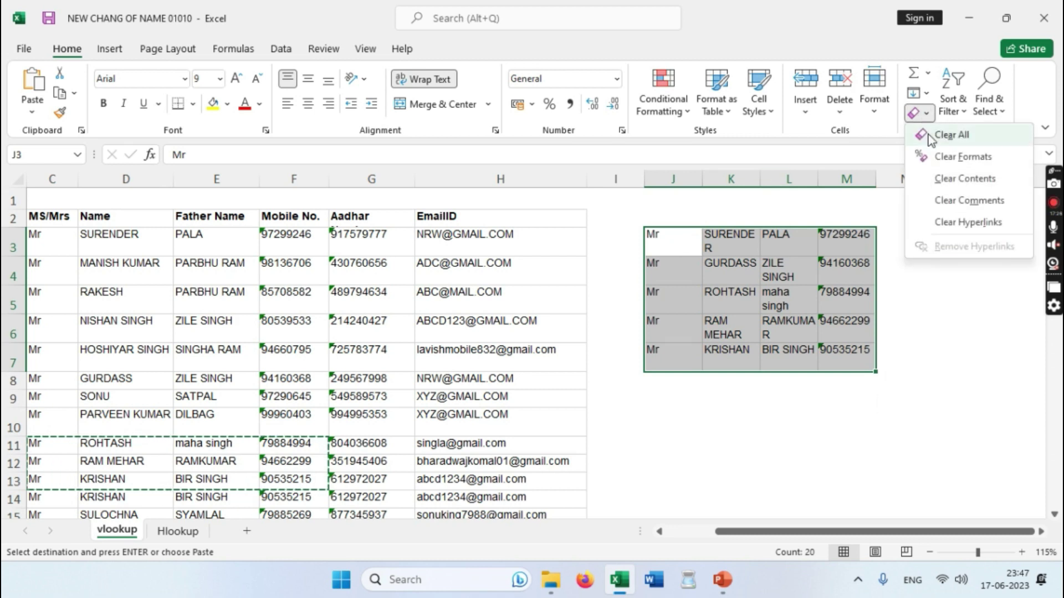
click(937, 135)
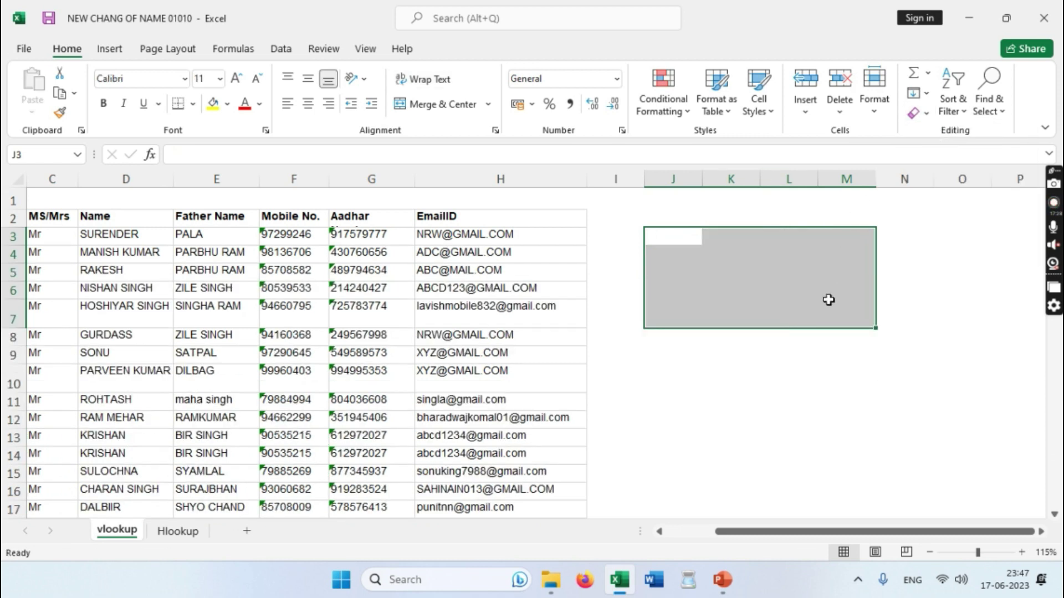
Enter the serial number 1111 in cell J3 as the value to look up.
click(655, 243)
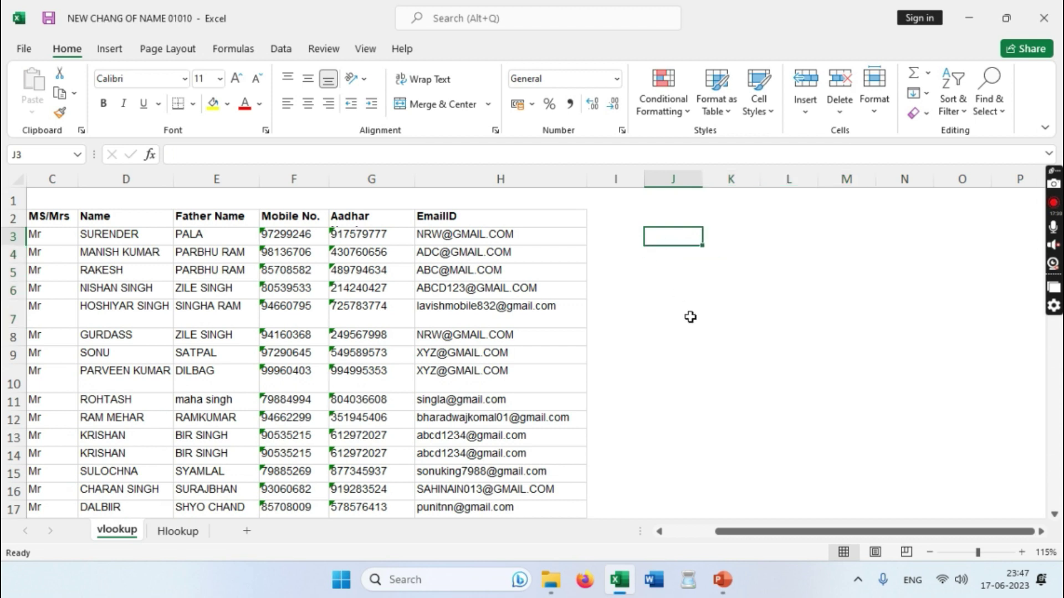
text(1111)
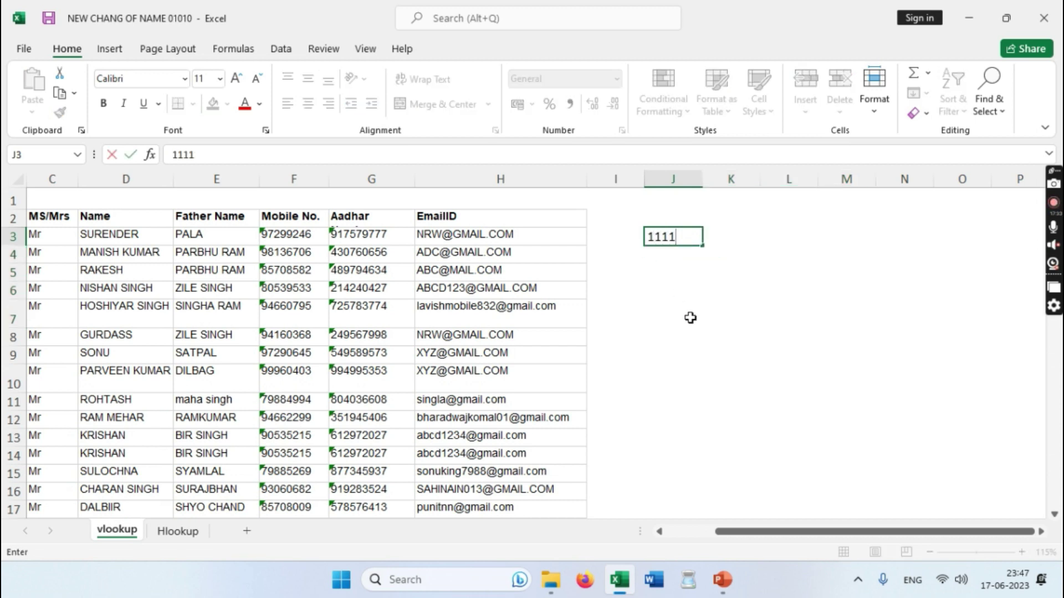
key(Return)
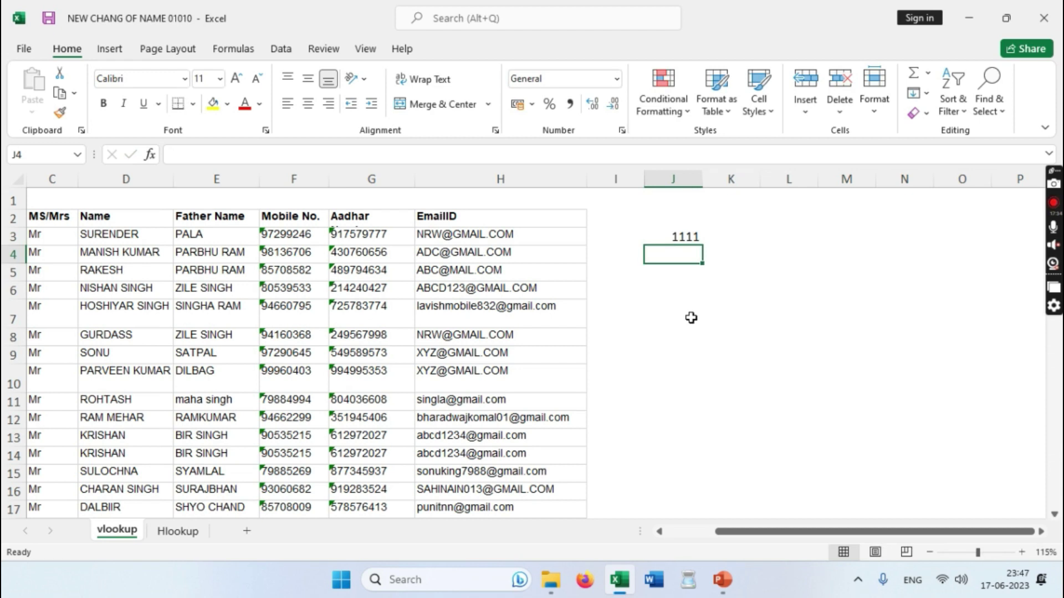
click(675, 239)
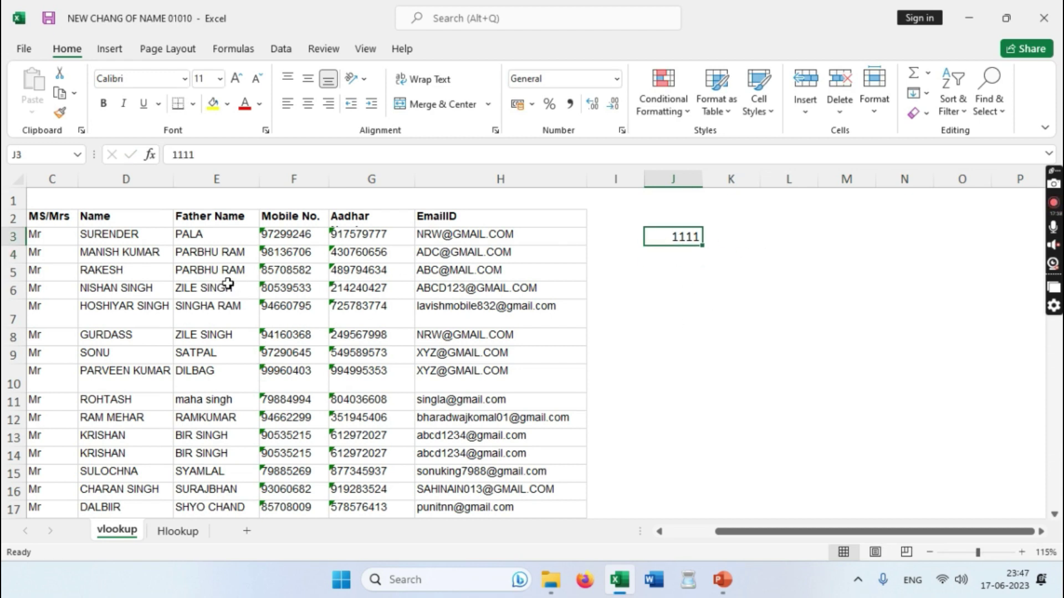
Start a VLOOKUP formula in K3, beside the serial number.
drag(743, 532, 720, 533)
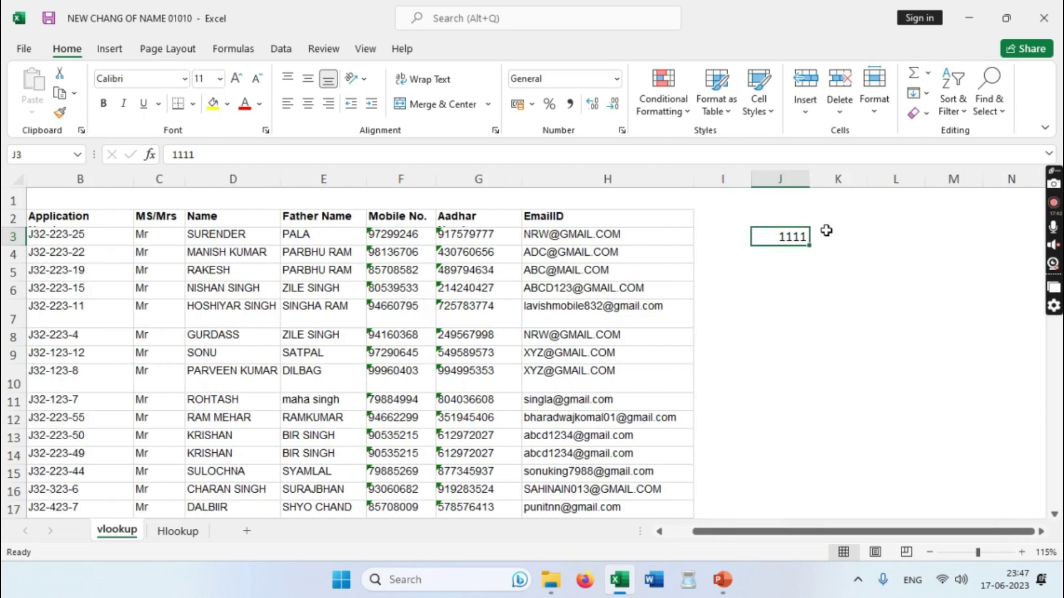
click(836, 235)
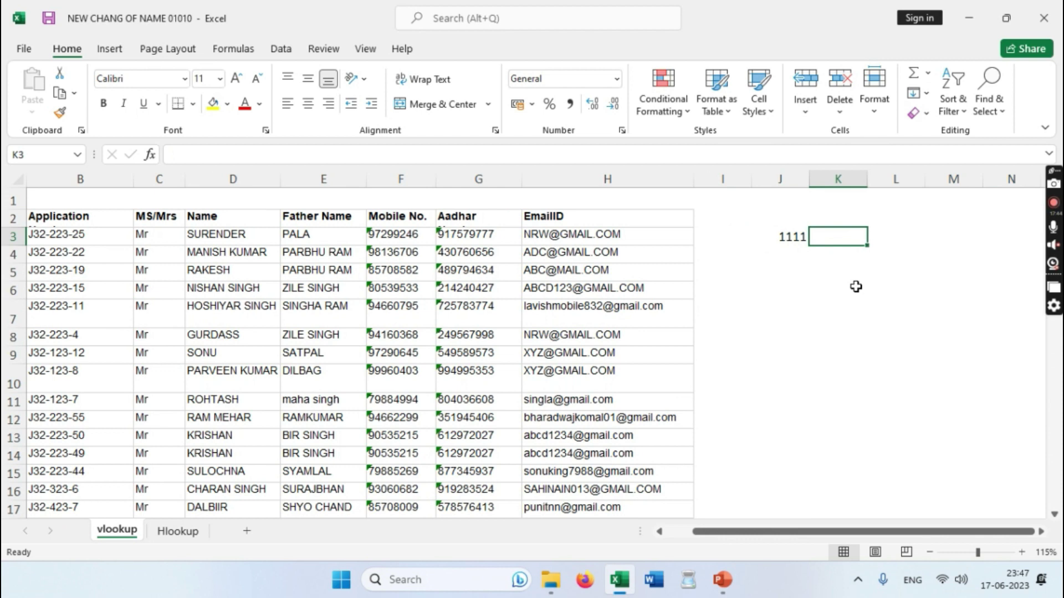
text(=)
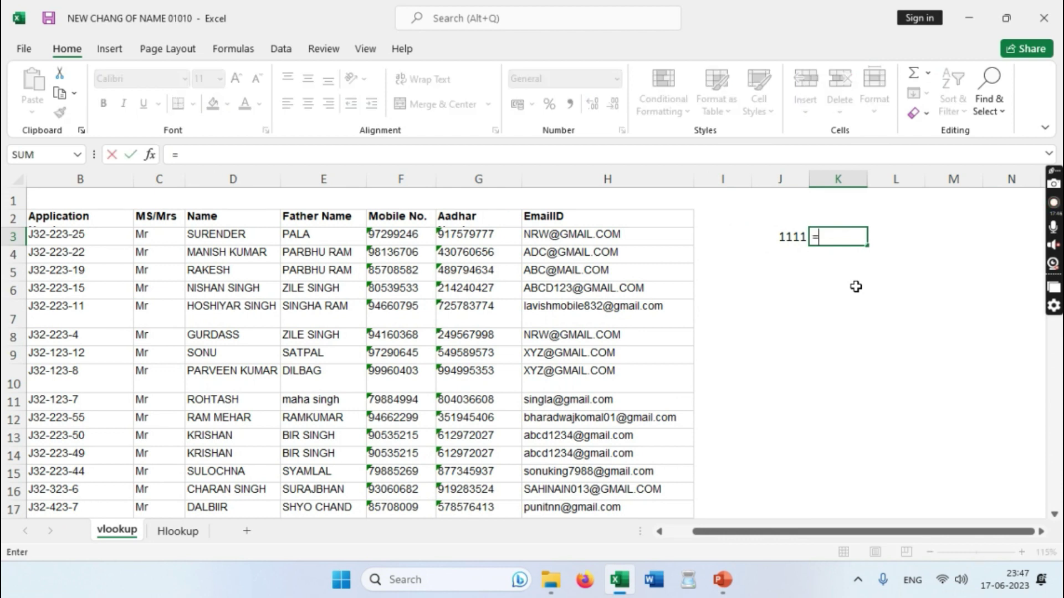
text(vlo)
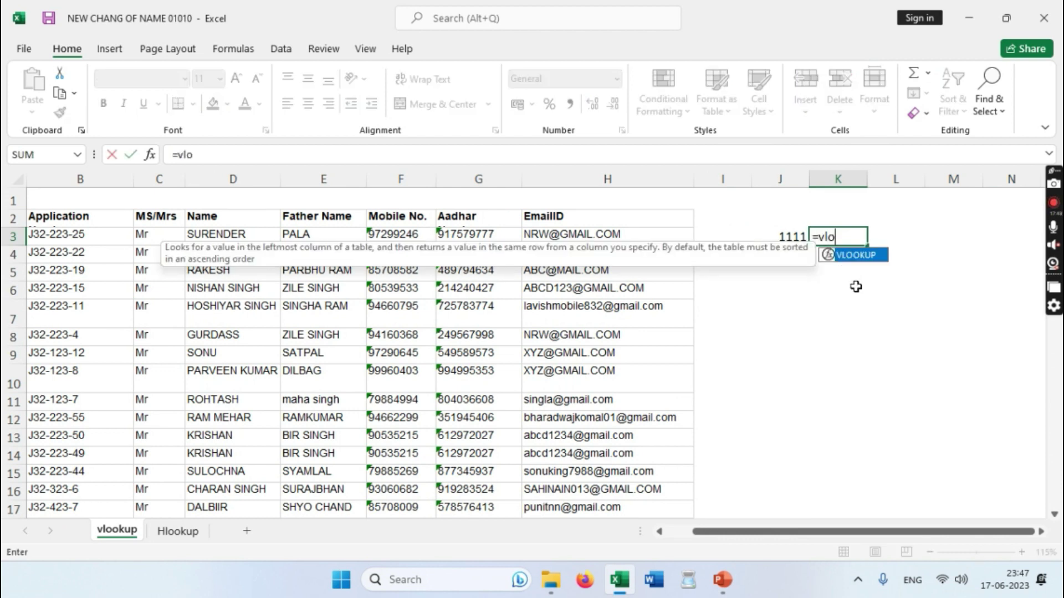
key(Tab)
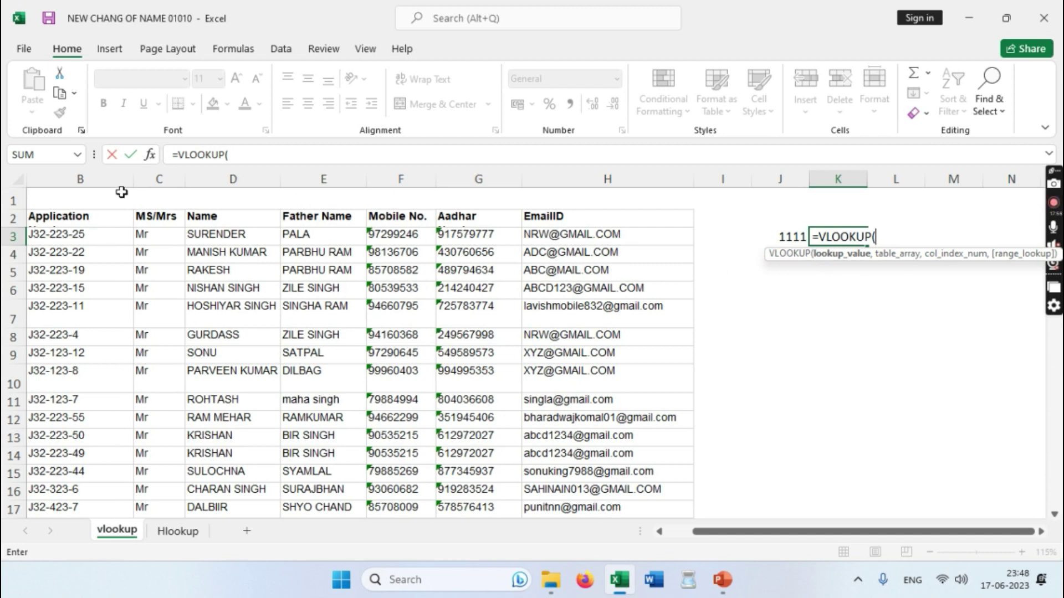
click(64, 178)
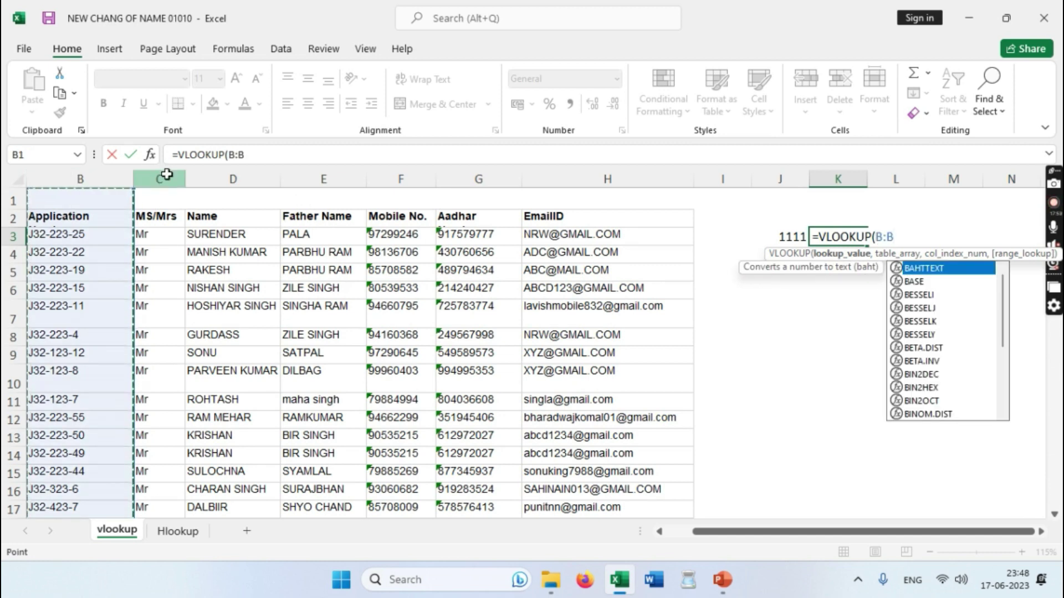
click(162, 177)
click(239, 178)
click(324, 178)
click(401, 178)
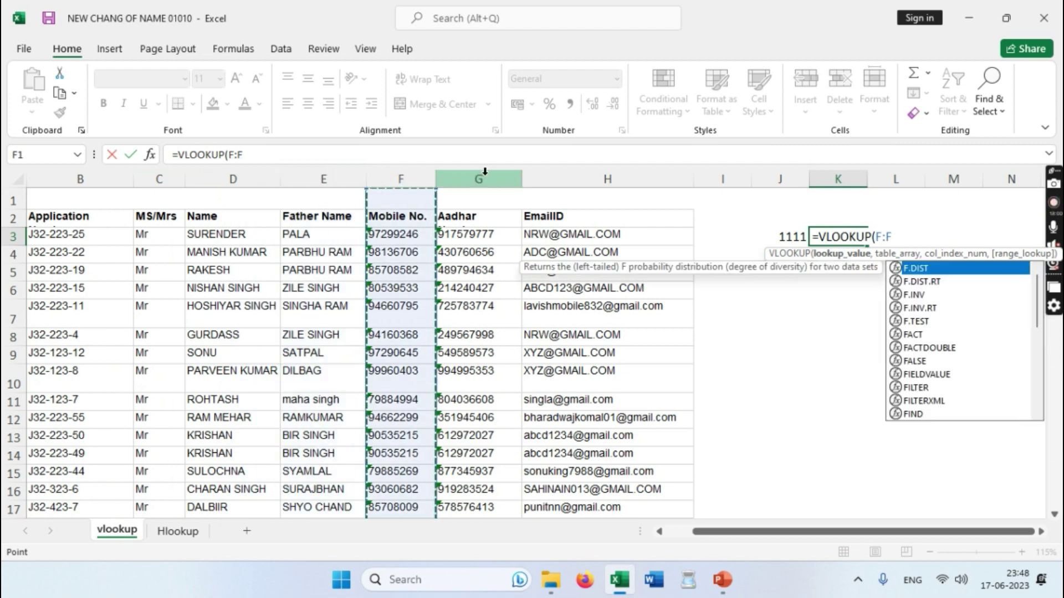
click(479, 178)
click(575, 173)
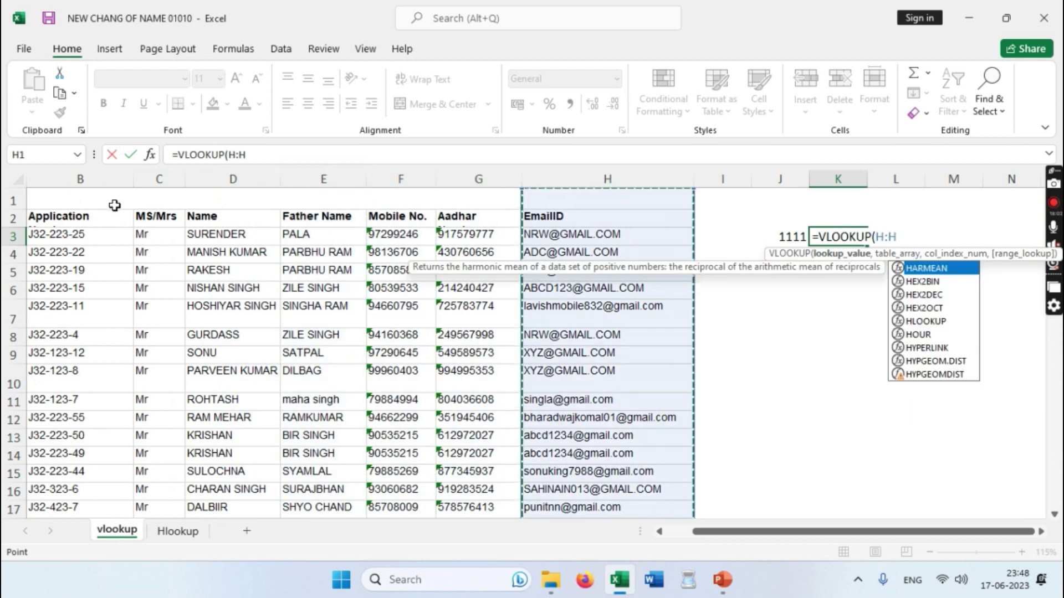
click(69, 243)
click(145, 236)
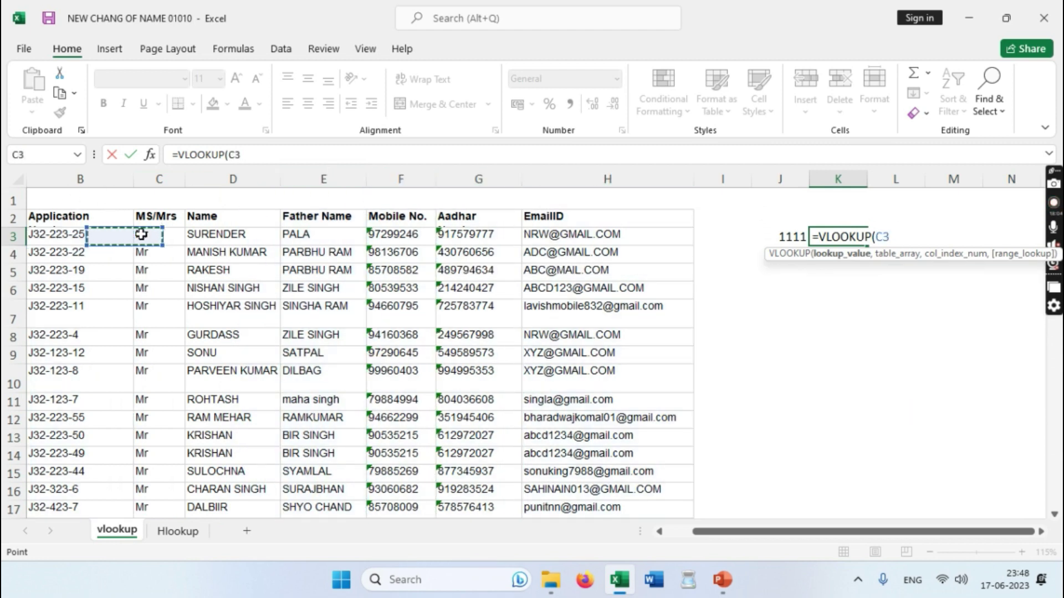
click(220, 238)
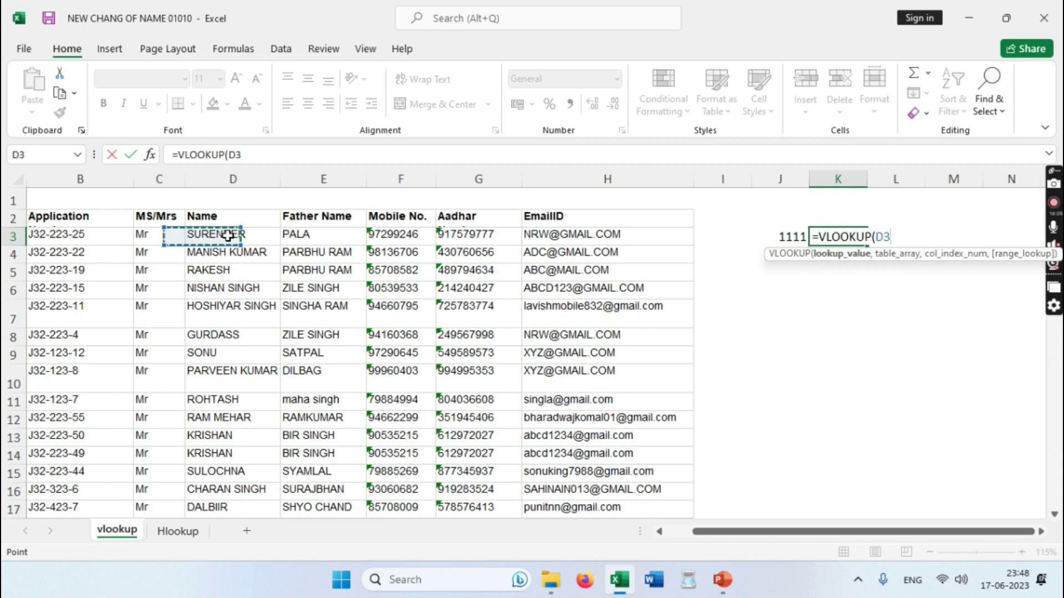
click(326, 239)
click(93, 177)
click(156, 173)
click(216, 173)
click(310, 175)
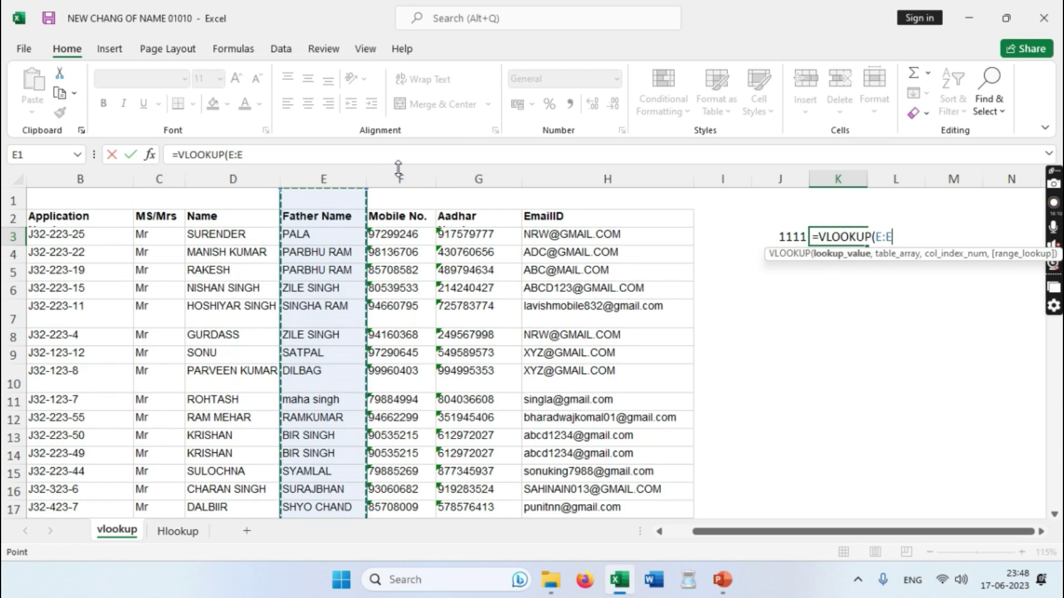
click(403, 173)
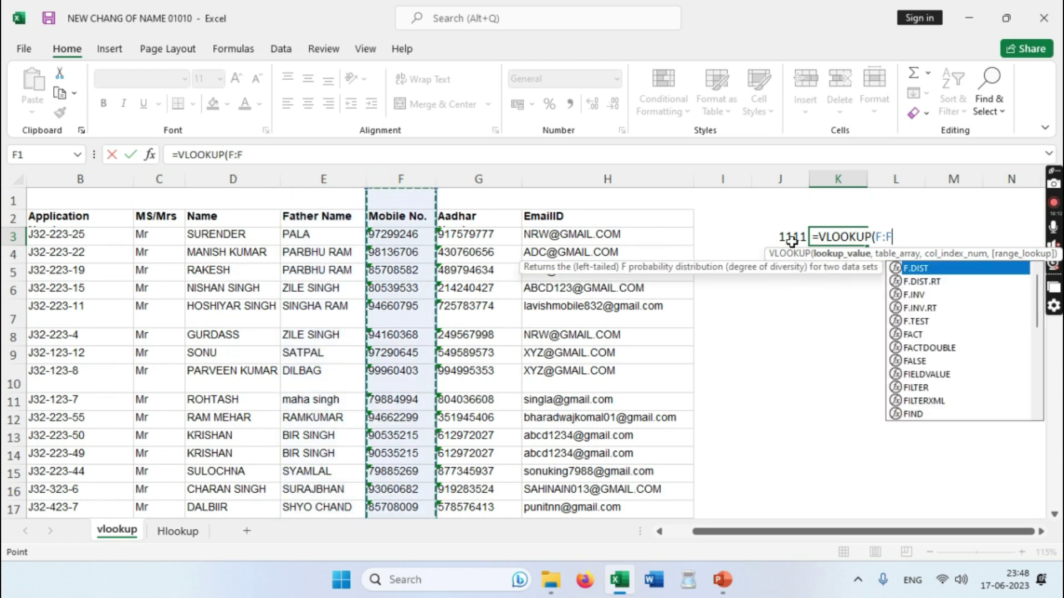
key(BackSpace)
key(BackSpace)
key(BackSpace)
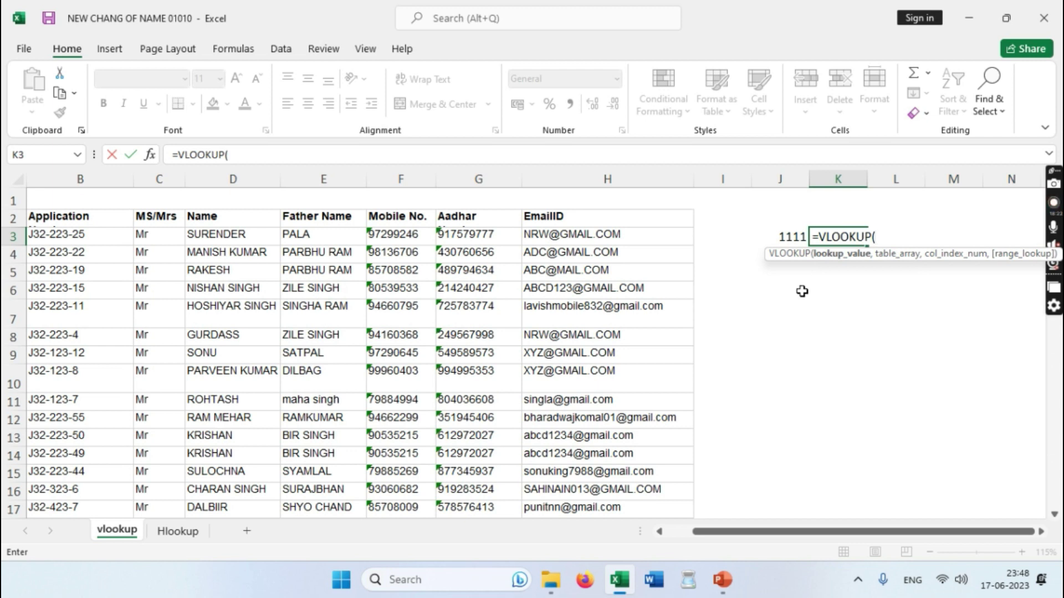
Use J3 as the lookup value of the VLOOKUP formula in K3 and move on to the table array argument.
click(790, 237)
text(,)
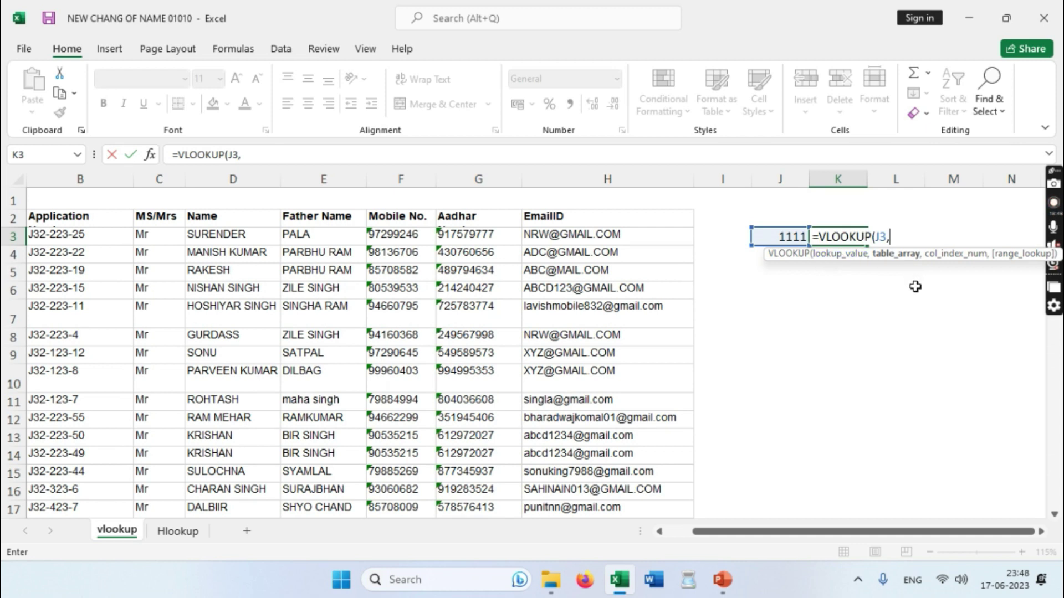
key(BackSpace)
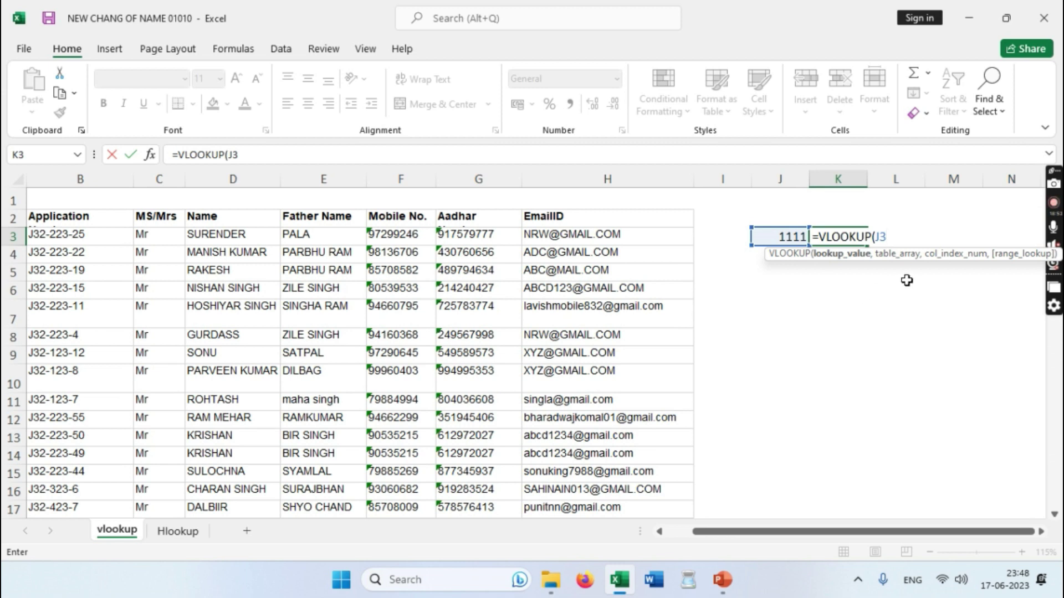
text(,)
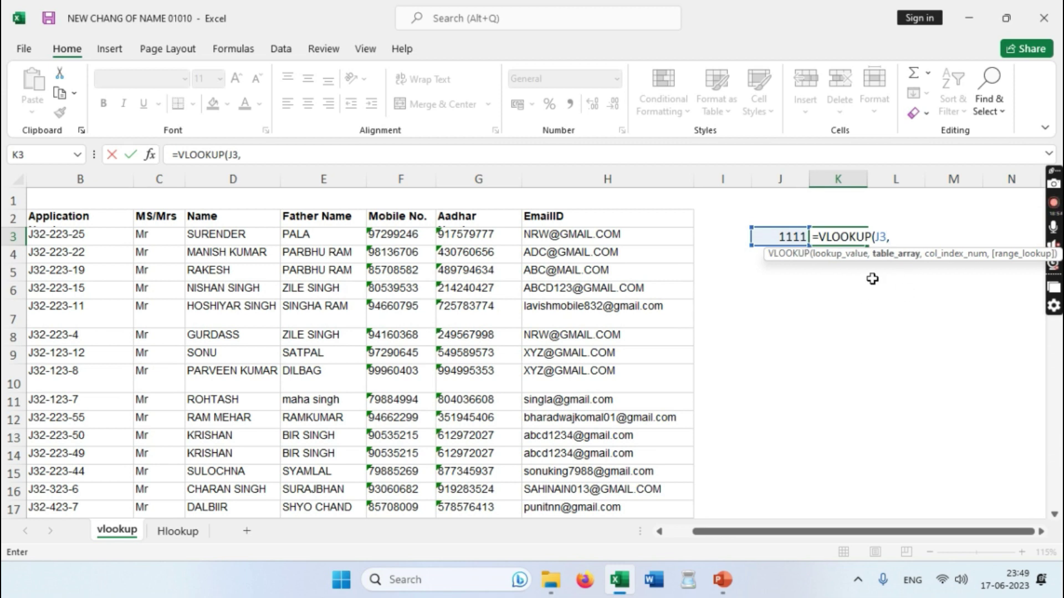
Discard the unfinished VLOOKUP formula in K3.
key(BackSpace)
key(BackSpace)
key(BackSpace)
key(BackSpace)
key(BackSpace)
key(BackSpace)
key(BackSpace)
key(BackSpace)
key(BackSpace)
key(BackSpace)
key(BackSpace)
key(BackSpace)
key(Escape)
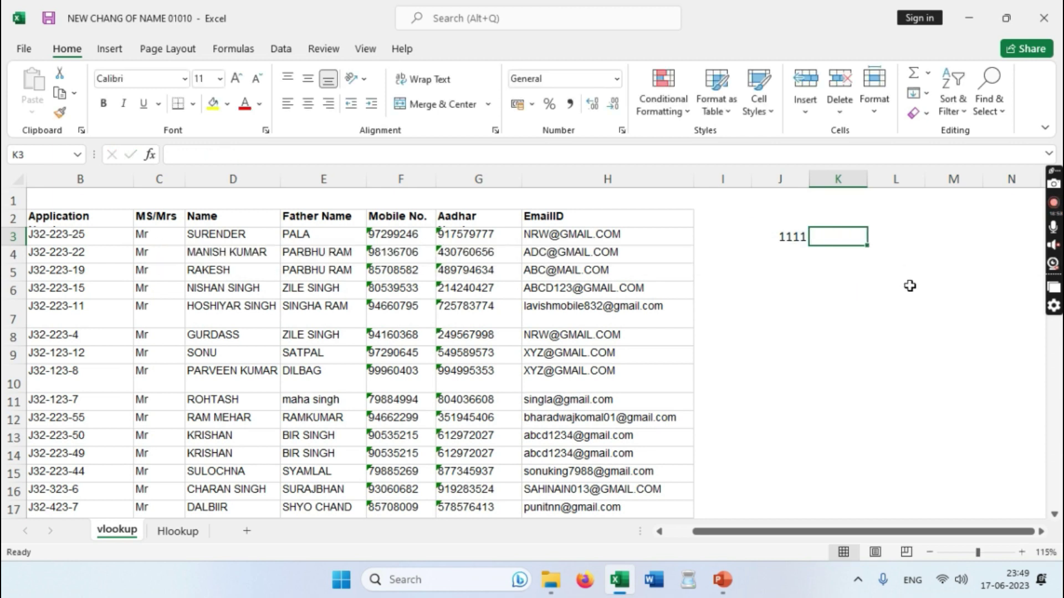
Start a VLOOKUP formula in K3 with J3 as the lookup value, ready for the table array argument.
scroll(914, 296, up, 3)
scroll(897, 384, up, 1)
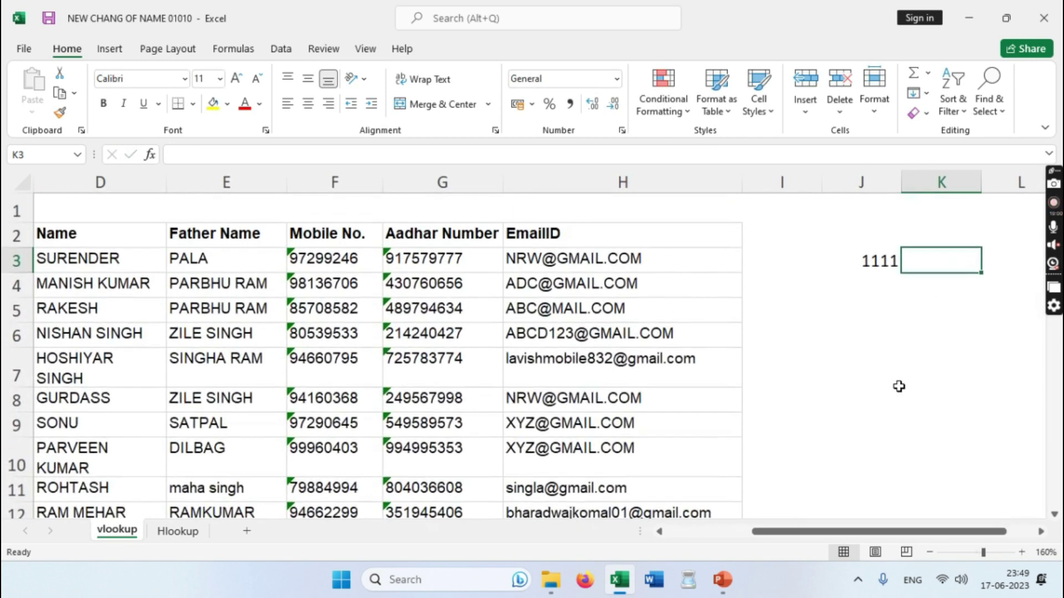
scroll(1043, 539, right, 3)
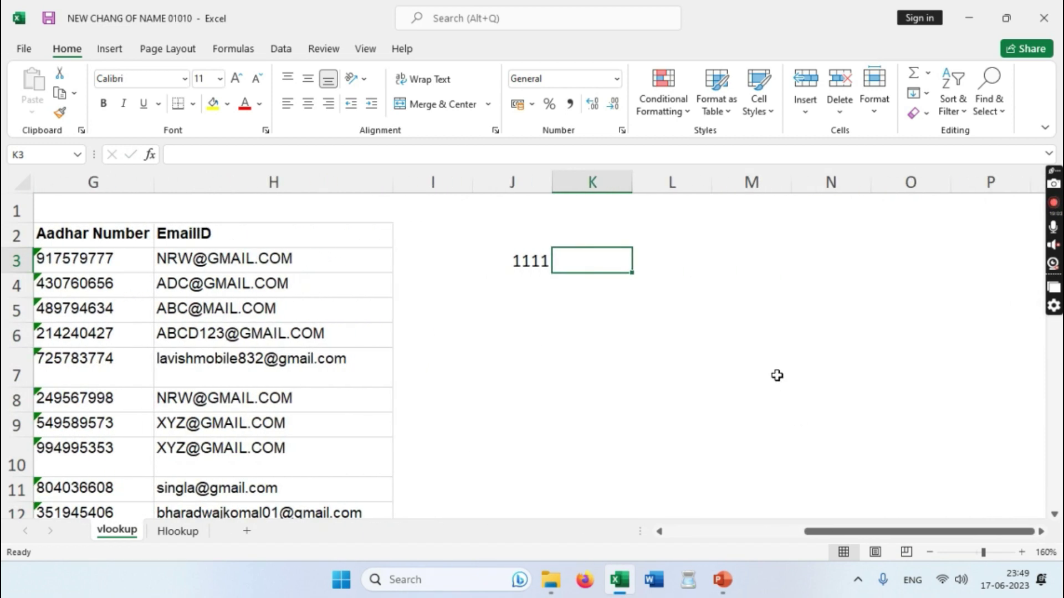
key(F2)
text(=vlo)
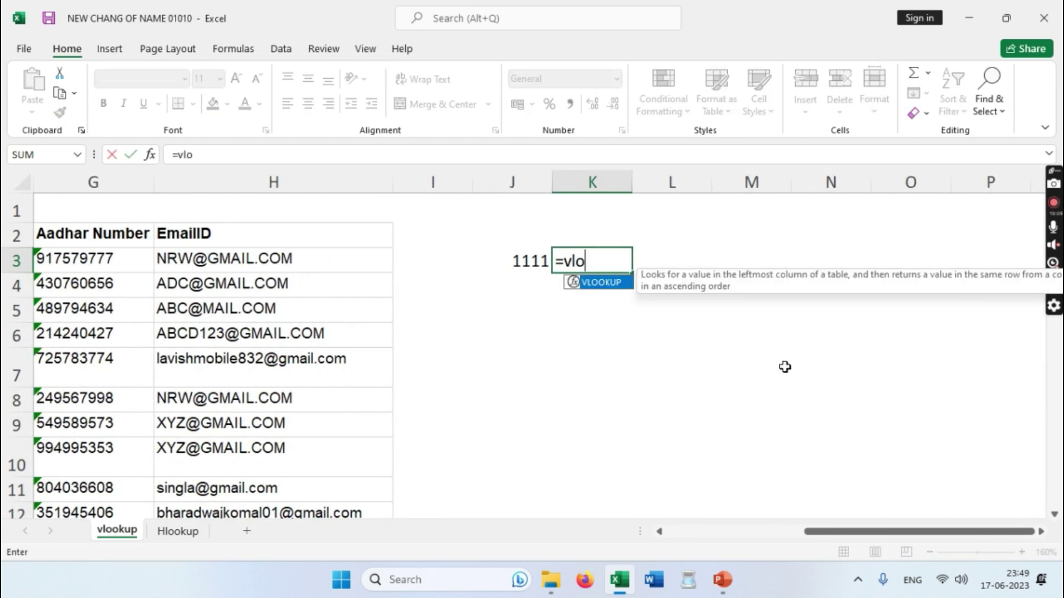
key(Tab)
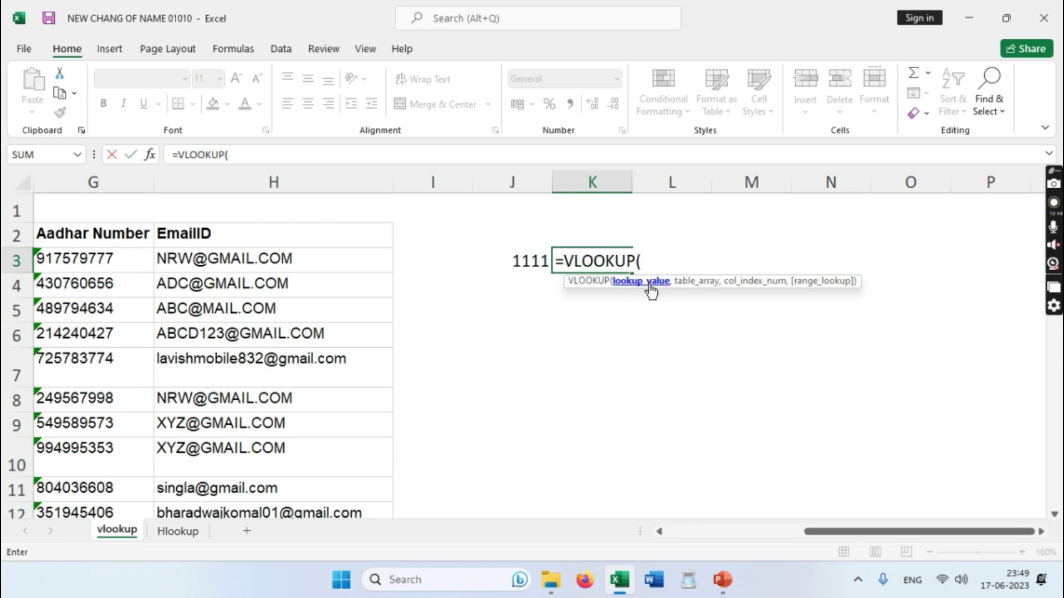
click(536, 265)
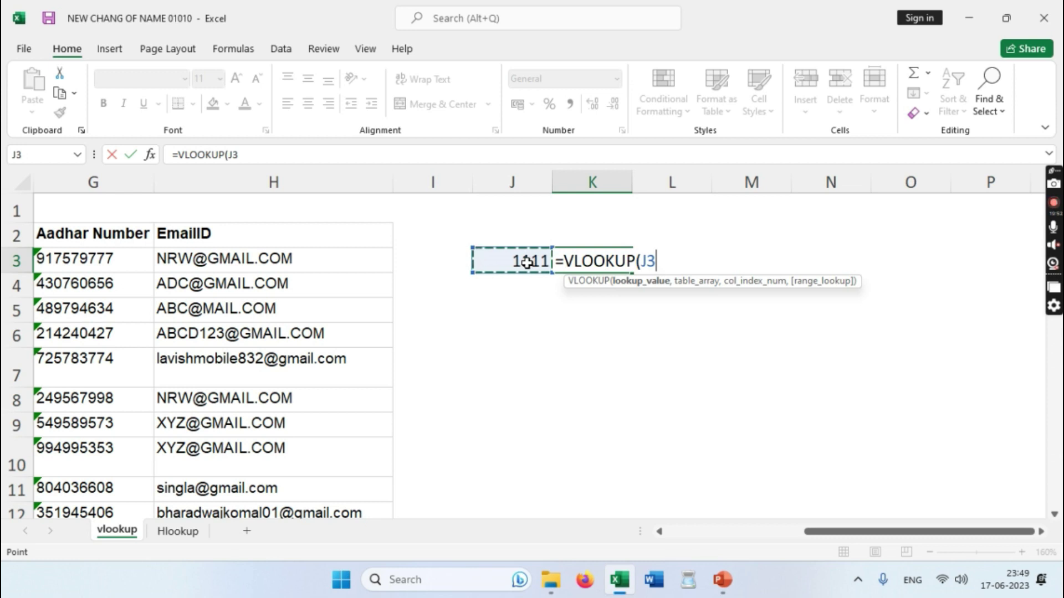
text(,)
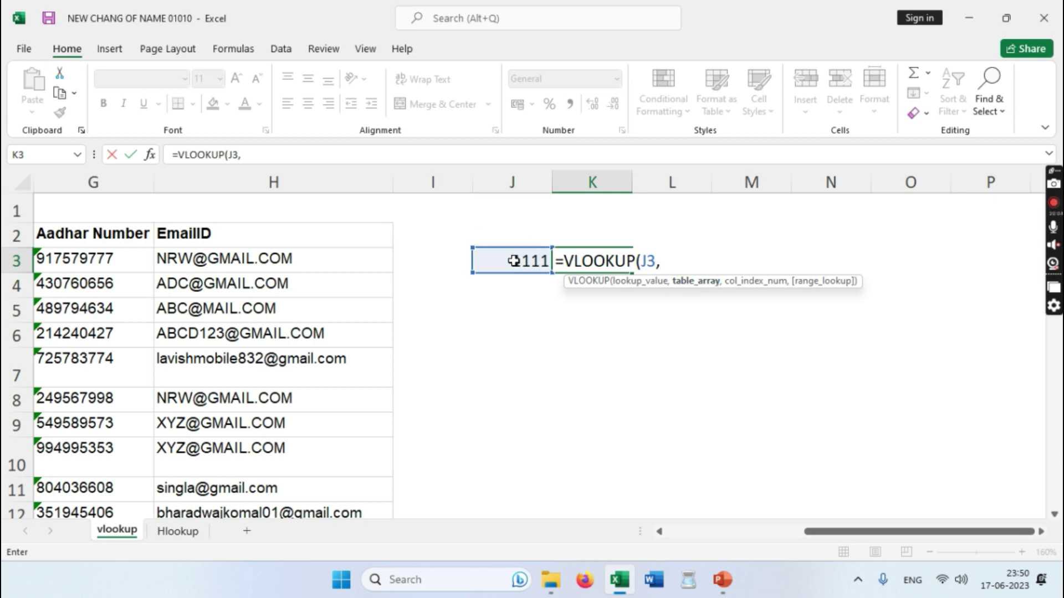
Set the table array of the VLOOKUP formula to the data range A3:H17 and move on to the column index argument.
drag(810, 537, 676, 537)
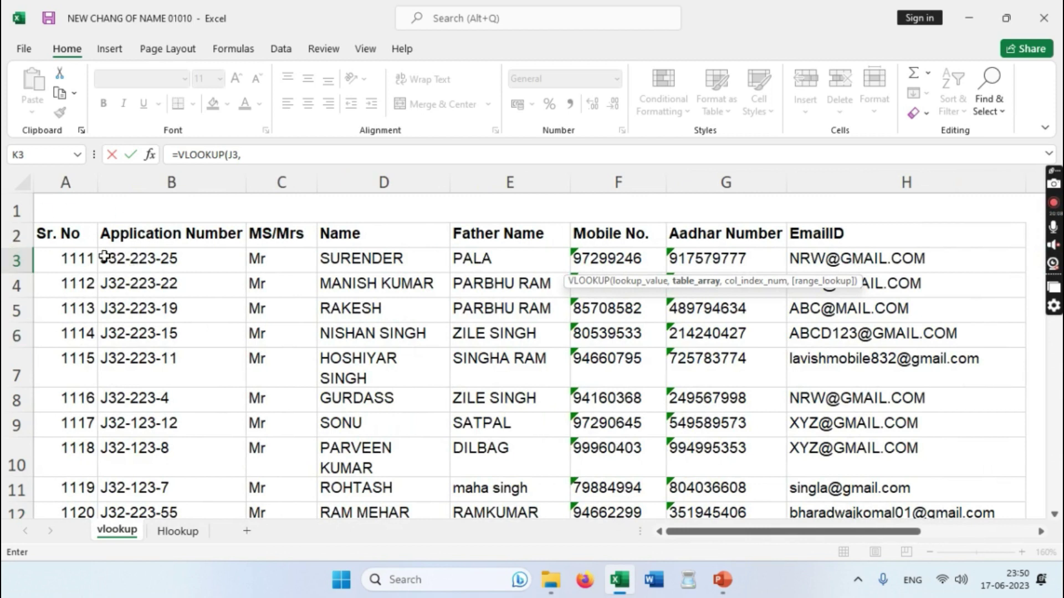
scroll(114, 304, down, 6)
scroll(208, 403, up, 6)
drag(697, 540, 848, 538)
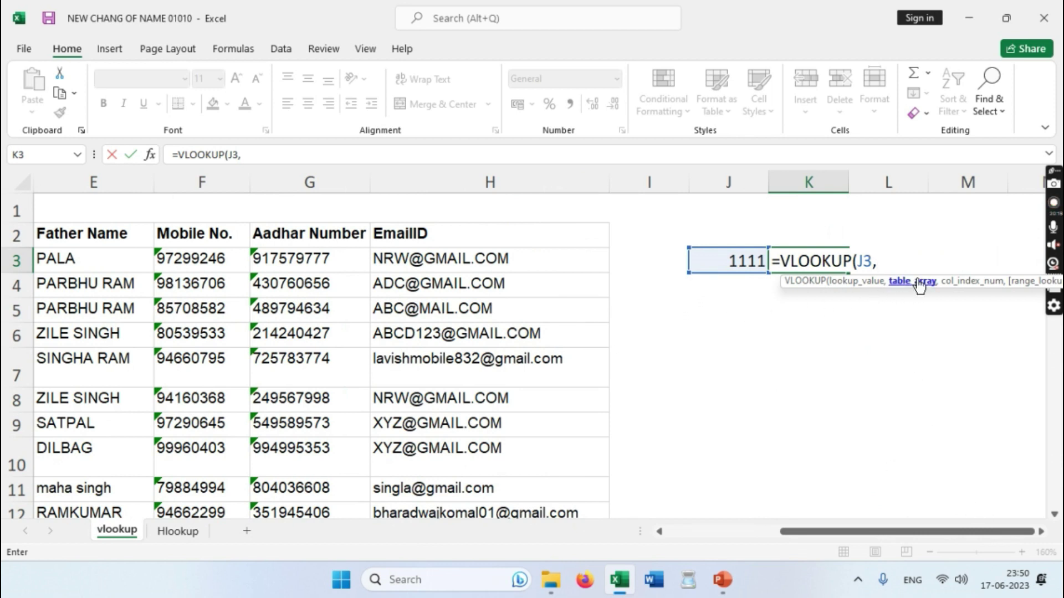
drag(793, 536, 686, 537)
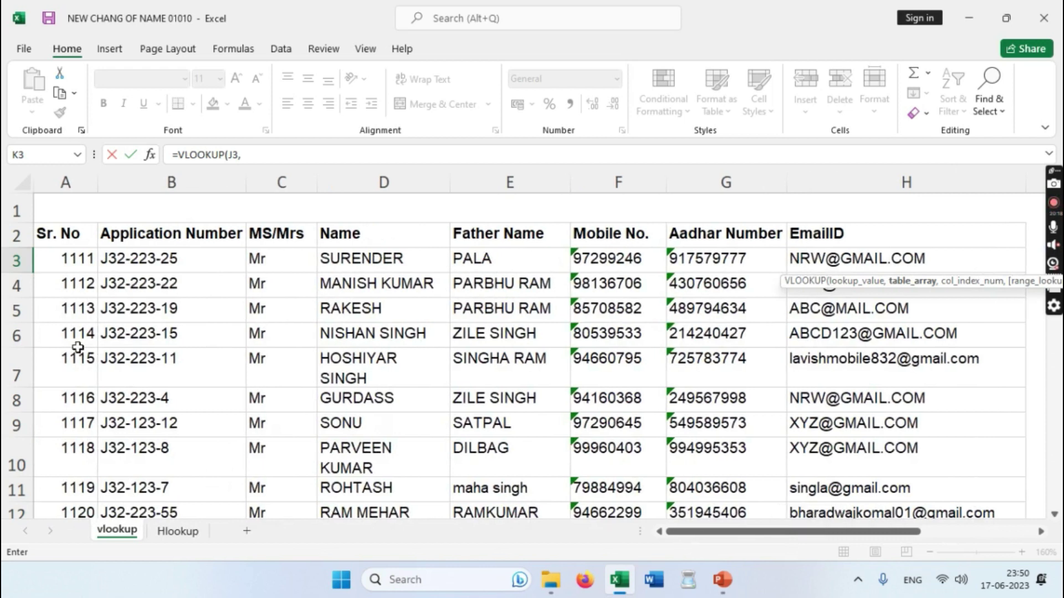
click(65, 266)
drag(64, 266, 879, 450)
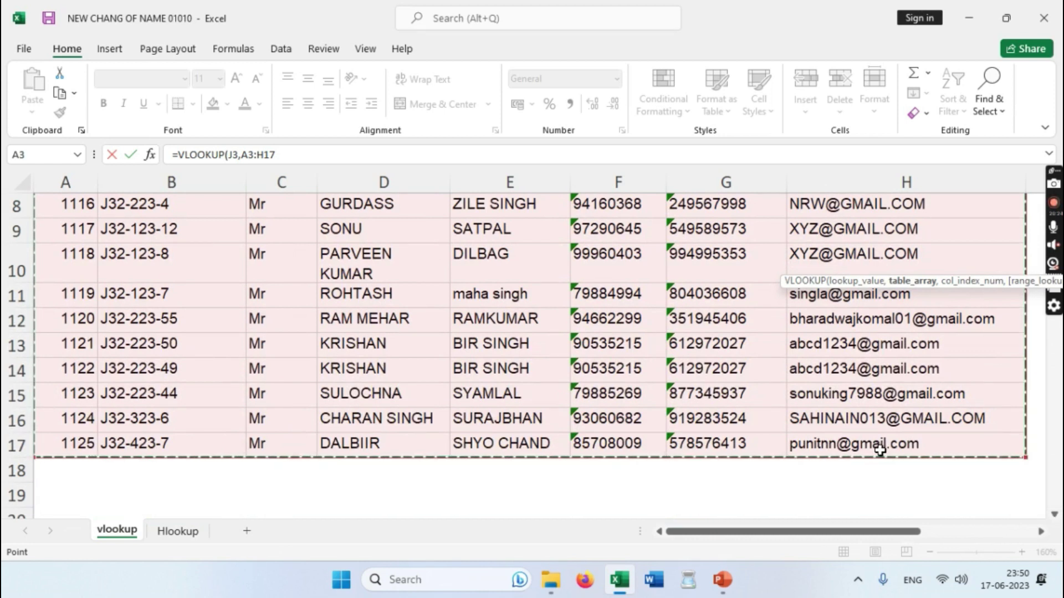
text(,)
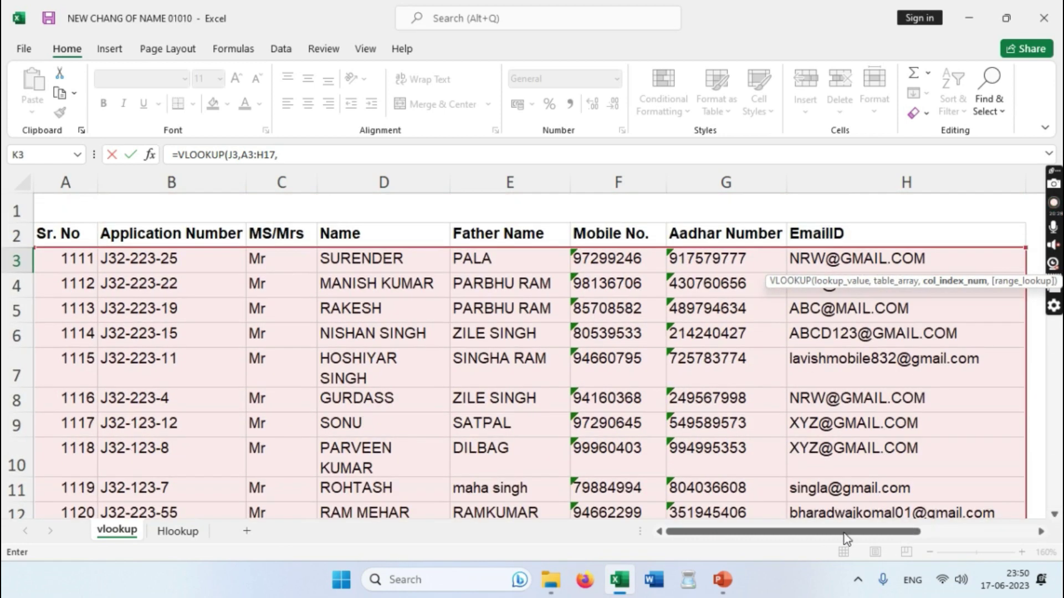
Review the function name, lookup value and table array of the unfinished VLOOKUP formula in K3.
drag(792, 533, 963, 534)
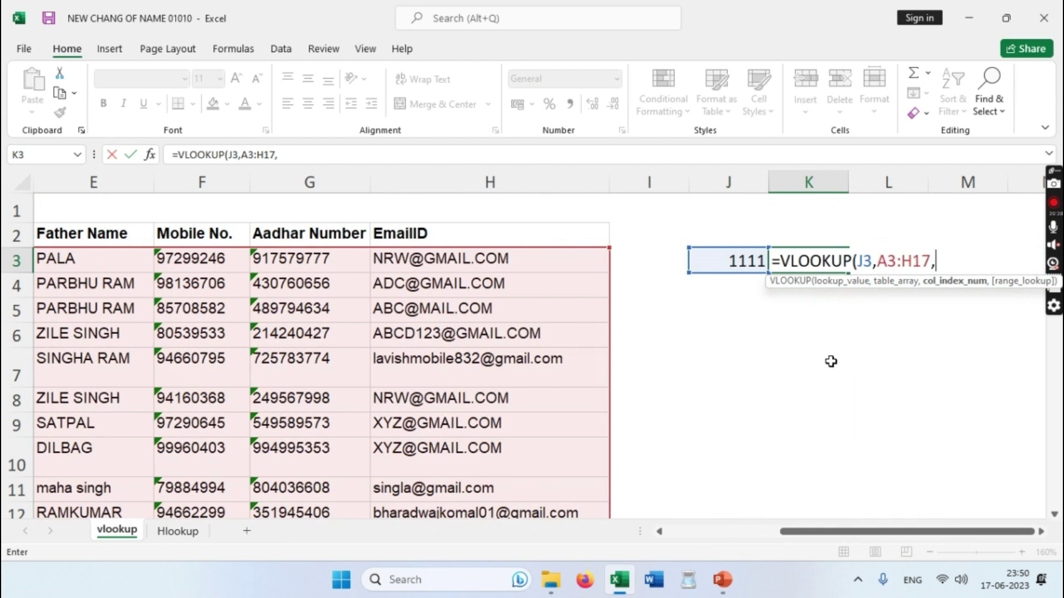
click(858, 261)
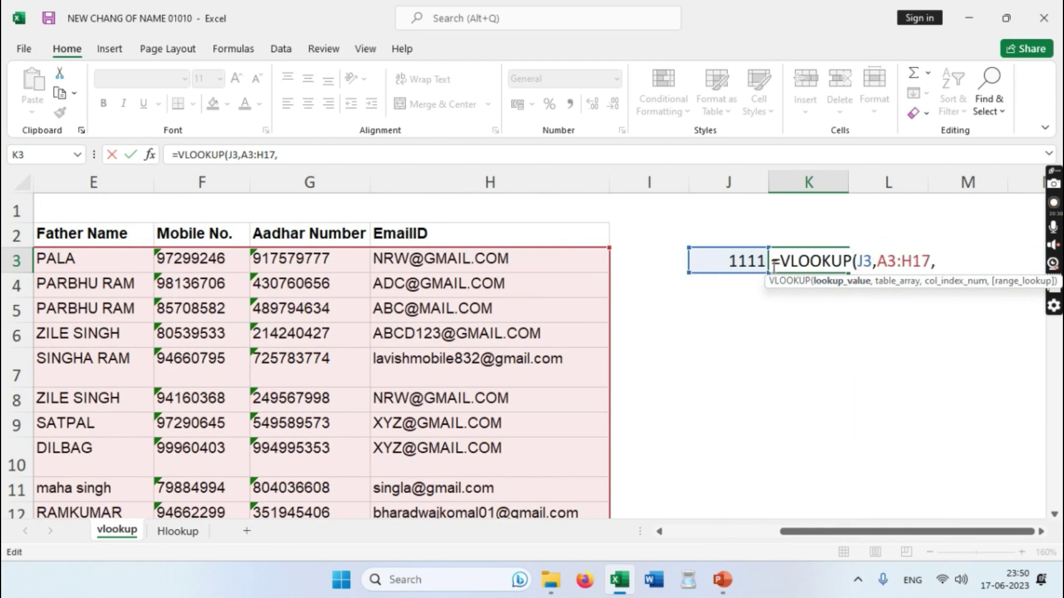
click(807, 262)
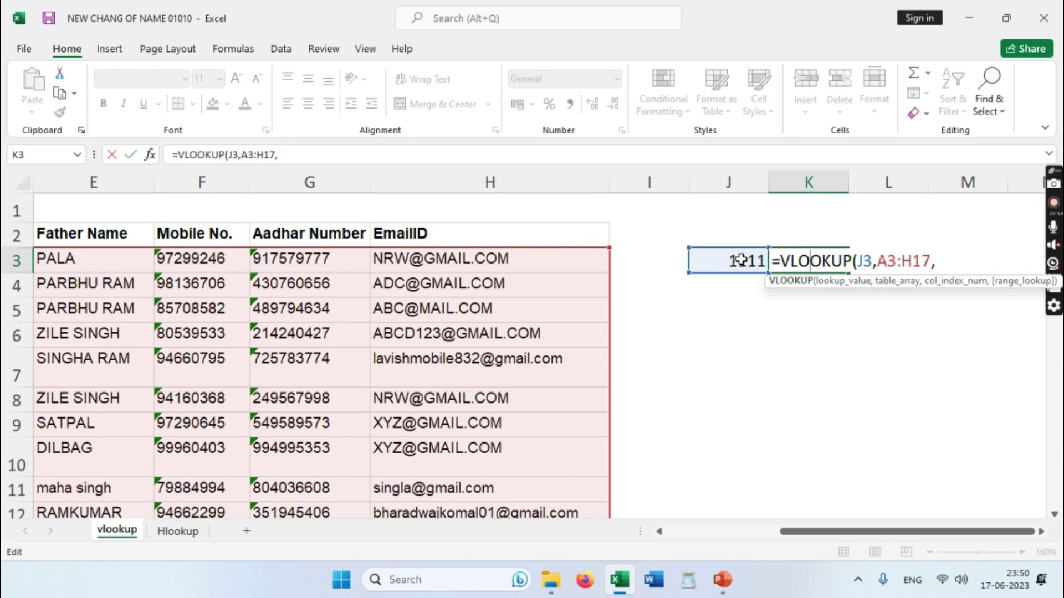
drag(876, 261, 931, 260)
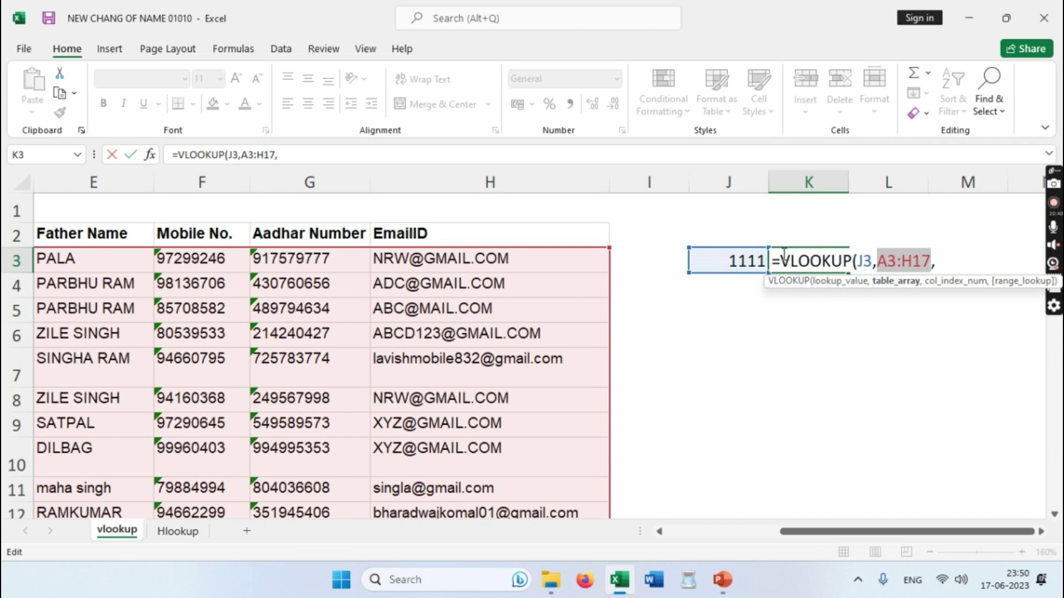
drag(783, 260, 838, 263)
click(836, 262)
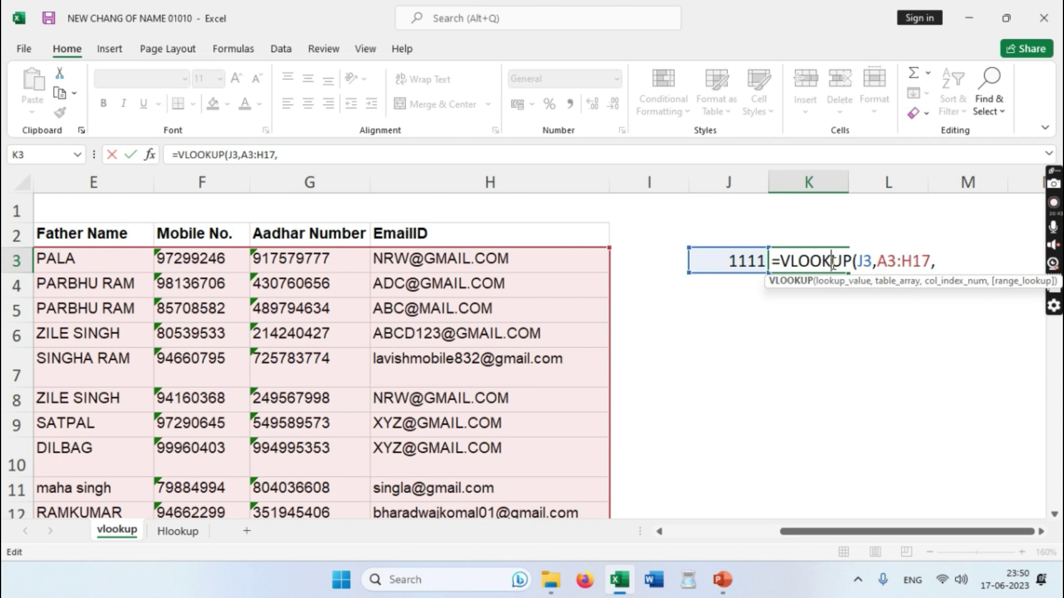
click(866, 264)
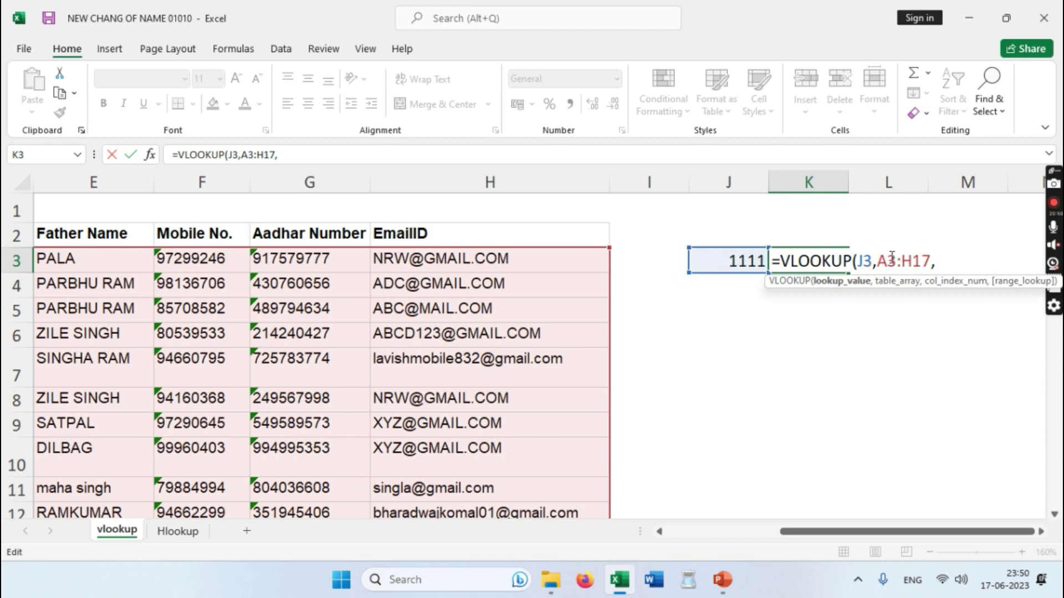
drag(878, 262, 930, 260)
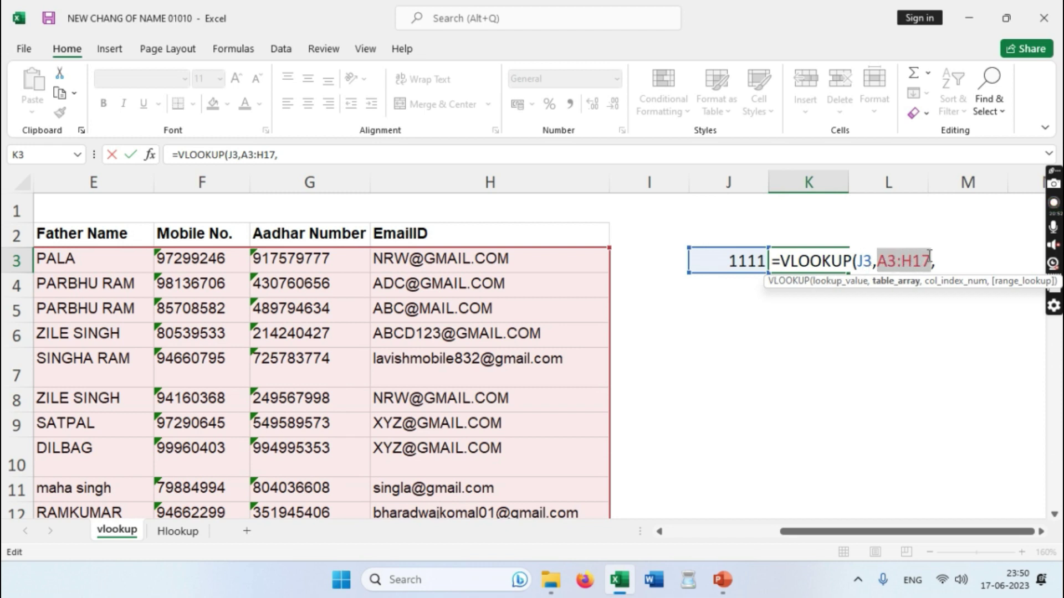
click(938, 259)
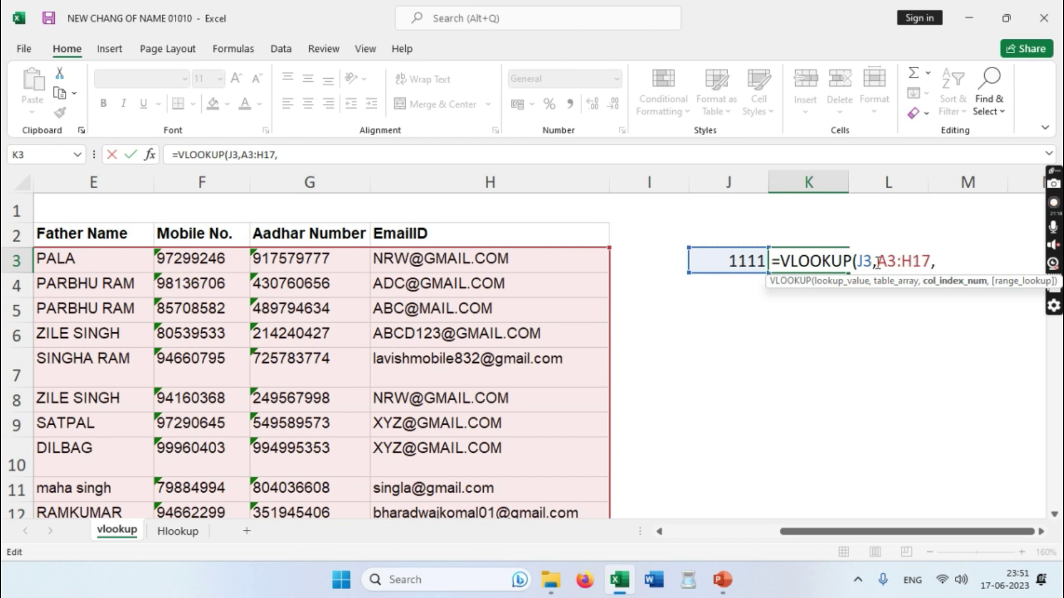
mouse_move(888, 260)
mouse_down()
mouse_move(929, 269)
mouse_move(928, 260)
mouse_move(878, 260)
mouse_up()
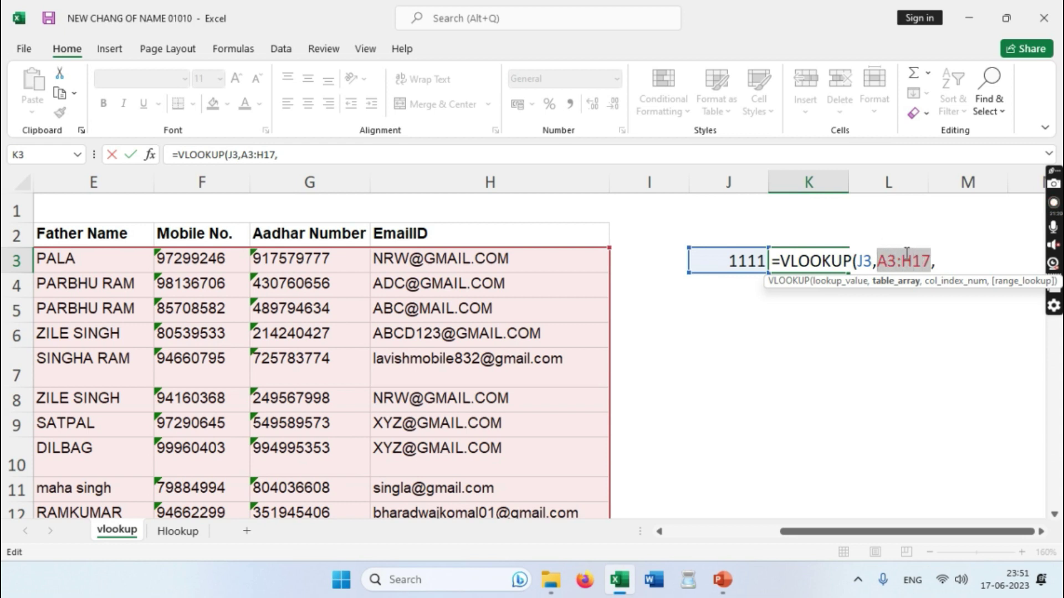
click(960, 260)
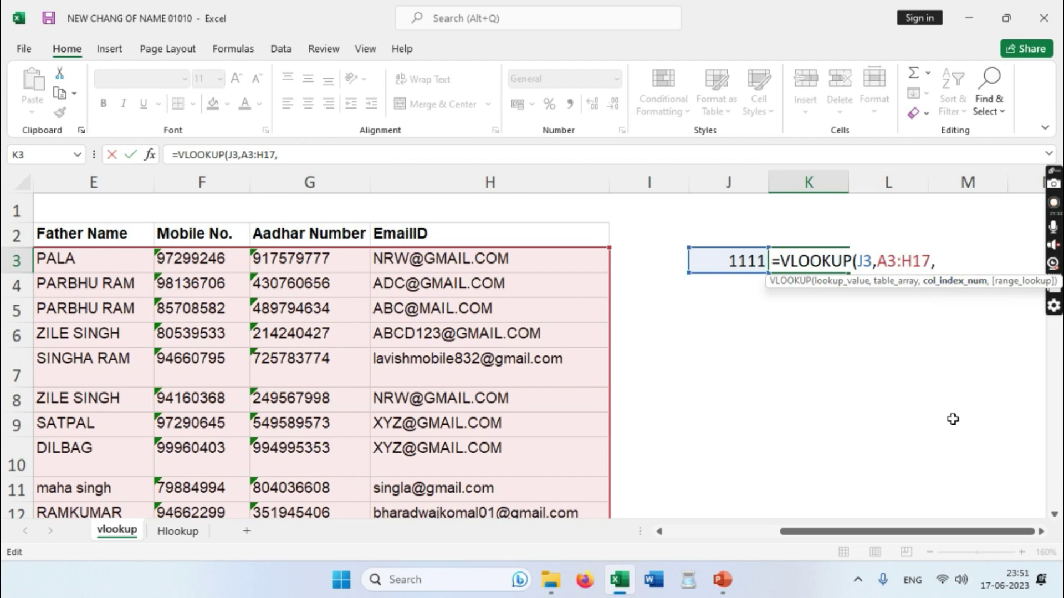
Set the column index number to 4 for the Name column and move on to the range lookup argument.
drag(863, 534, 741, 540)
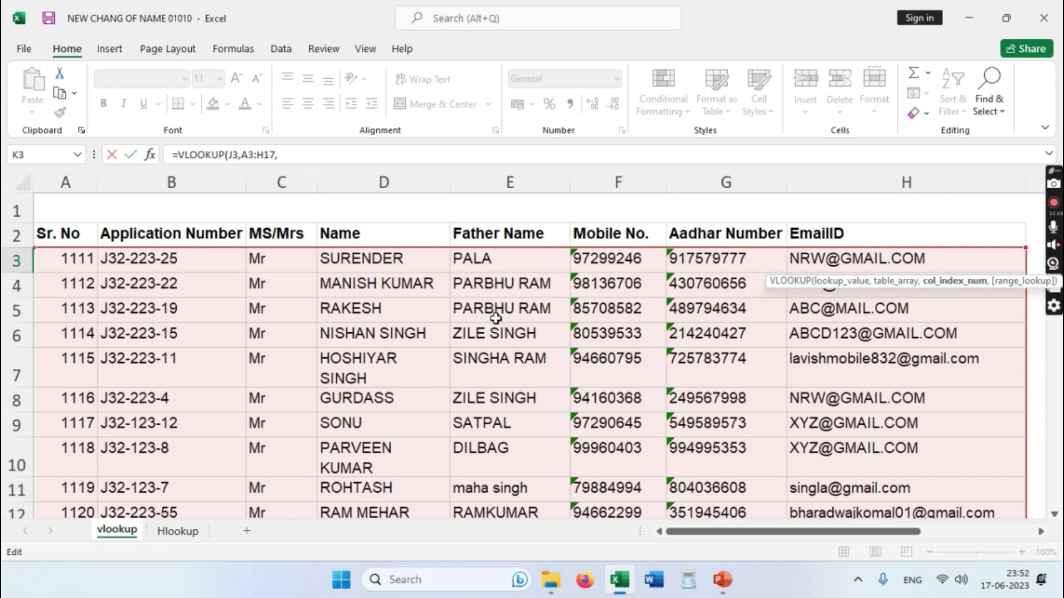
drag(680, 534, 852, 537)
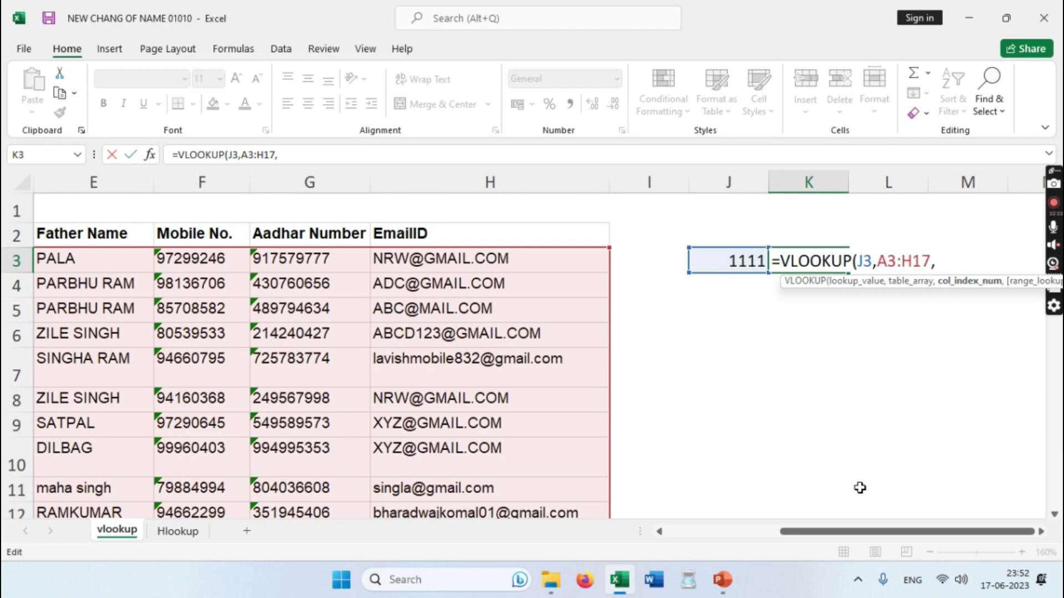
text(4)
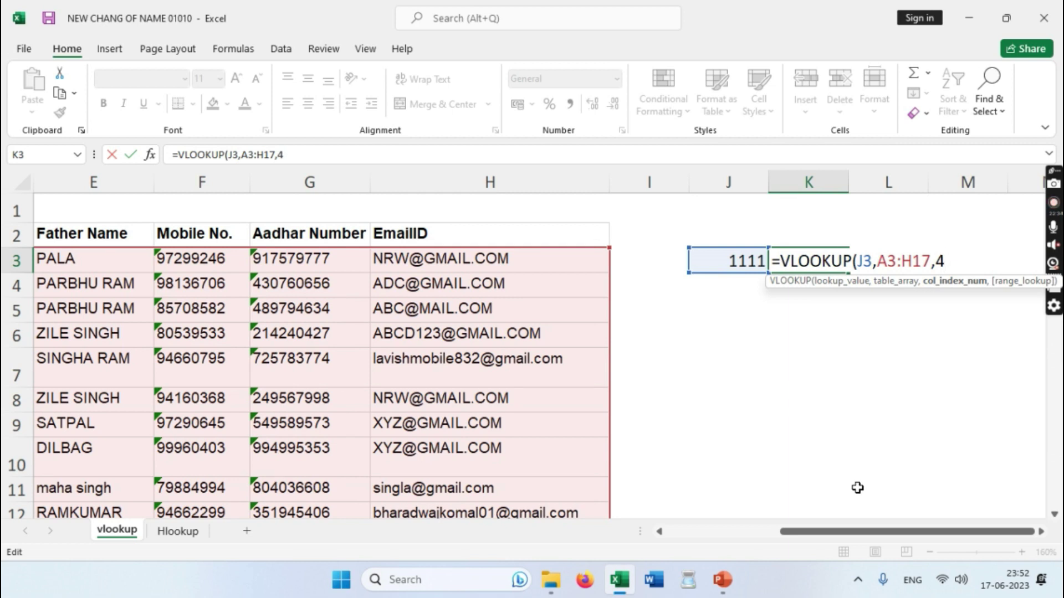
text(,)
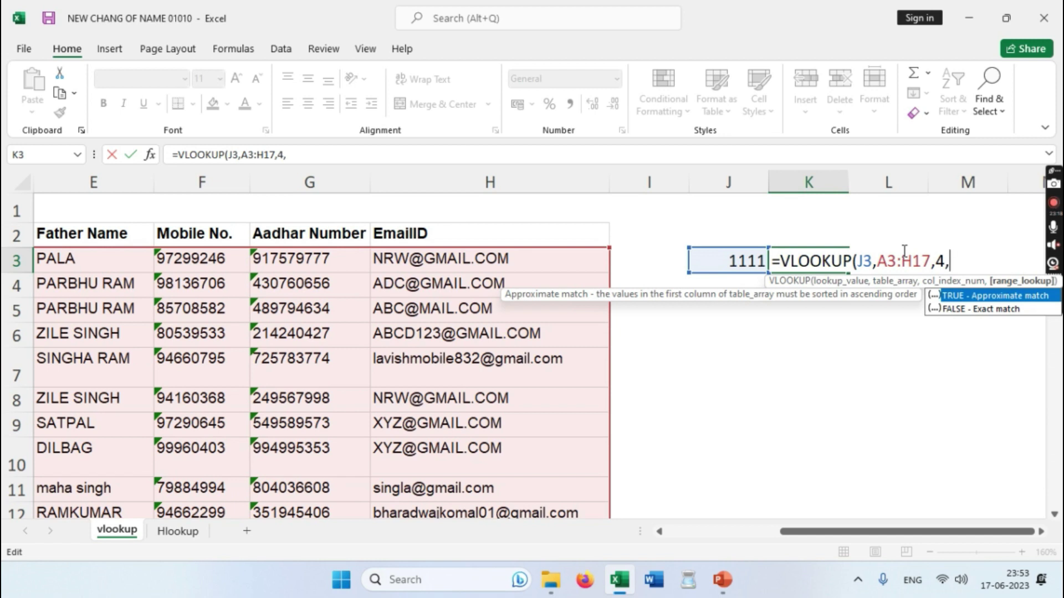
Set the range lookup argument of the VLOOKUP formula to FALSE for an exact match.
click(957, 311)
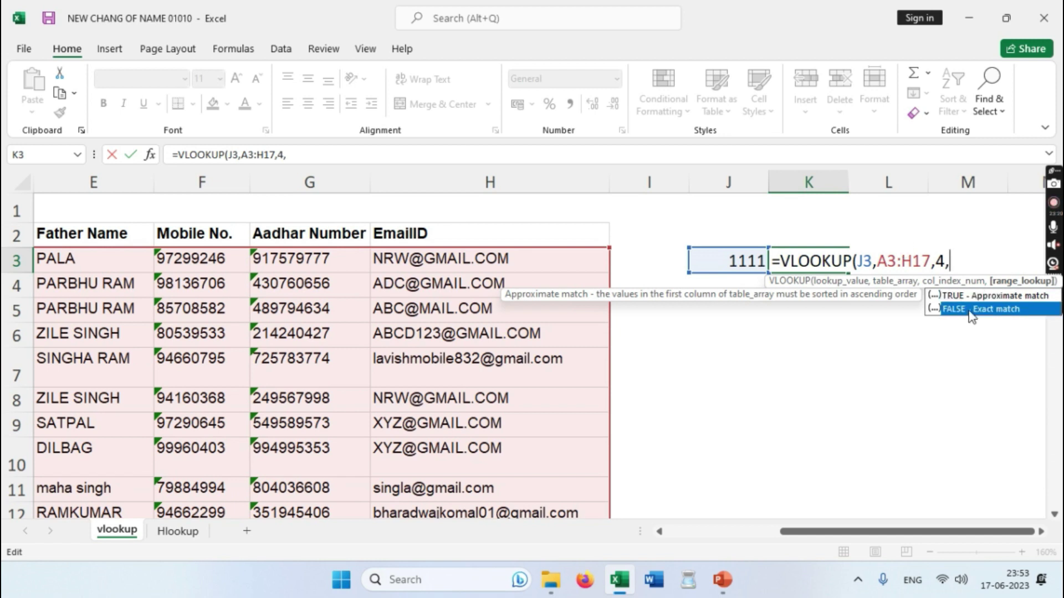
click(957, 262)
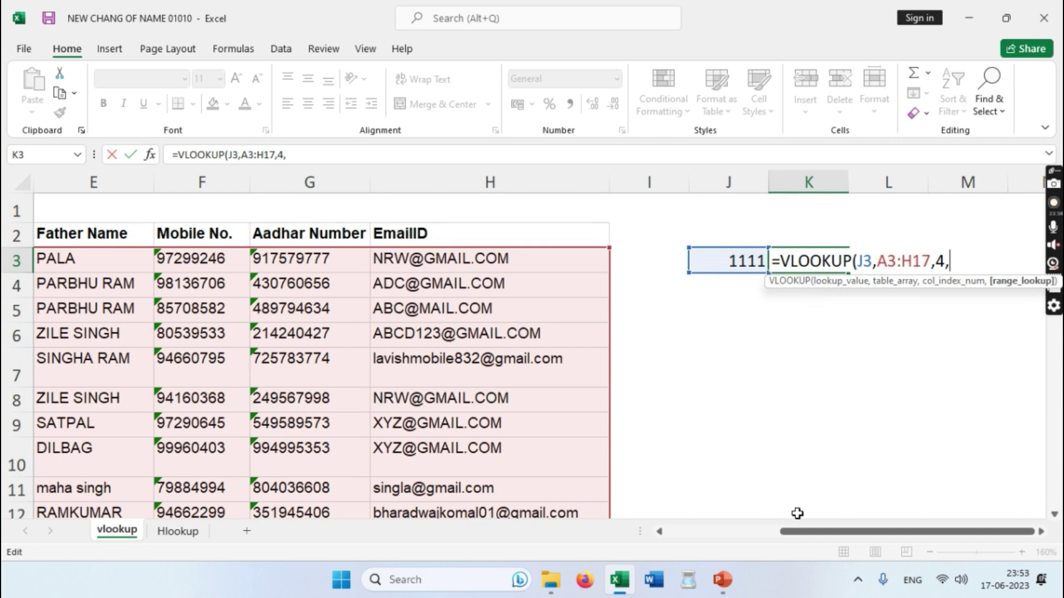
drag(805, 531, 669, 531)
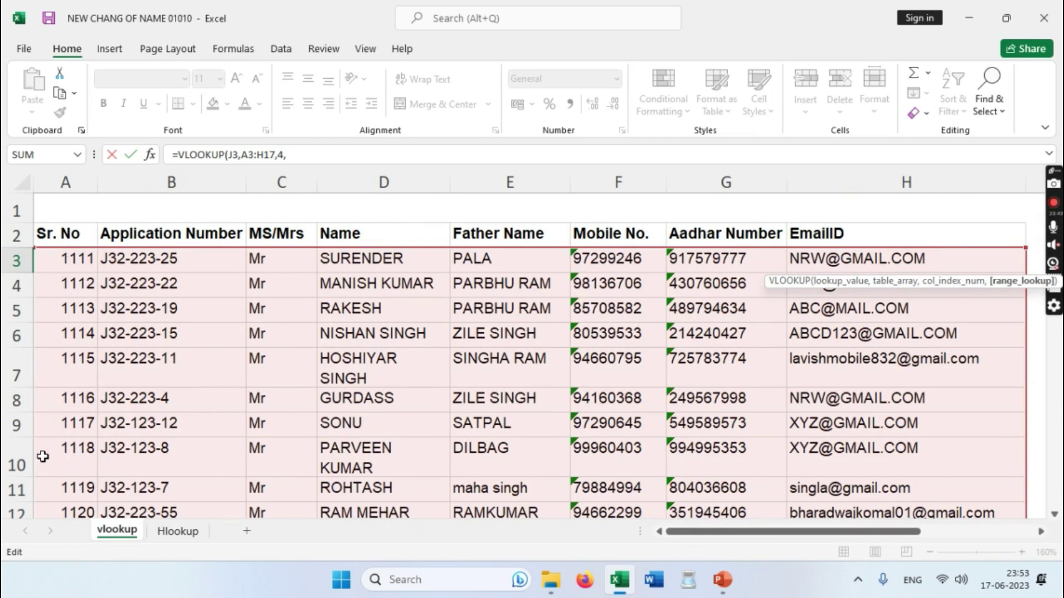
drag(715, 535, 828, 536)
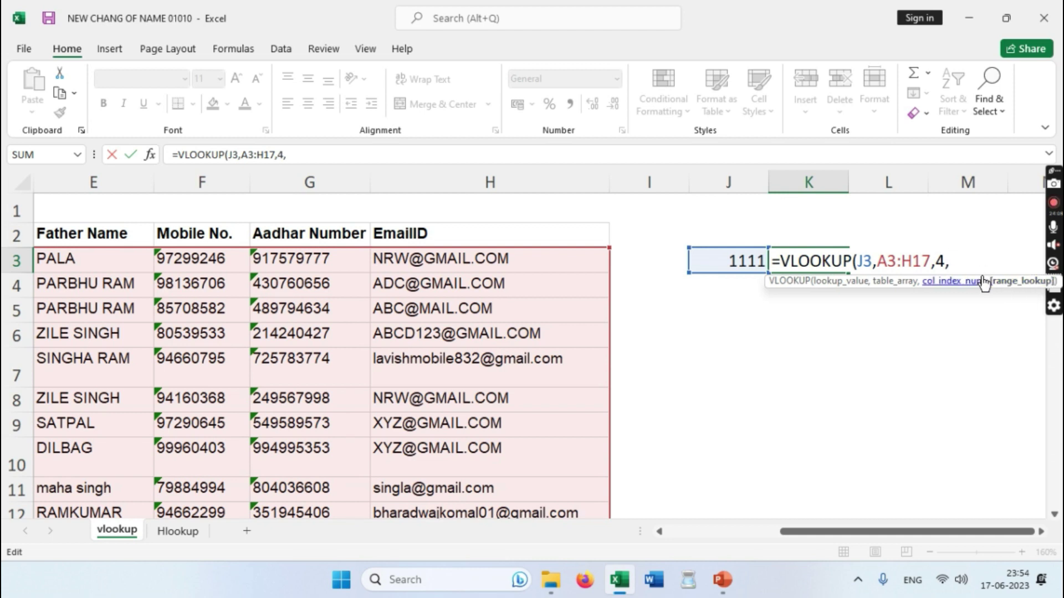
text(fa)
key(Down)
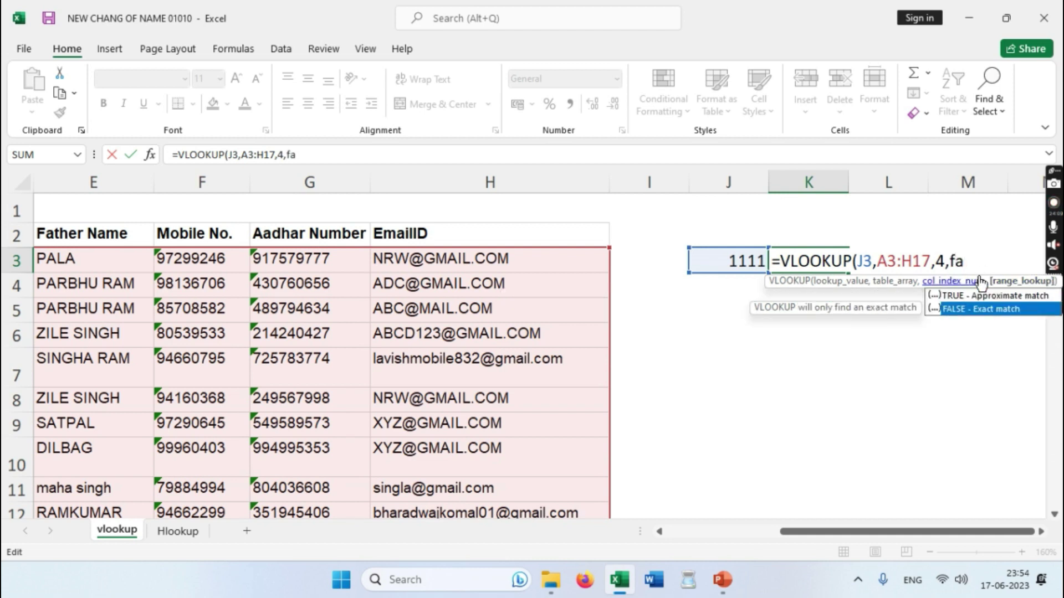
key(Tab)
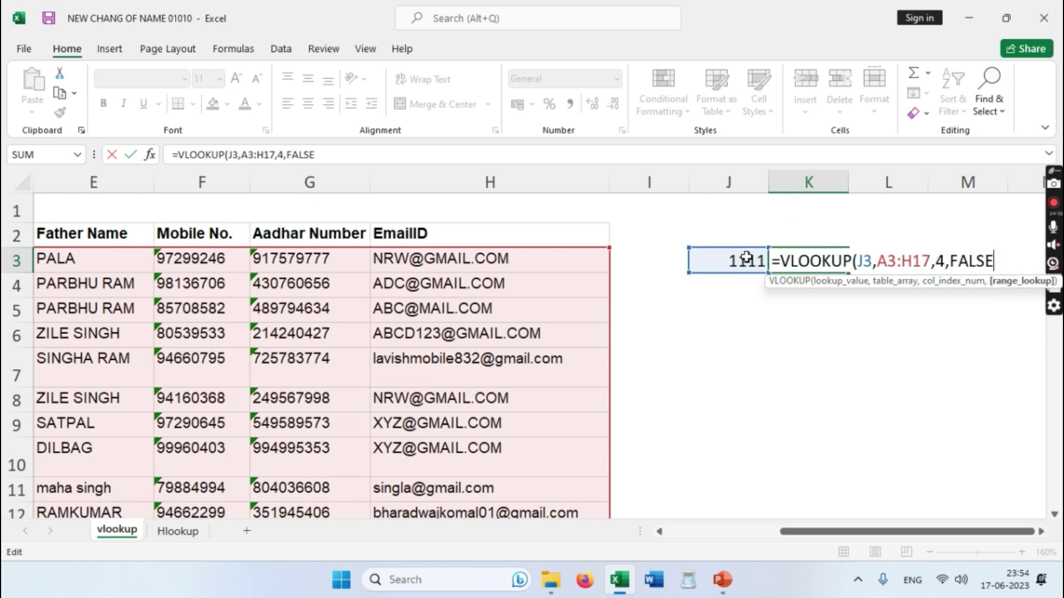
Close the parenthesis and enter the completed VLOOKUP formula in K3 to retrieve the record's name.
drag(846, 537, 629, 530)
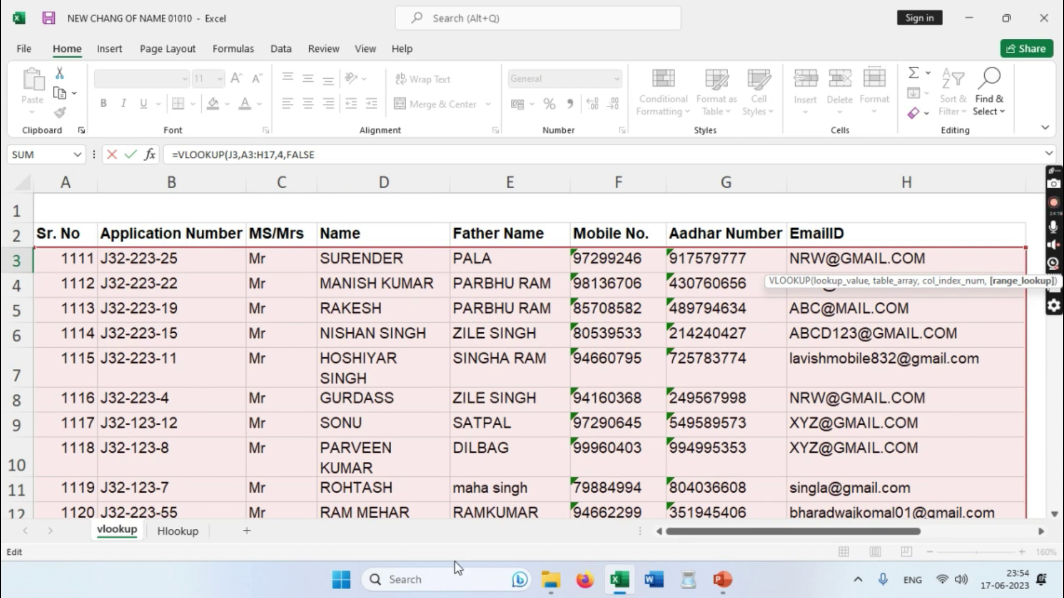
drag(690, 531, 902, 529)
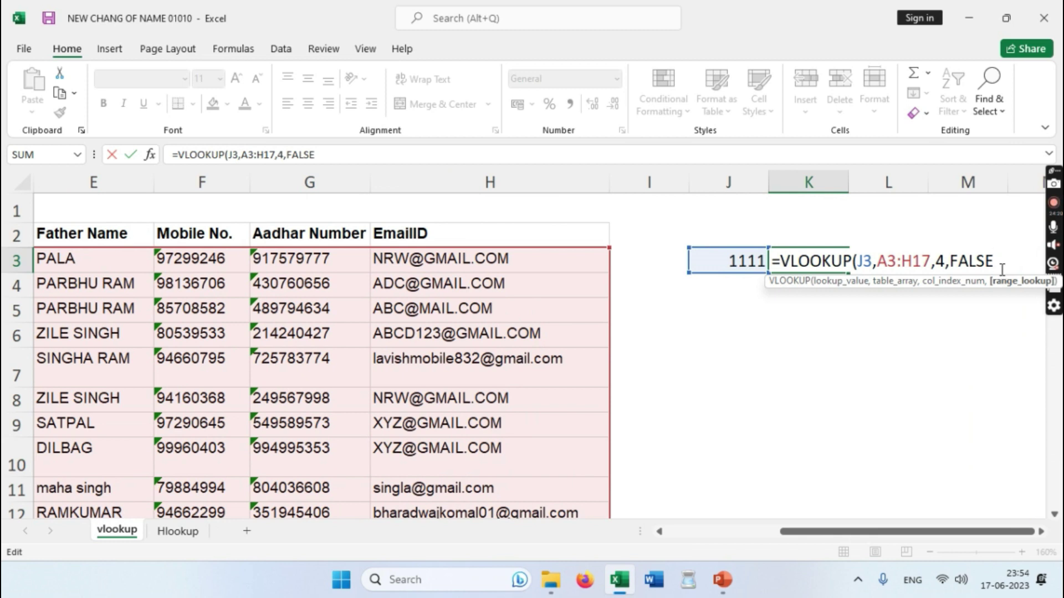
text())
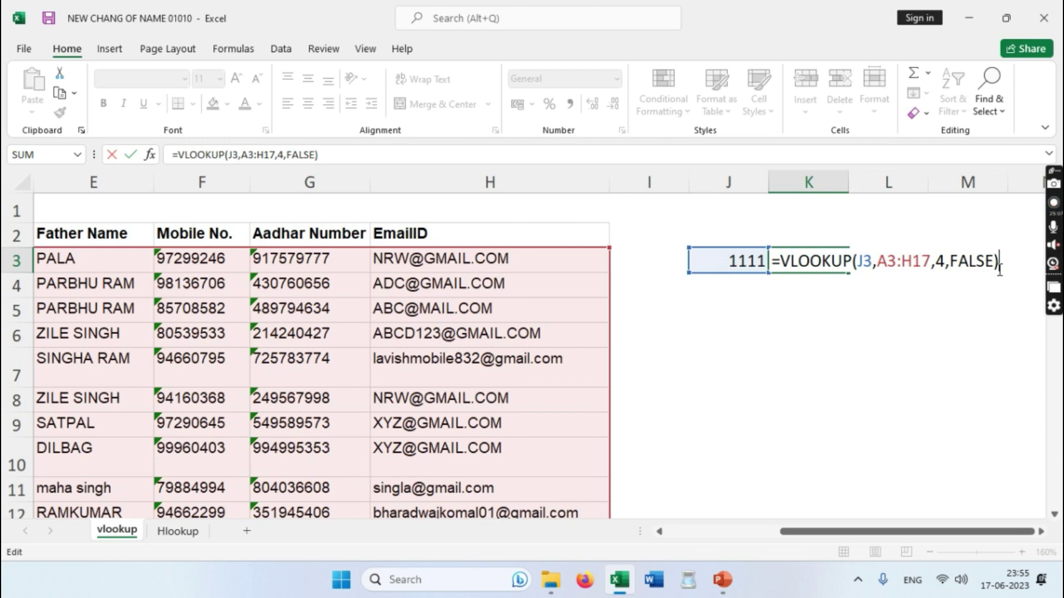
key(Return)
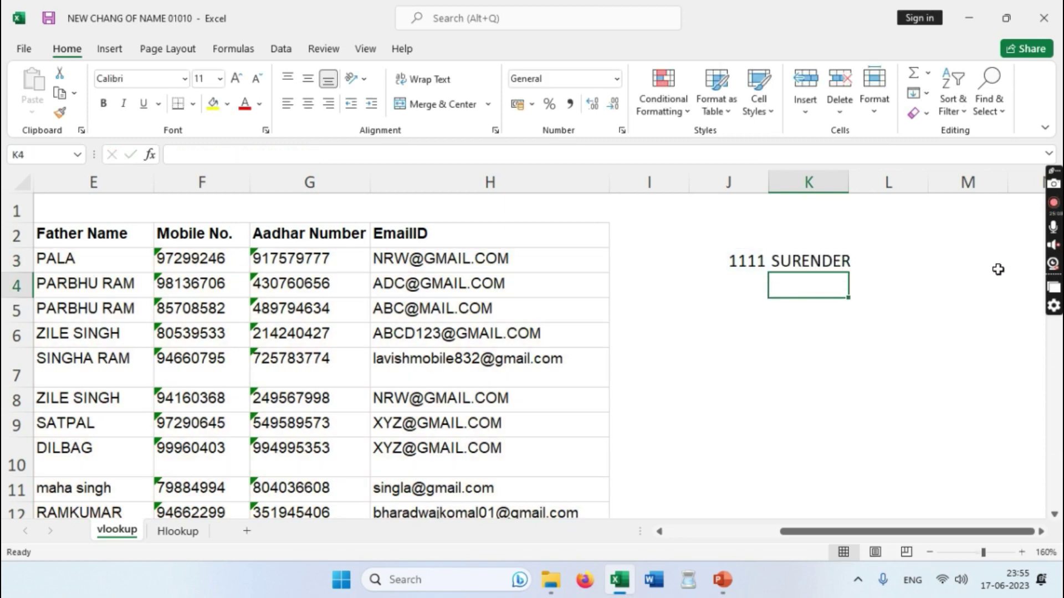
Review the VLOOKUP formula in K3, its lookup value in J3 and the table array A3:H17.
click(822, 256)
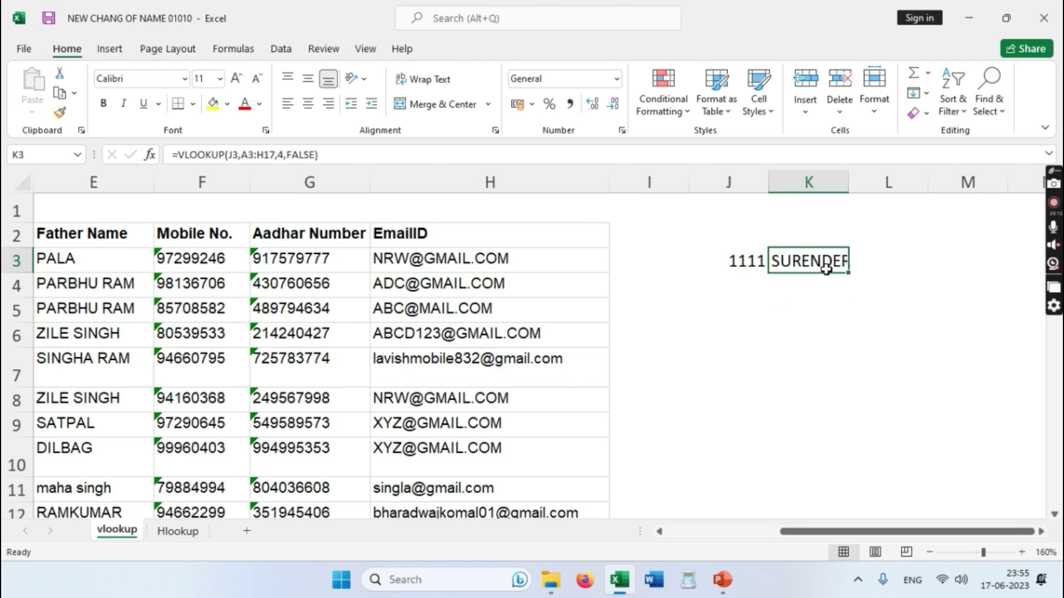
click(741, 263)
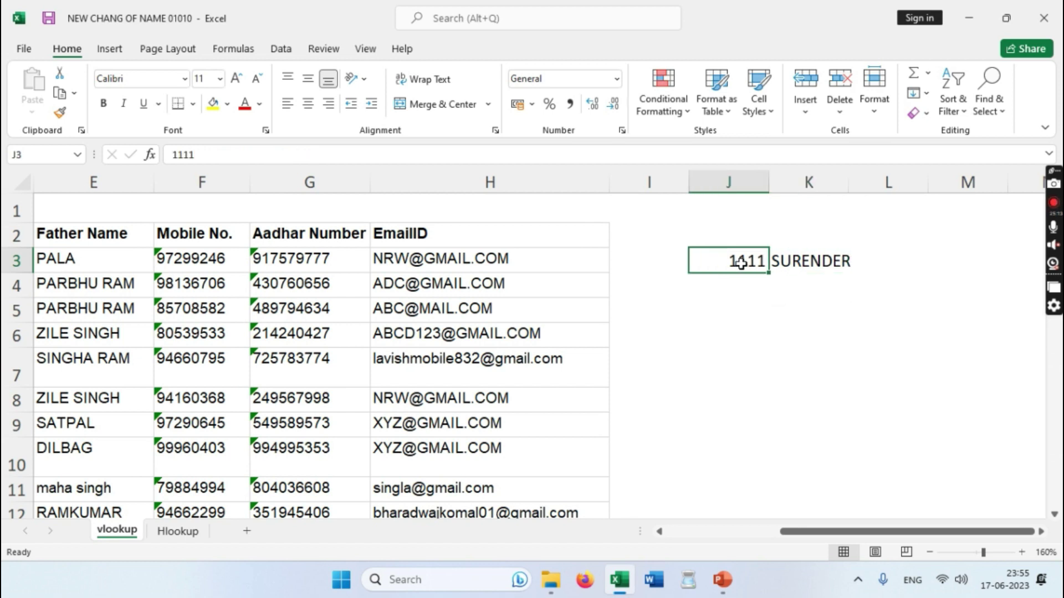
click(812, 263)
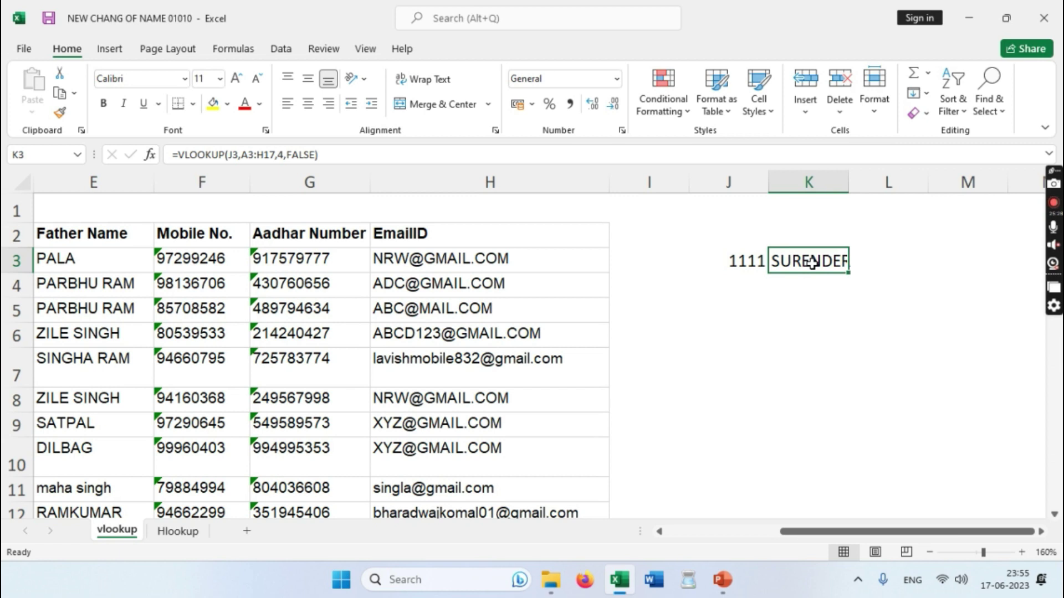
click(733, 258)
drag(839, 535, 715, 535)
click(76, 256)
drag(76, 256, 909, 513)
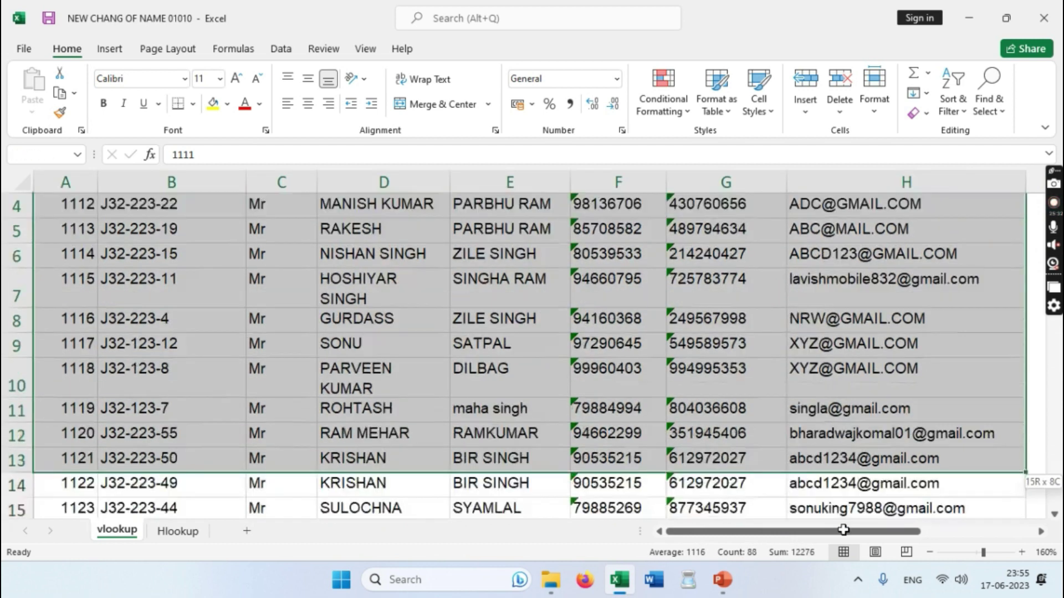
scroll(660, 409, down, 7)
scroll(661, 409, up, 8)
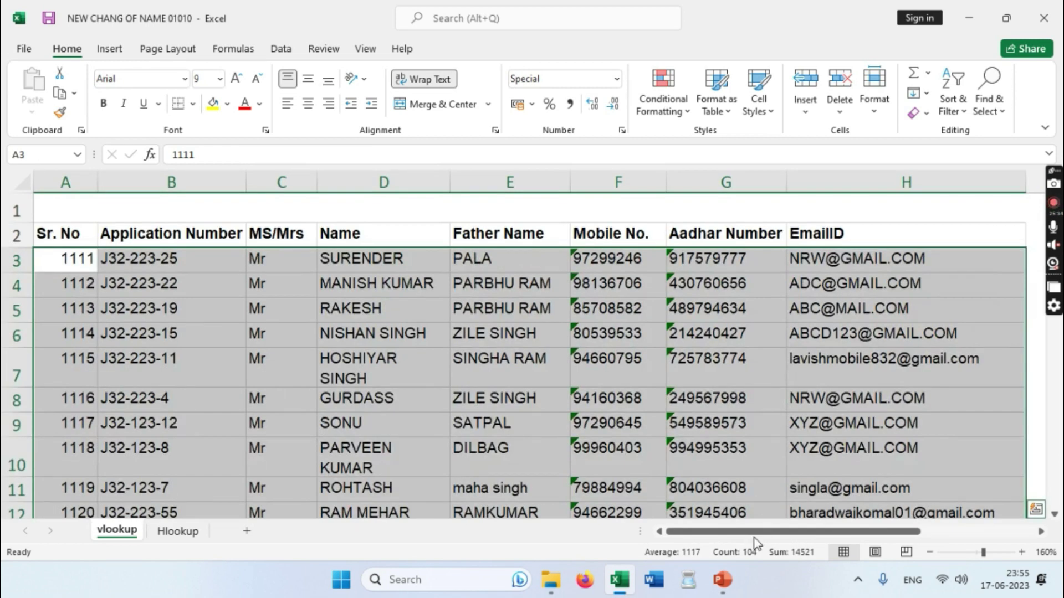
drag(758, 533, 1019, 557)
Compare the name retrieved in K3 with the Name entry in D3 of the source table.
click(822, 265)
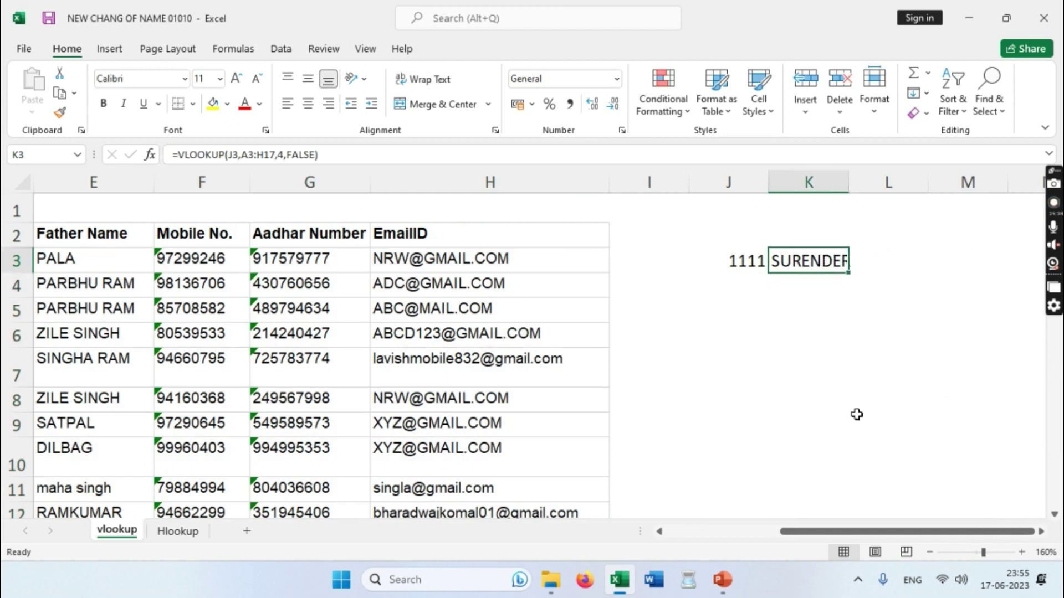
drag(819, 532, 687, 535)
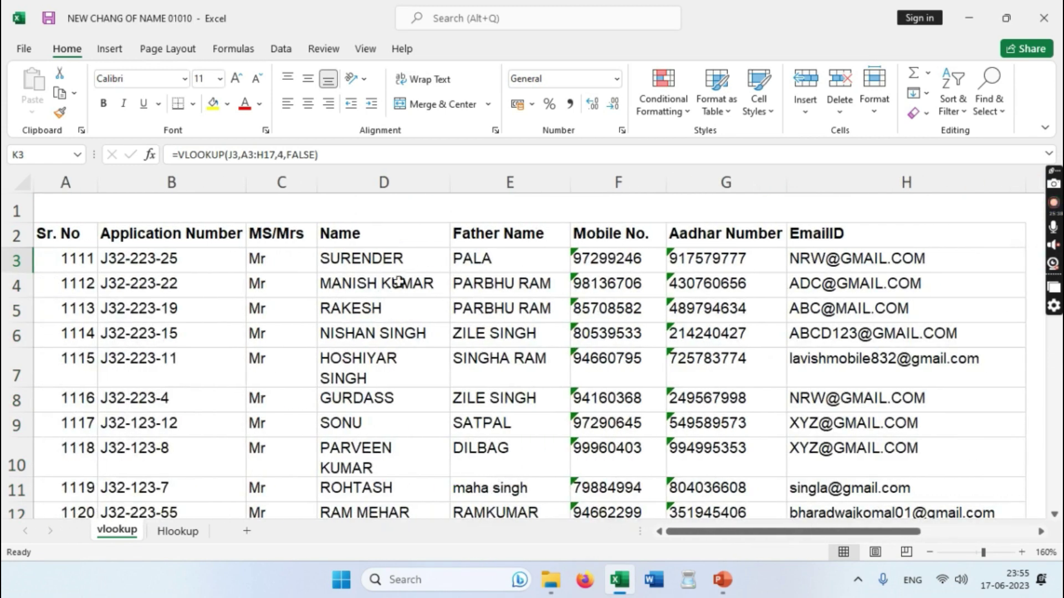
click(382, 258)
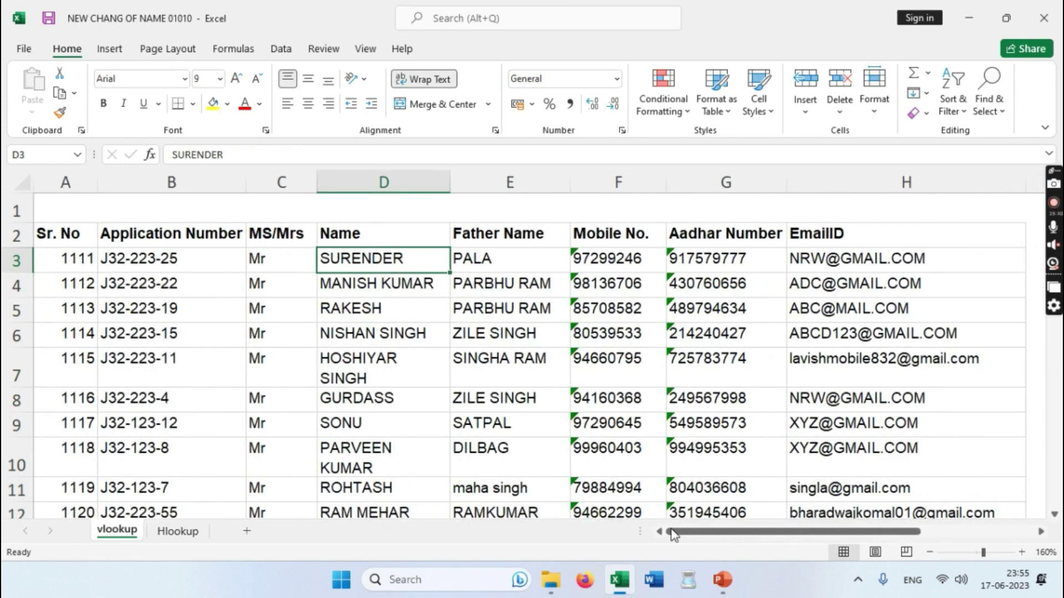
drag(675, 535, 789, 535)
Fit column K to the retrieved name and change the serial number in J3 to 1116.
click(817, 258)
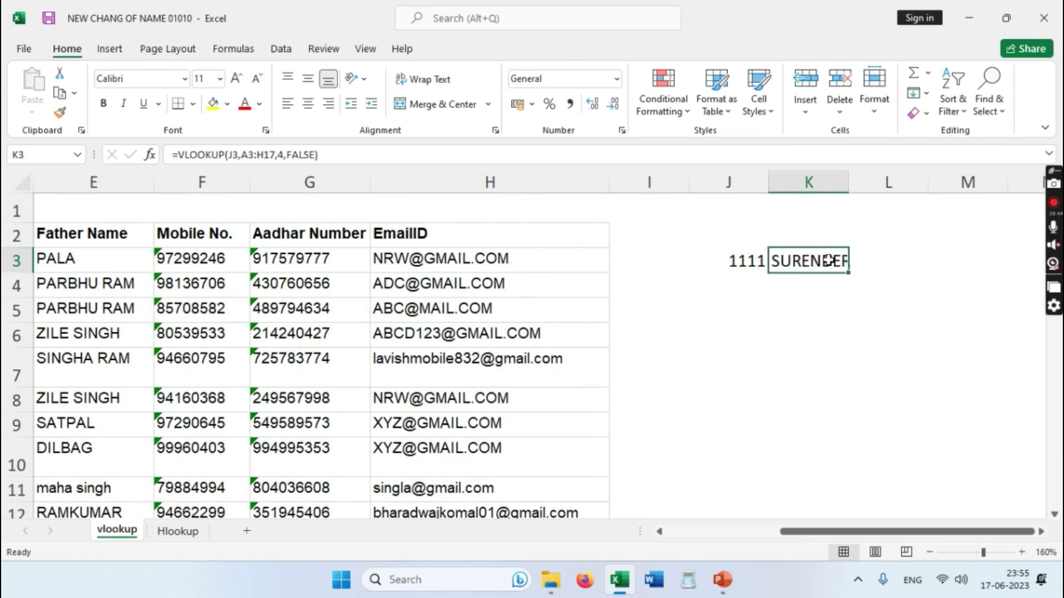
click(846, 182)
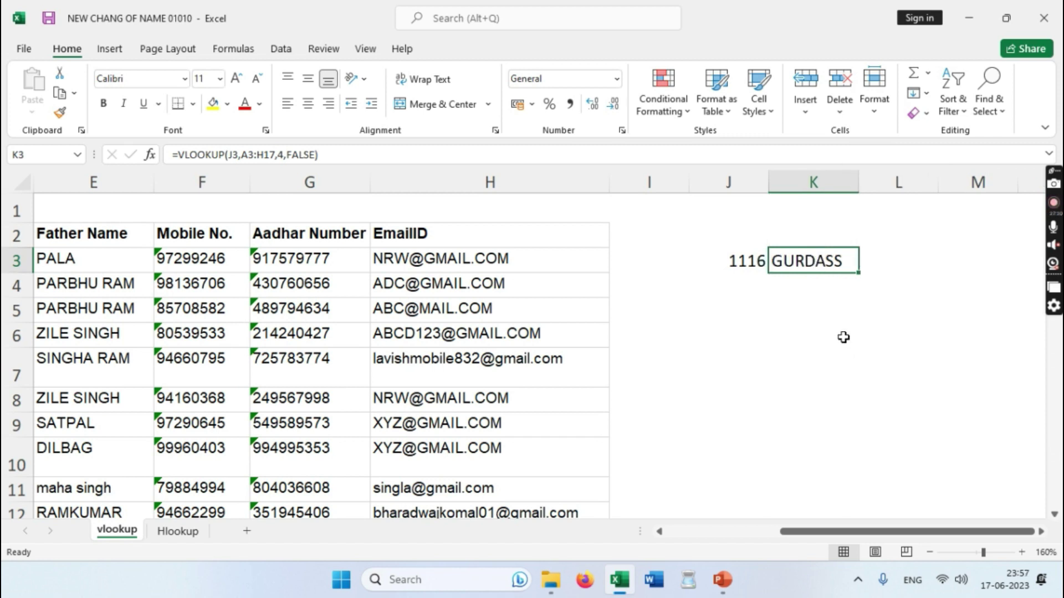
Start a VLOOKUP formula in L3 with J3 as the lookup value and move on to the table array.
click(879, 258)
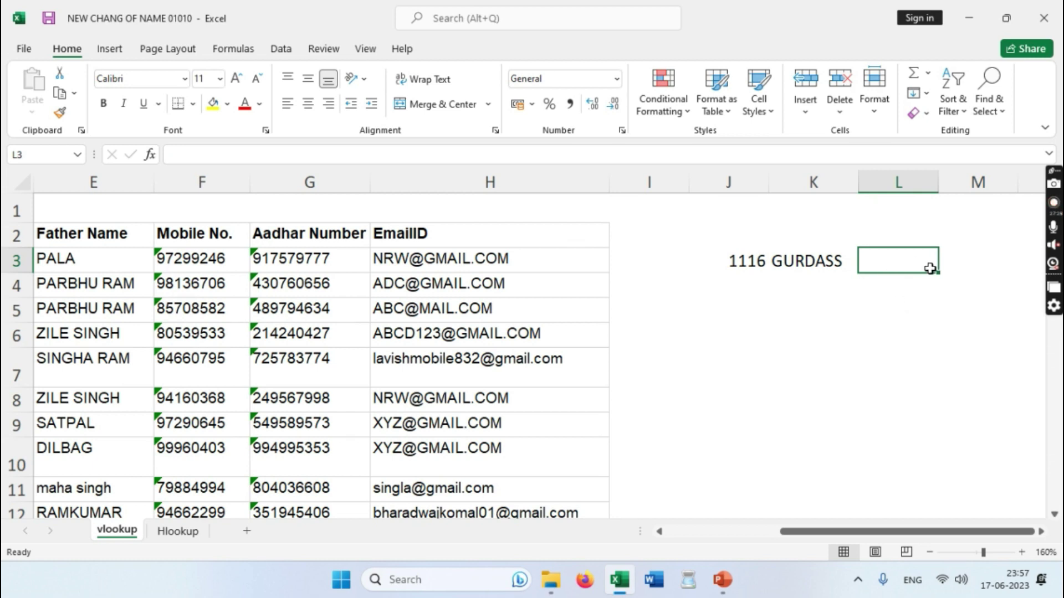
text(=vlo)
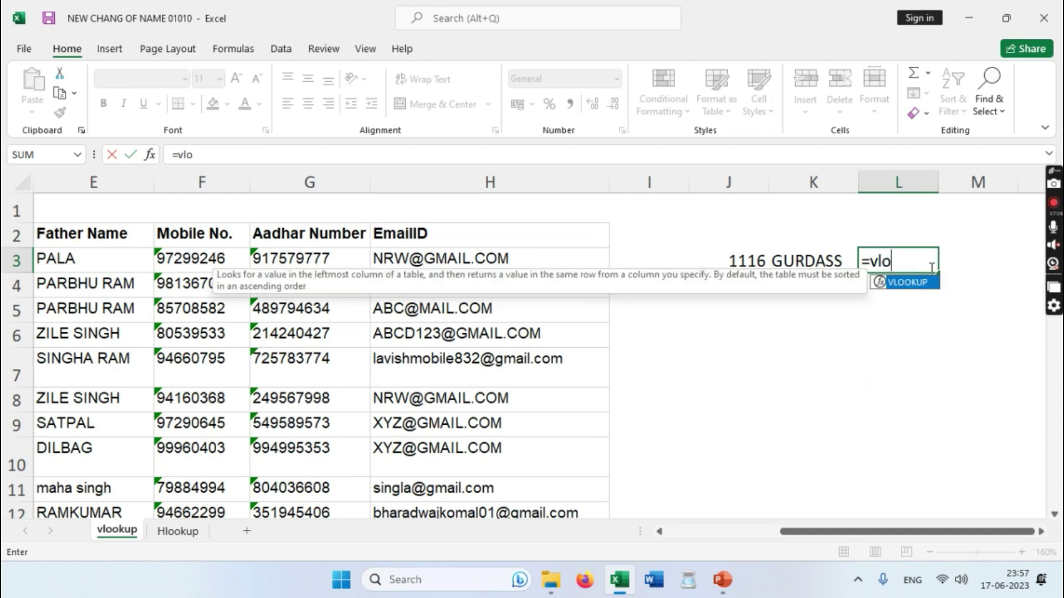
key(Tab)
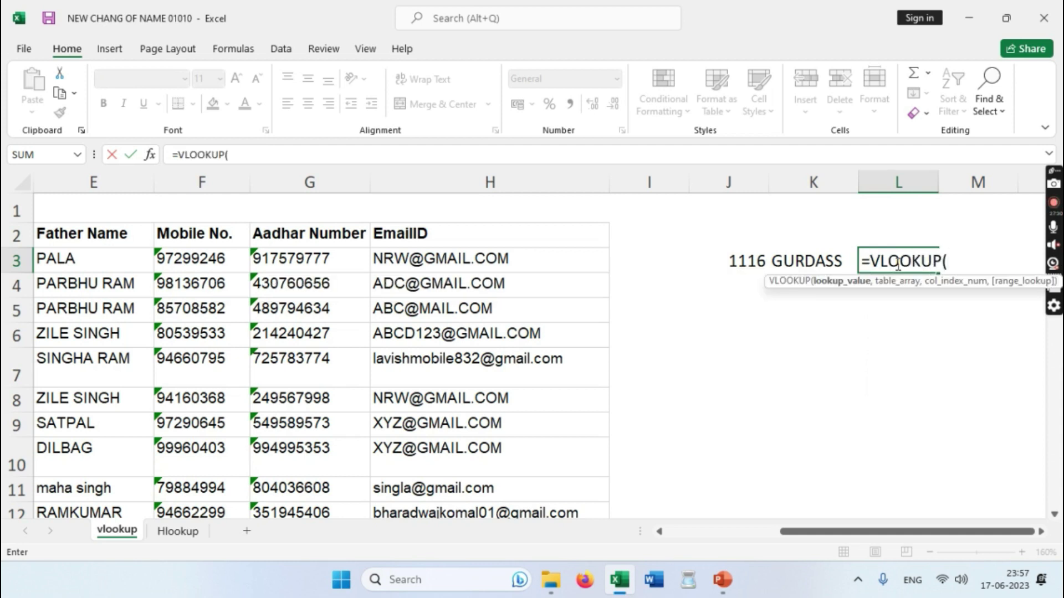
click(741, 256)
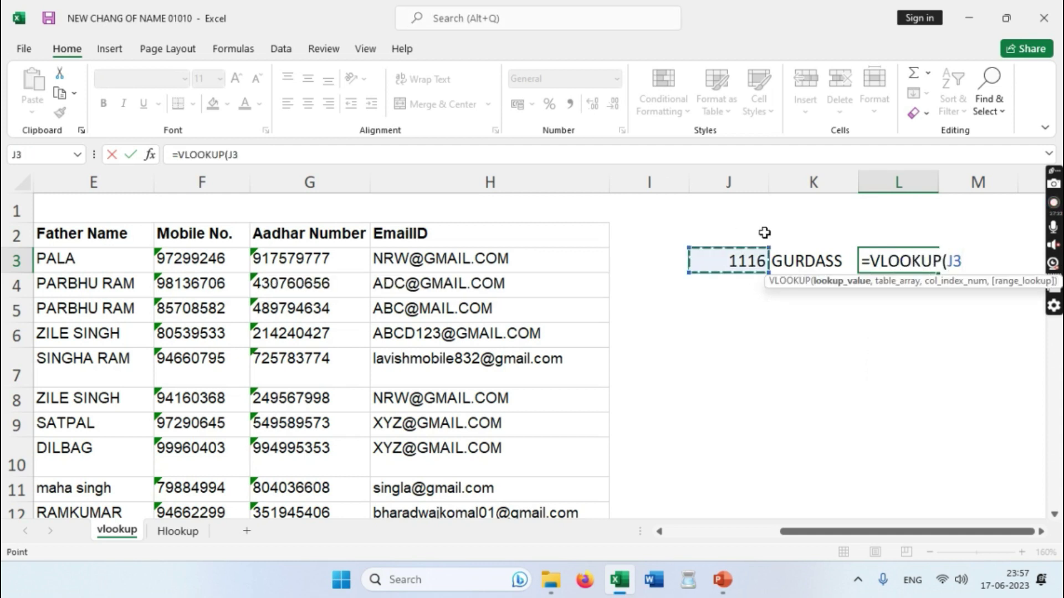
text(,)
Set the table array of the L3 formula to A3:H17 and move on to the column index number.
drag(837, 532, 721, 532)
drag(72, 260, 881, 442)
text(,)
drag(737, 533, 902, 497)
scroll(864, 433, up, 3)
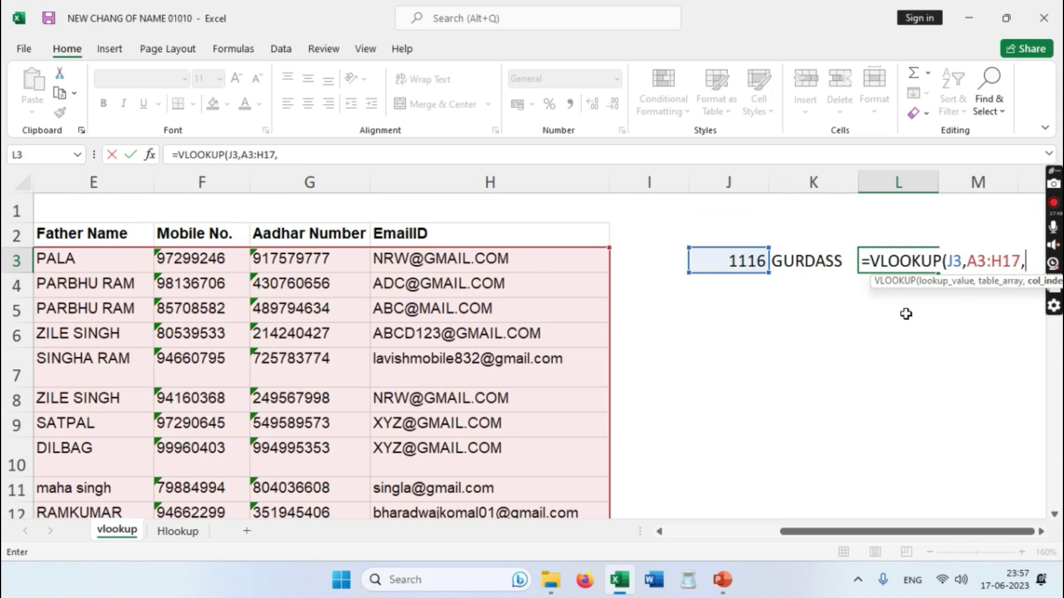
Set the column index number in L3 to 5 for the Father Name column and move on to the range lookup argument.
click(1042, 531)
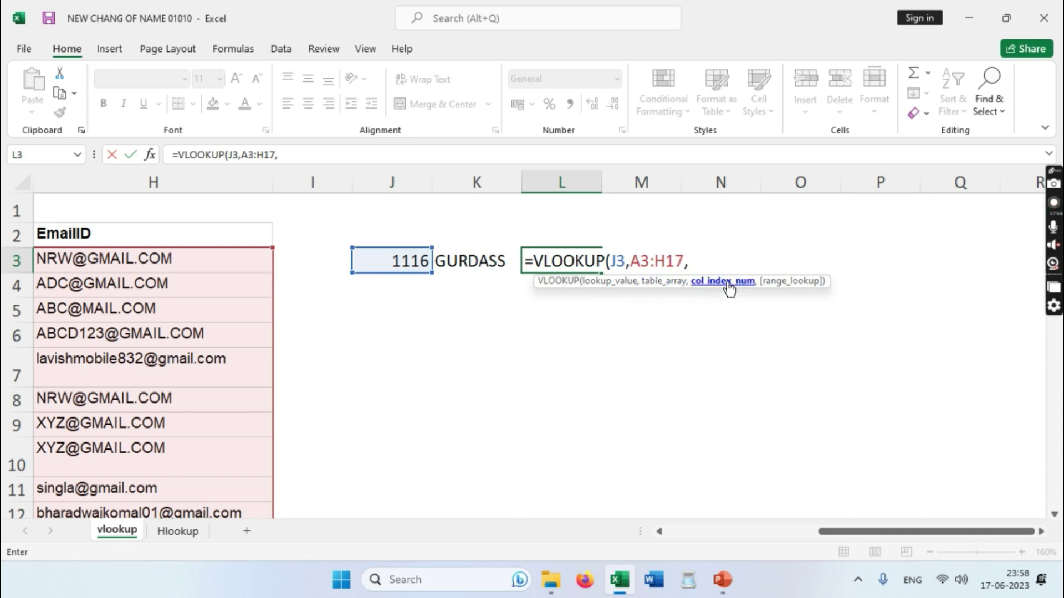
drag(905, 532, 773, 531)
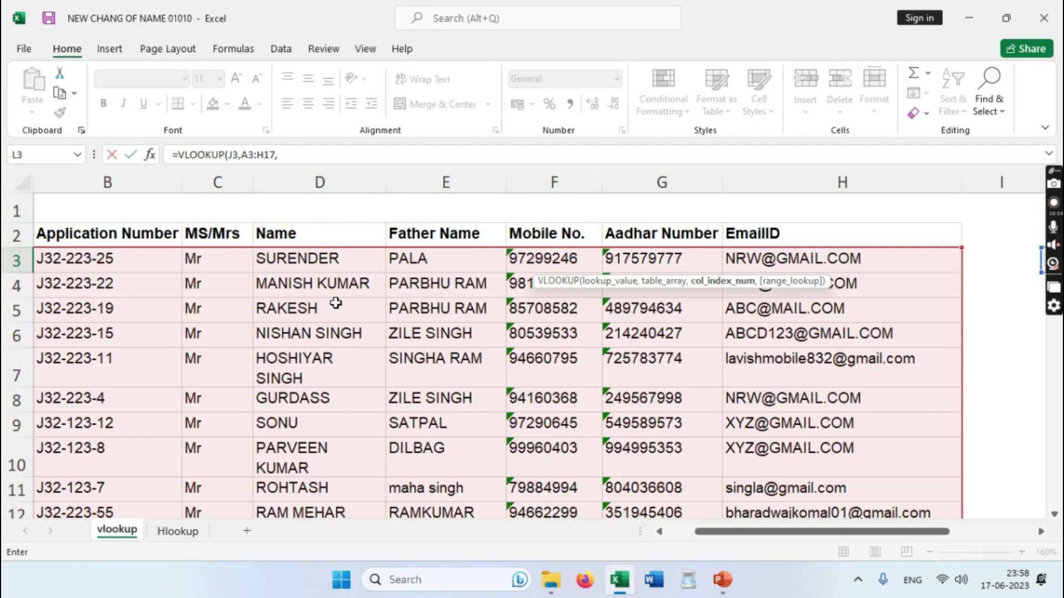
drag(726, 533, 871, 542)
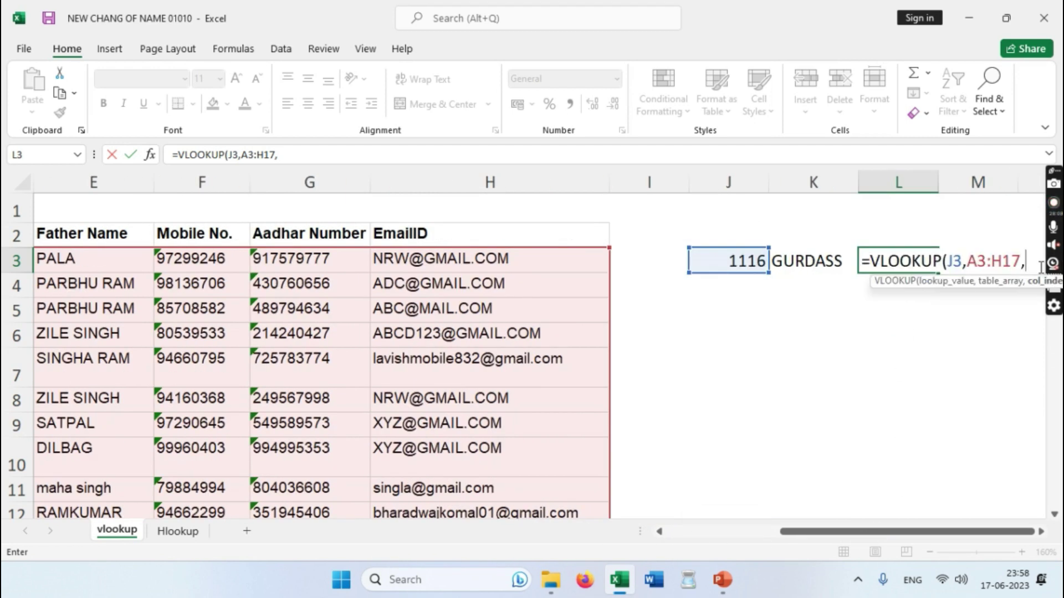
text(5)
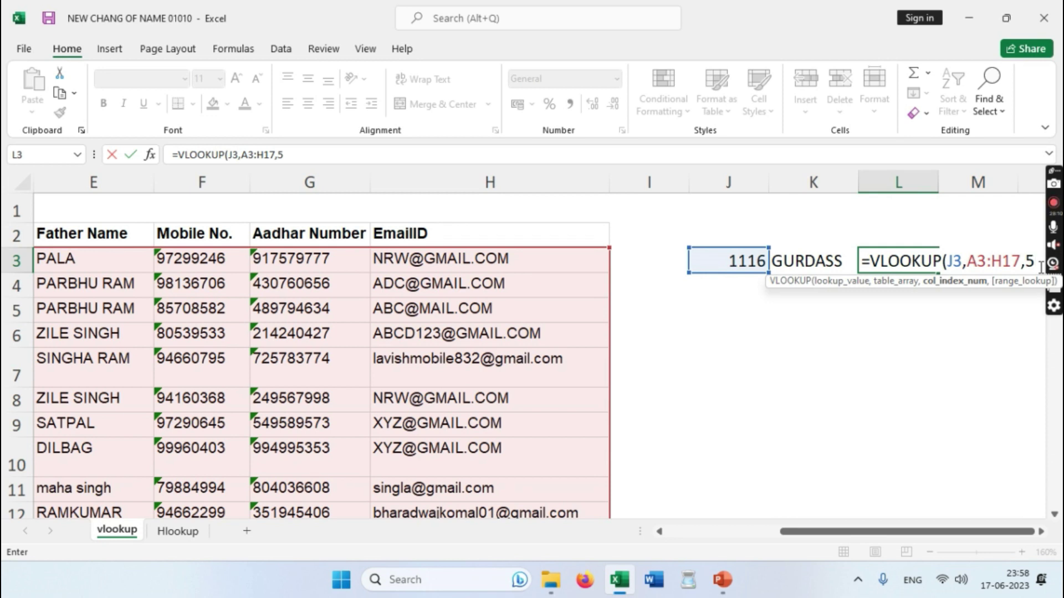
text(,)
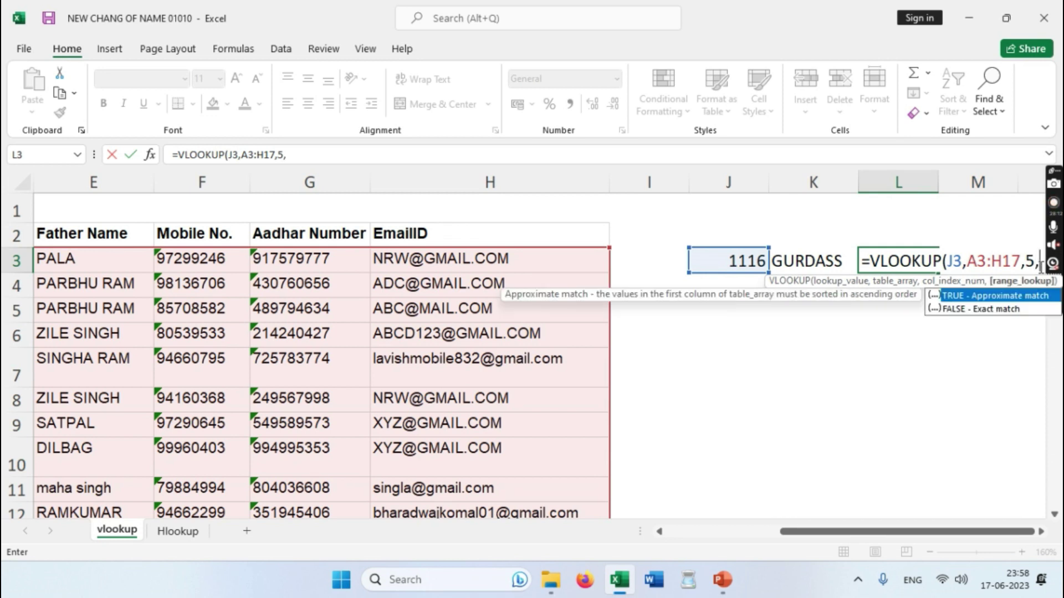
Complete the L3 formula with FALSE for an exact match and enter it to retrieve the father's name.
text(FALSE)
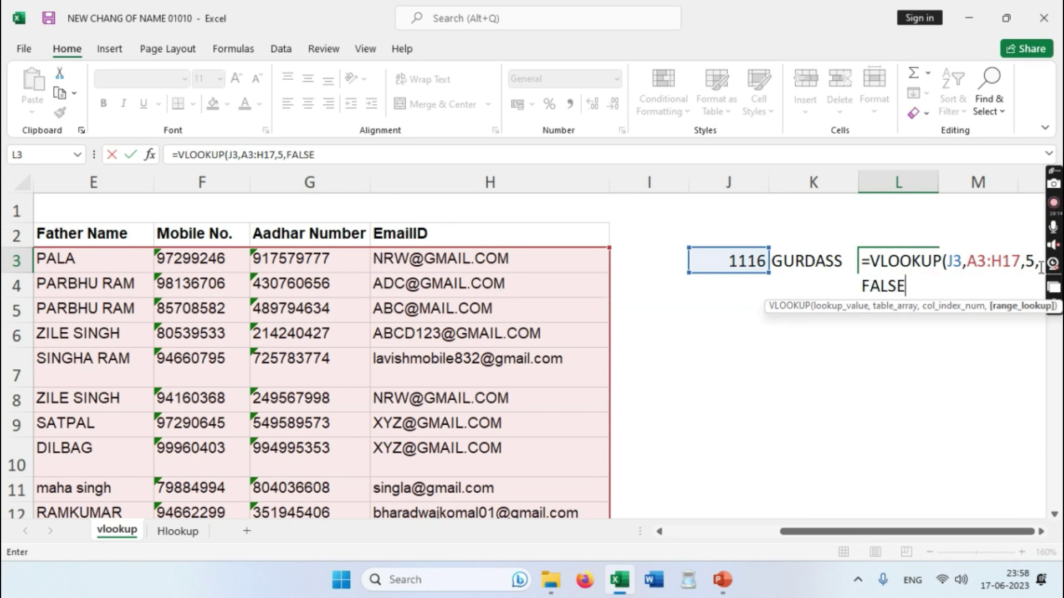
text())
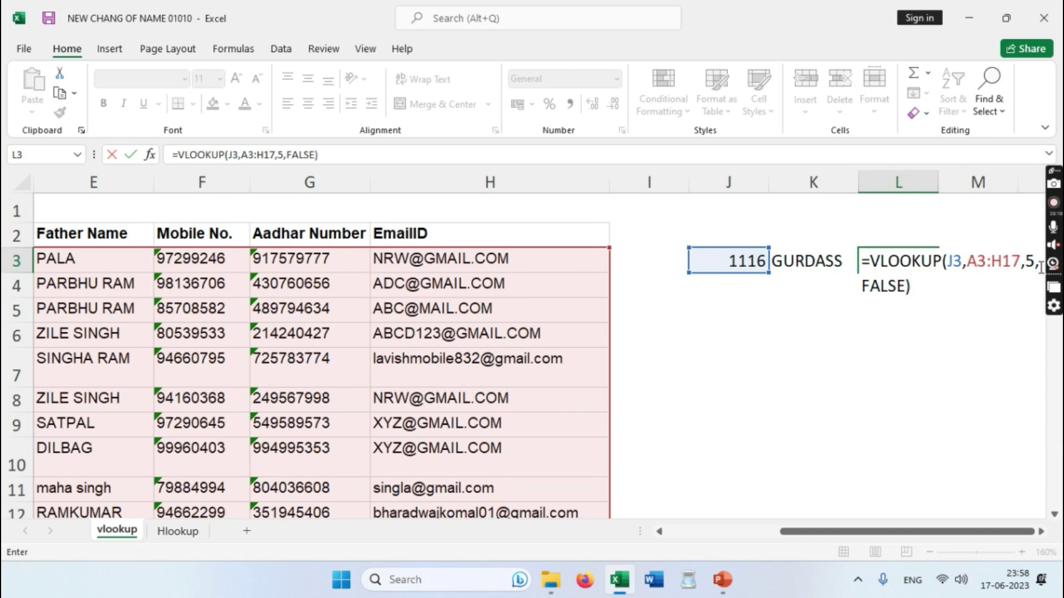
key(Return)
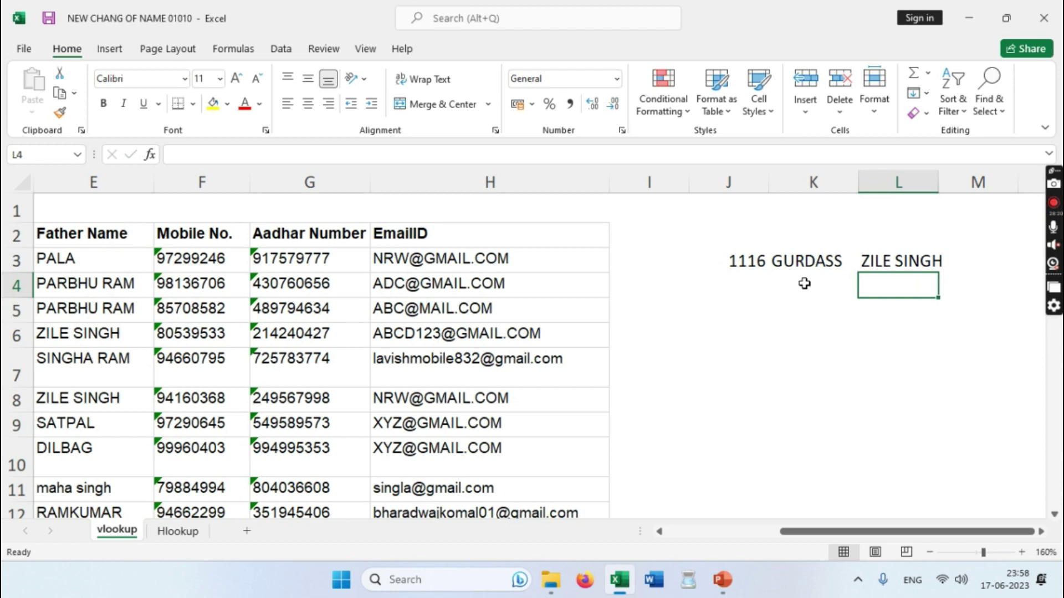
Compare the results in K3 and L3 with the Name and Father Name of record 1116 in the source table.
click(806, 260)
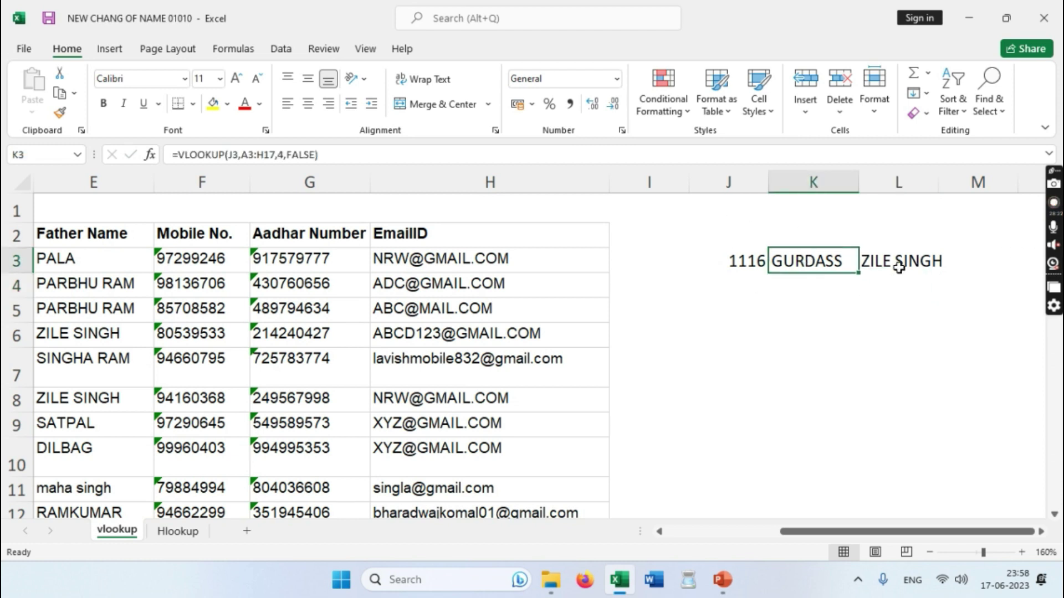
click(899, 266)
drag(833, 533, 617, 501)
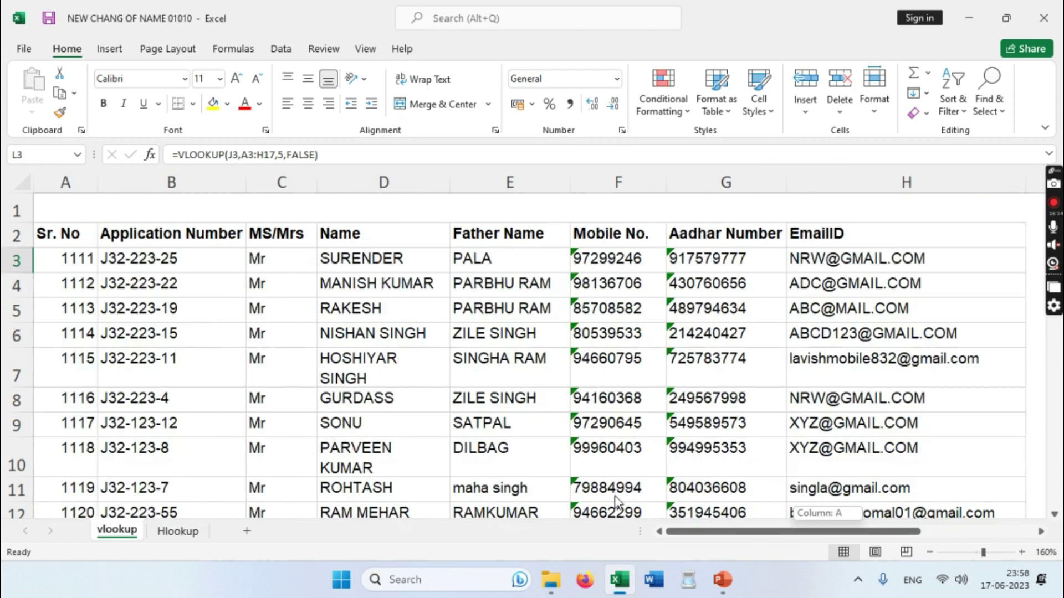
click(129, 397)
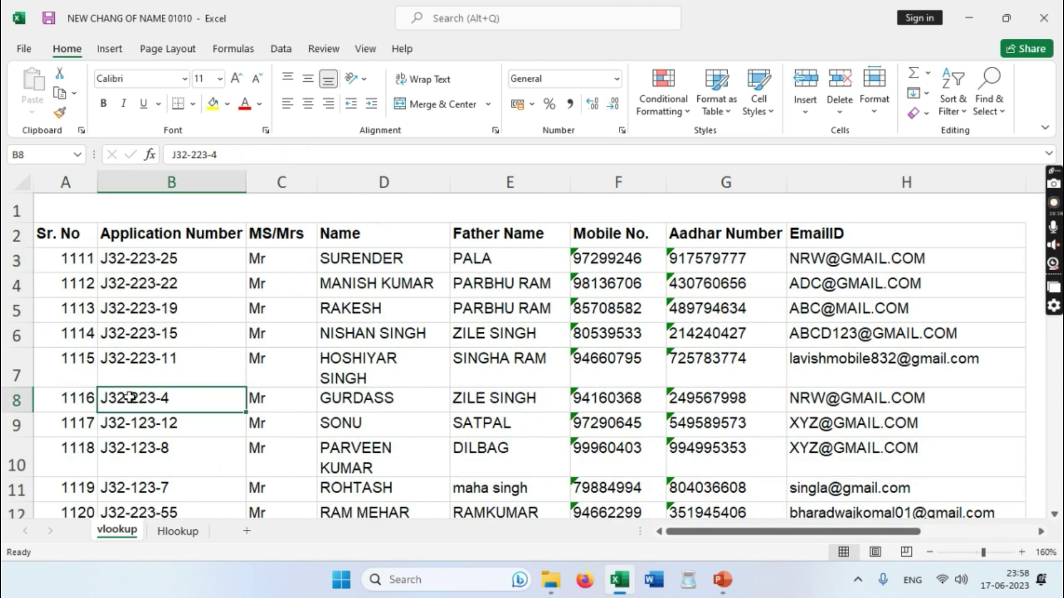
click(17, 399)
click(515, 399)
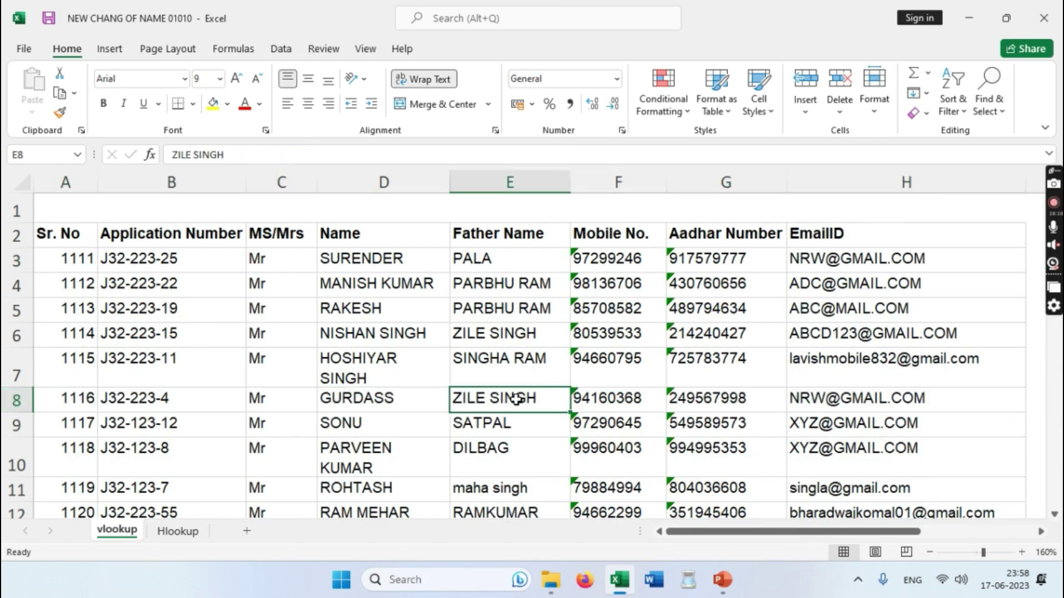
click(367, 399)
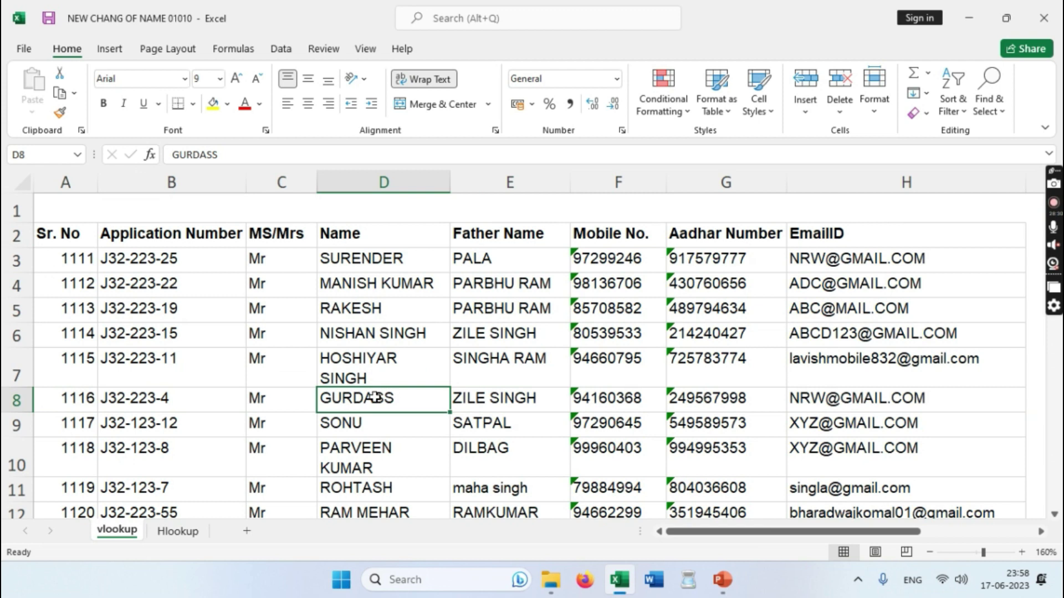
click(510, 395)
drag(673, 533, 894, 545)
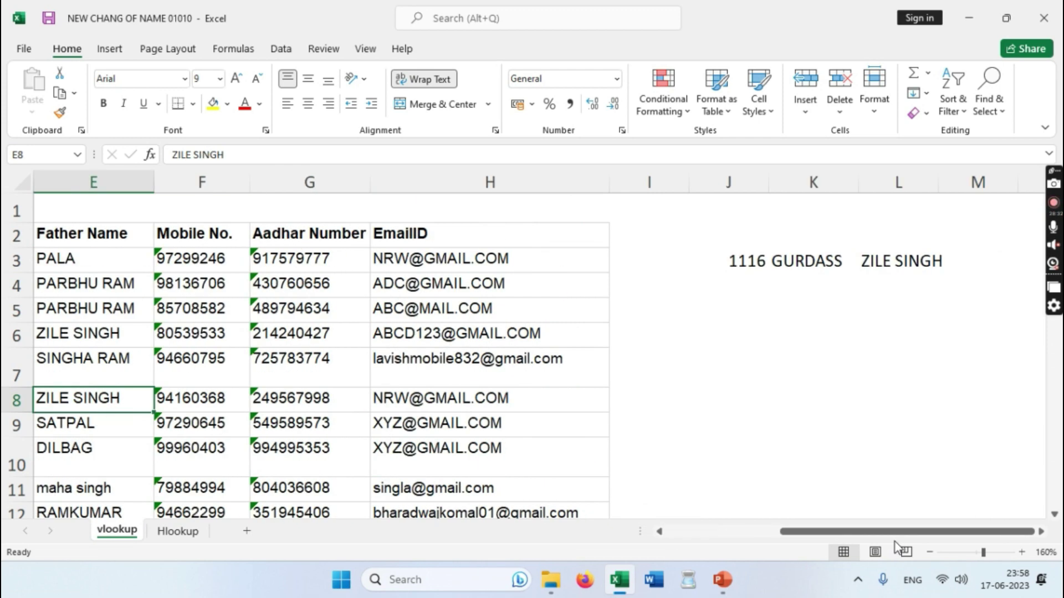
Start a VLOOKUP formula in M3 with J3 as the lookup value and move on to the table array.
click(1000, 262)
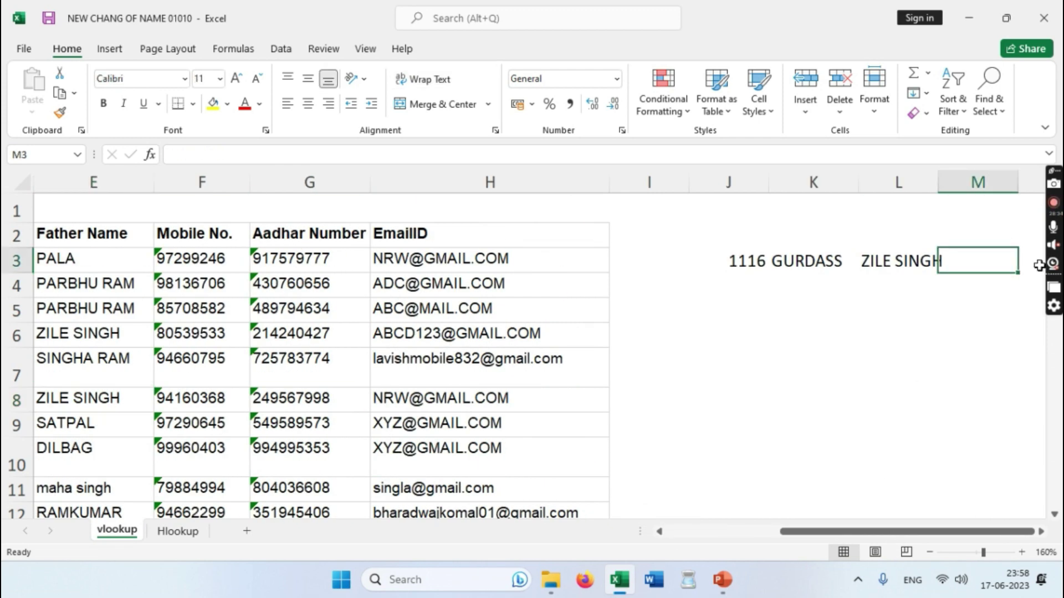
text(=)
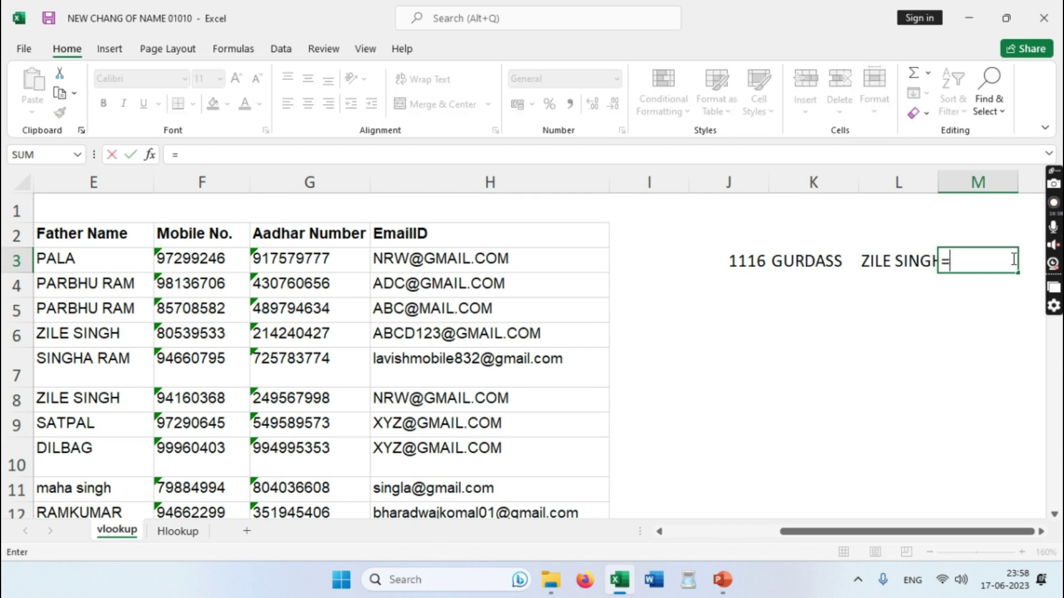
text(vlo)
key(Tab)
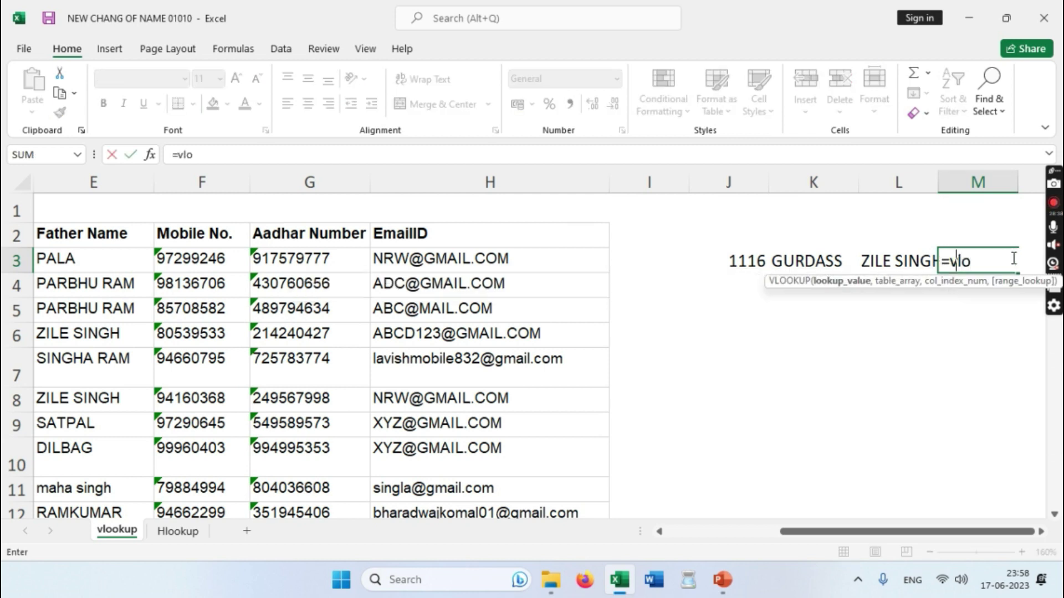
click(741, 260)
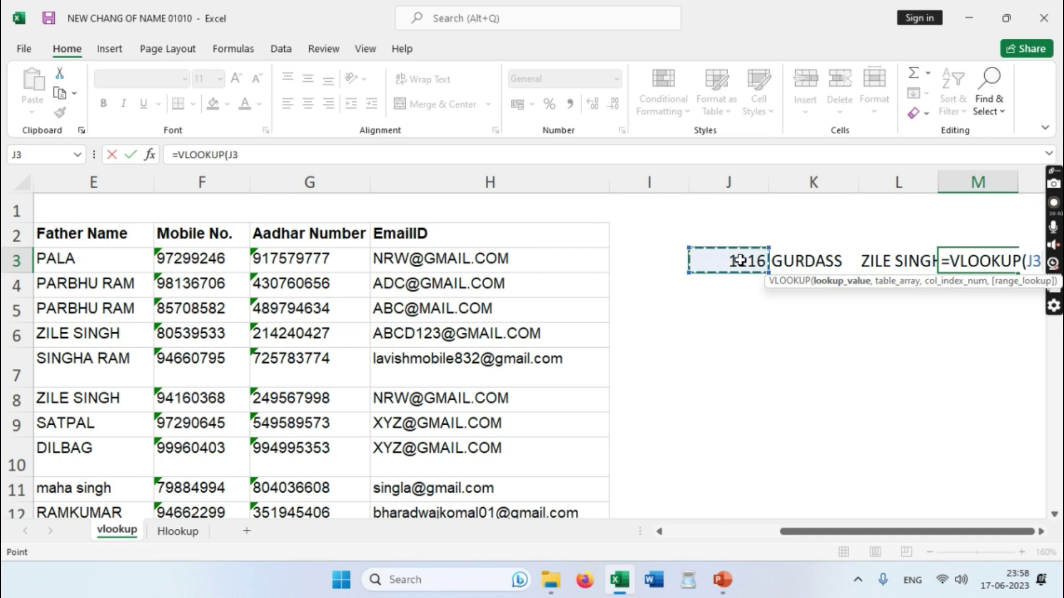
text(,)
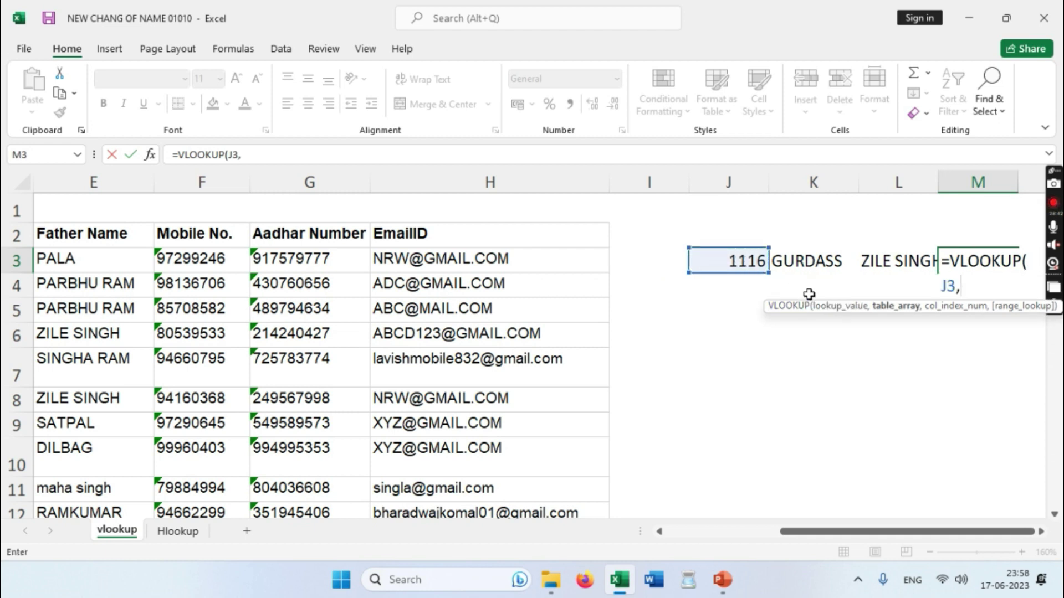
Set the table array of the M3 formula to A3:H17 and move on to the column index number.
drag(886, 532, 772, 533)
drag(73, 255, 937, 443)
text(,)
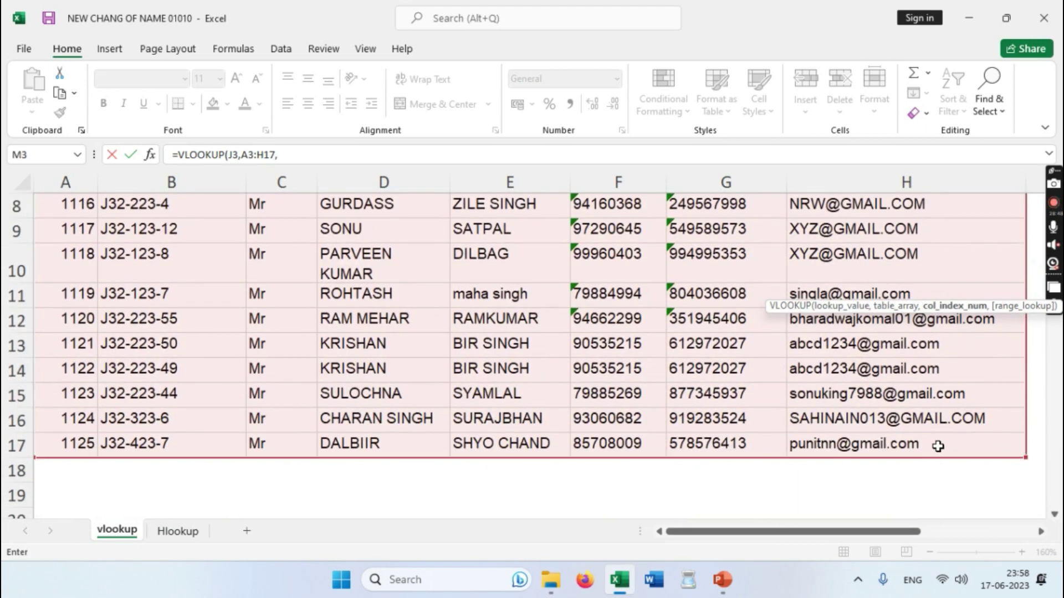
Set the column index number of the M3 formula to 6 and move on to the range lookup argument.
drag(773, 533, 1009, 542)
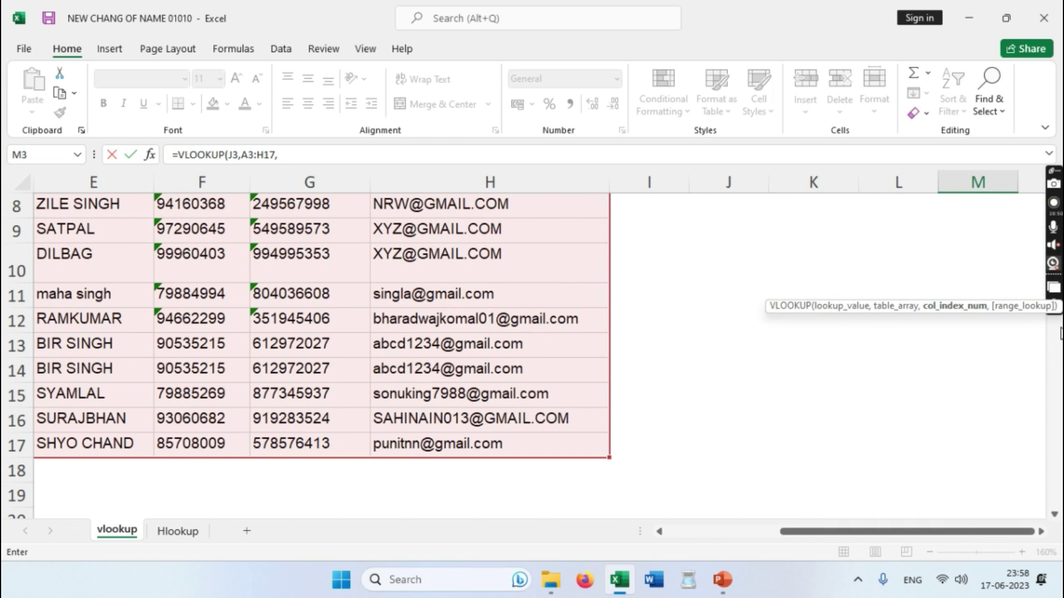
click(1042, 533)
scroll(807, 364, up, 3)
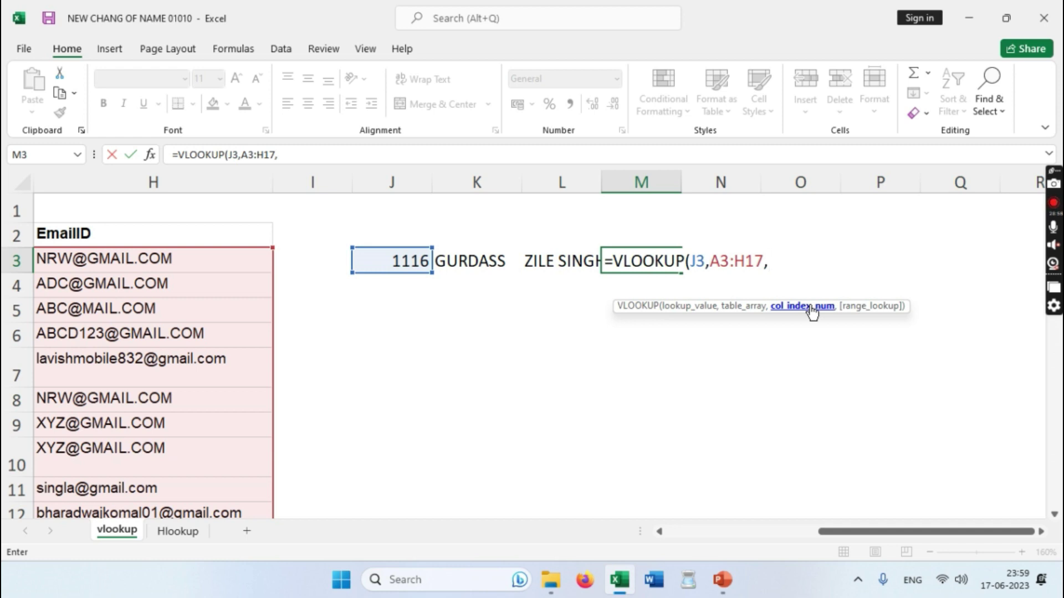
text(6)
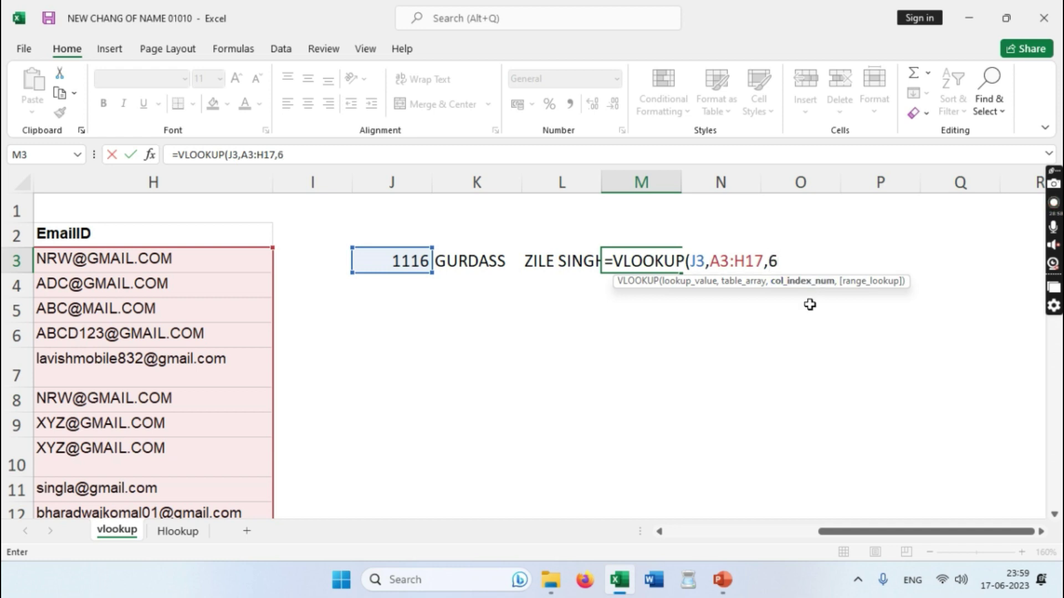
text(,)
Complete the M3 formula with FALSE for an exact match, enter it, and fit the width of column L to its contents.
double_click(812, 309)
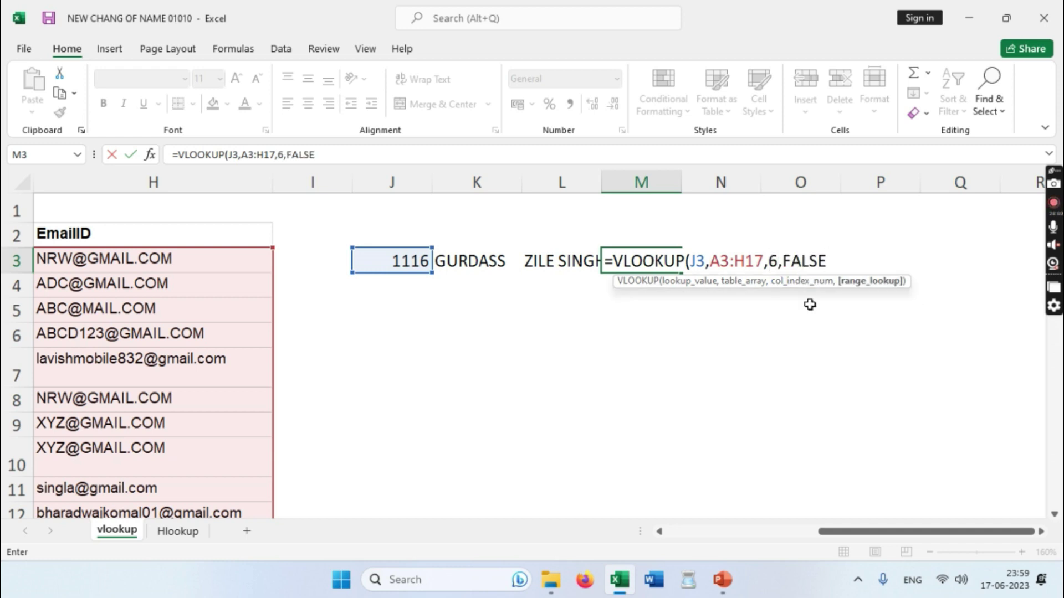
text())
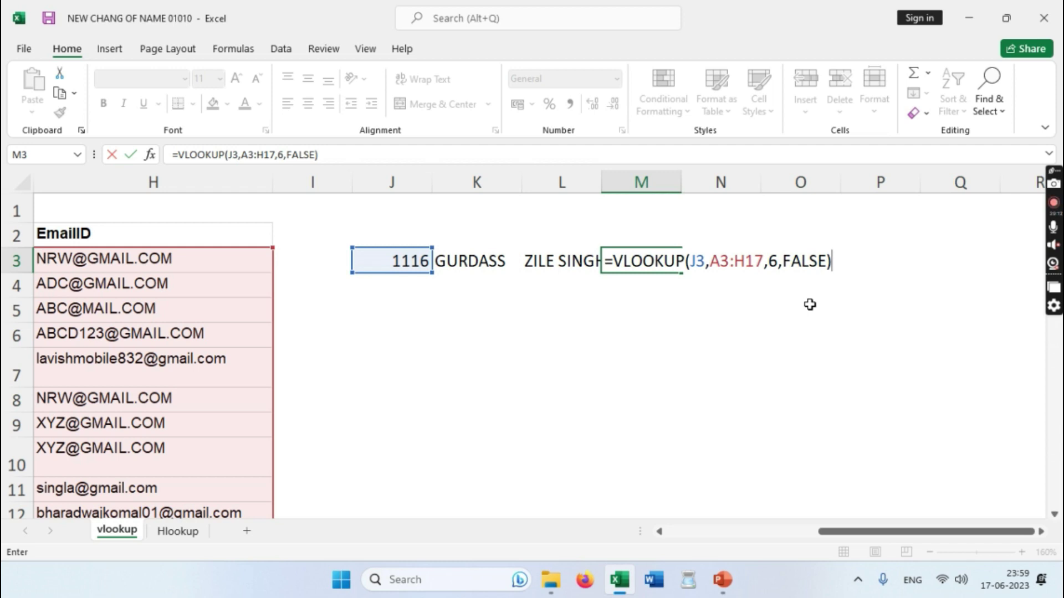
key(F2)
key(Left)
key(Left)
key(Left)
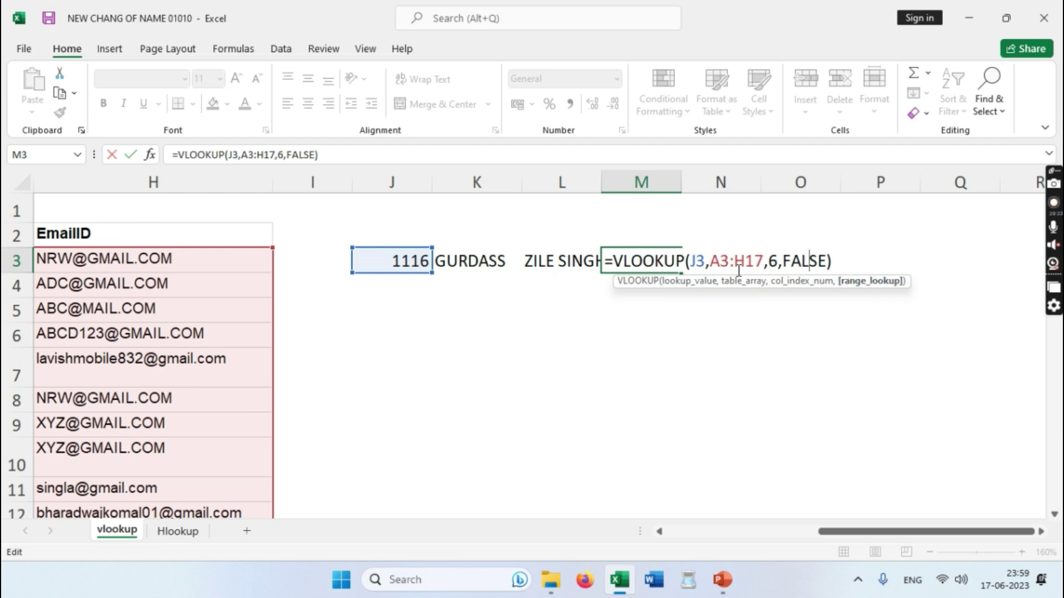
key(Return)
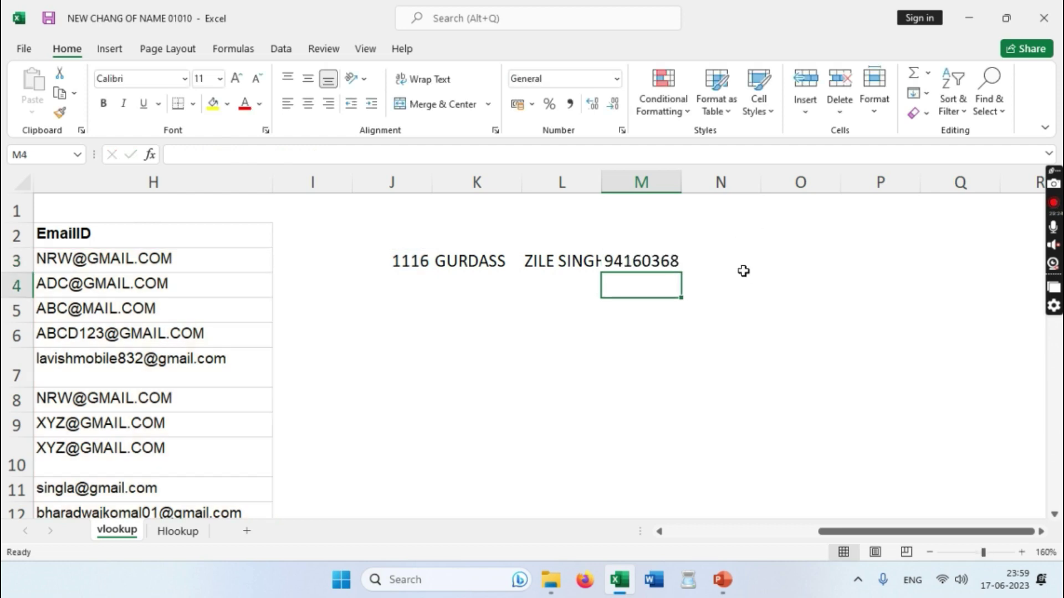
double_click(602, 176)
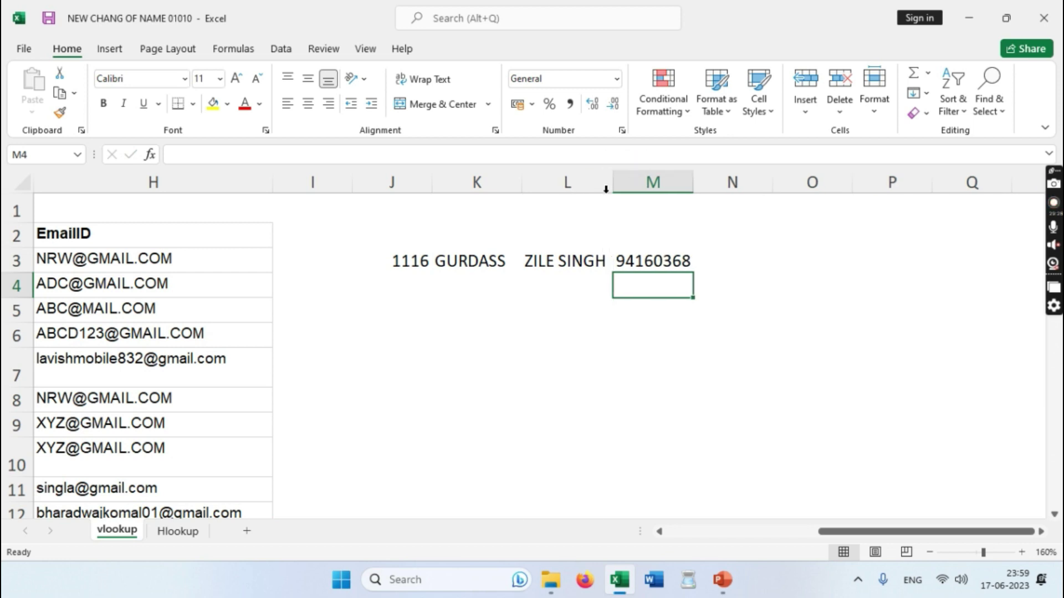
Review the lookup results in K3:M3 against the serial number in J3, and inspect the formula in K3.
click(409, 260)
click(467, 262)
click(408, 266)
click(480, 265)
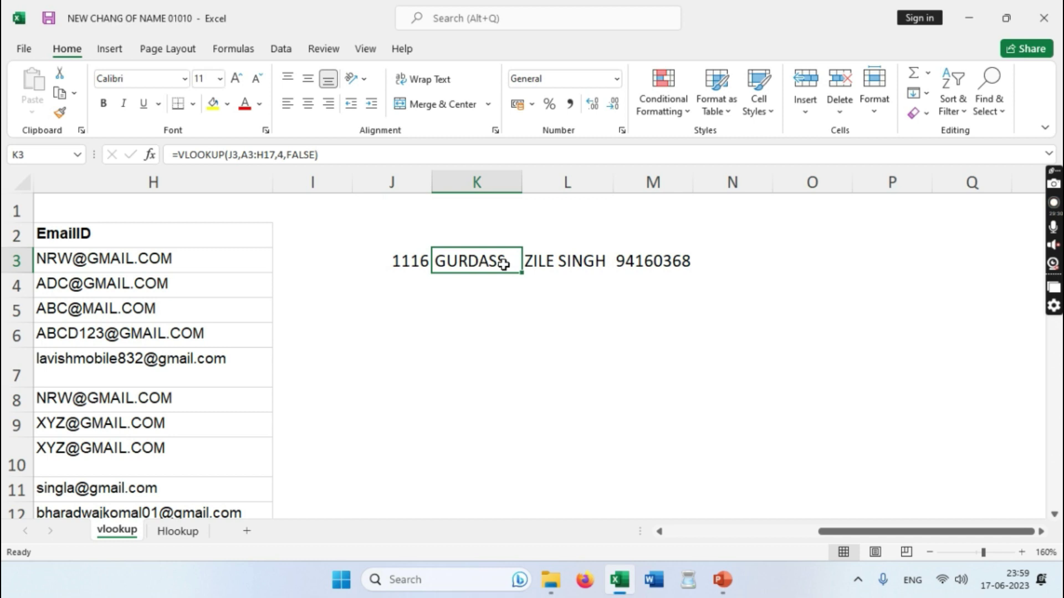
drag(485, 263, 657, 263)
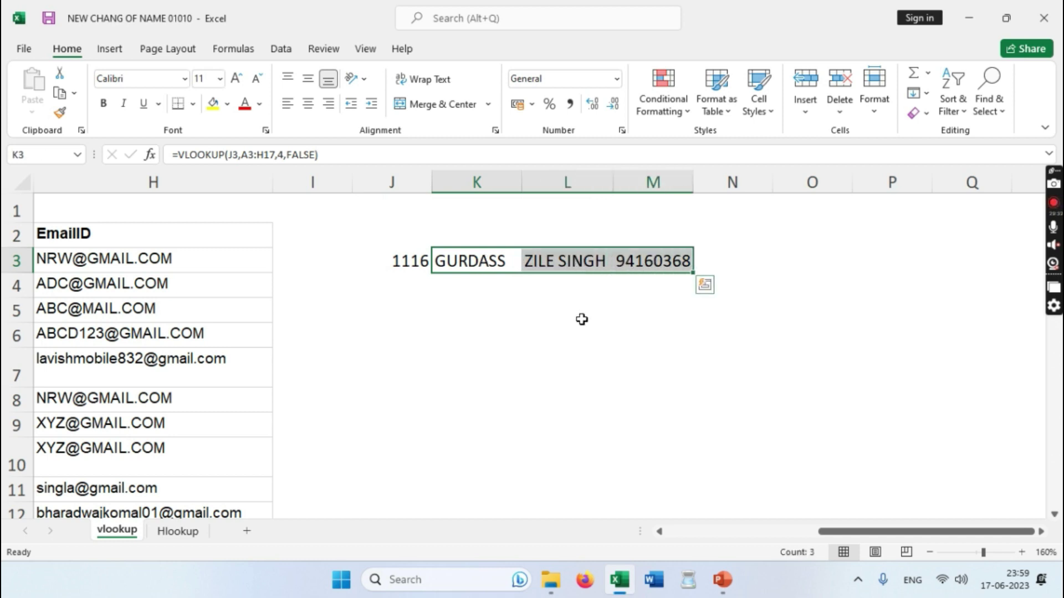
click(581, 320)
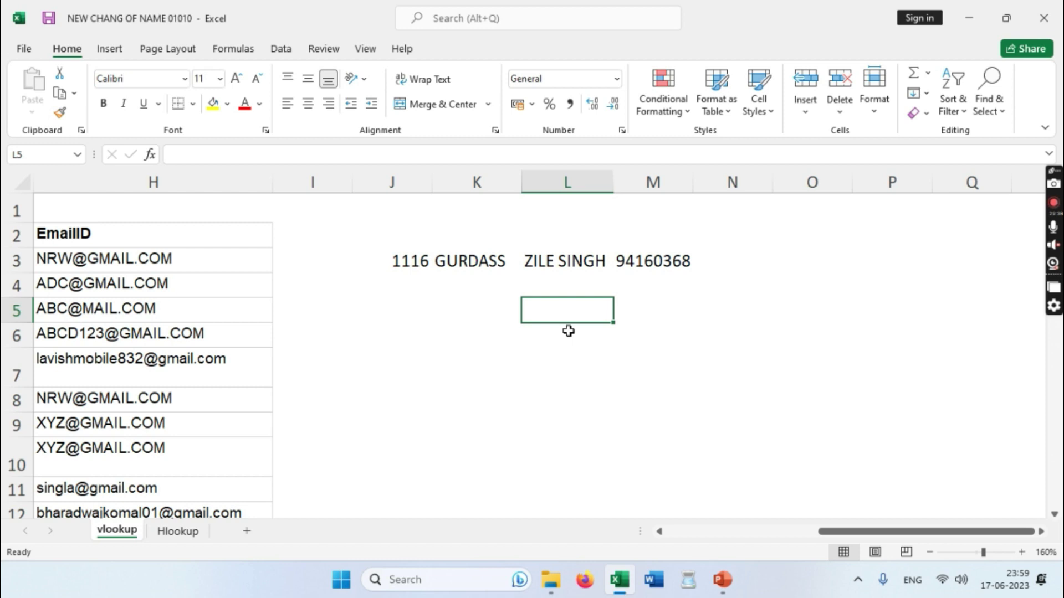
scroll(598, 340, up, 4)
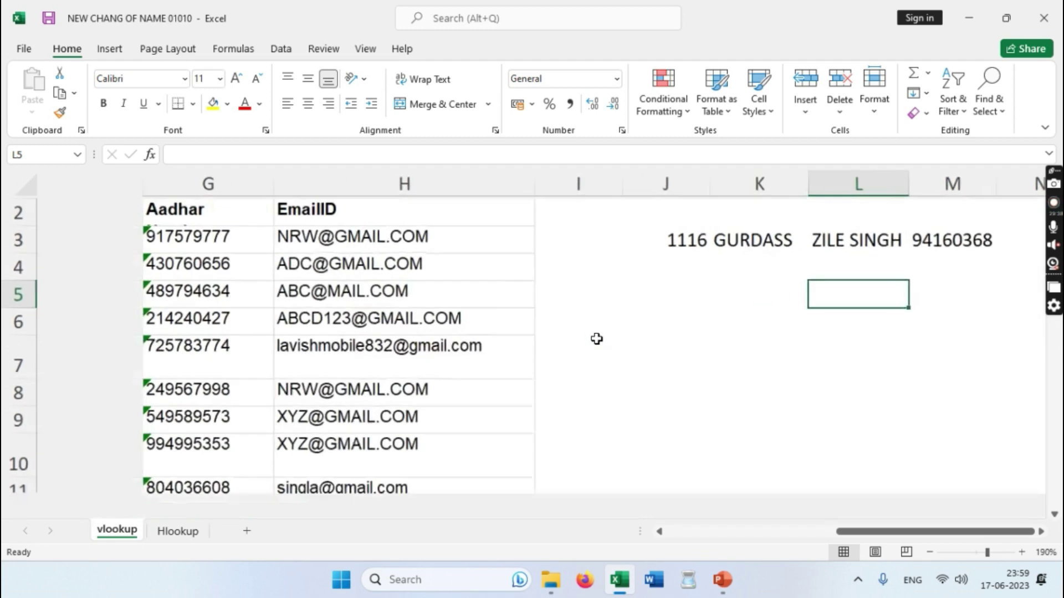
scroll(643, 343, up, 1)
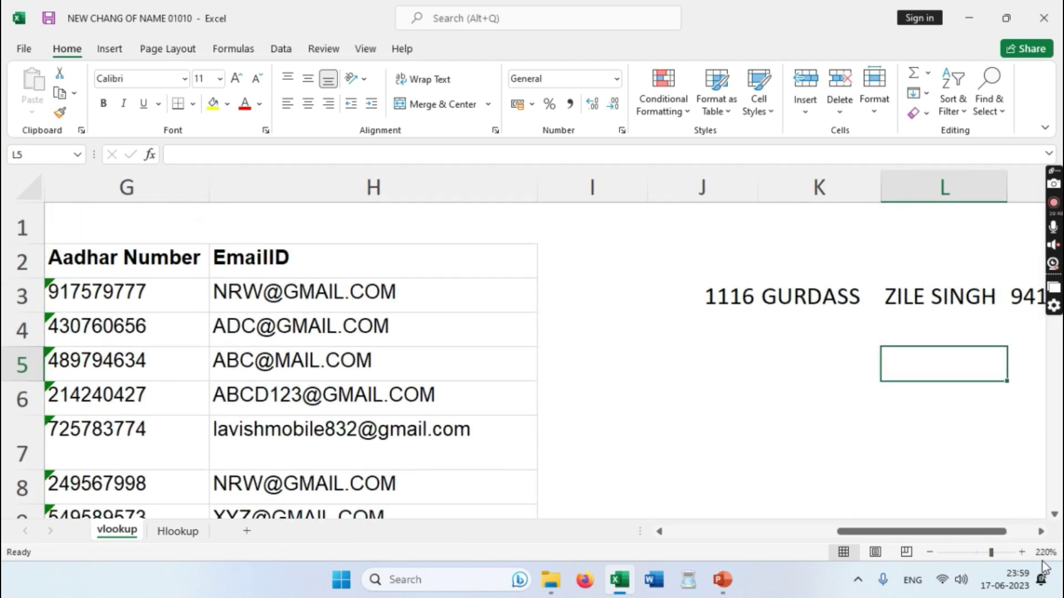
click(1040, 532)
click(1039, 532)
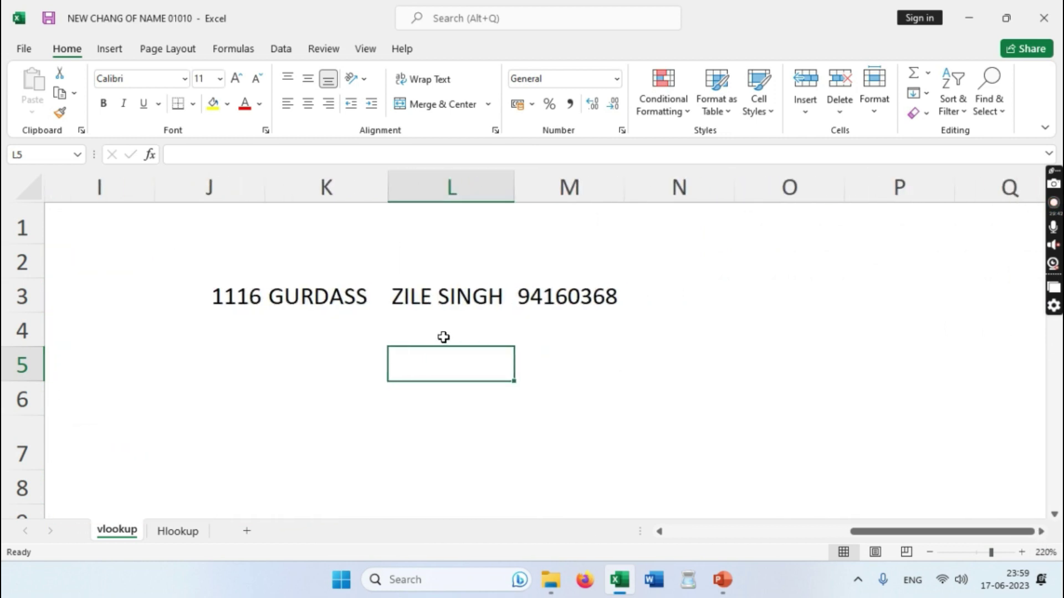
click(331, 304)
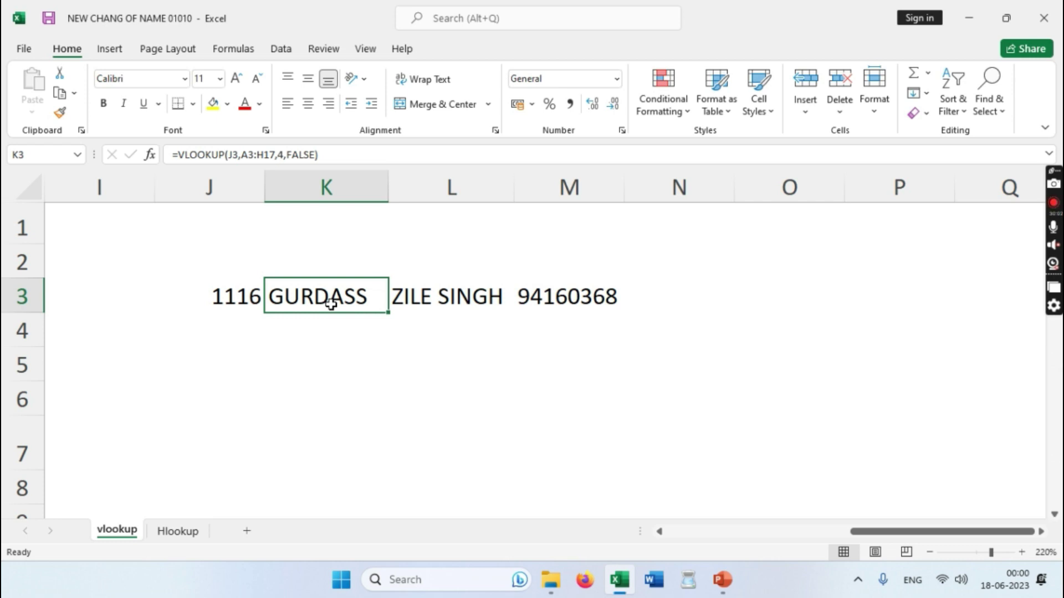
Enter the serial numbers 1113, 1114 and 1110 in cells J4, J5 and J6.
click(242, 329)
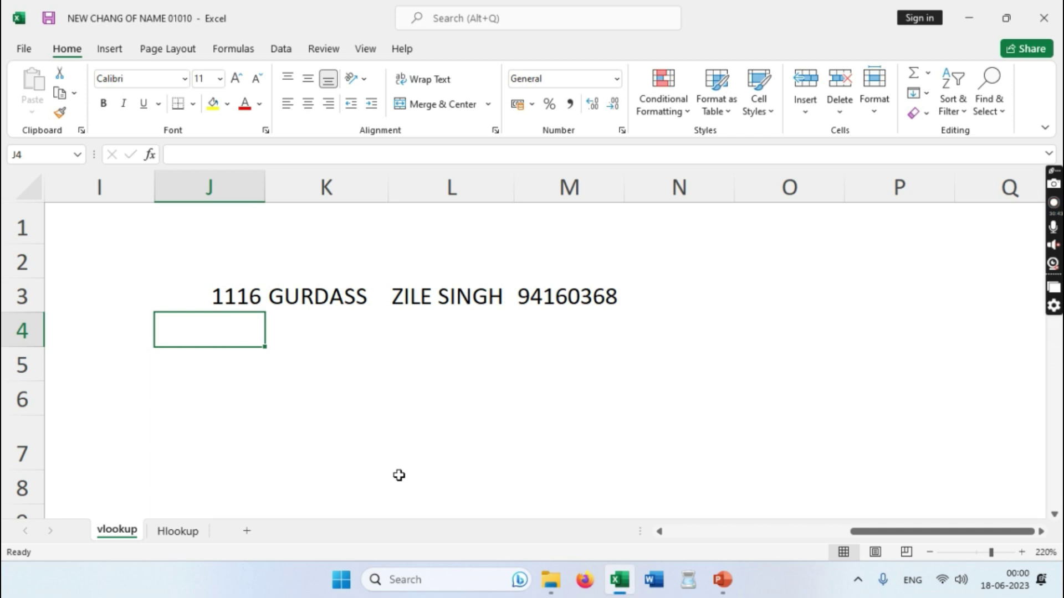
text(1113)
key(Return)
text(1114)
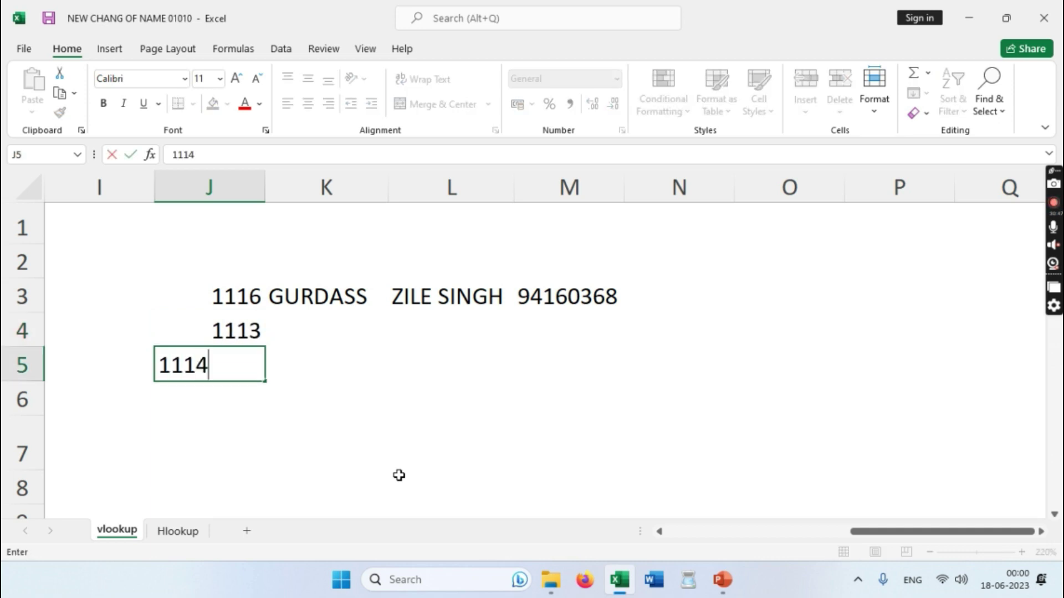
key(Return)
text(1110)
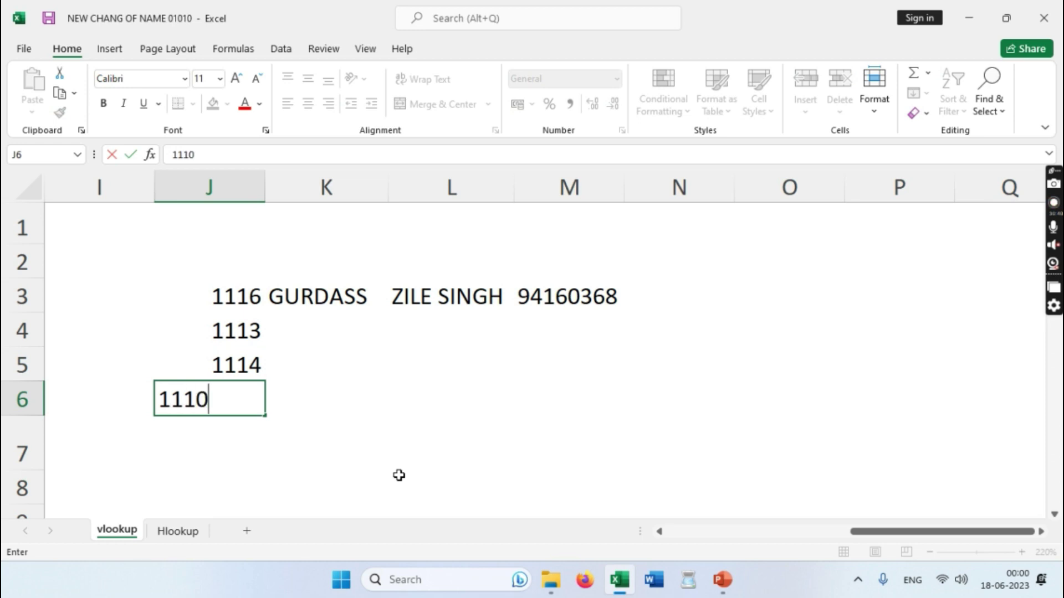
key(Return)
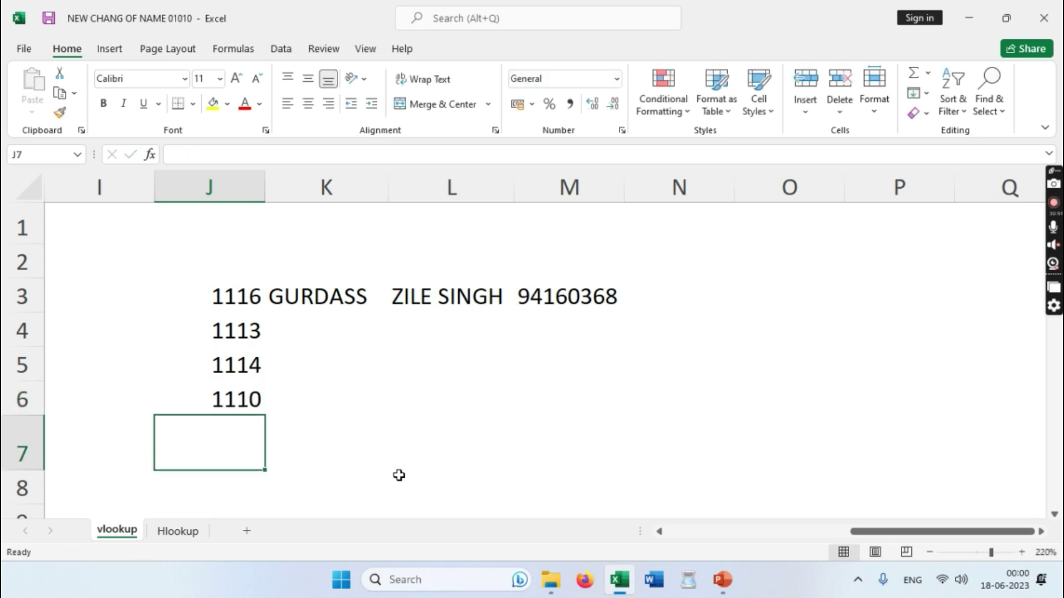
Examine the serial numbers in J3:J6, the formula cells K3:M3 and the empty result cells K4:M6.
drag(235, 297, 255, 400)
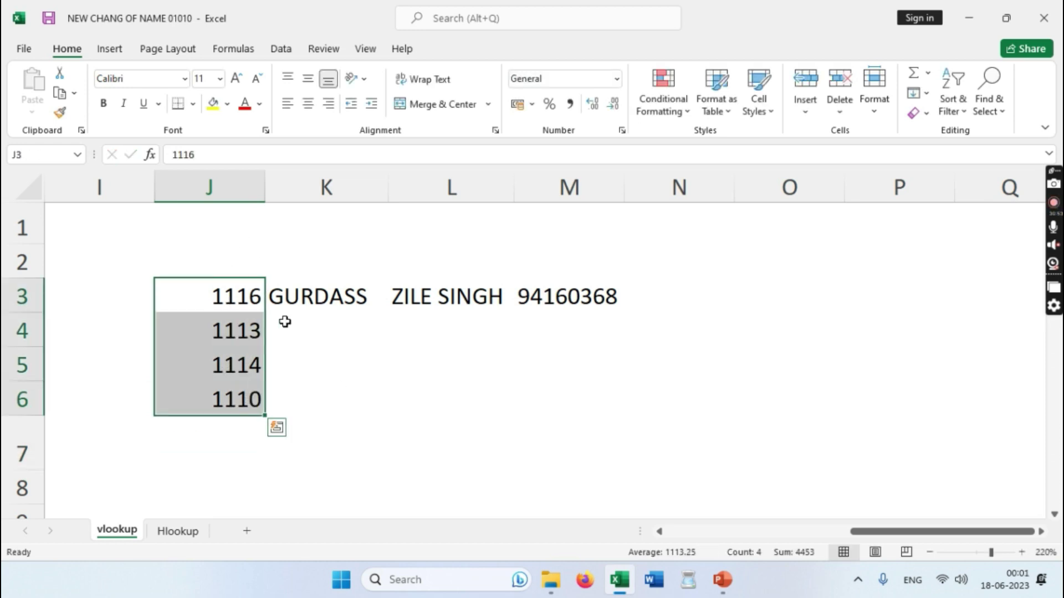
click(244, 320)
drag(303, 324, 593, 401)
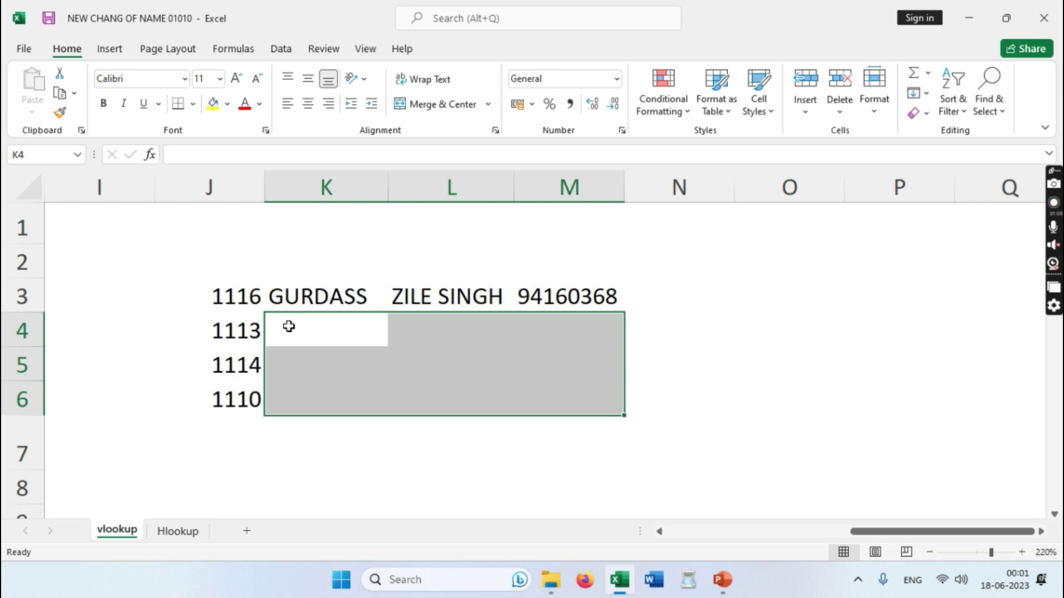
click(287, 295)
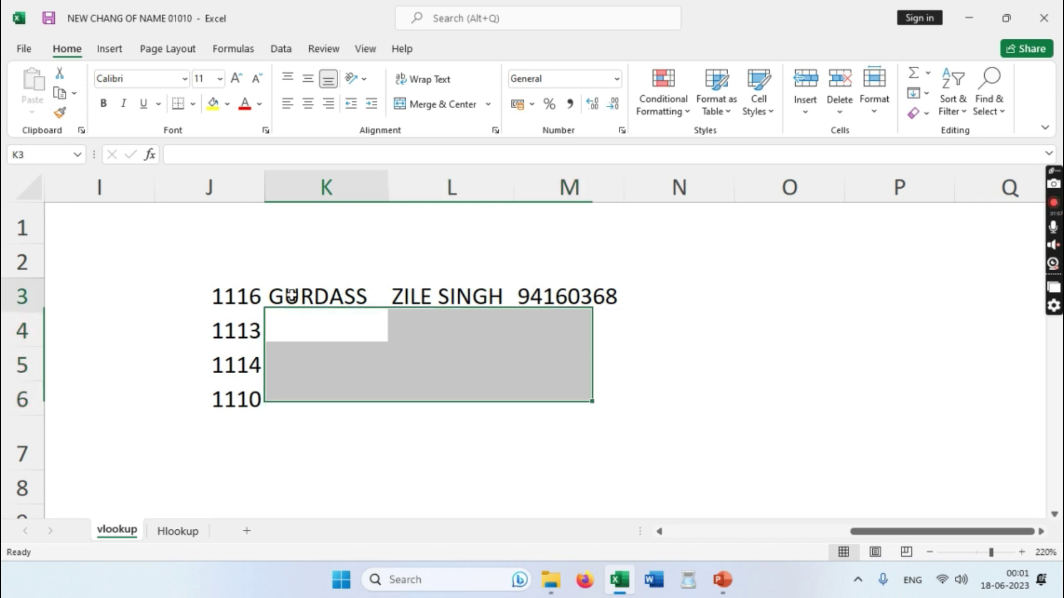
drag(318, 299, 619, 299)
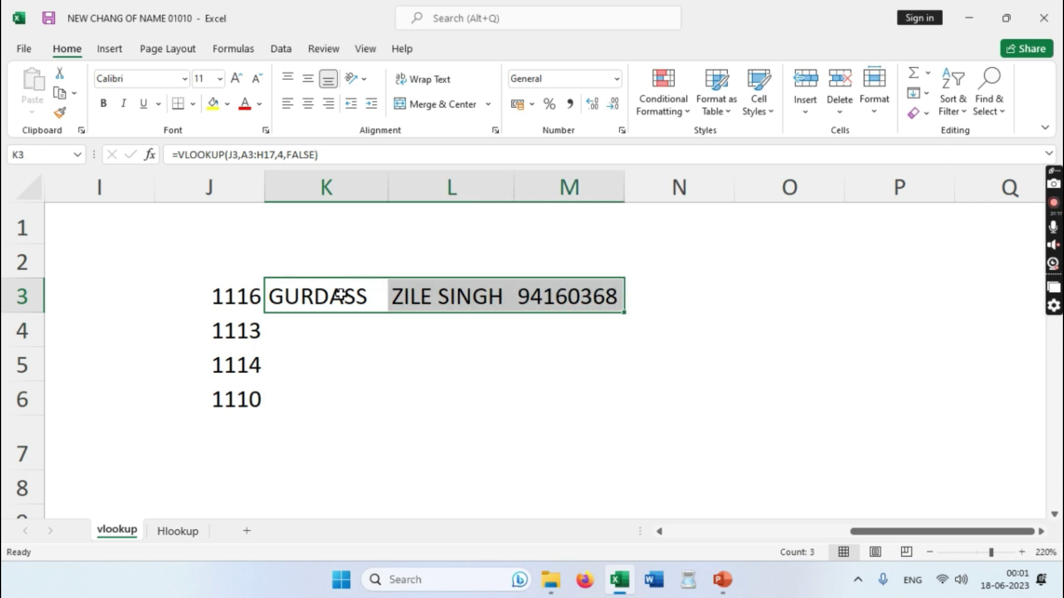
click(355, 327)
click(340, 307)
click(344, 327)
drag(331, 345, 337, 392)
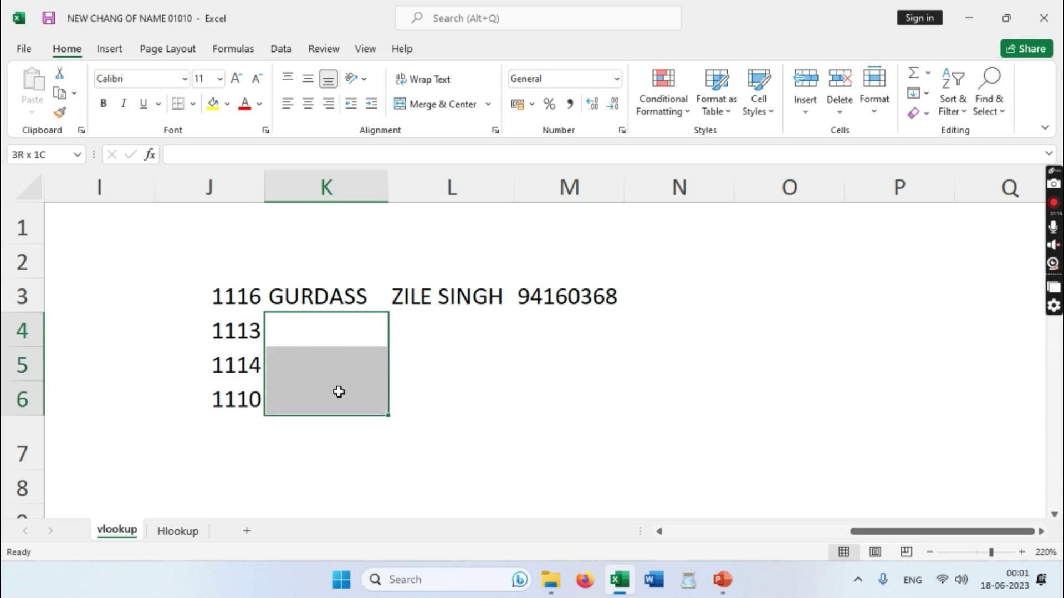
click(461, 318)
drag(464, 349, 468, 411)
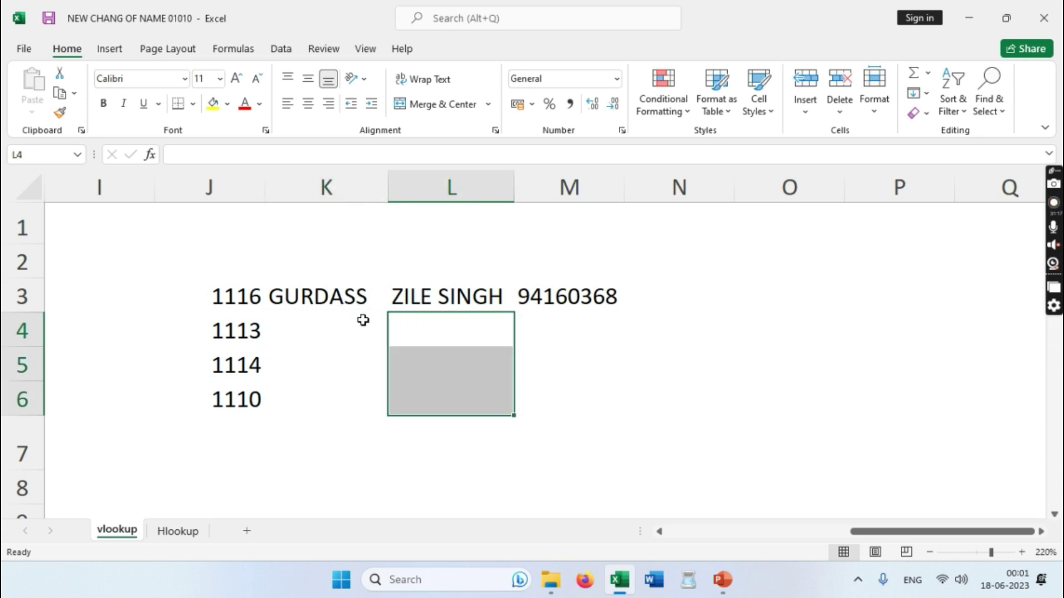
Fill the VLOOKUP formula from K3 down to K6 to retrieve the names for the added serial numbers.
click(335, 304)
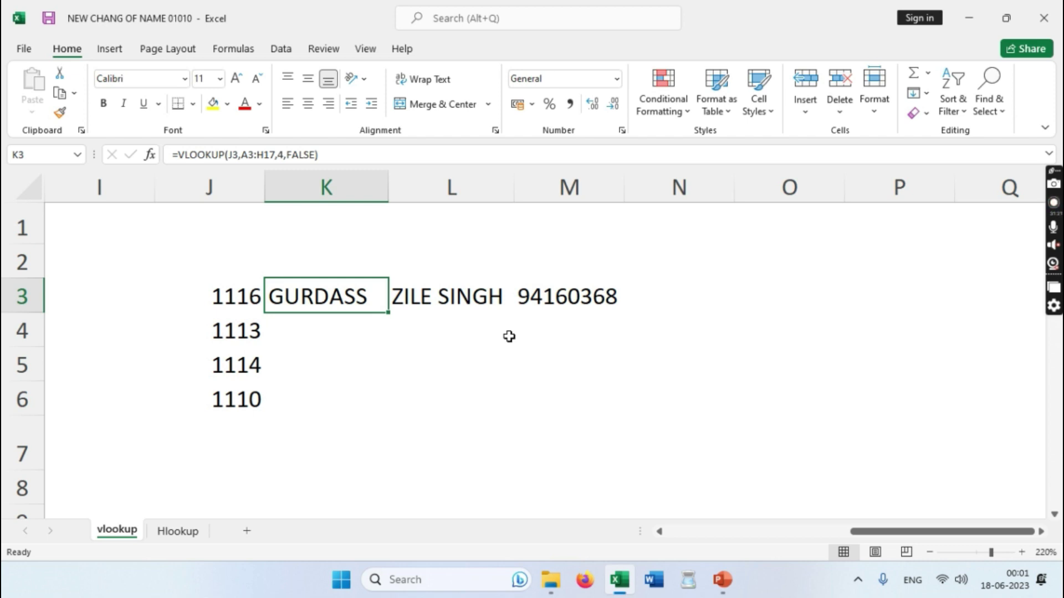
scroll(510, 337, left, 2)
scroll(509, 336, up, 1)
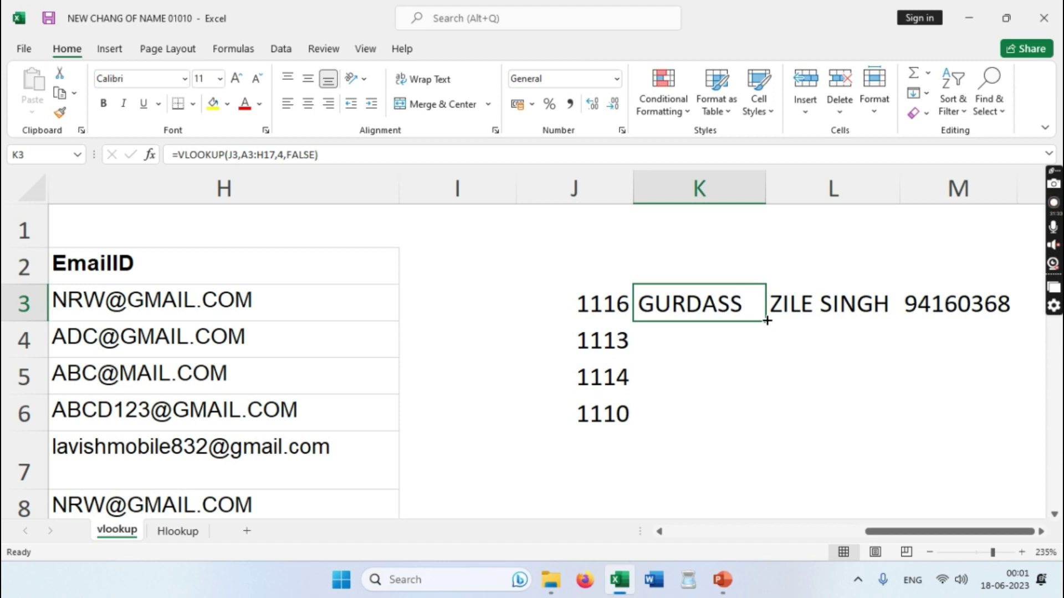
drag(767, 320, 767, 320)
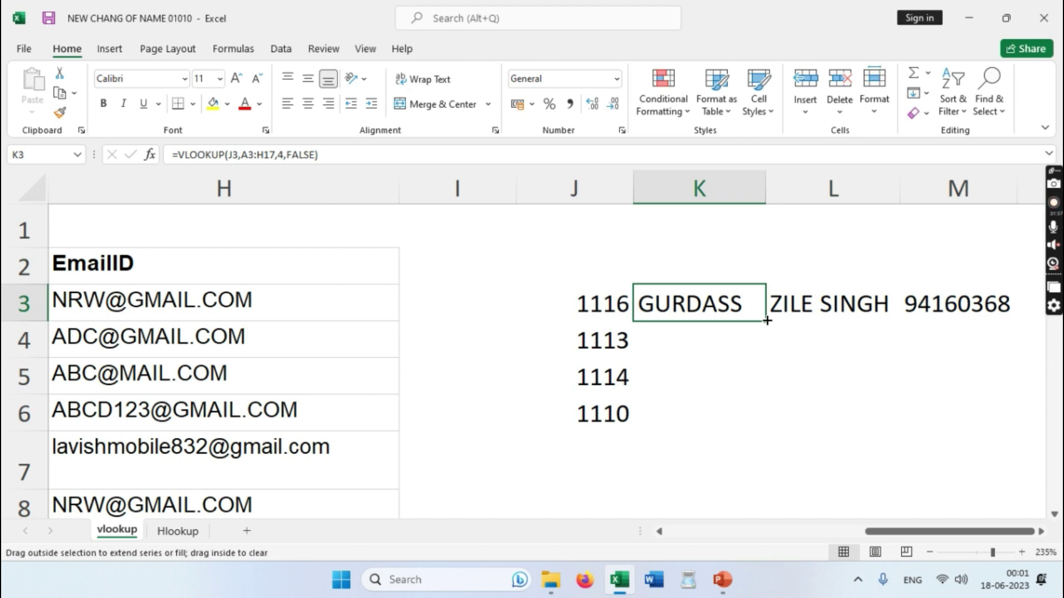
drag(767, 321, 757, 412)
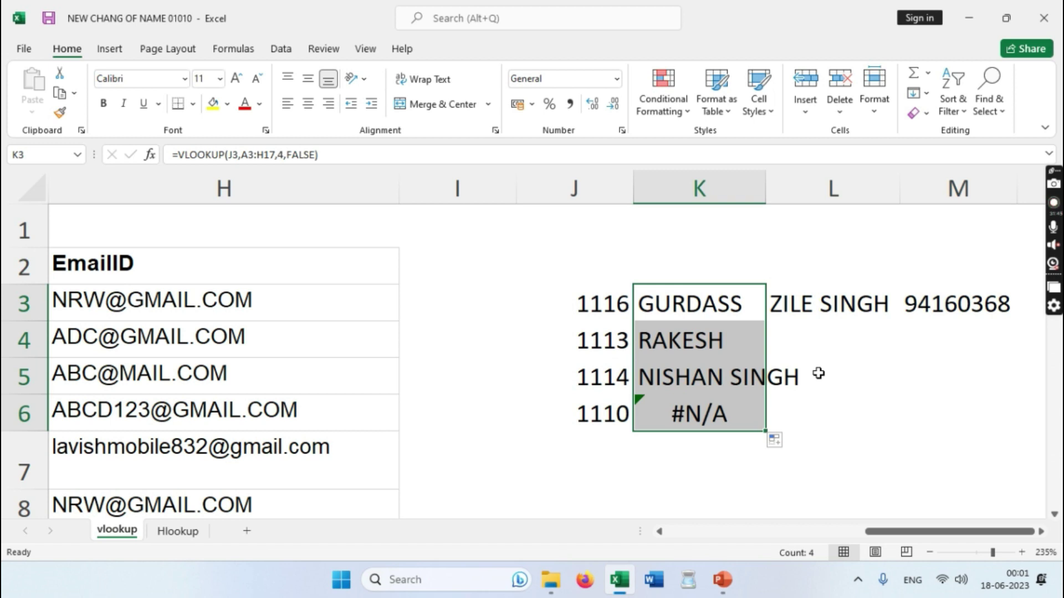
Fill the VLOOKUP formulas in L3 and M3 down through row 6.
click(824, 302)
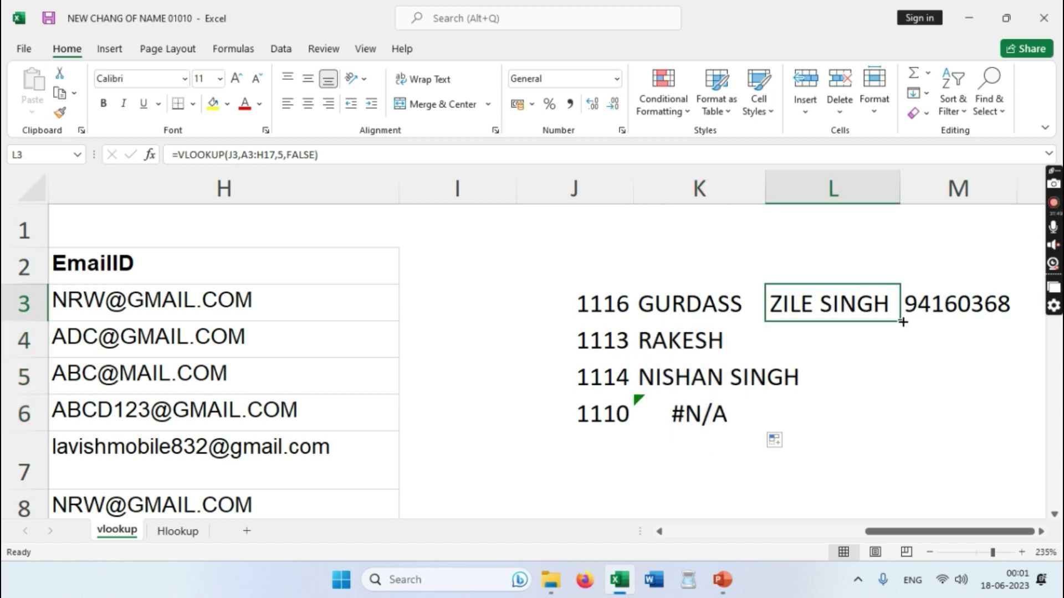
drag(901, 321, 902, 416)
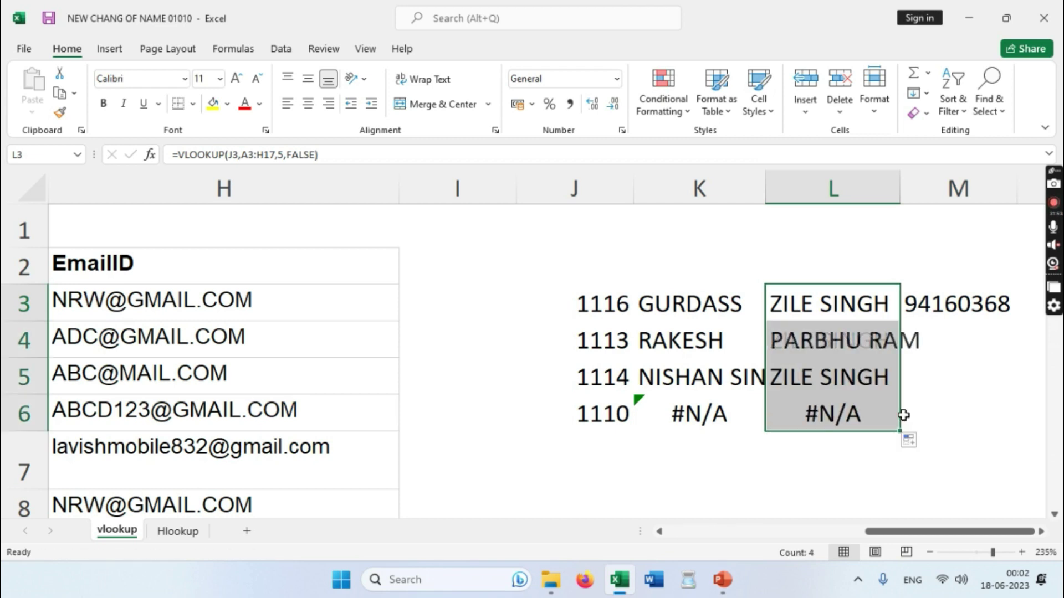
click(973, 304)
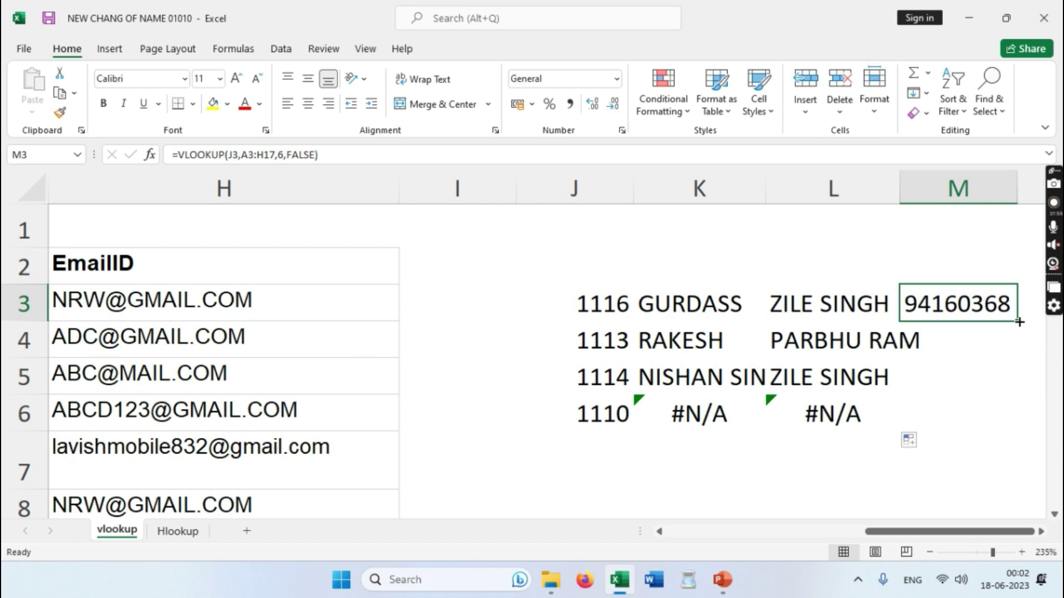
drag(1020, 320, 1020, 388)
drag(1019, 408, 1020, 418)
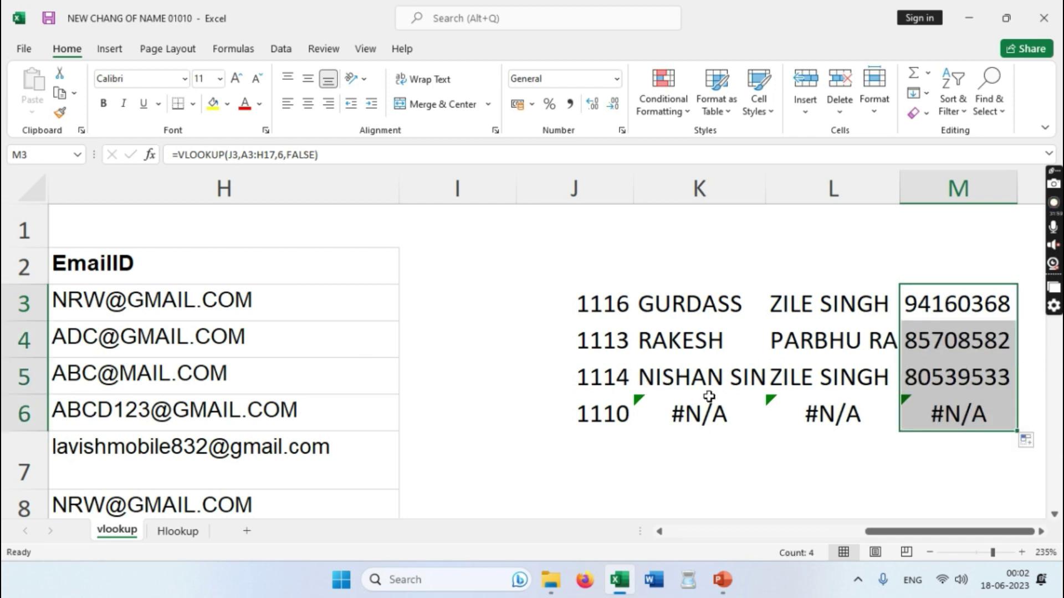
Check the filled results in K3:K6, L3:L6 and M3:M6, and inspect the formula in K6.
drag(705, 302, 704, 501)
drag(809, 304, 830, 419)
drag(957, 303, 957, 411)
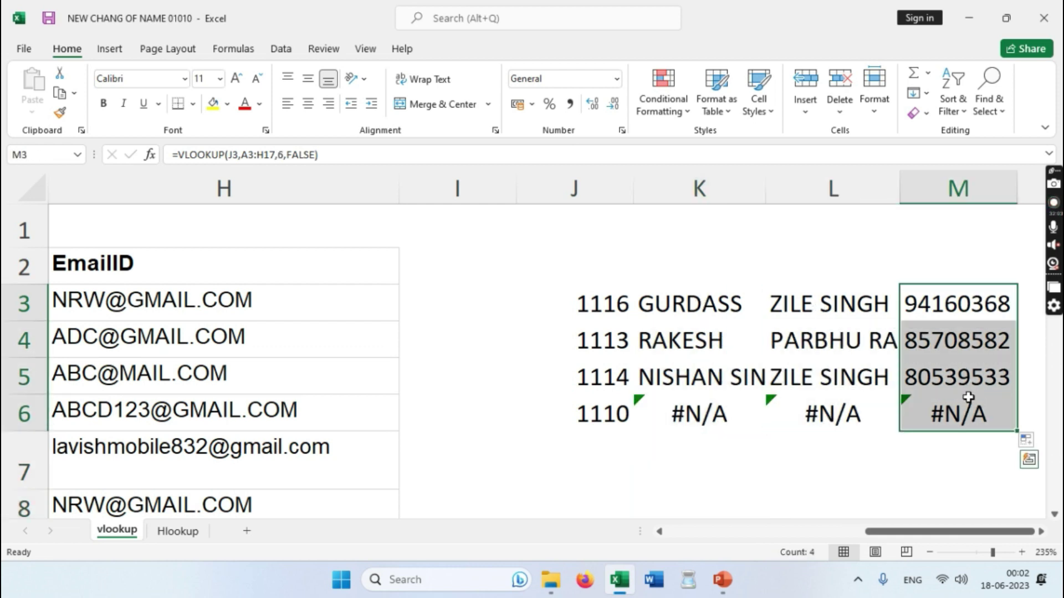
click(741, 415)
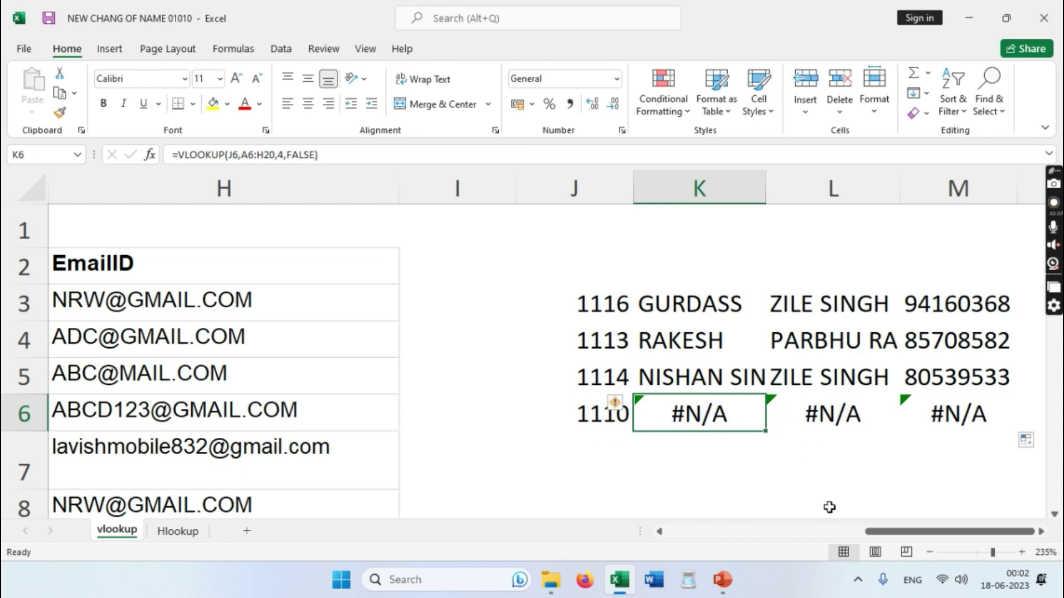
Compare the serial number in J6 with the Sr. No column and replace it with 1119.
click(595, 416)
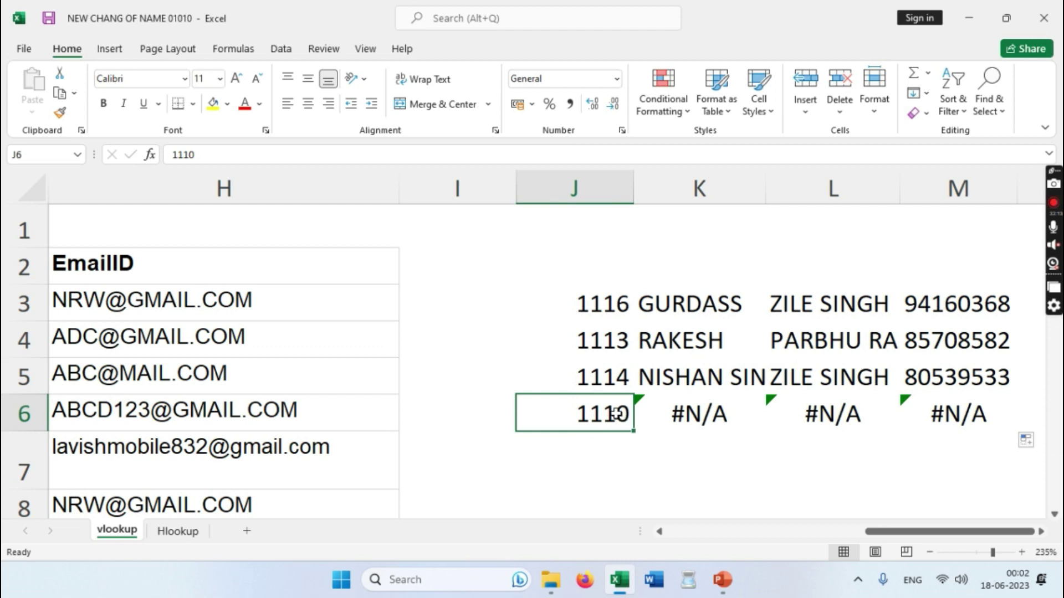
click(673, 531)
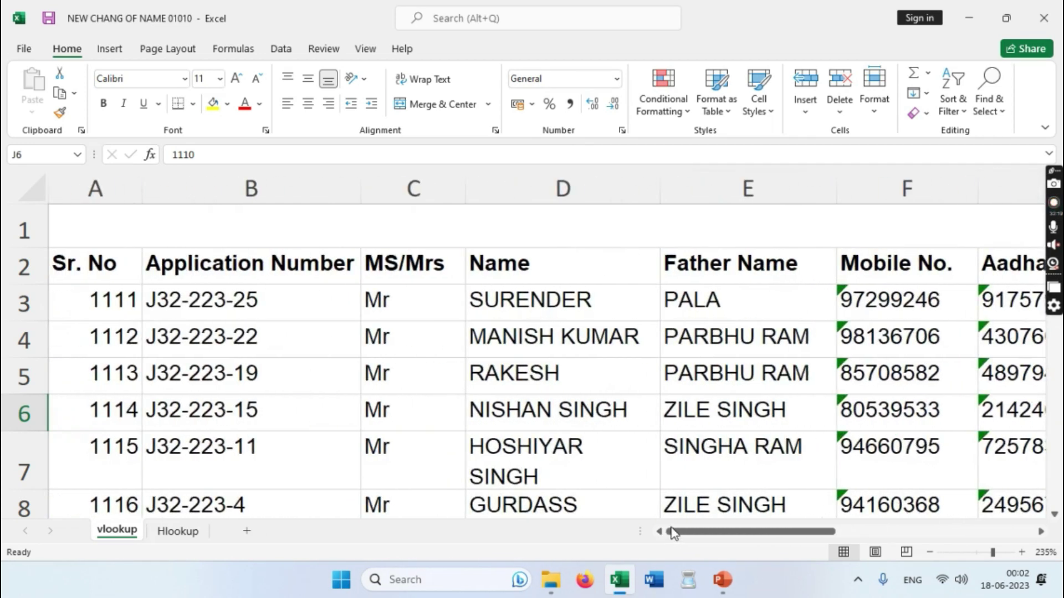
click(115, 302)
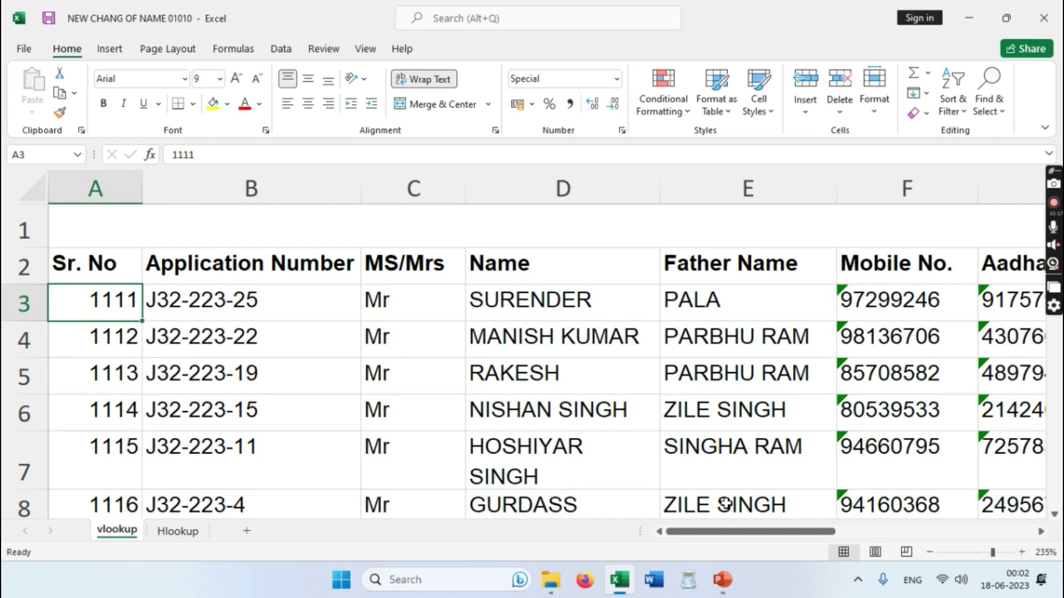
drag(712, 532, 928, 533)
click(709, 416)
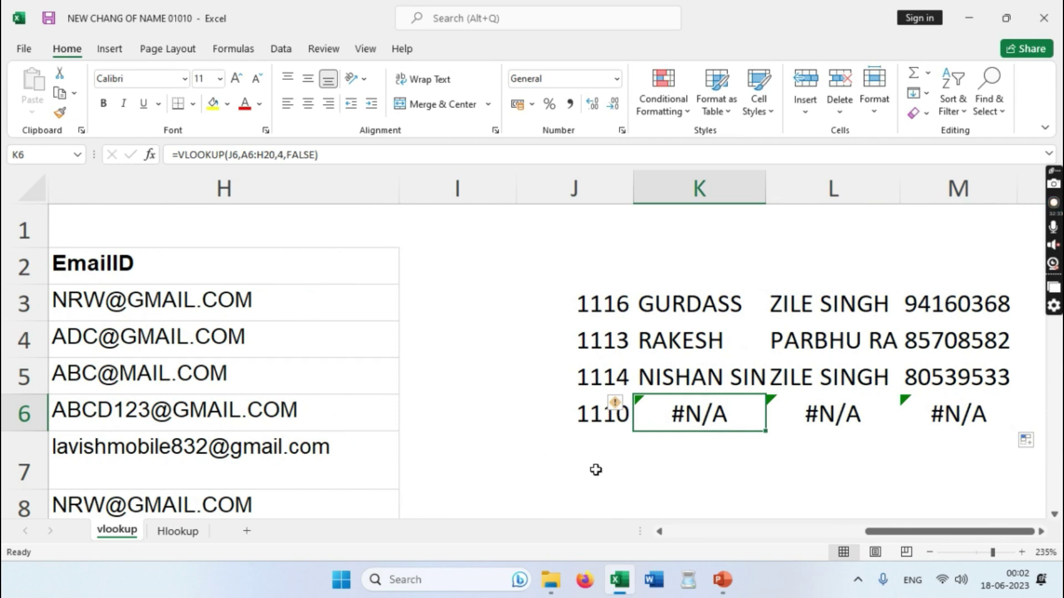
click(592, 415)
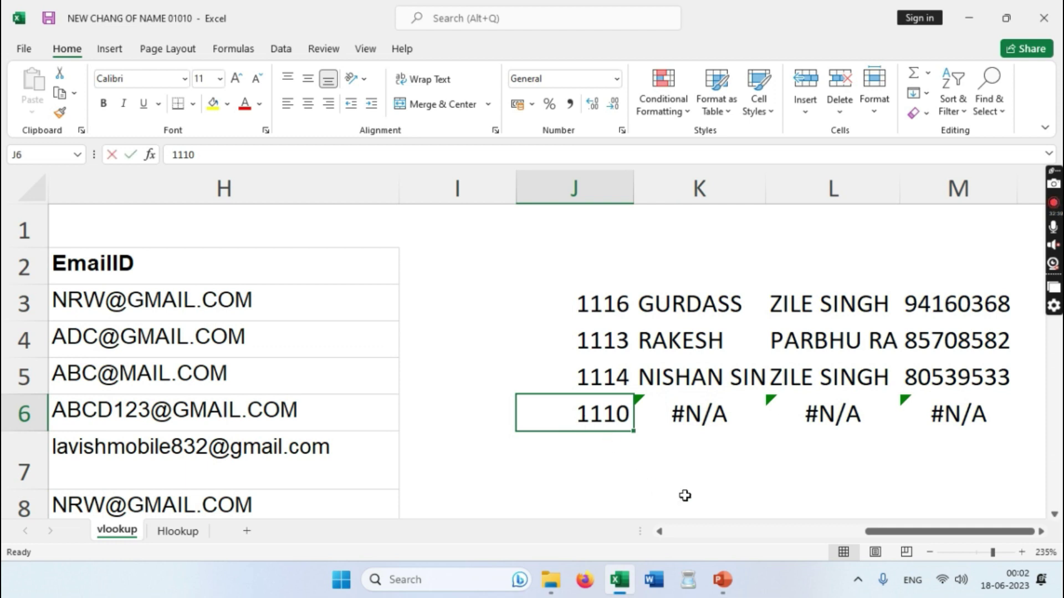
text(1119)
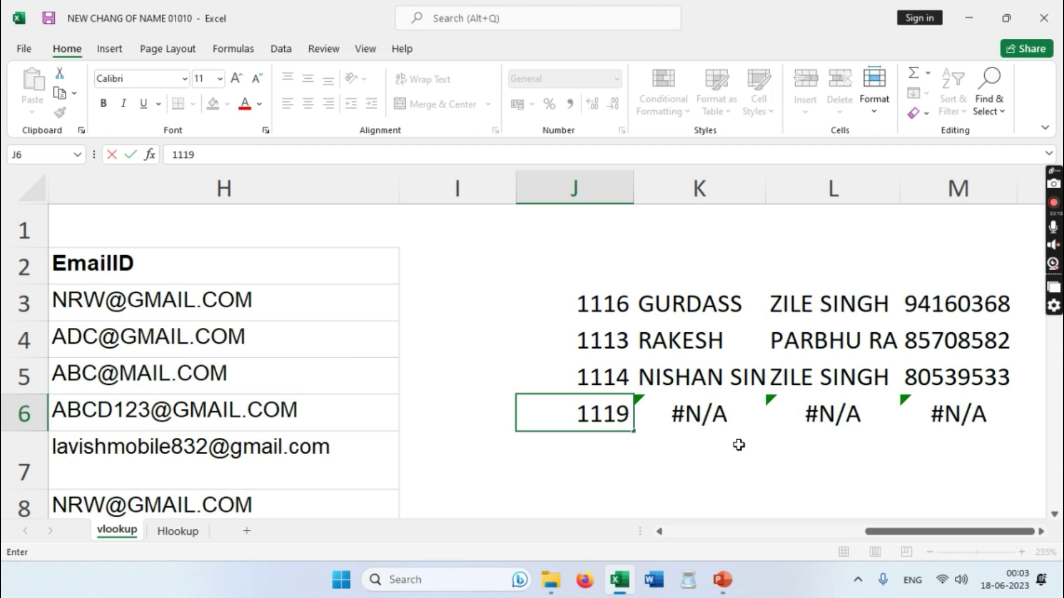
key(Return)
click(738, 422)
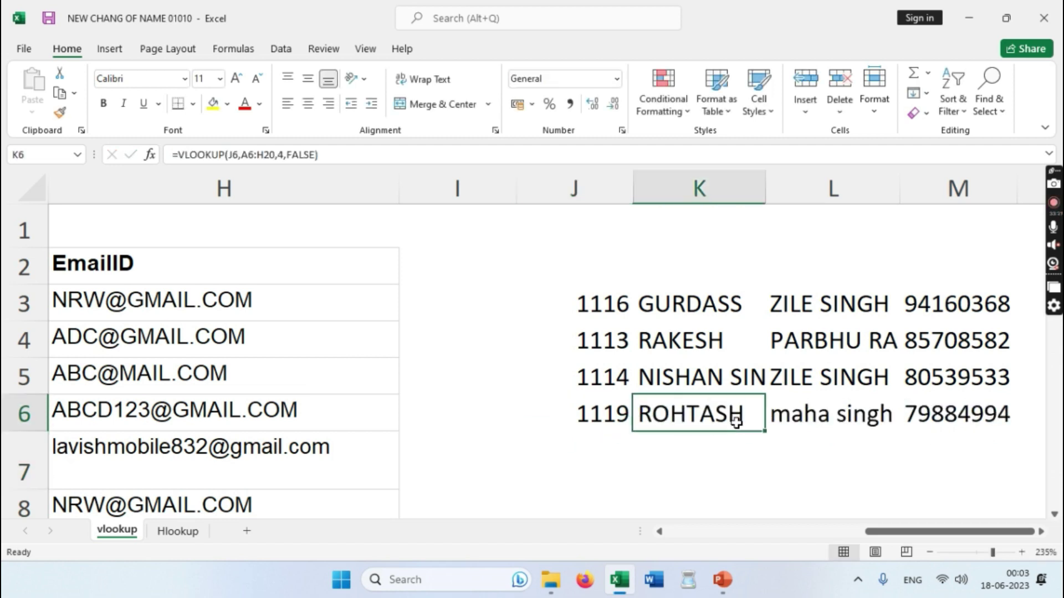
Review the VLOOKUP results in K3:M6 against the source records on the vlookup sheet.
drag(696, 300, 956, 420)
click(694, 473)
drag(703, 299, 933, 407)
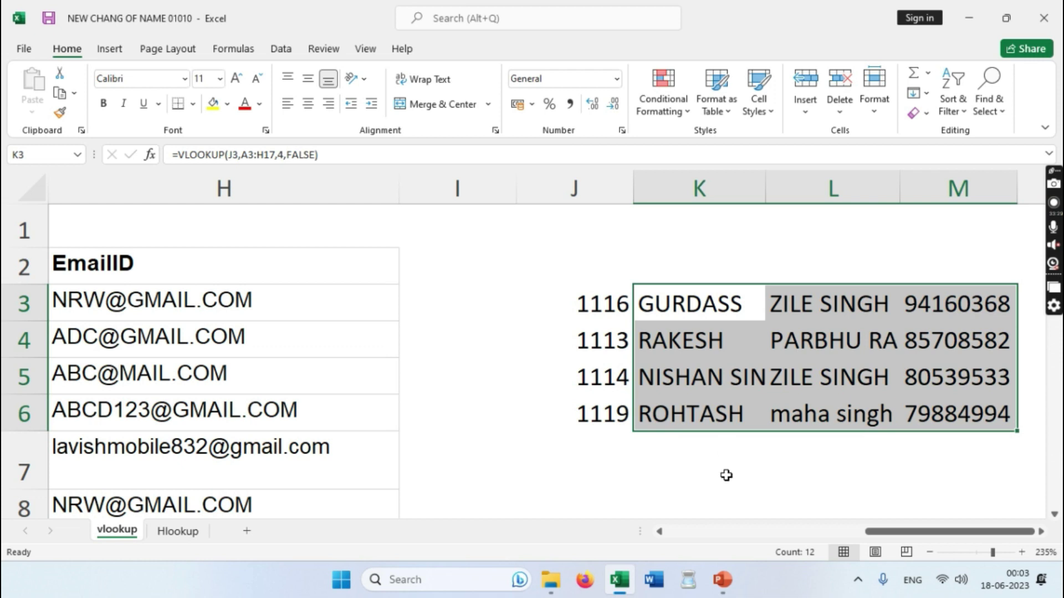
drag(896, 538, 715, 537)
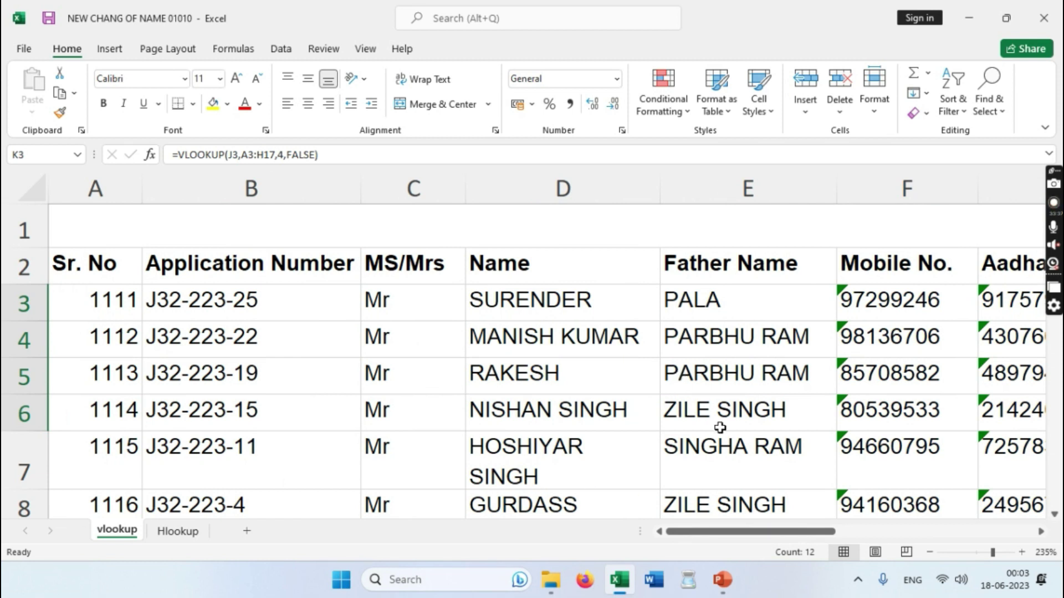
scroll(471, 382, down, 6)
scroll(471, 383, up, 6)
click(1040, 532)
click(1040, 532)
click(994, 532)
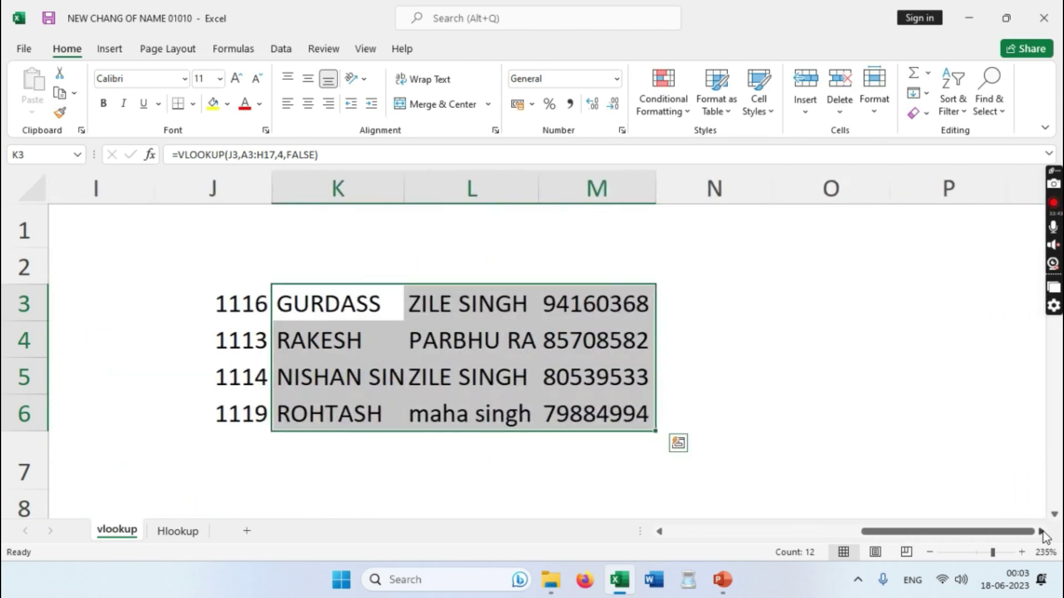
click(664, 530)
click(546, 494)
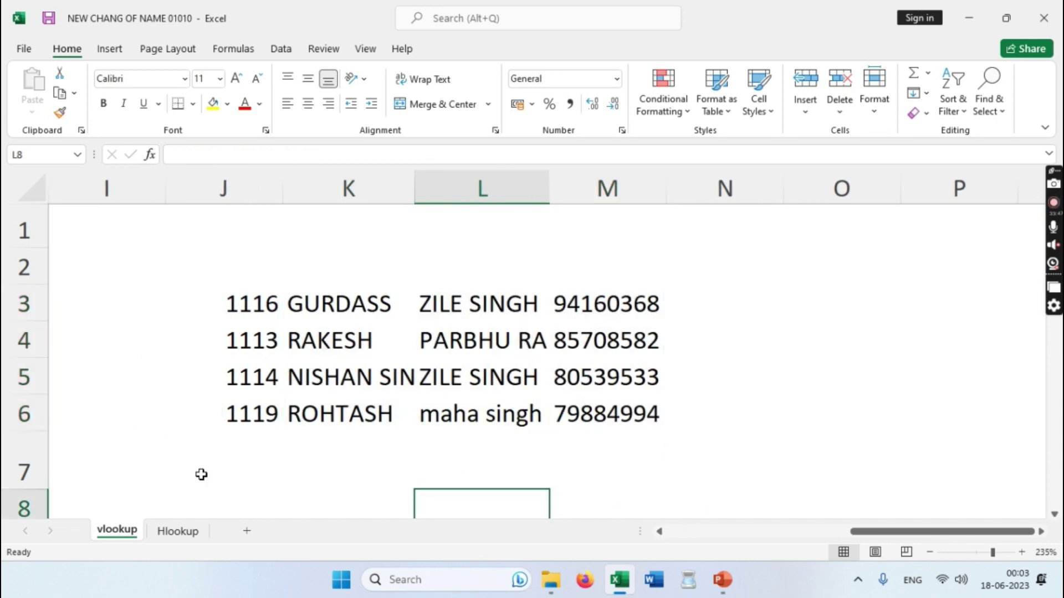
Compare the data layout of the Hlookup sheet with that of the vlookup sheet.
click(190, 535)
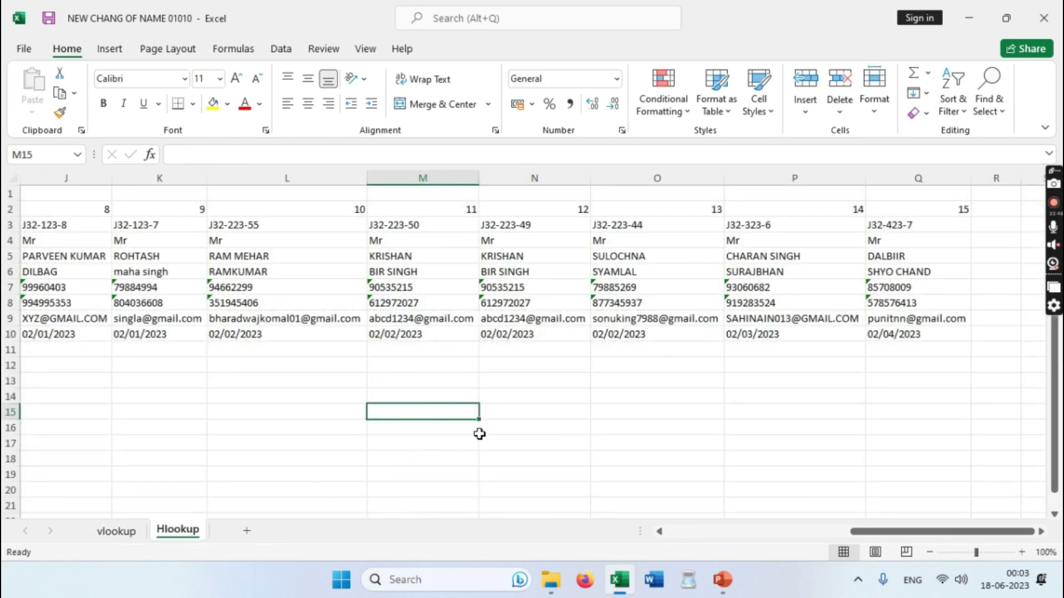
ctrl+scroll(244, 399, up, 4)
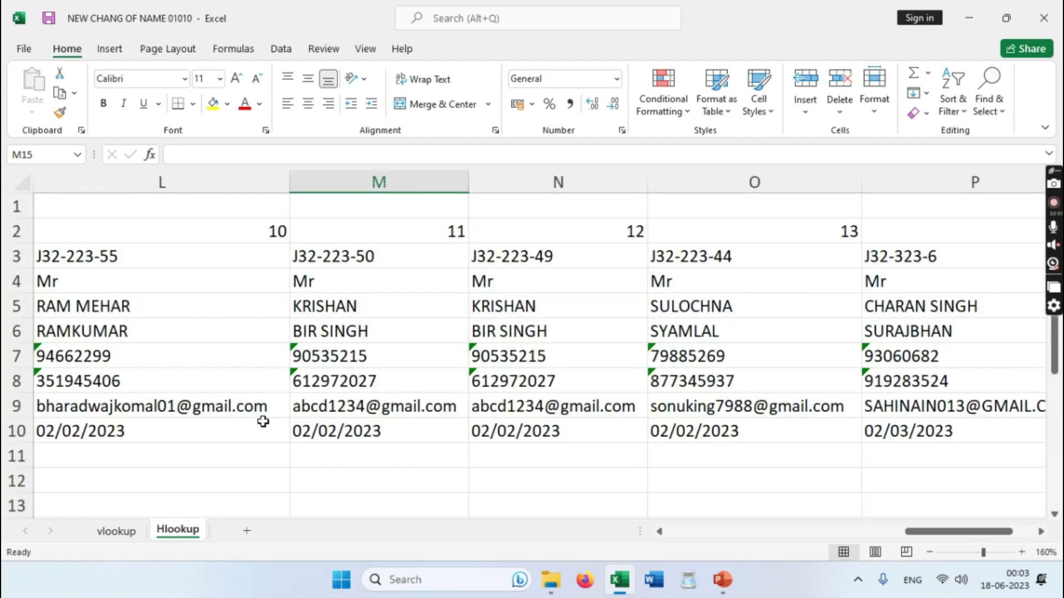
drag(920, 532, 680, 533)
click(117, 530)
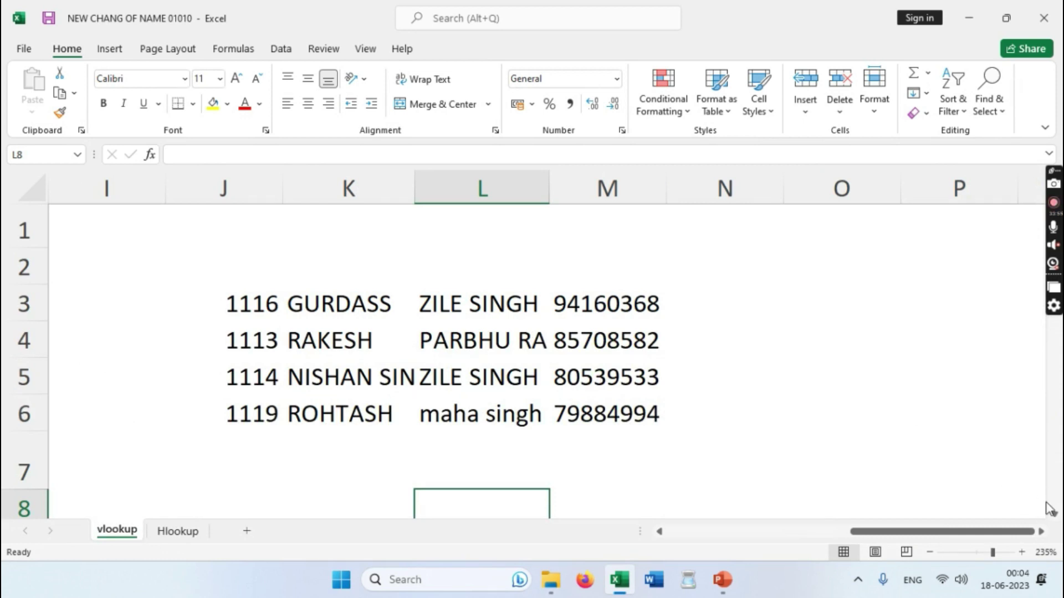
drag(972, 533, 680, 532)
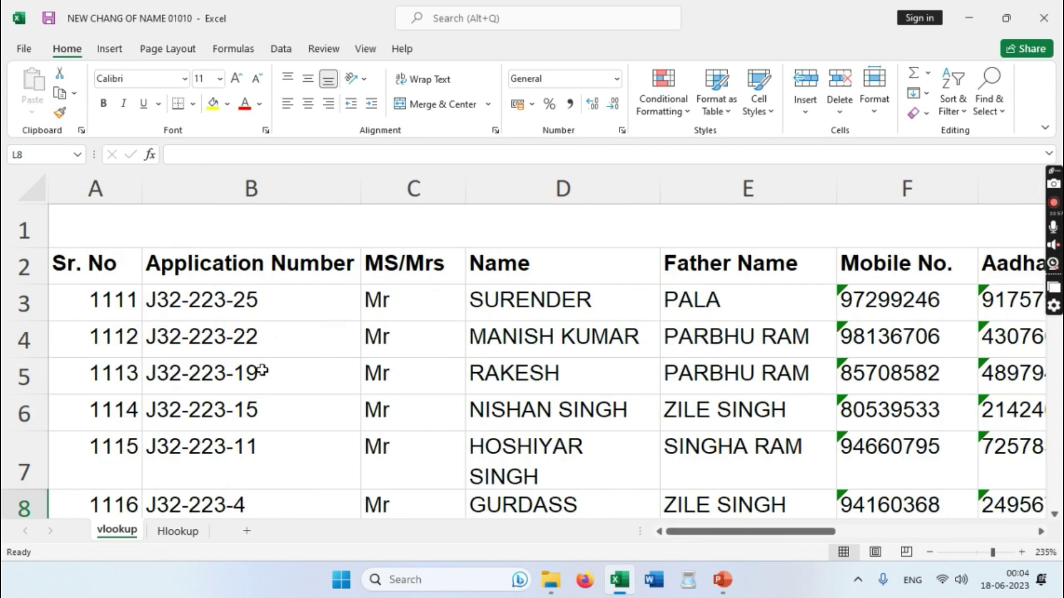
scroll(238, 421, down, 2)
click(177, 532)
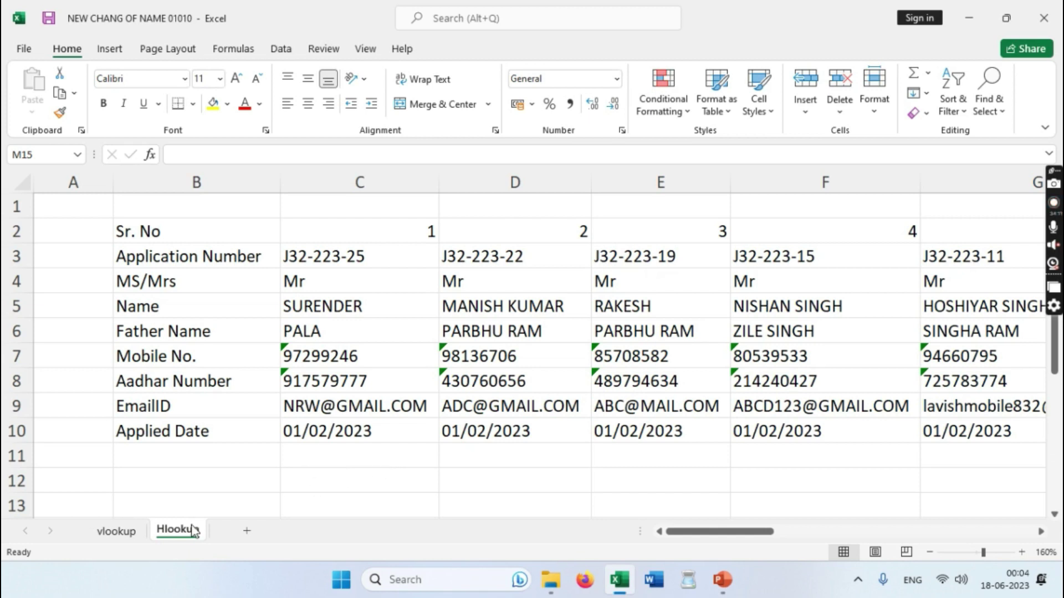
click(117, 532)
click(179, 531)
click(125, 533)
scroll(233, 505, up, 2)
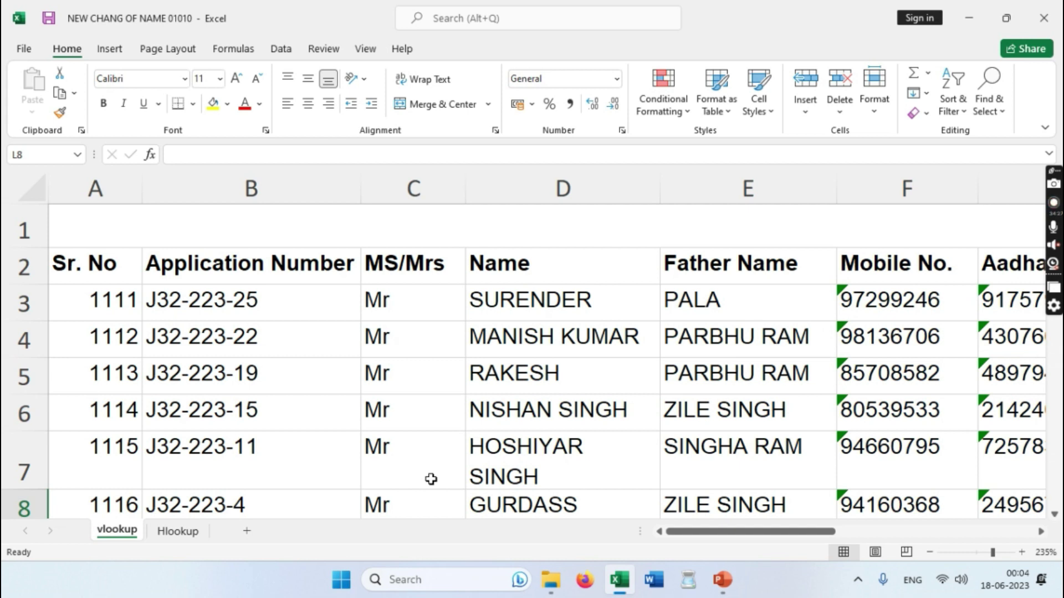
Examine the column-wise layout of the vlookup table, from Sr. No in column A through Mobile No. in column F.
click(96, 191)
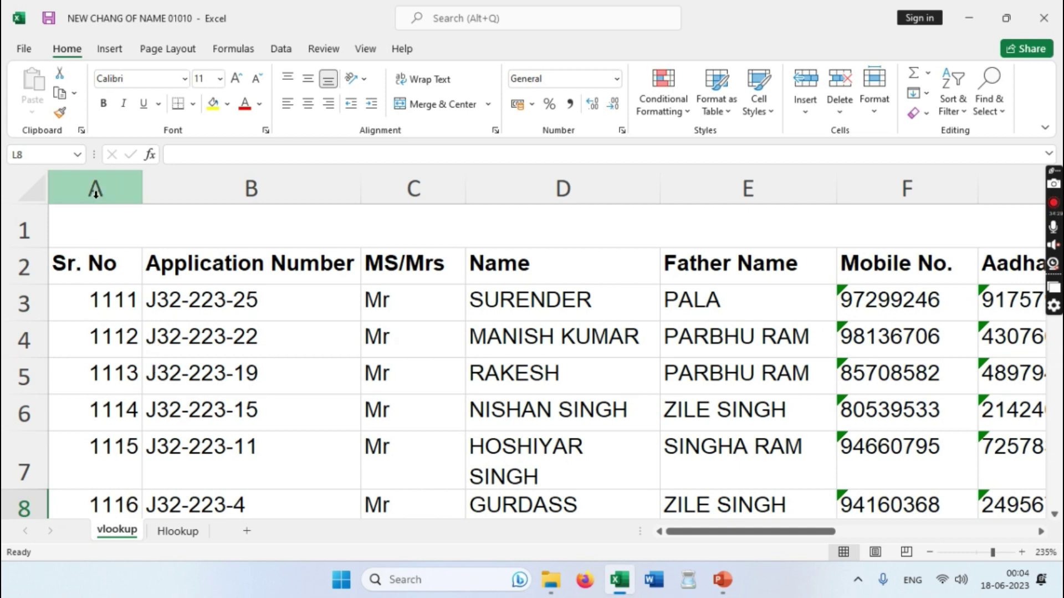
click(201, 190)
click(408, 184)
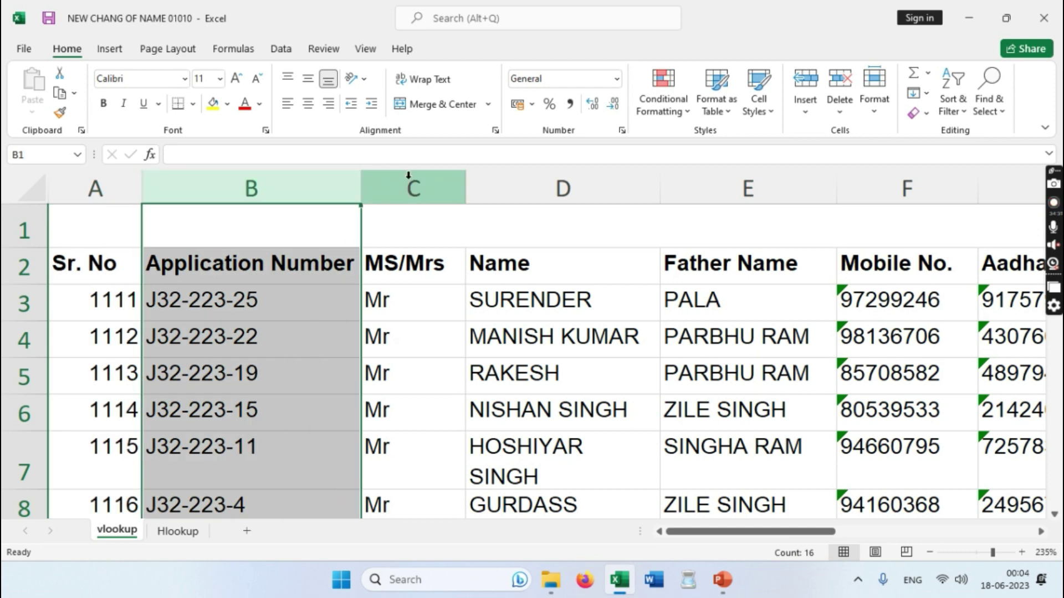
click(506, 178)
click(89, 187)
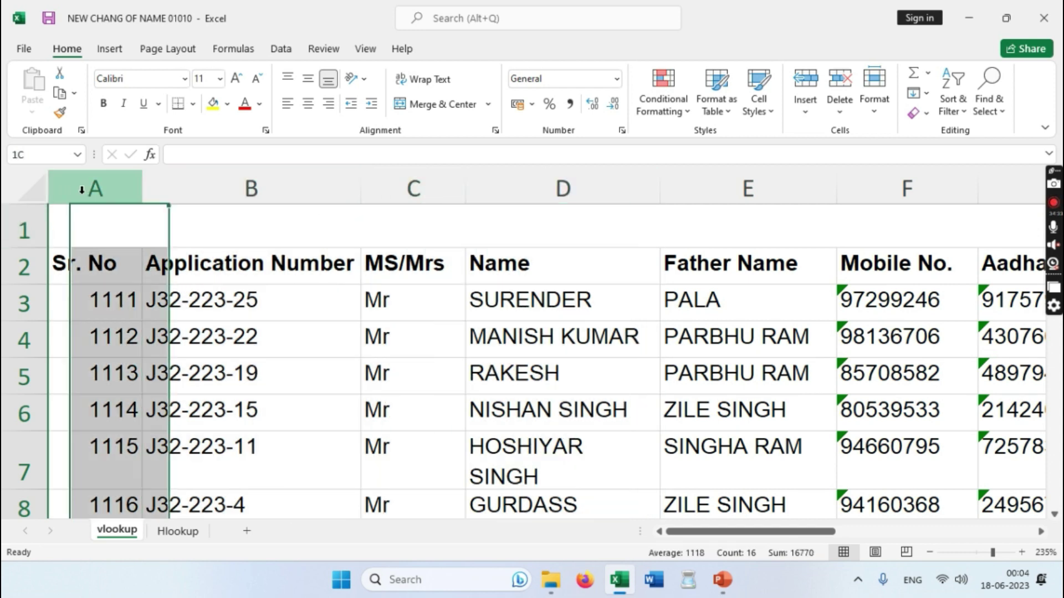
click(281, 174)
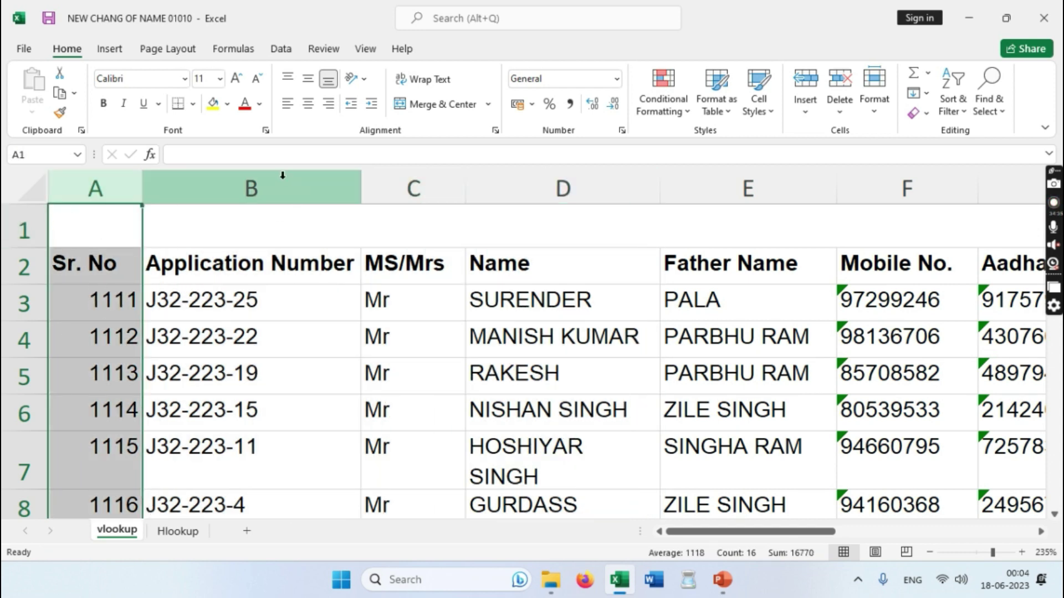
click(410, 181)
click(527, 178)
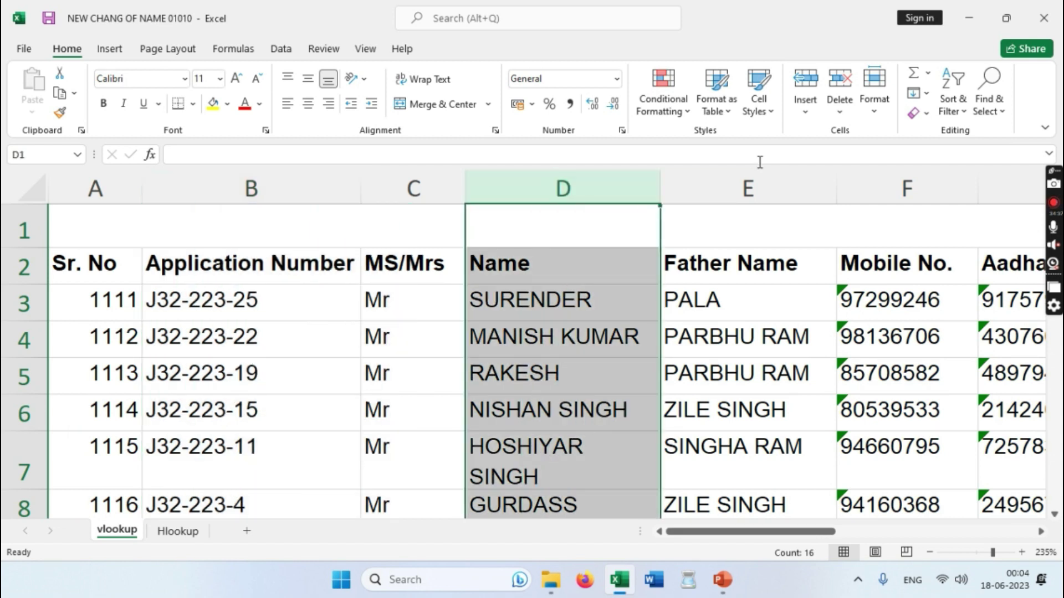
click(744, 182)
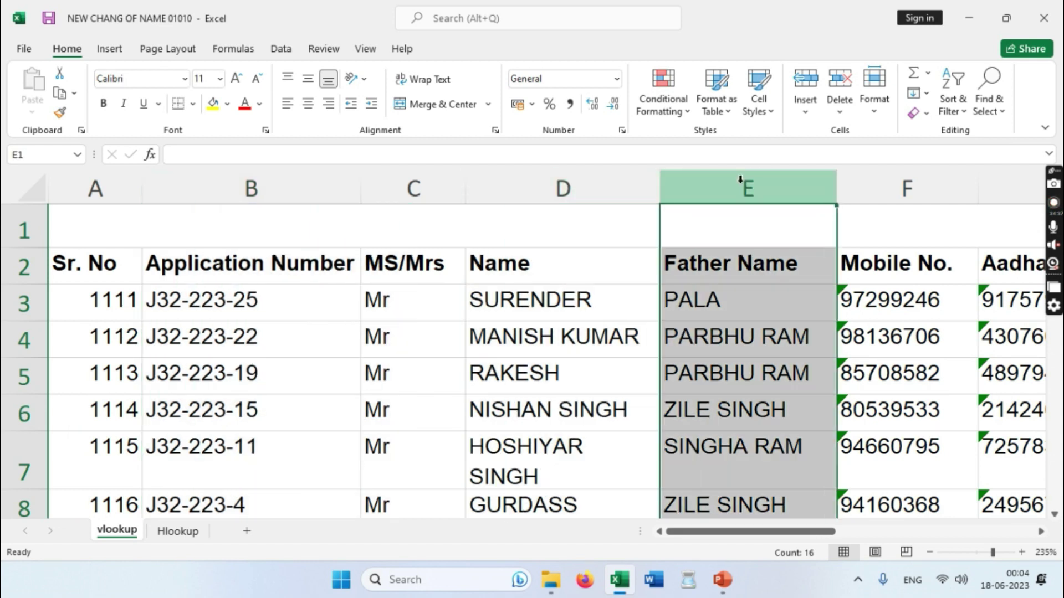
click(892, 194)
drag(692, 538, 878, 539)
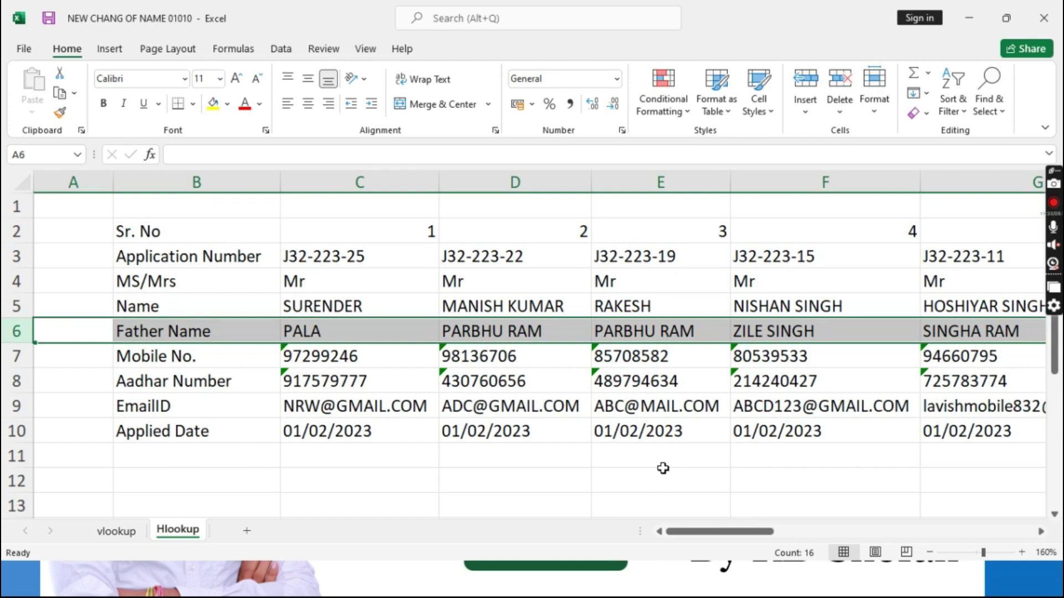
Examine the Hlookup sheet's field headings in column B, the first record in column C, and the Sr. No and Application Number rows.
click(162, 335)
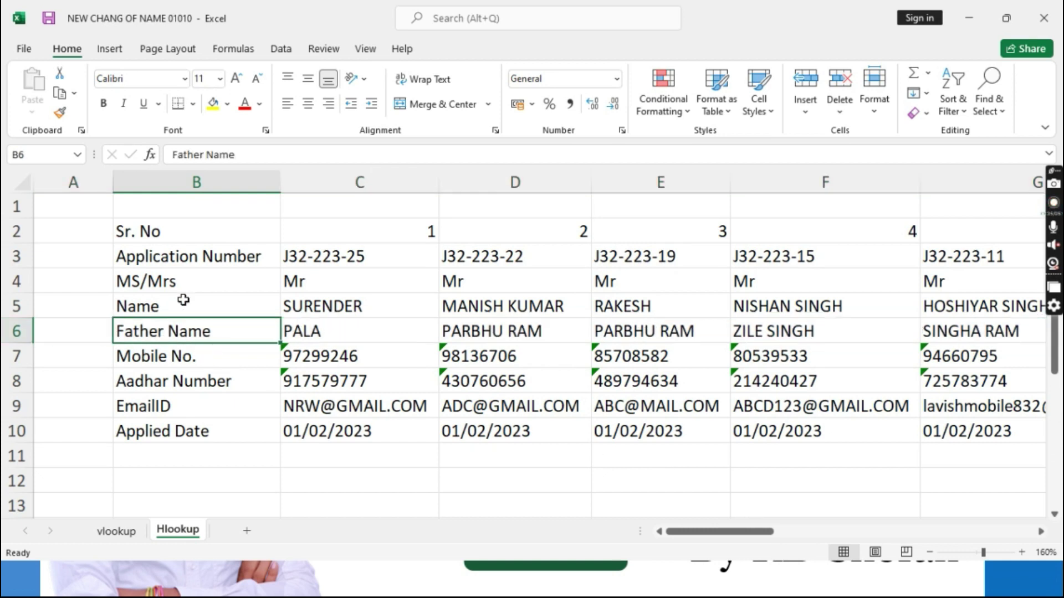
click(144, 232)
drag(158, 257, 170, 436)
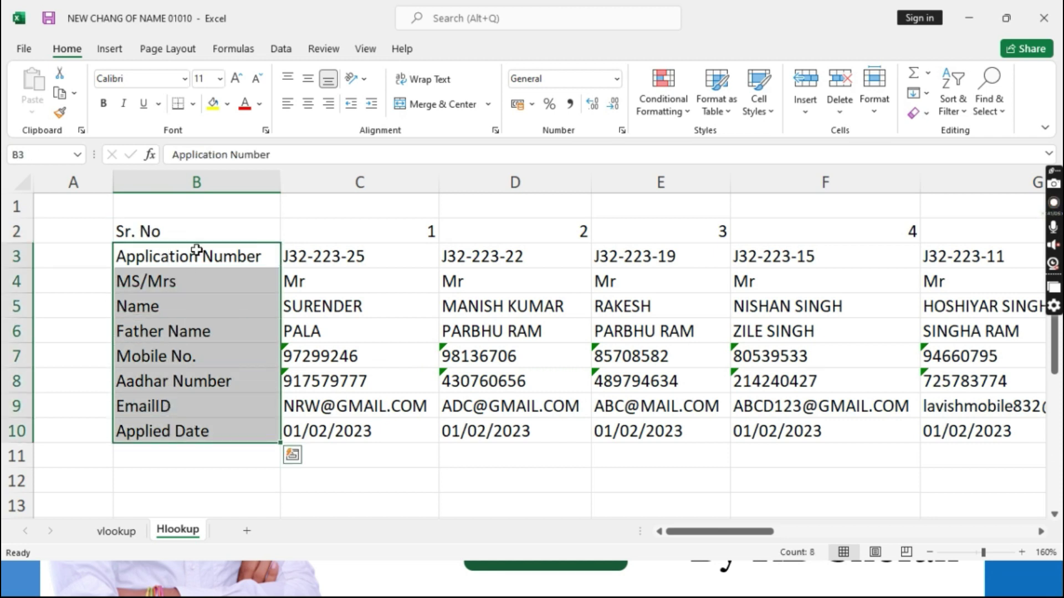
click(326, 229)
drag(340, 228, 330, 443)
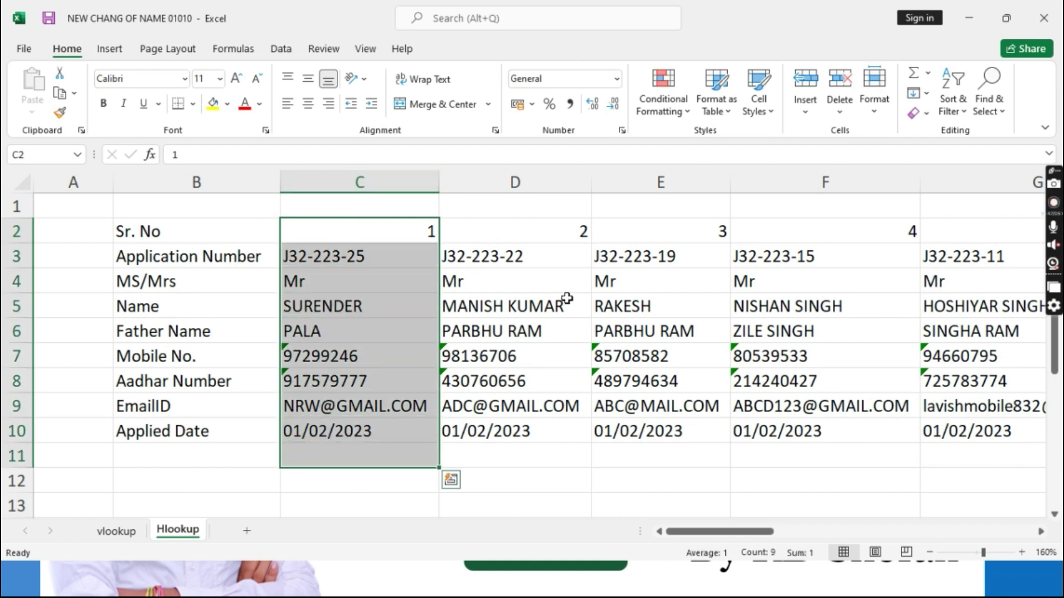
click(170, 256)
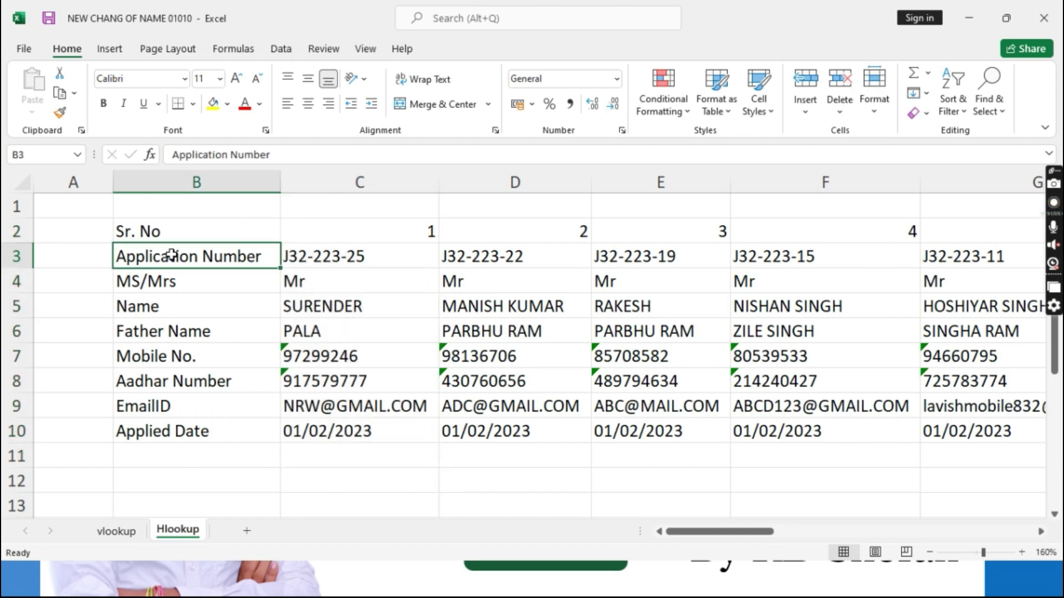
click(184, 231)
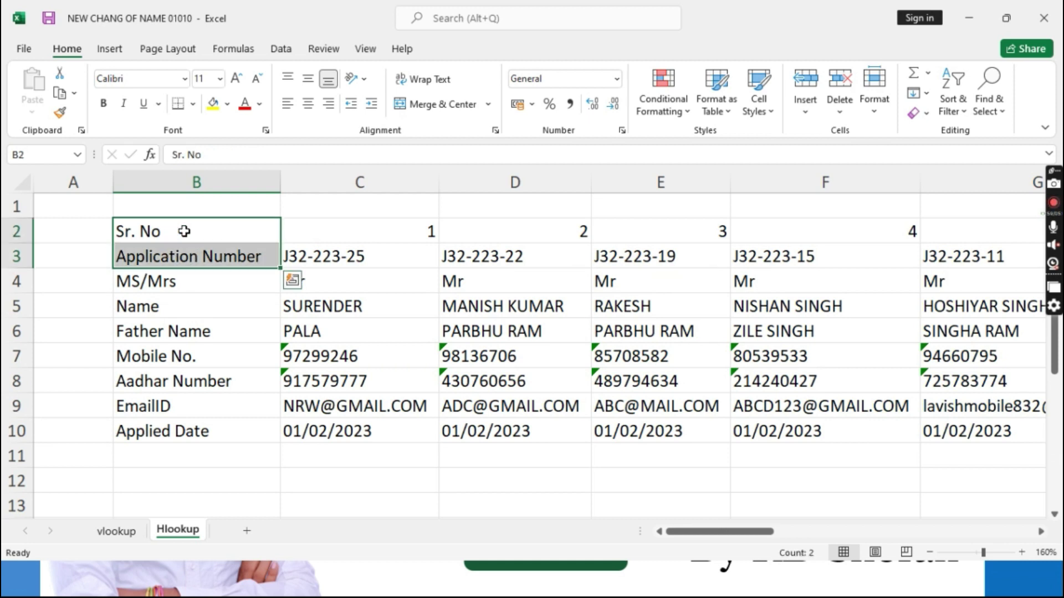
drag(192, 235, 1036, 254)
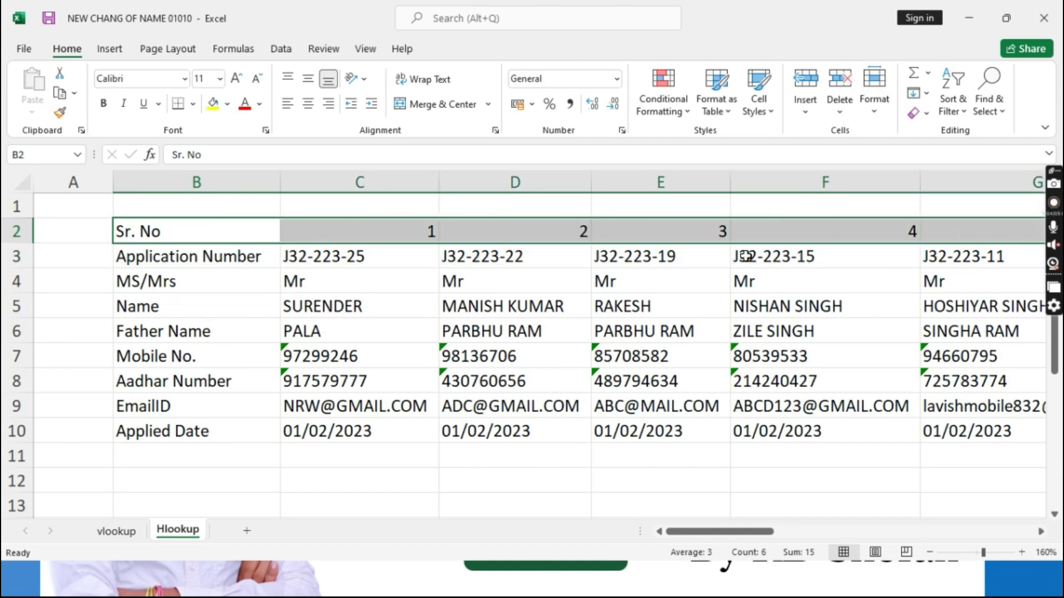
click(175, 261)
drag(176, 256, 945, 265)
drag(1040, 533, 1041, 534)
drag(658, 533, 658, 533)
Clear the old data block below the Hlookup table, from C14 down through row 23, and select B13.
scroll(211, 467, down, 1)
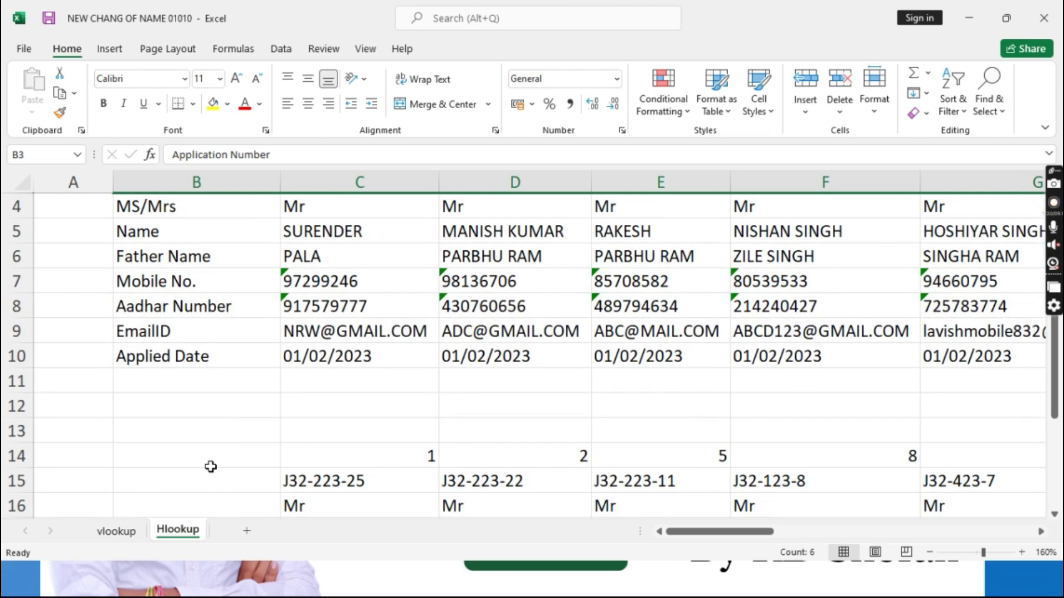
scroll(212, 468, up, 1)
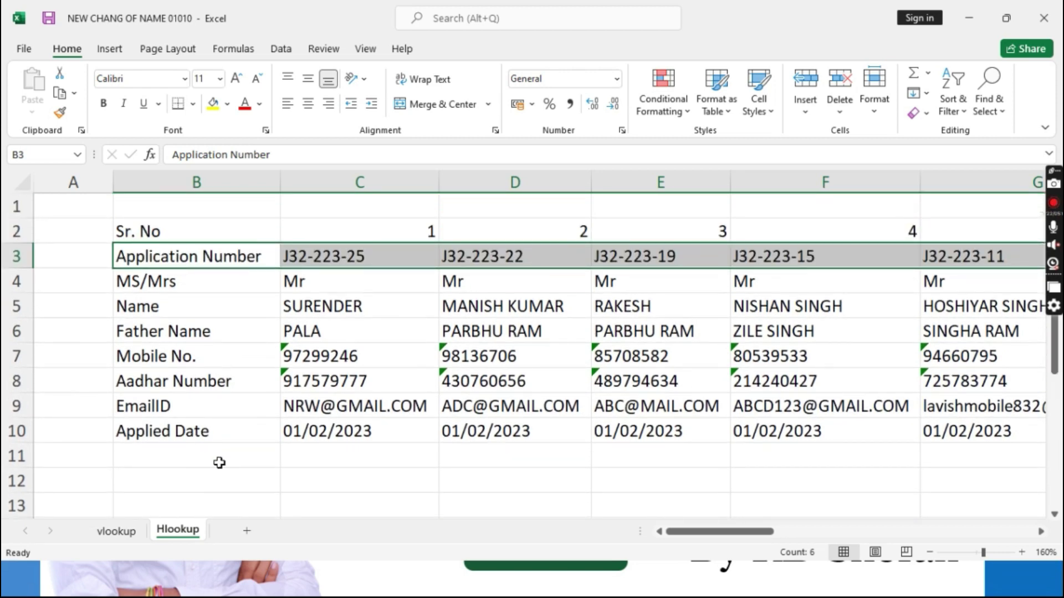
scroll(254, 461, down, 1)
drag(340, 458, 1035, 473)
key(Delete)
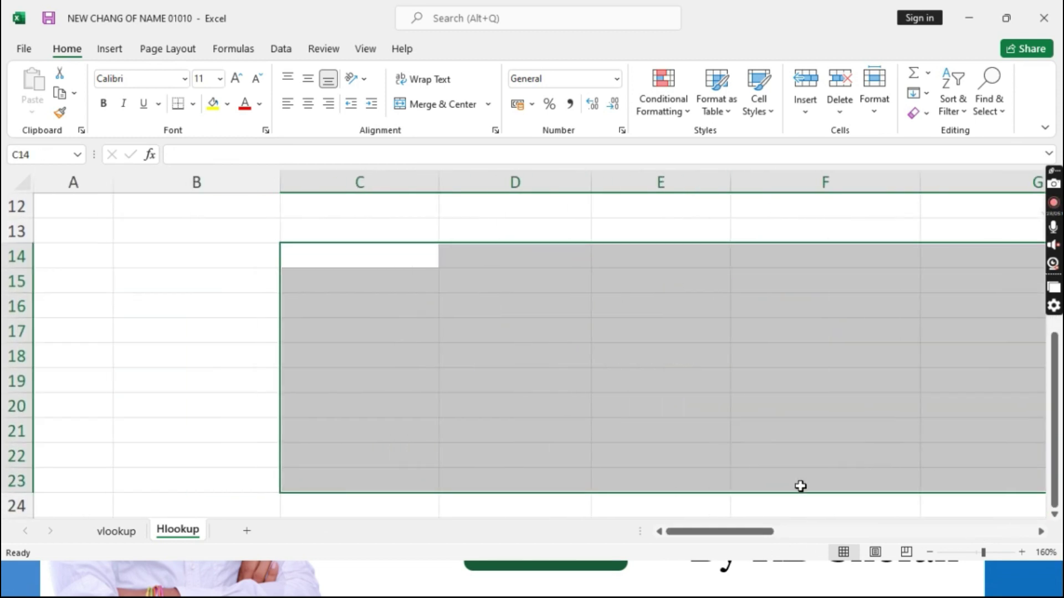
scroll(85, 392, up, 4)
scroll(100, 380, down, 1)
click(162, 426)
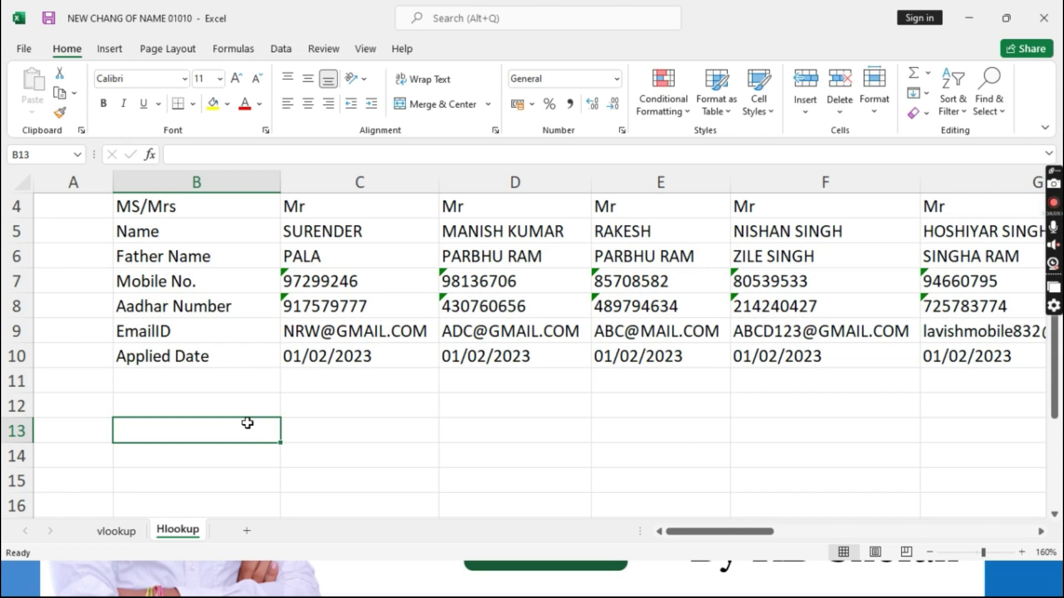
scroll(248, 423, up, 1)
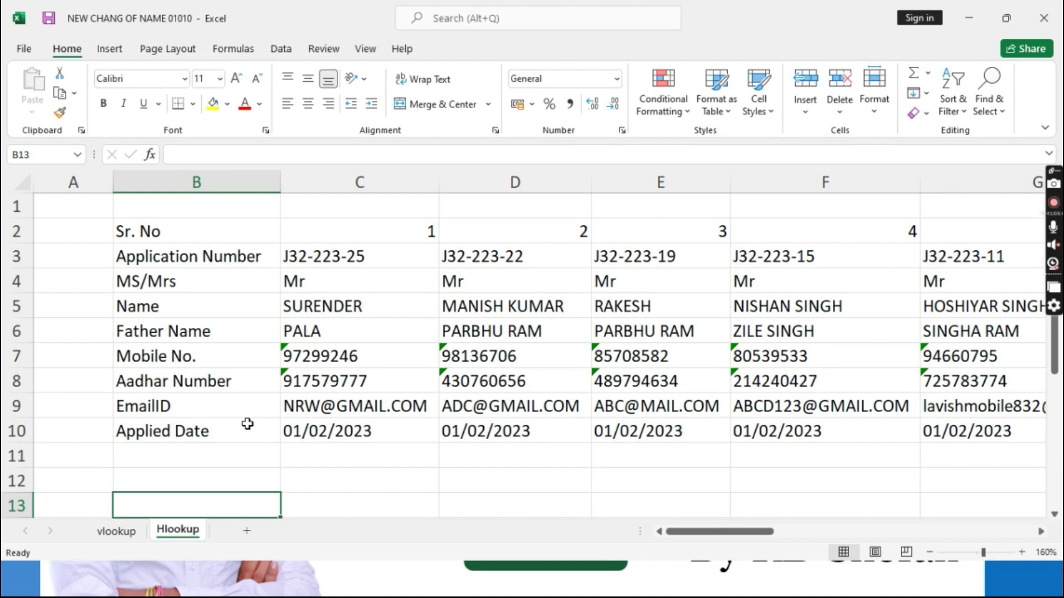
Examine columns B through D and the Application Number and MS/Mrs rows of the Hlookup table.
click(183, 182)
click(319, 181)
click(482, 182)
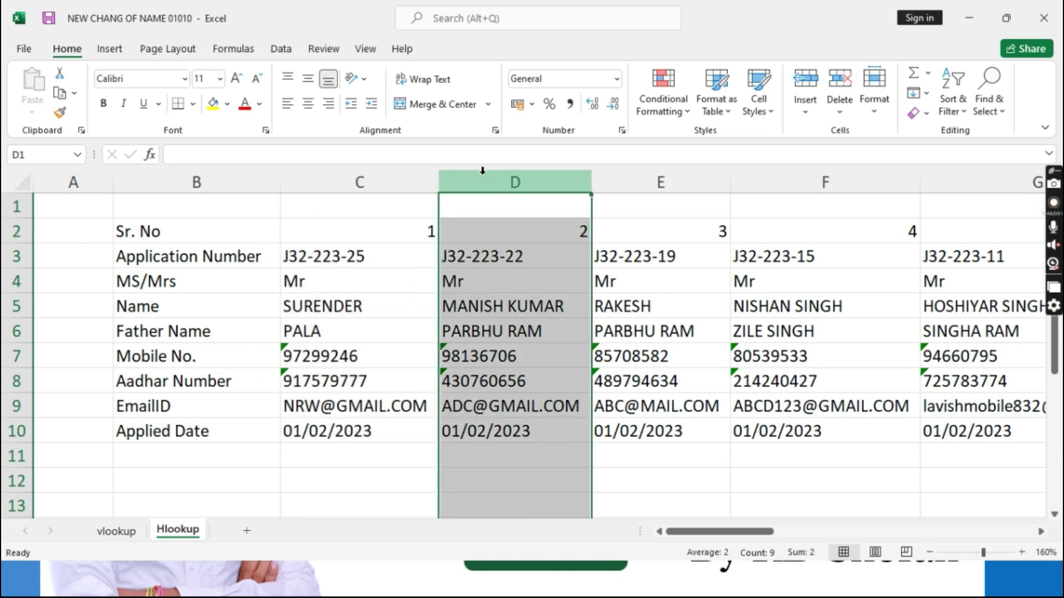
click(186, 483)
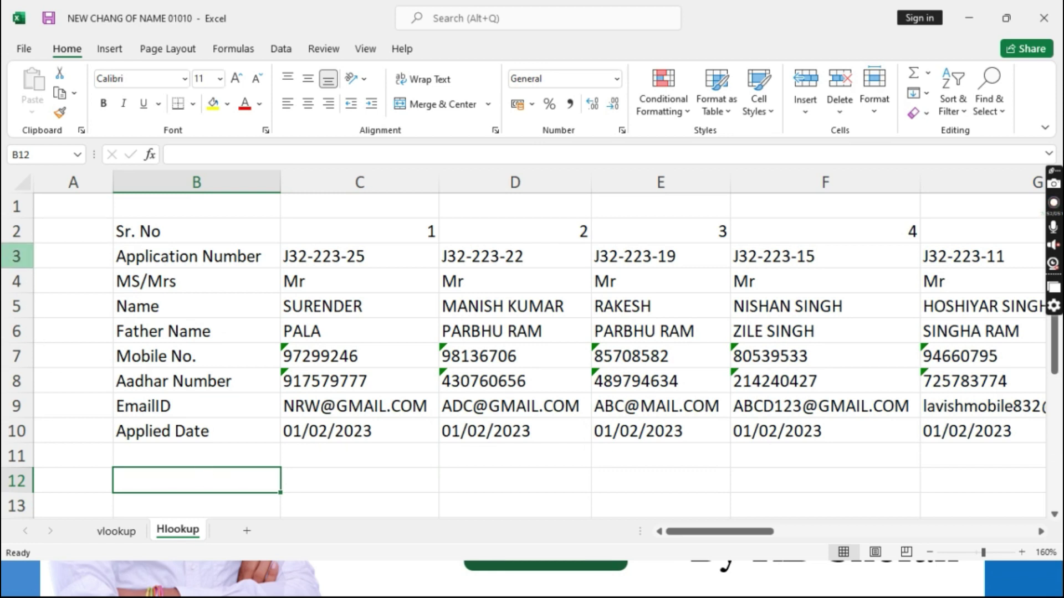
click(17, 256)
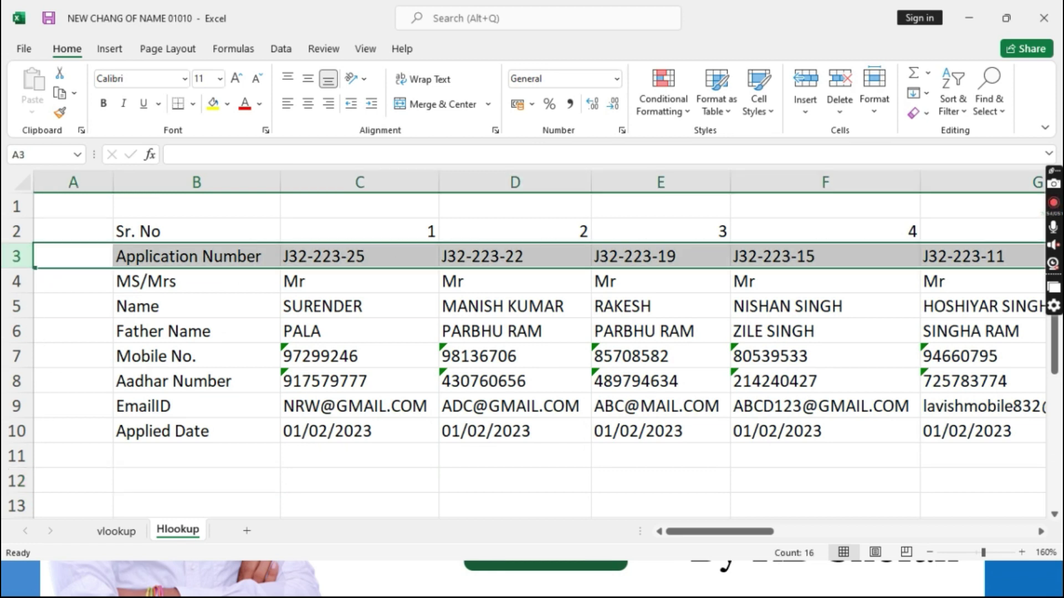
click(17, 281)
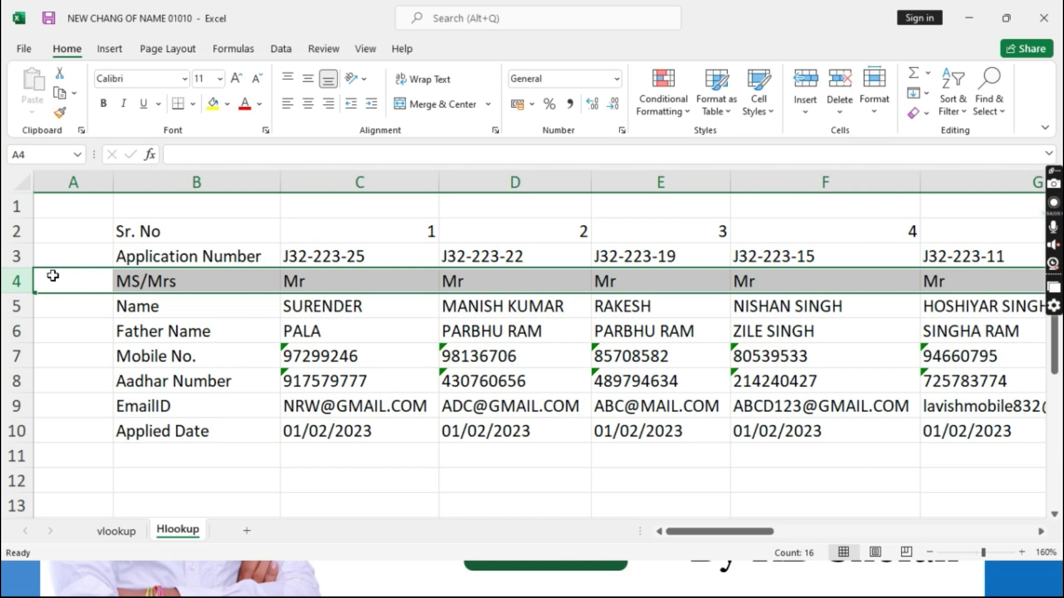
scroll(188, 331, down, 1)
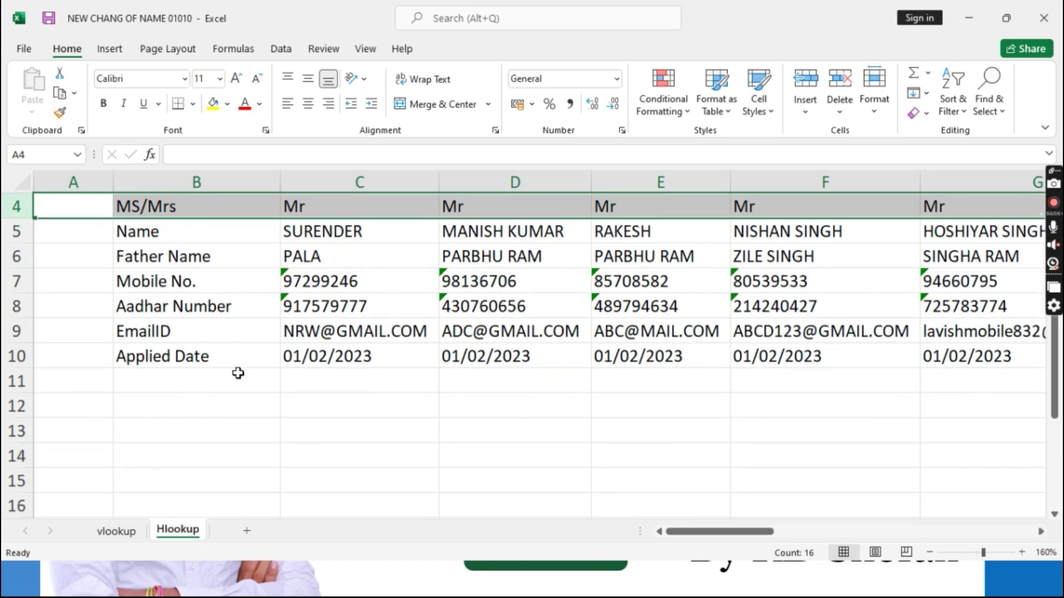
scroll(238, 377, up, 1)
click(233, 477)
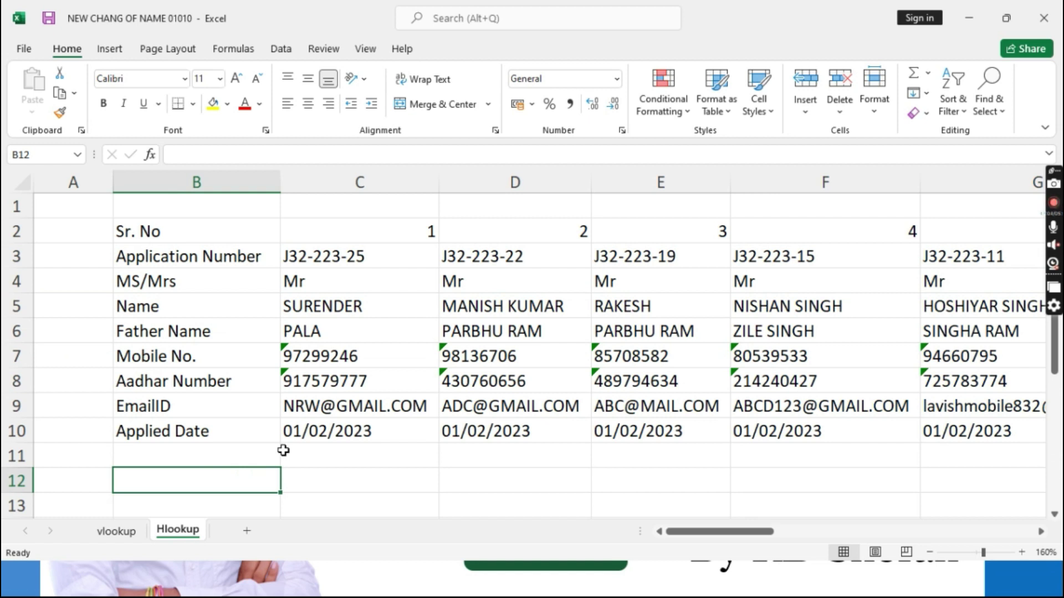
Set the first Sr. No in C2 to 1111.
click(421, 251)
click(412, 232)
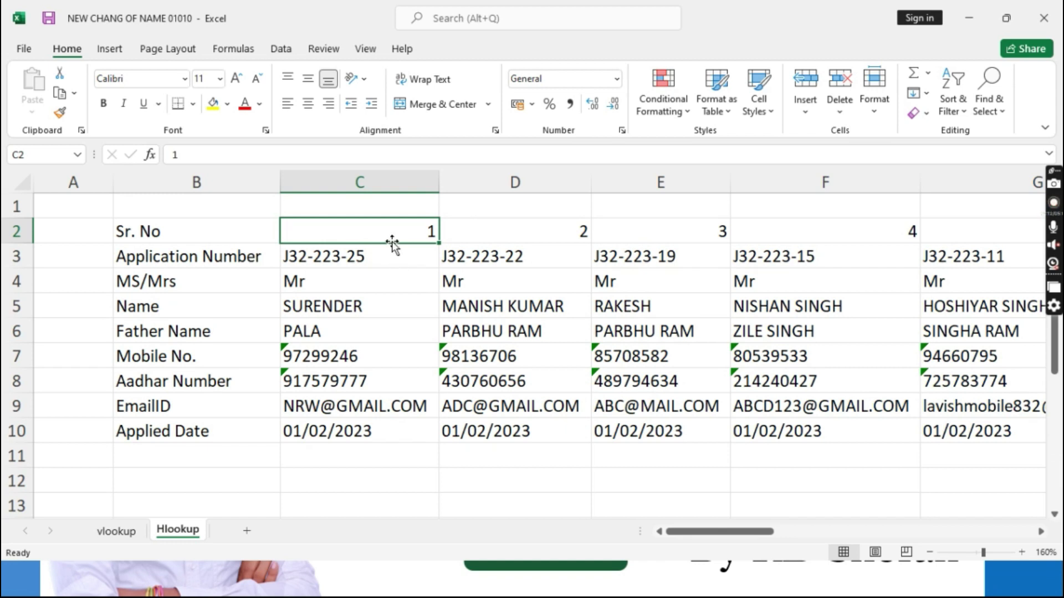
text(1111)
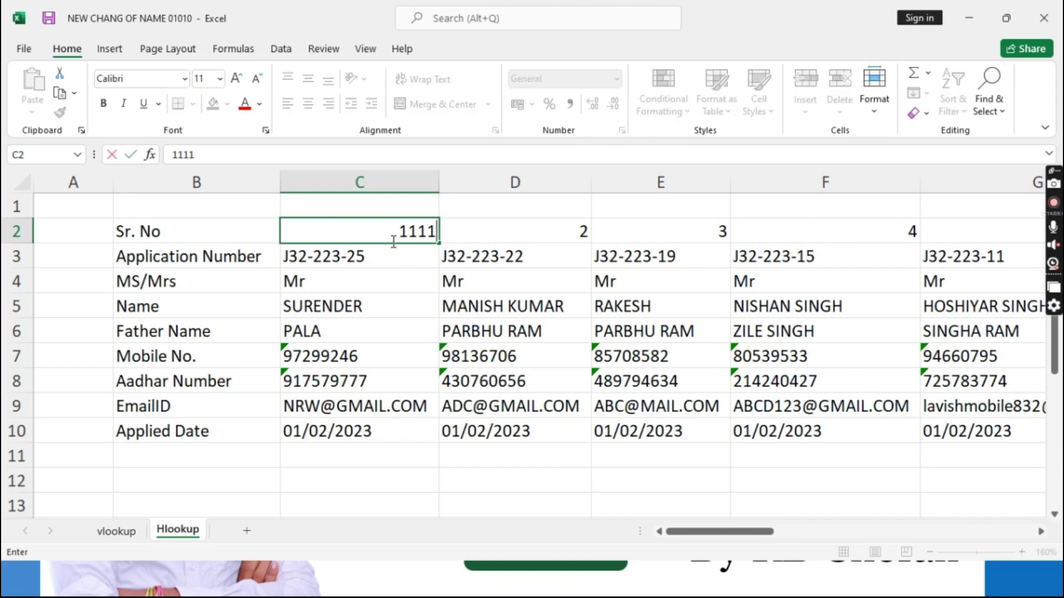
key(Return)
Fill the Sr. No row from C2 across to Q2 as an incrementing series.
click(392, 237)
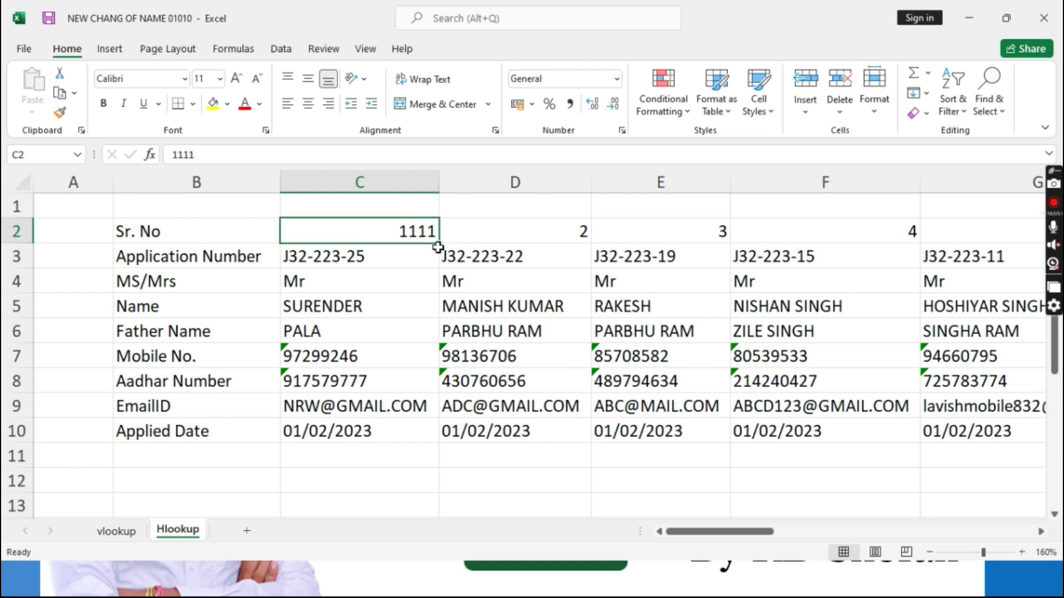
drag(442, 242, 821, 230)
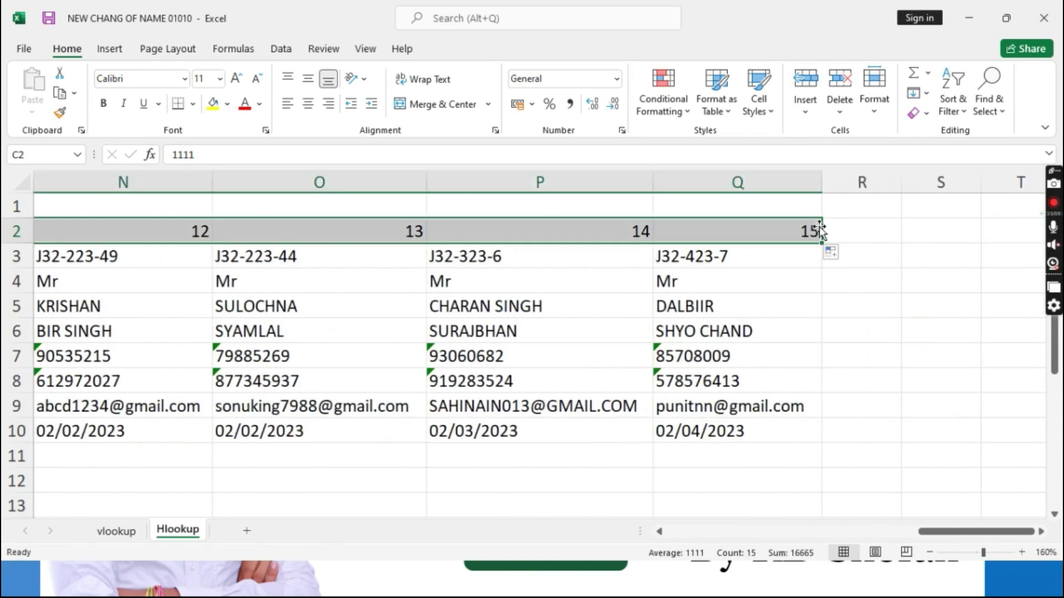
click(832, 253)
click(853, 292)
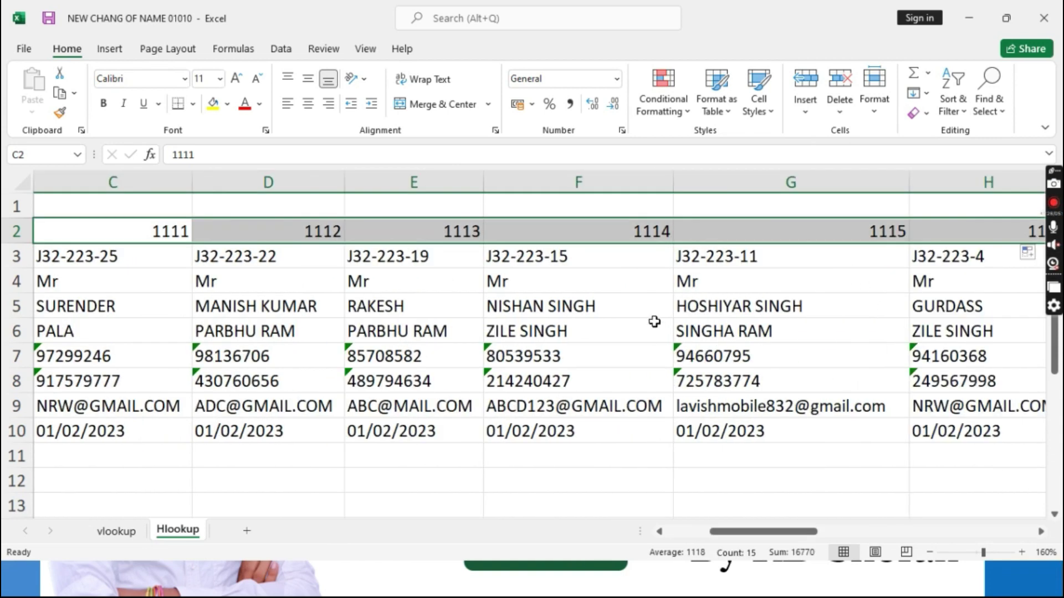
drag(738, 533, 696, 533)
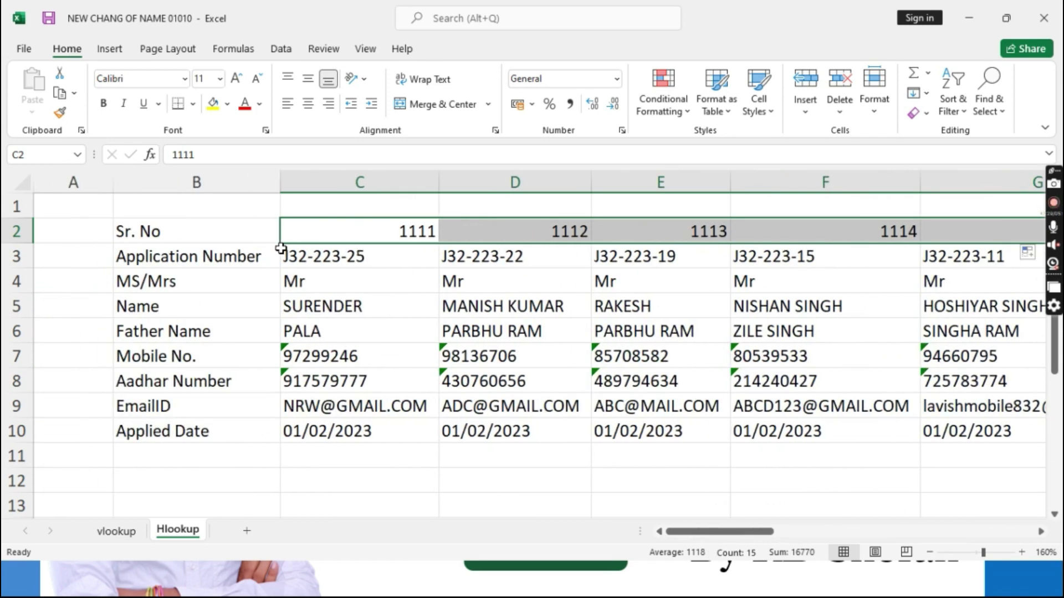
Review the first serial number in C2 and the application numbers from C3 through F3.
click(390, 236)
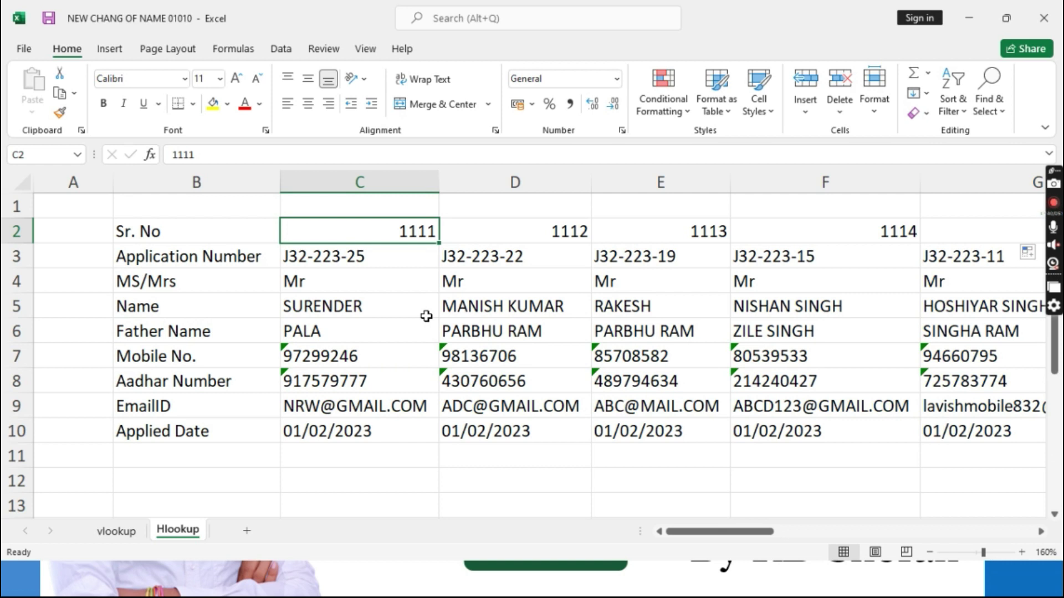
click(355, 258)
click(554, 254)
click(667, 258)
click(794, 264)
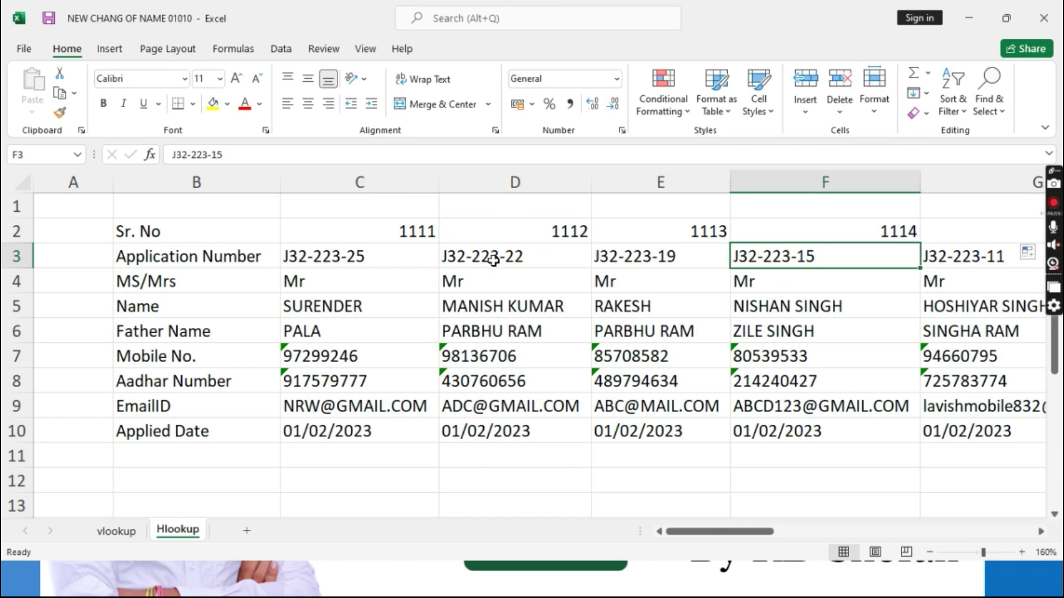
click(416, 232)
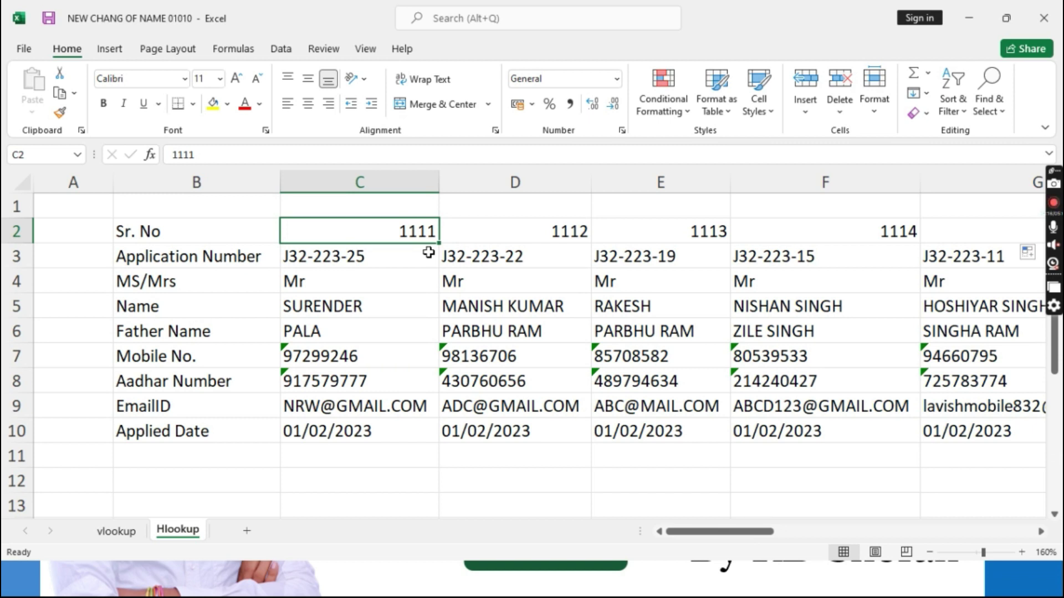
Enter the lookup serial numbers 1111, 1119 and 1113 in cells B12 through B14 below the table.
click(235, 479)
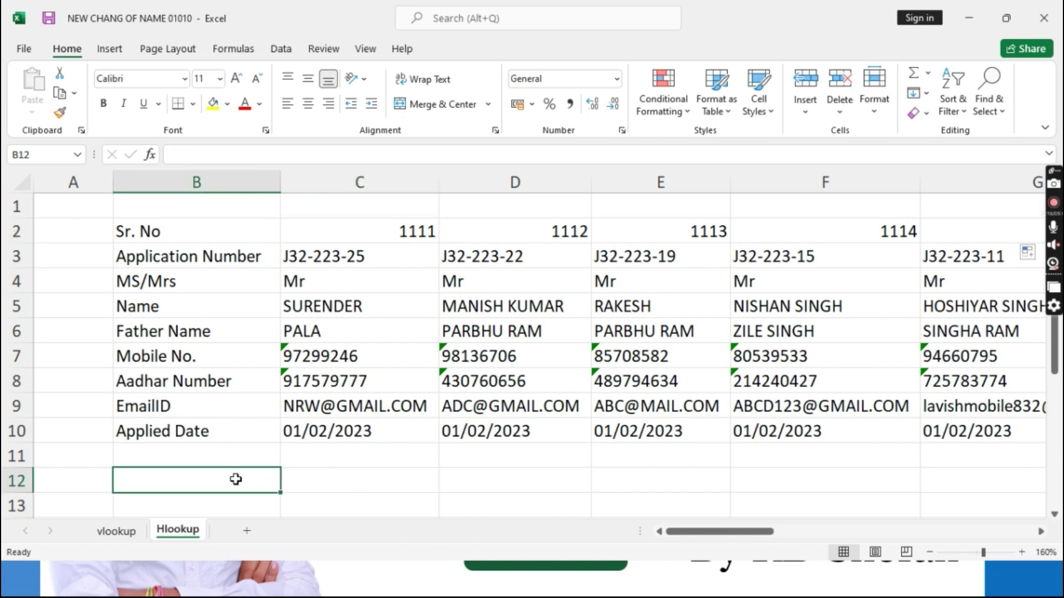
text(1111)
key(Return)
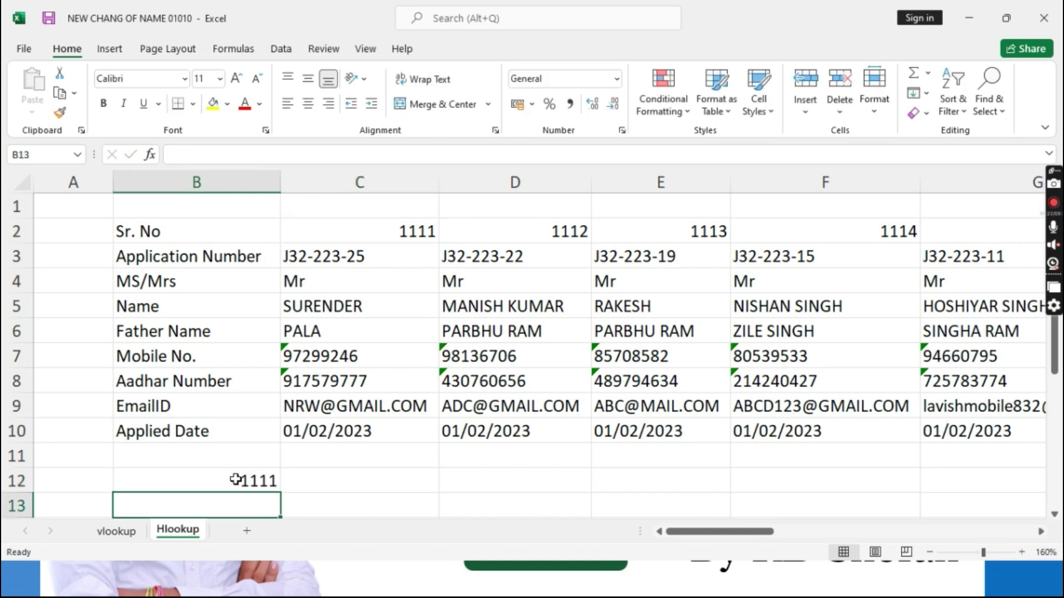
text(1189)
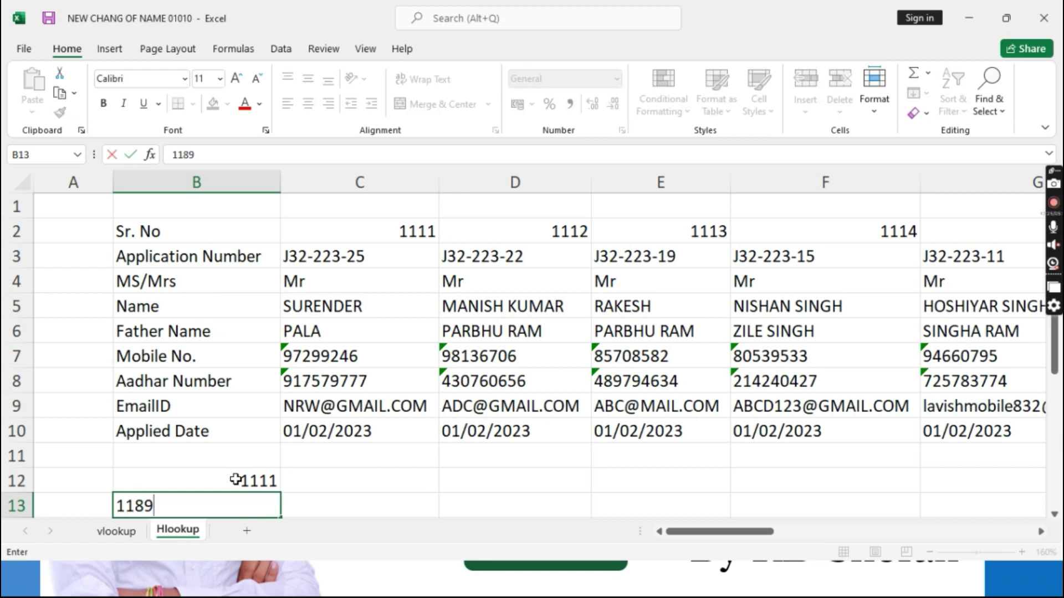
key(BackSpace)
key(BackSpace)
text(19)
key(Return)
text(1113)
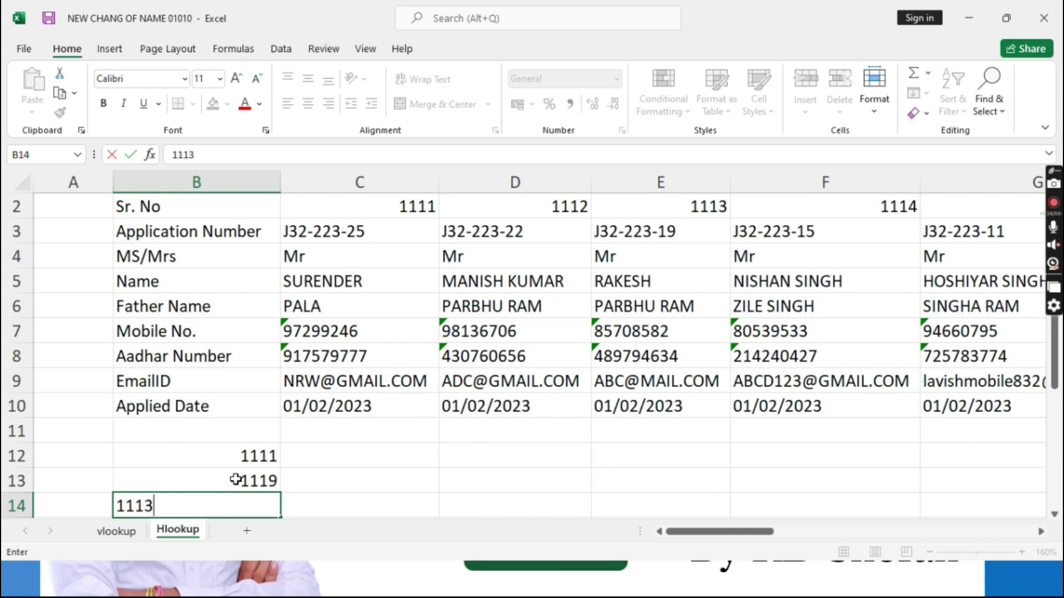
key(Return)
Change the lookup serial numbers to 1112 in B13 and 1117 in B14.
click(236, 480)
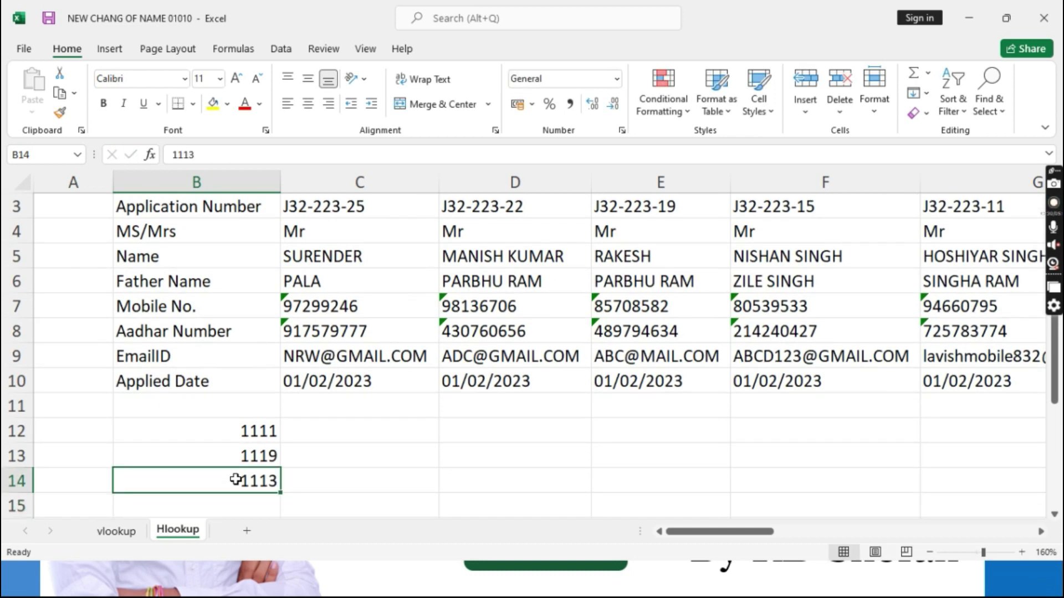
key(F2)
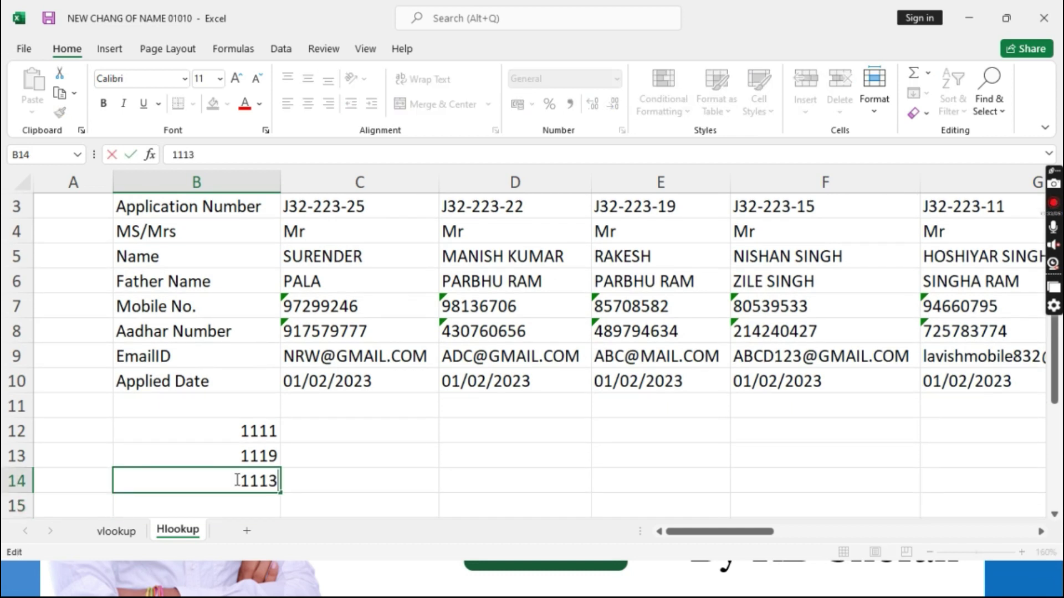
key(Return)
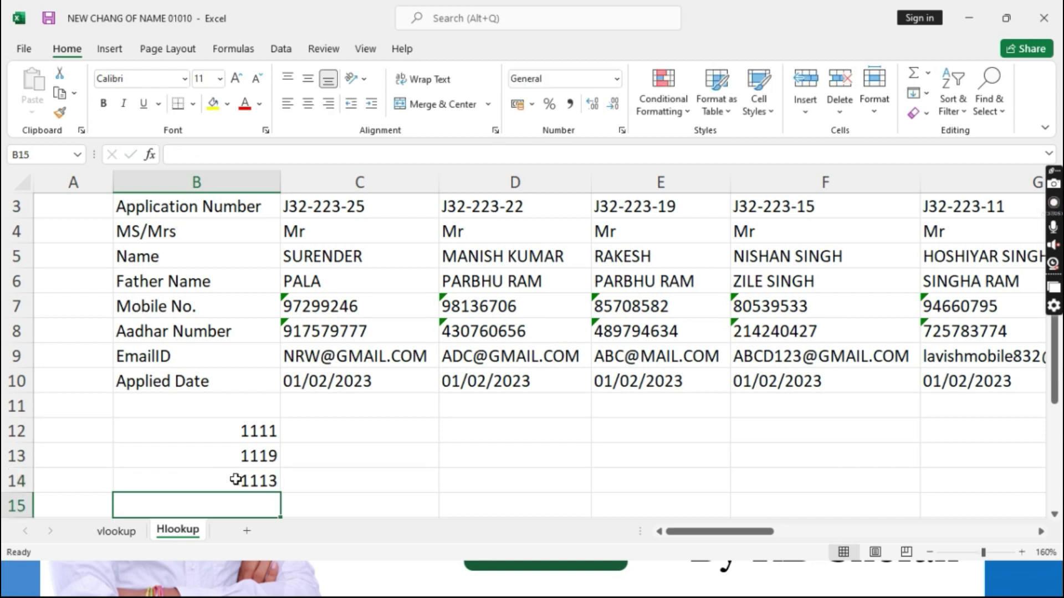
click(264, 458)
key(F2)
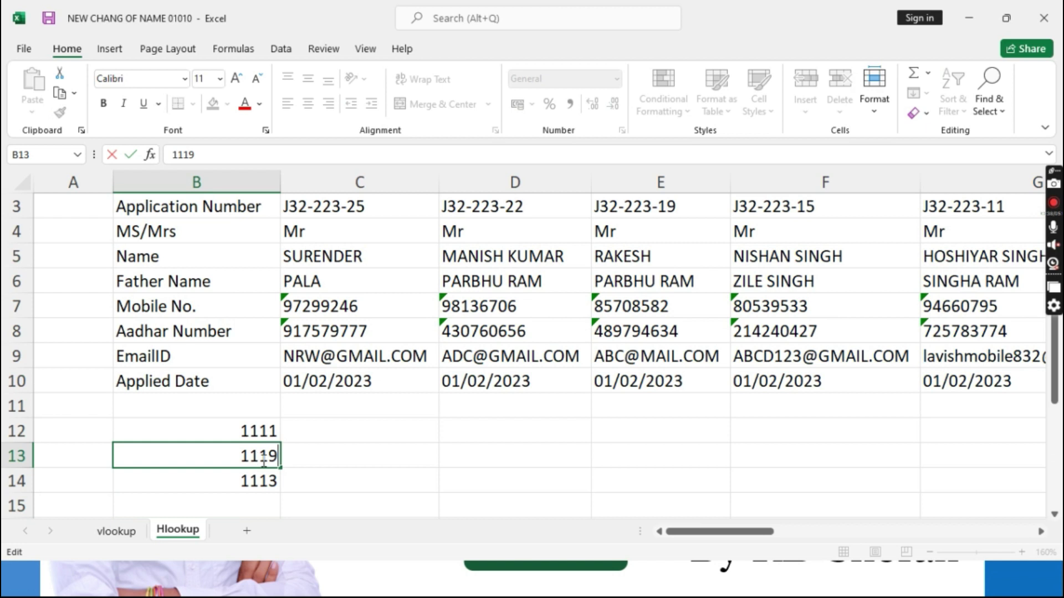
key(BackSpace)
text(2)
key(Return)
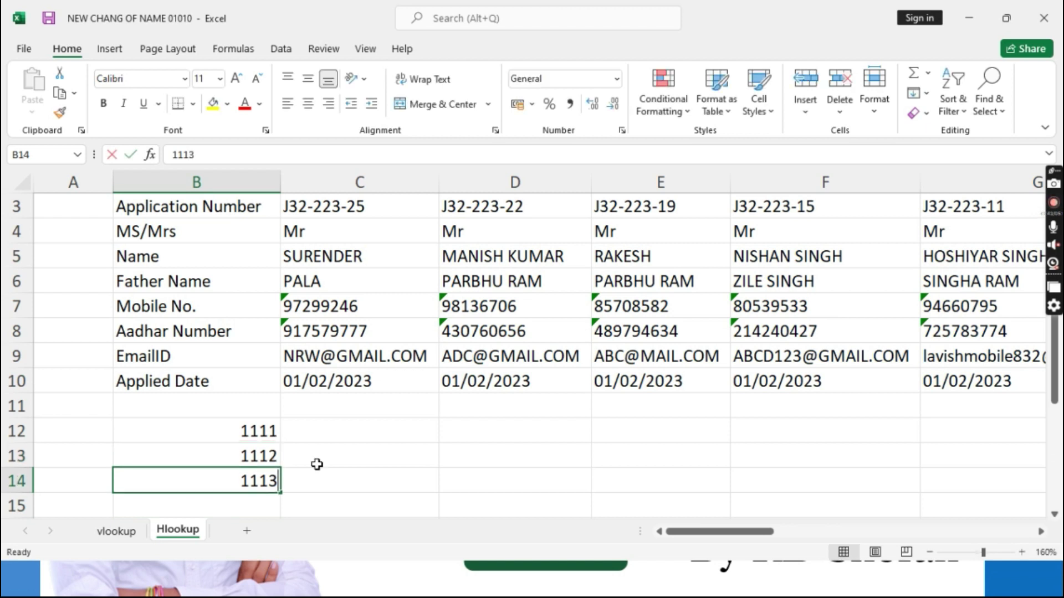
key(F2)
key(BackSpace)
text(7)
key(Return)
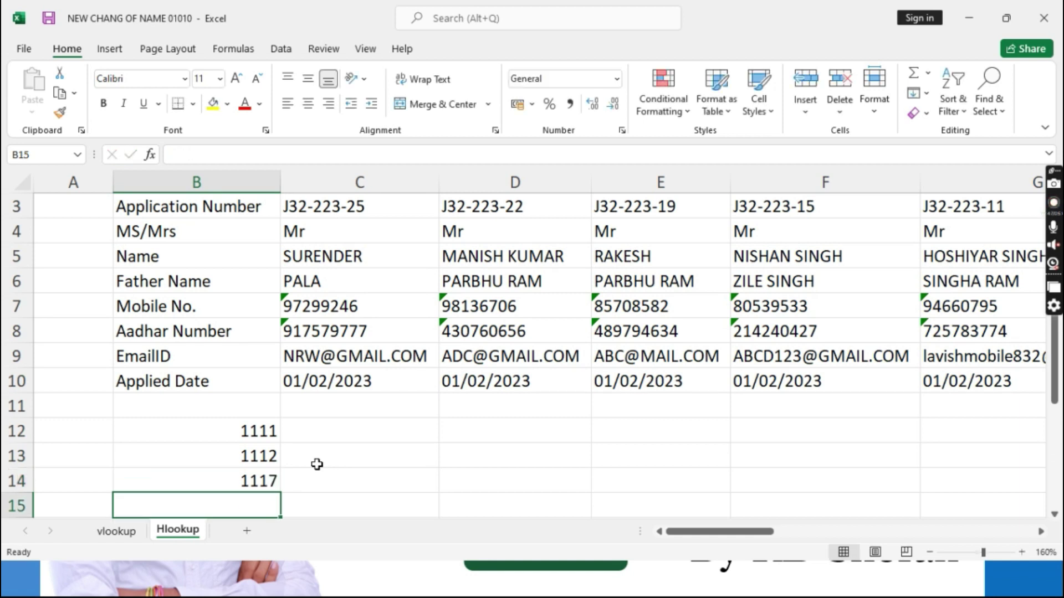
Copy the value above into B15, change it to 1119, and check the lookup list in B12 through B15.
key(ctrl+d)
key(F2)
key(BackSpace)
text(9)
key(Return)
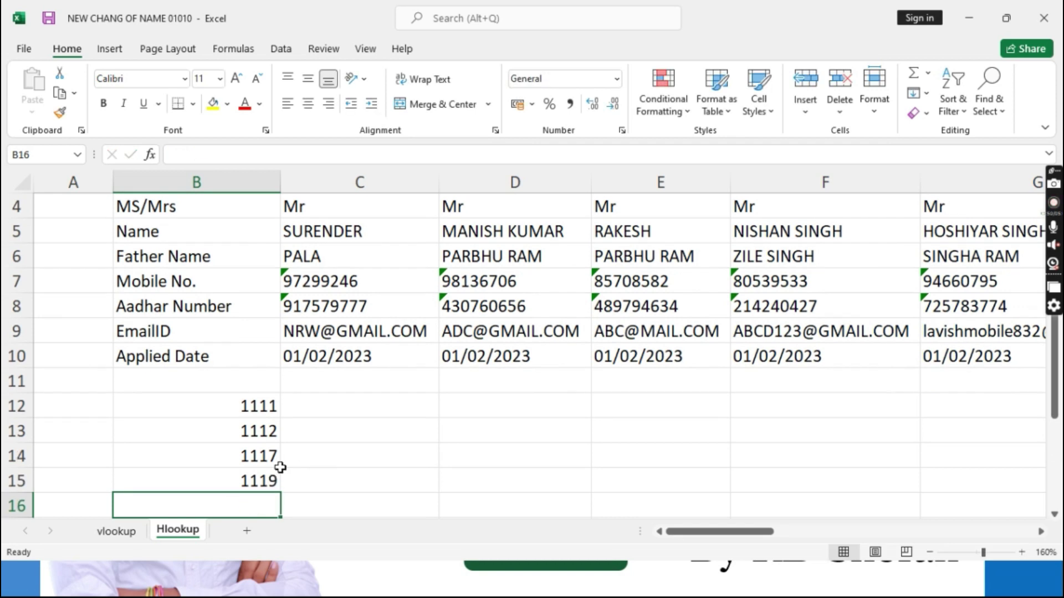
drag(262, 410, 249, 481)
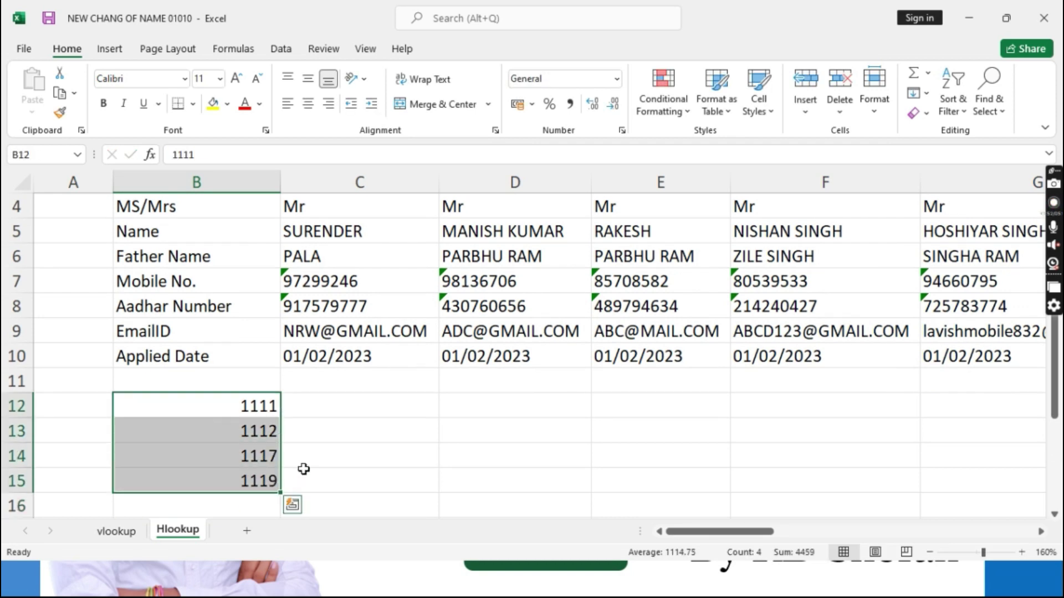
click(233, 415)
Start an HLOOKUP formula in C12 with B12 as the lookup value.
click(335, 409)
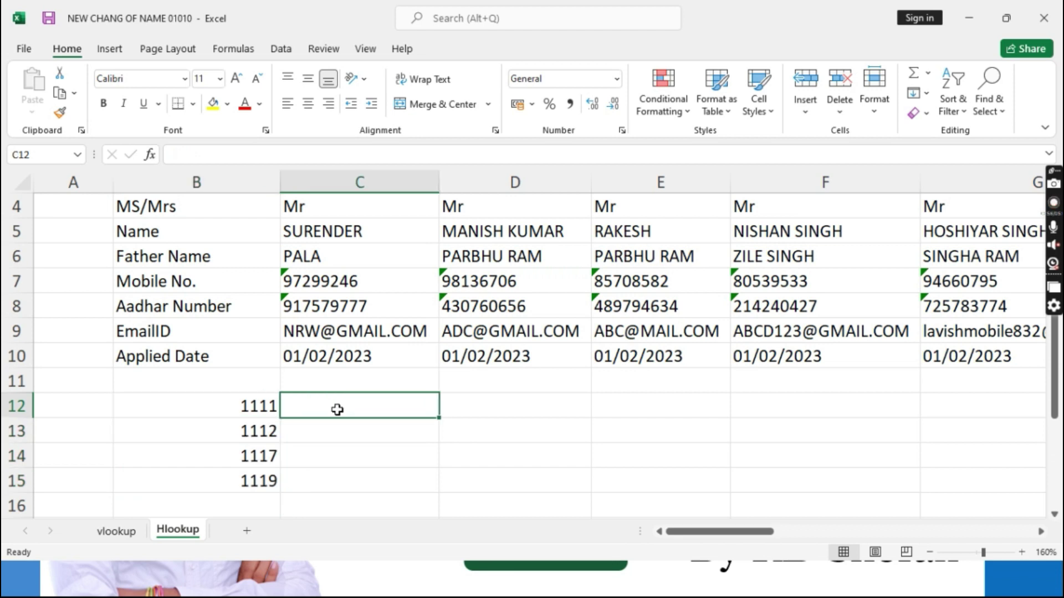
text(=)
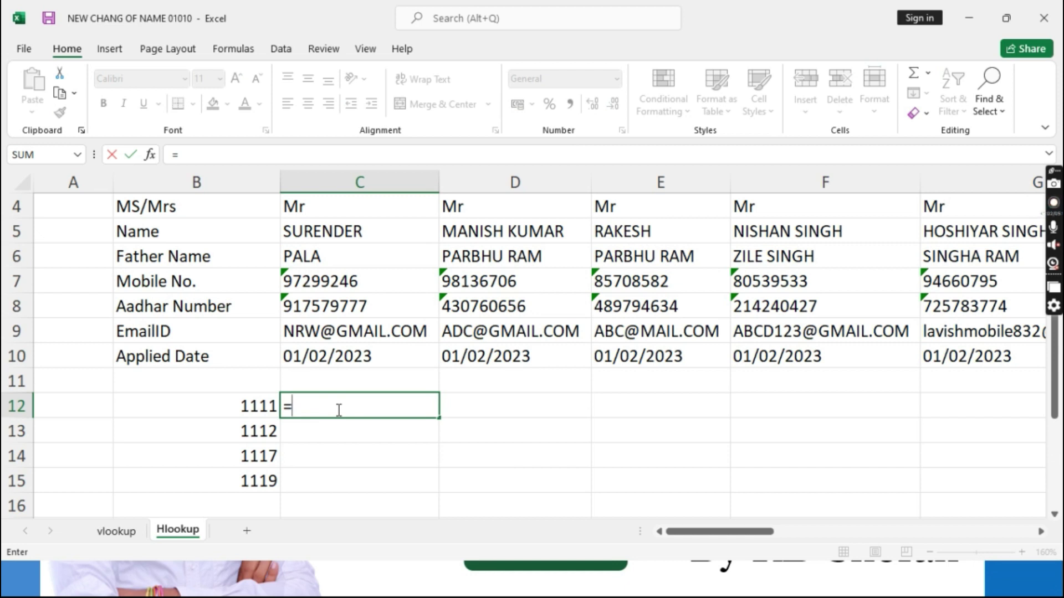
text(hlo)
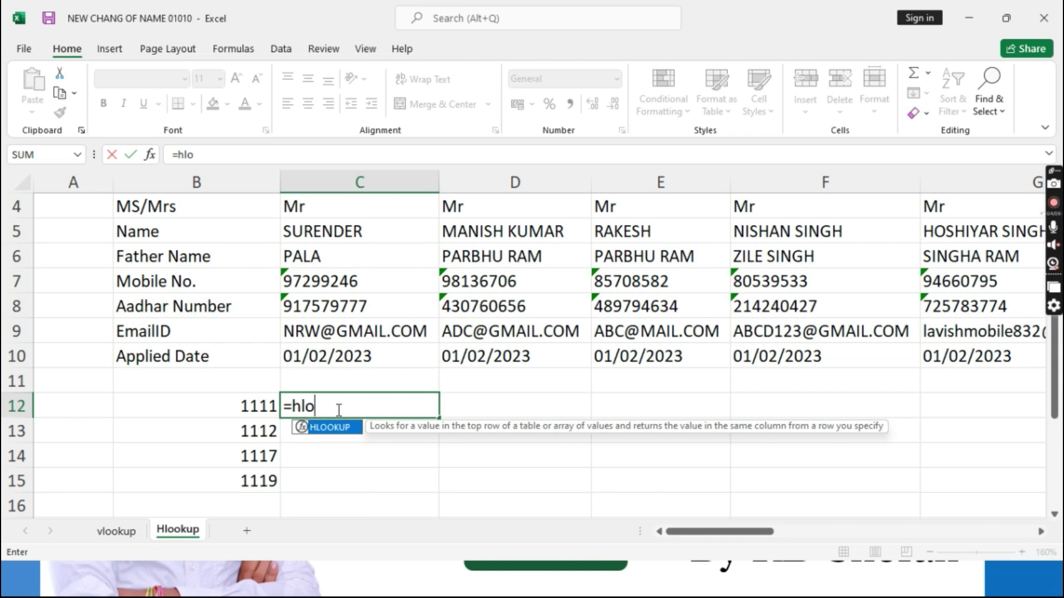
key(Tab)
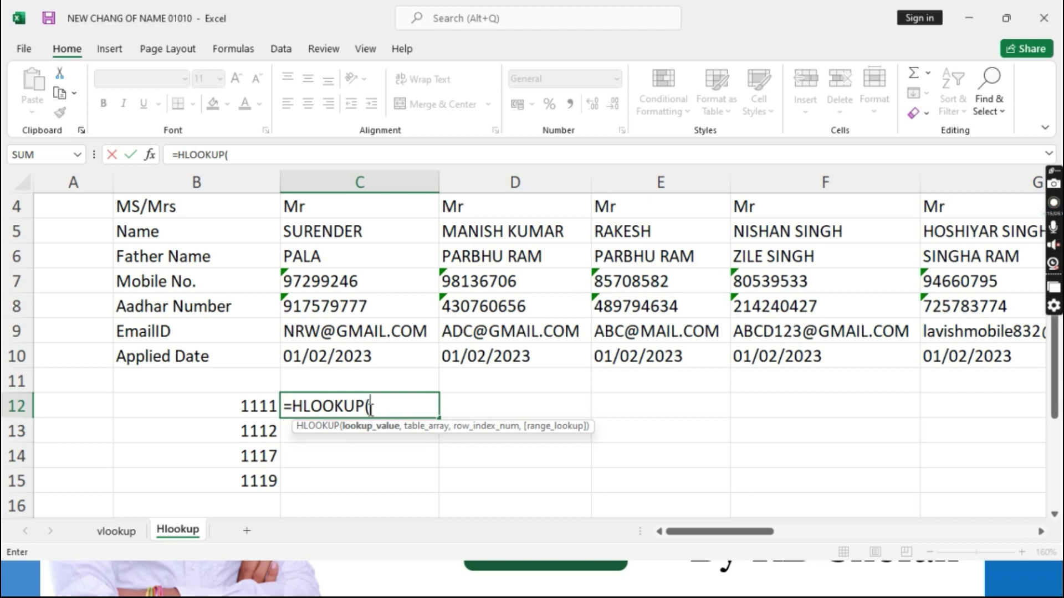
click(250, 413)
text(,)
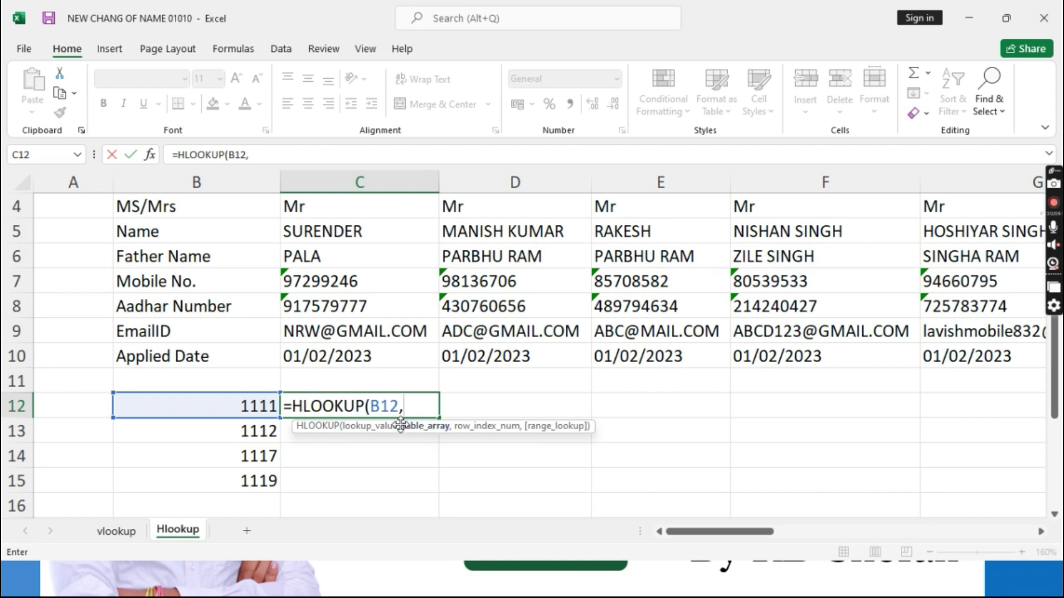
Set the HLOOKUP table array to the records in C2:Q10.
scroll(400, 425, up, 1)
drag(344, 225, 786, 418)
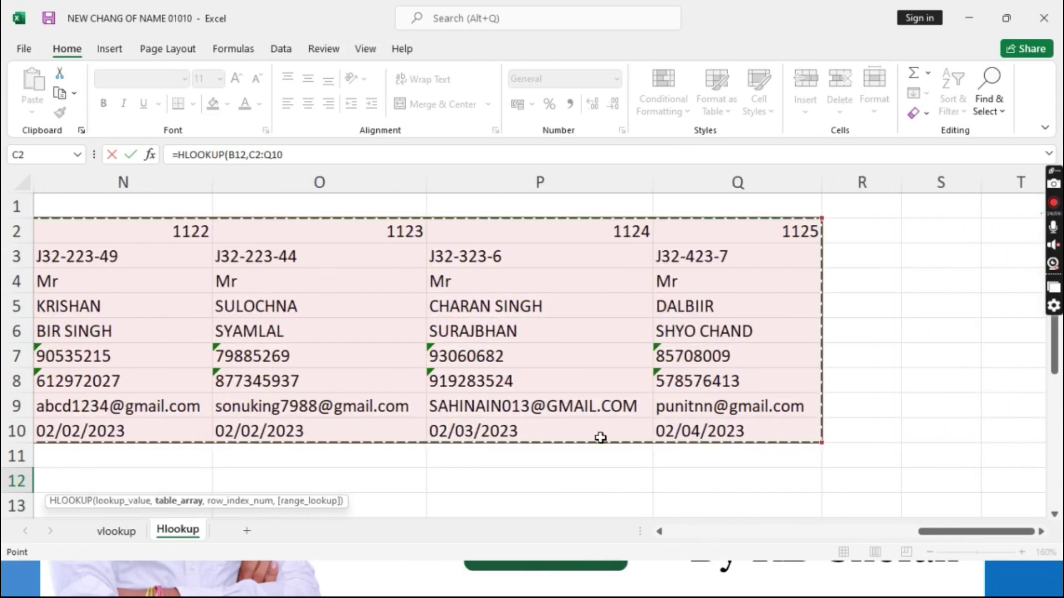
drag(973, 532, 652, 540)
scroll(416, 408, down, 2)
text(,)
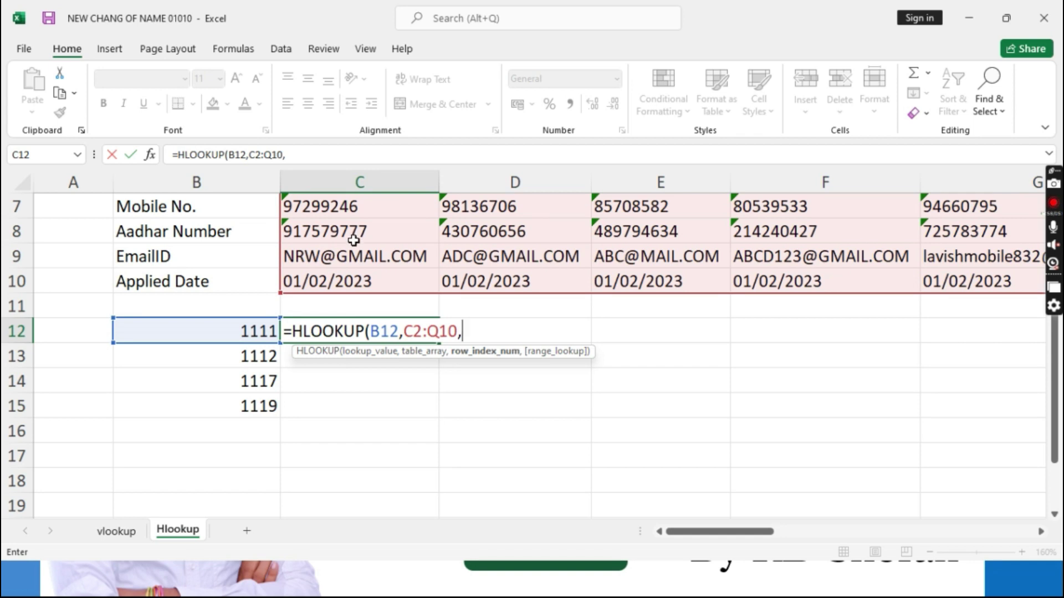
Complete the HLOOKUP in C12 with row index 4 for the Name row and FALSE for an exact match.
scroll(354, 240, up, 2)
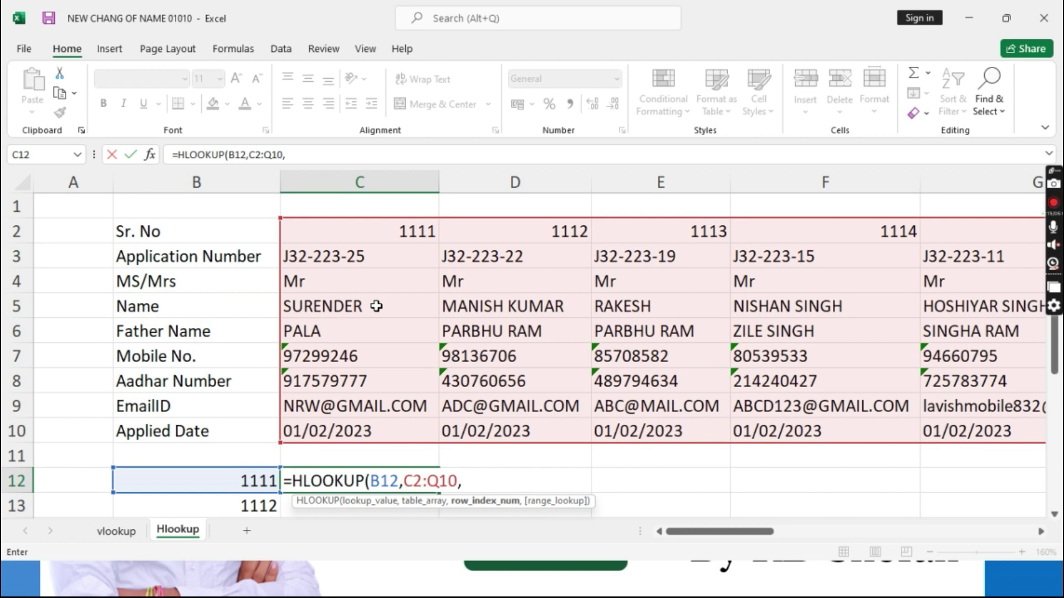
text(,)
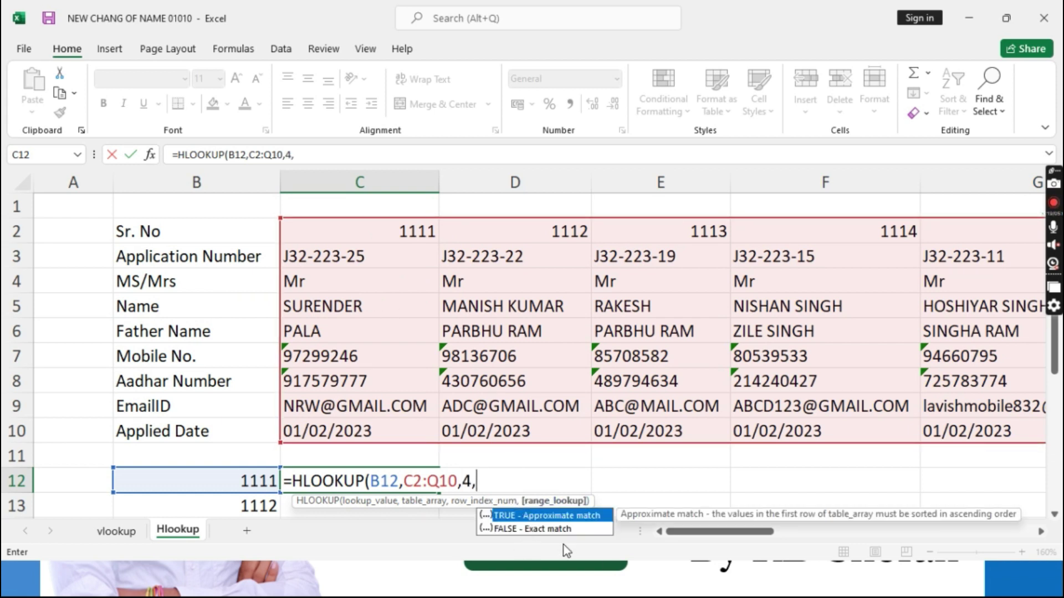
key(Down)
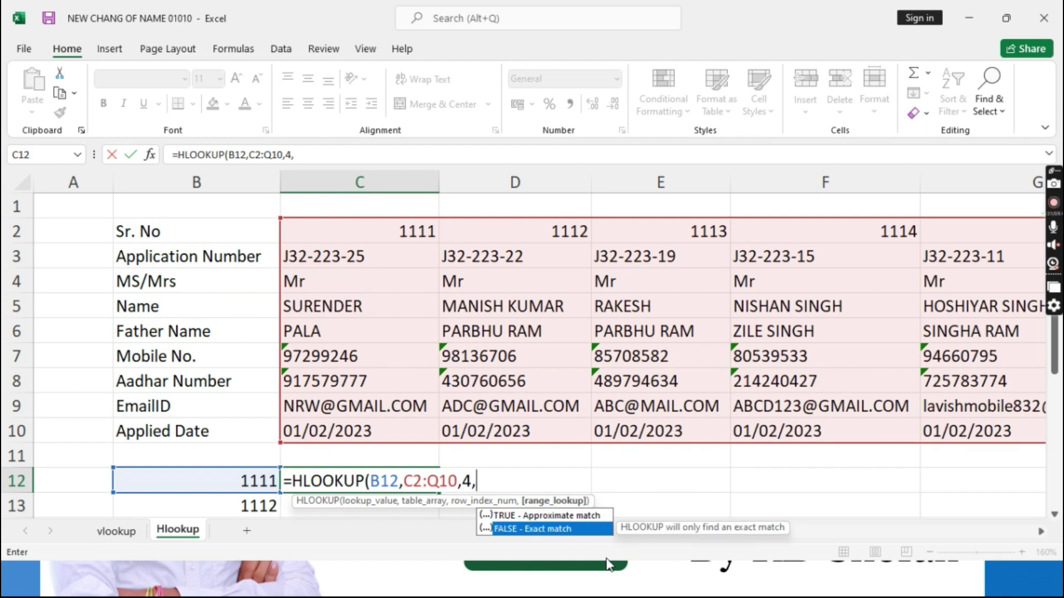
key(Tab)
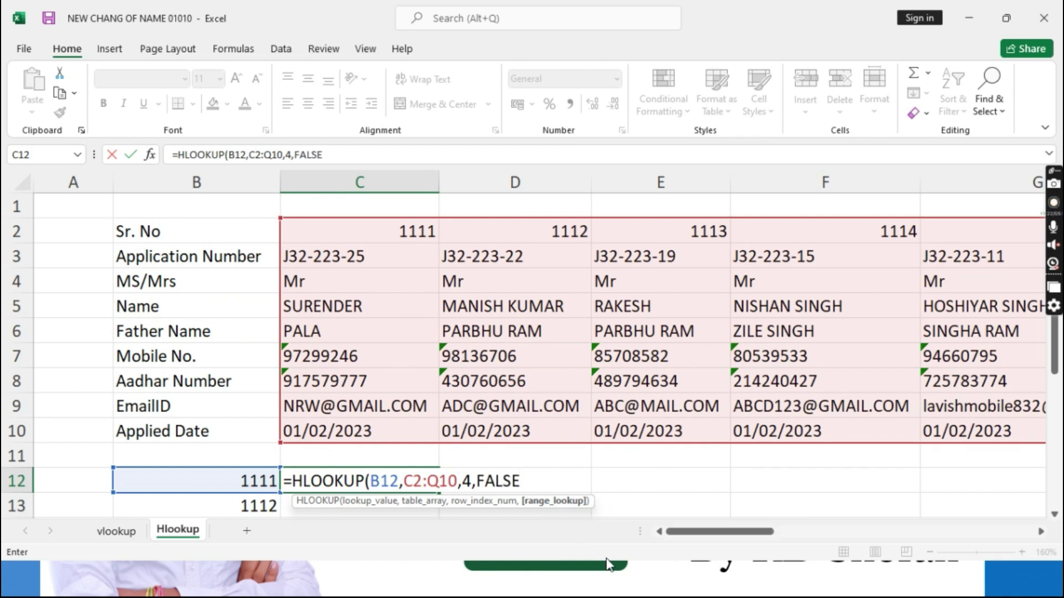
text())
key(Return)
key(Up)
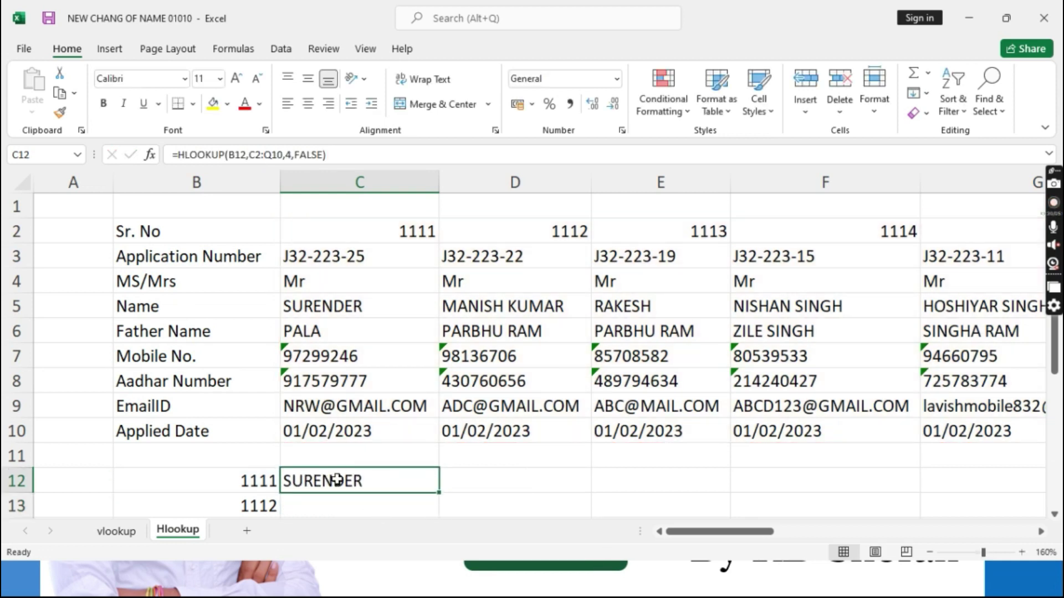
scroll(372, 483, down, 1)
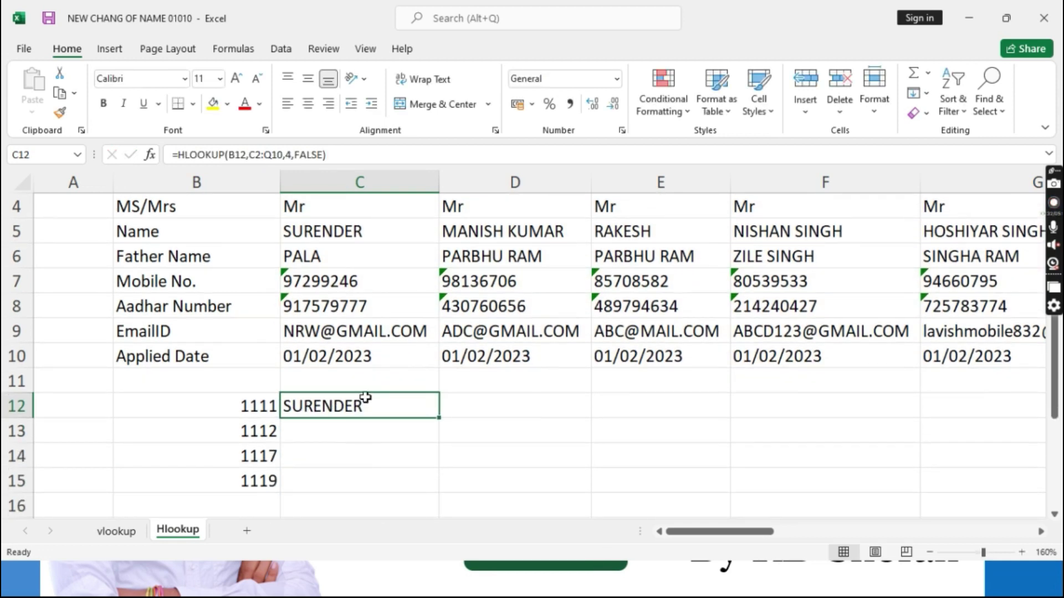
Fill the HLOOKUP formula from C12 down to C15 and check the copied cells against their lookup numbers.
drag(438, 419, 433, 489)
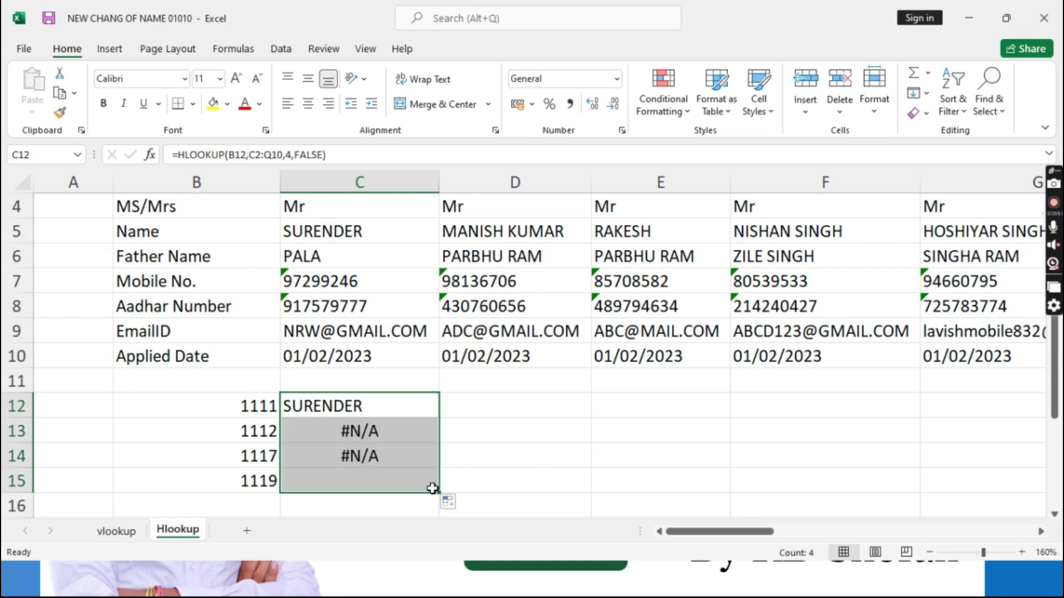
click(383, 438)
click(387, 457)
click(388, 478)
click(388, 450)
click(387, 438)
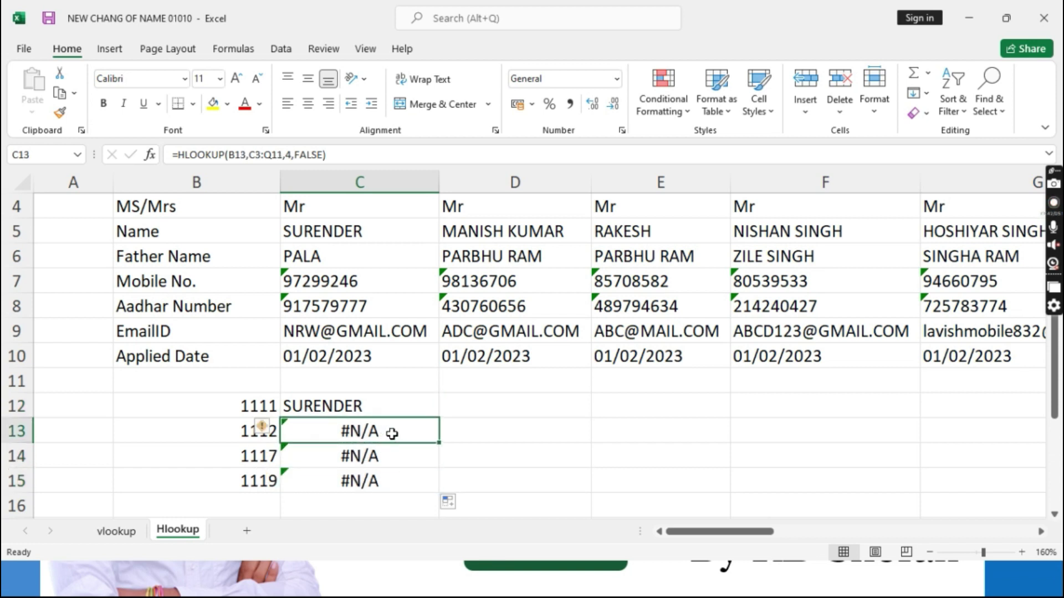
click(238, 442)
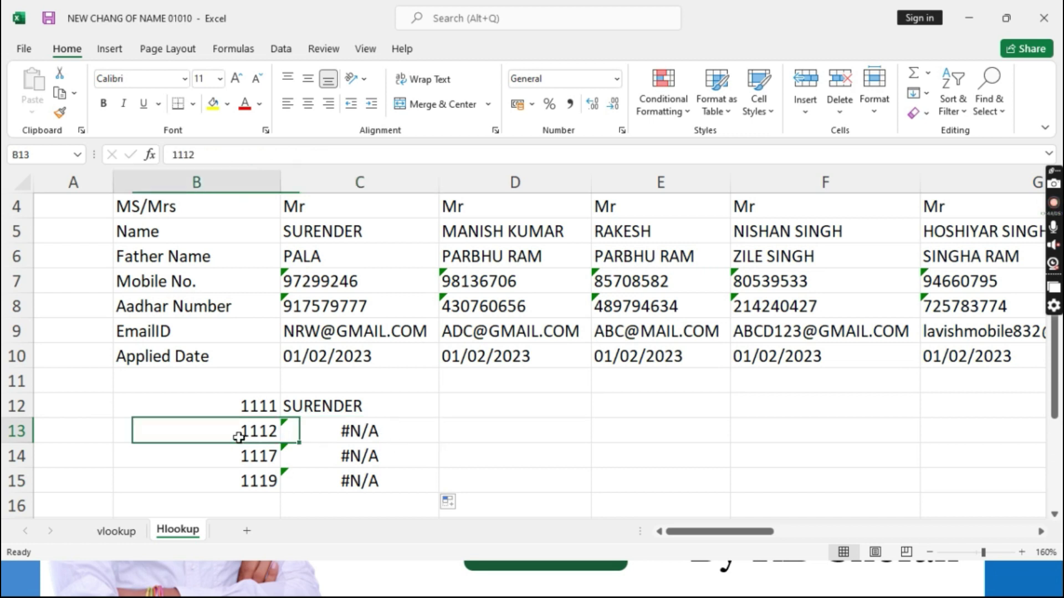
click(340, 436)
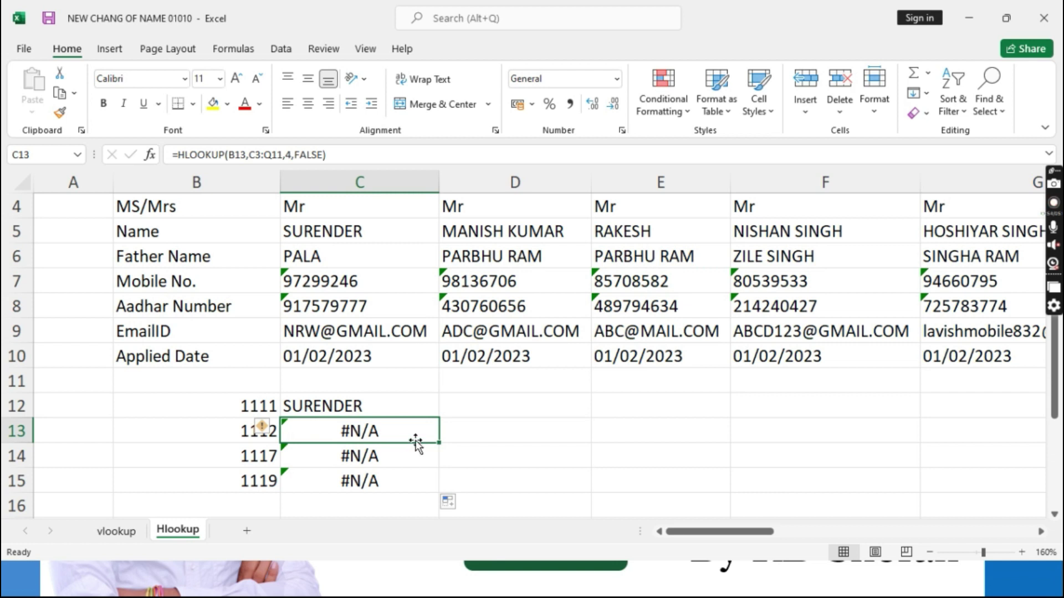
Examine the table array reference in C13's HLOOKUP formula against the source table.
double_click(367, 435)
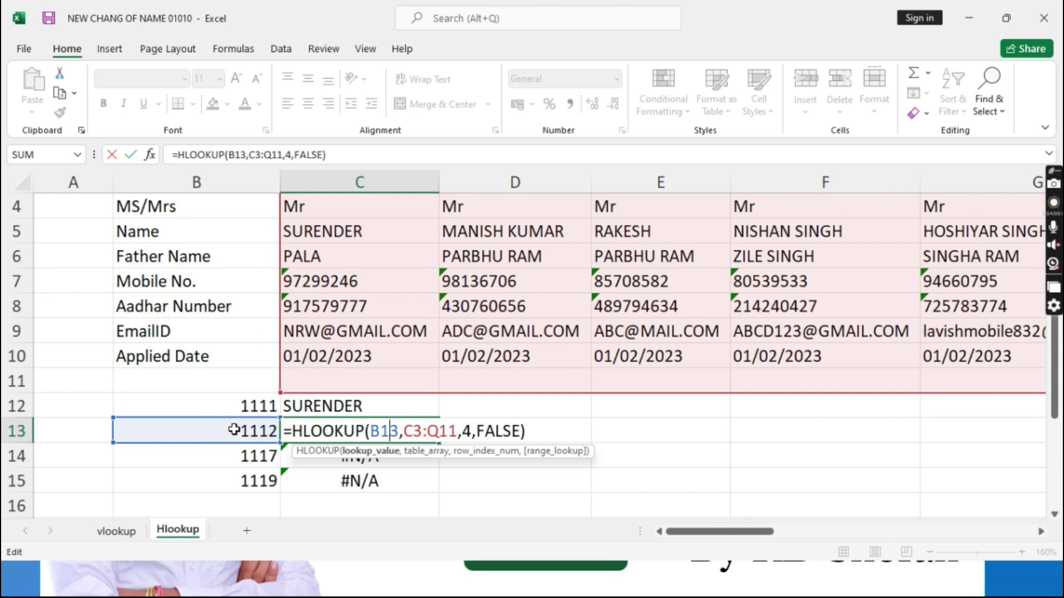
click(422, 433)
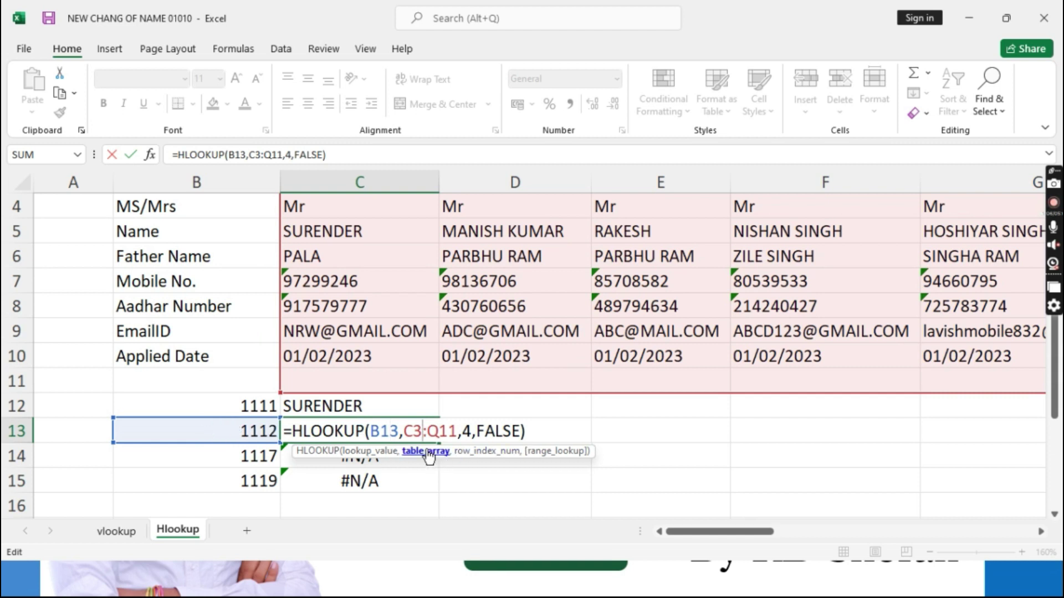
scroll(462, 396, up, 1)
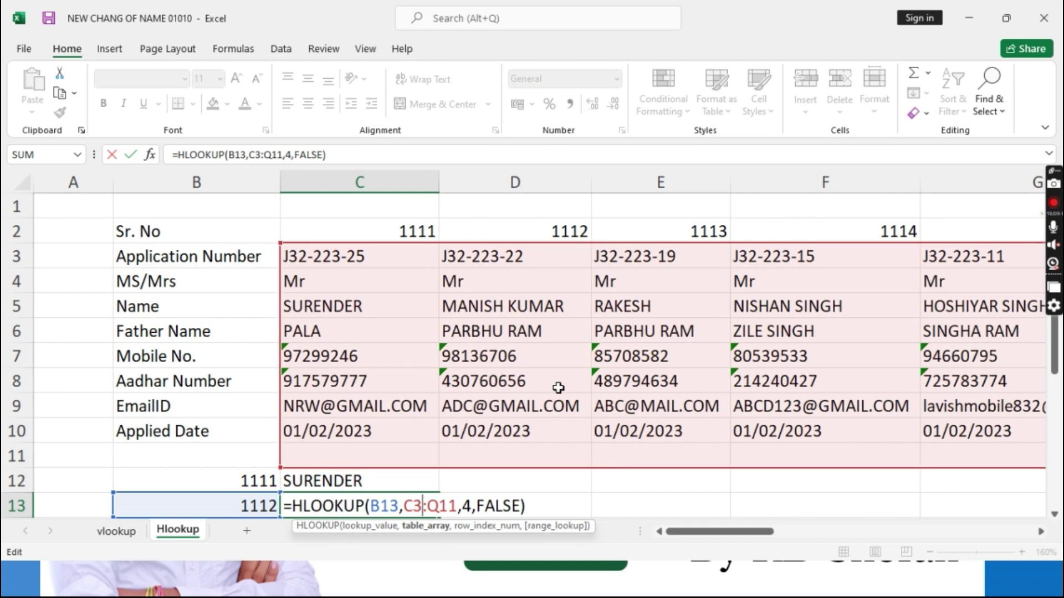
scroll(513, 395, down, 1)
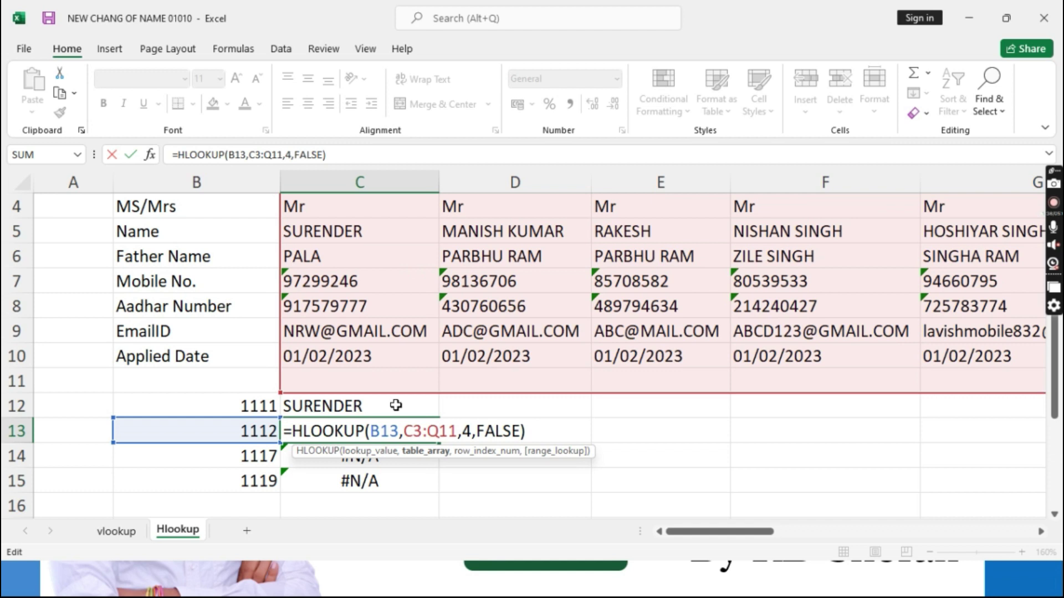
click(355, 406)
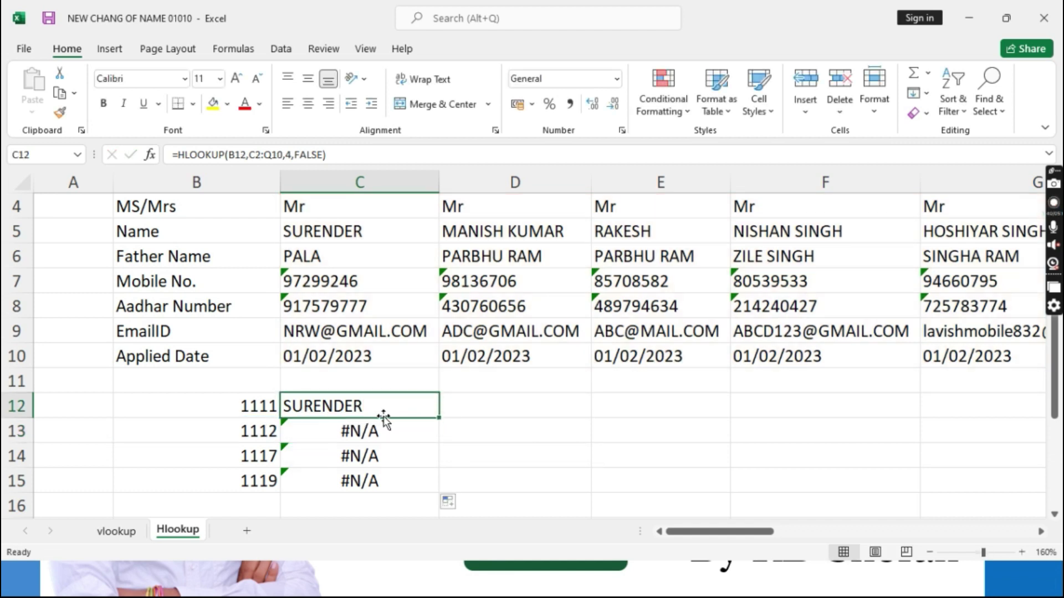
Examine the lookup value reference in C12's HLOOKUP formula and the cell it points to.
double_click(380, 417)
click(257, 406)
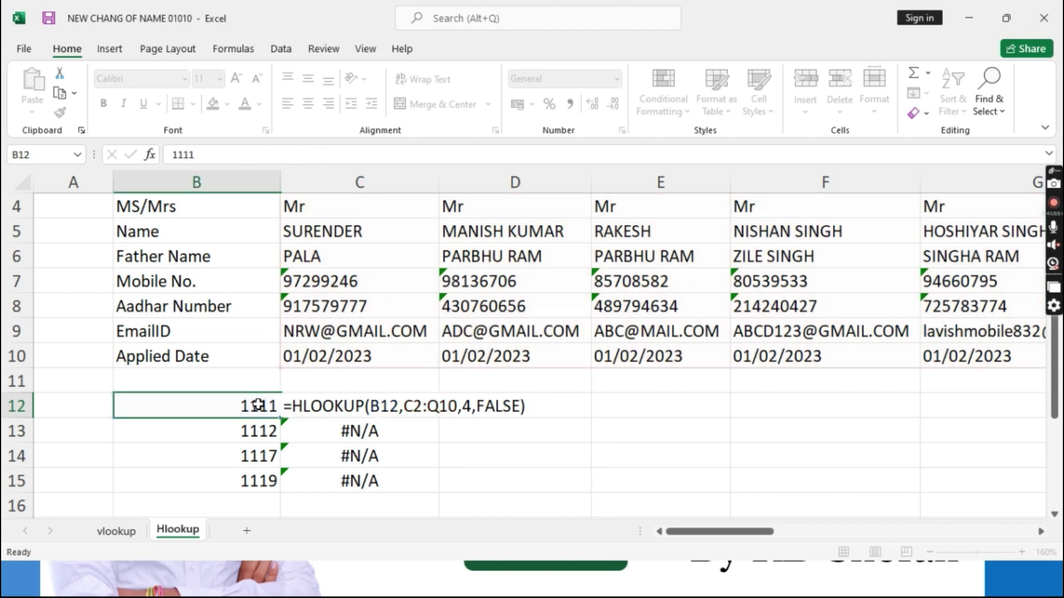
click(333, 407)
double_click(333, 407)
drag(399, 408, 370, 408)
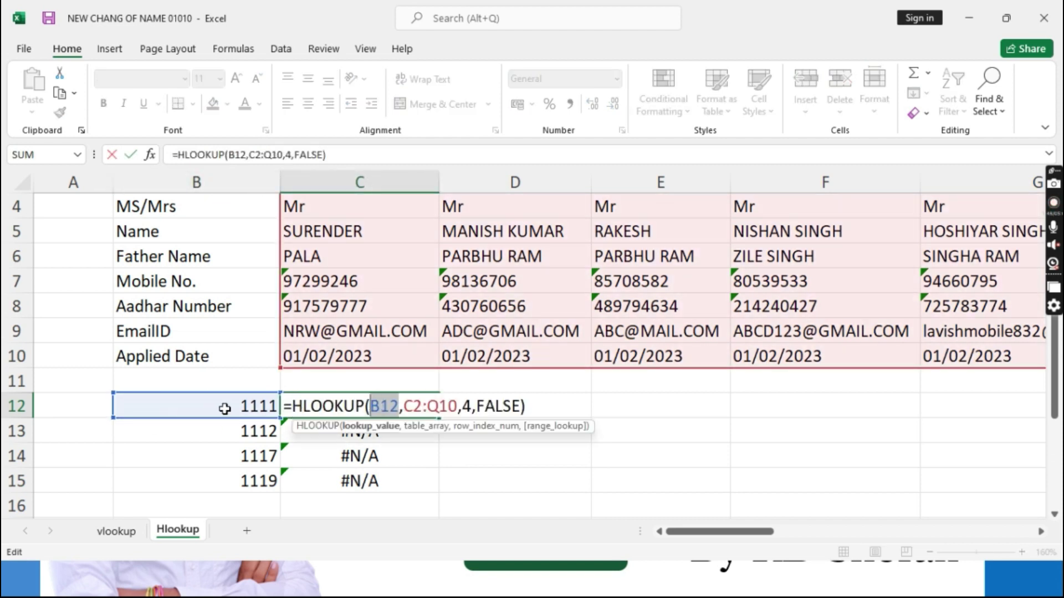
key(Return)
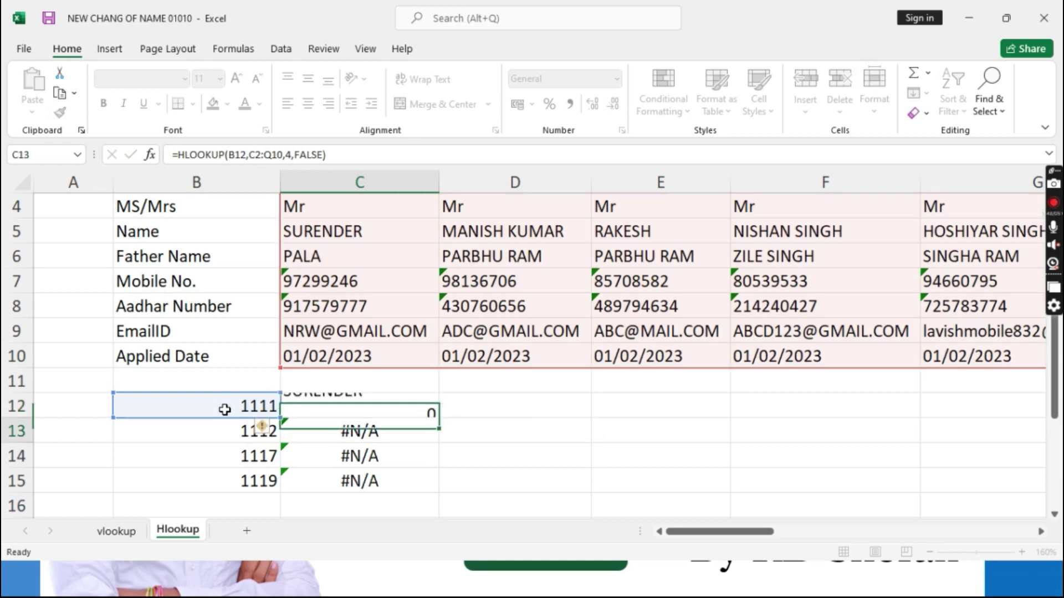
Review C13's HLOOKUP formula, comparing its lookup value and highlighted range with the source table.
double_click(355, 431)
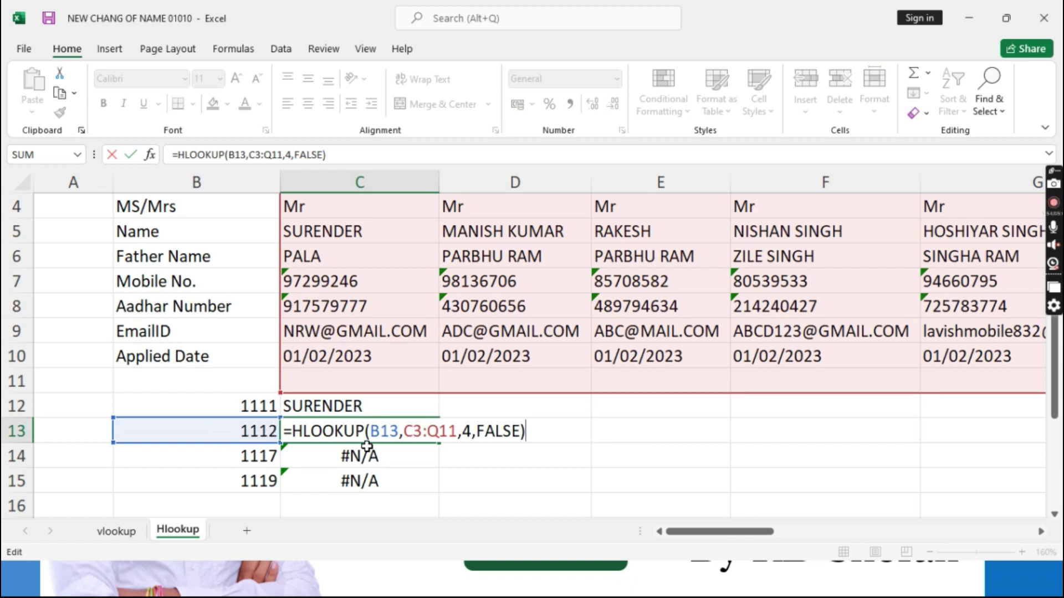
drag(400, 431, 371, 431)
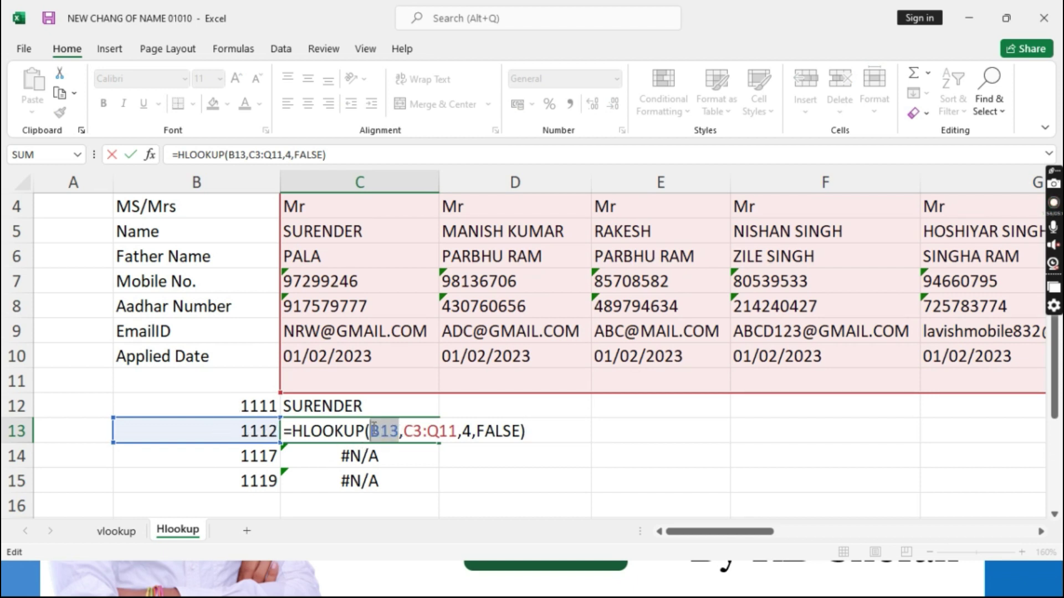
click(389, 431)
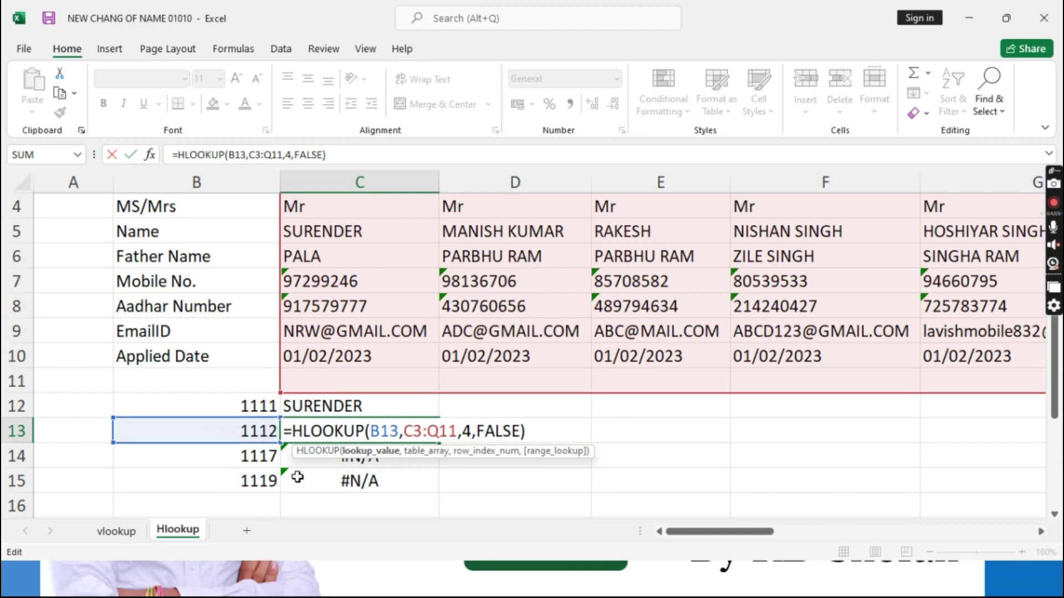
scroll(299, 478, up, 1)
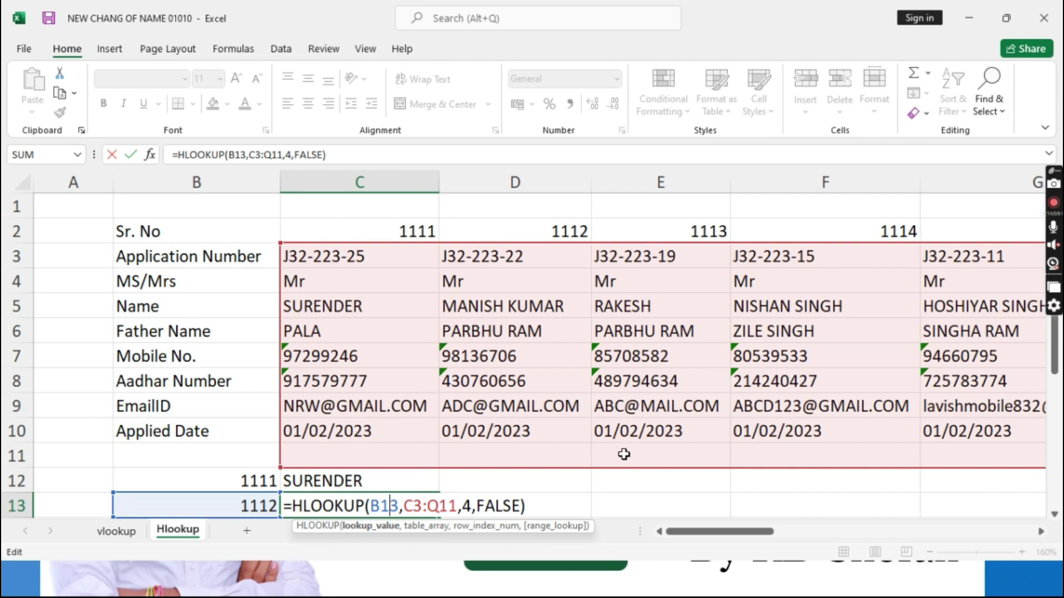
scroll(421, 443, down, 1)
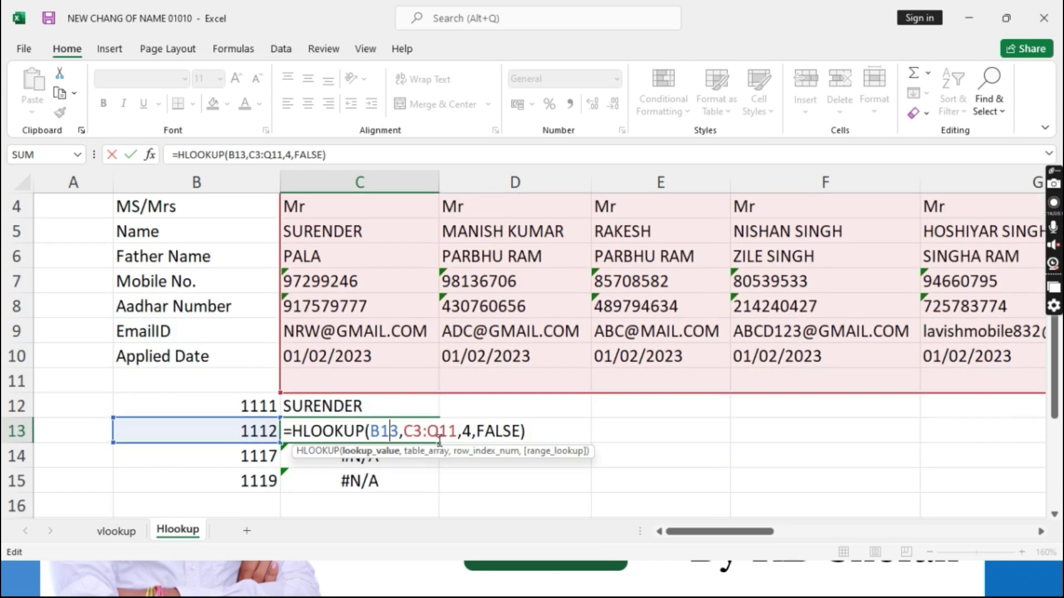
Clear the copied HLOOKUP formulas from C13:C15.
key(ctrl+Return)
drag(355, 431, 350, 481)
key(Delete)
Select the source data range C2:Q10 and review it alongside the lookup numbers below the table.
scroll(368, 471, up, 1)
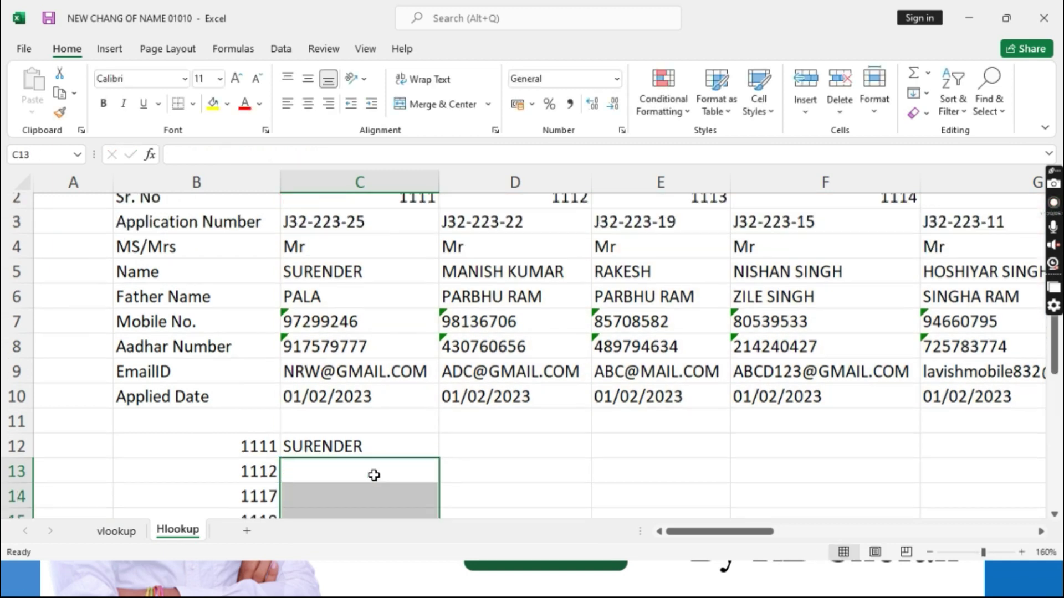
drag(339, 231, 632, 446)
drag(961, 538, 557, 544)
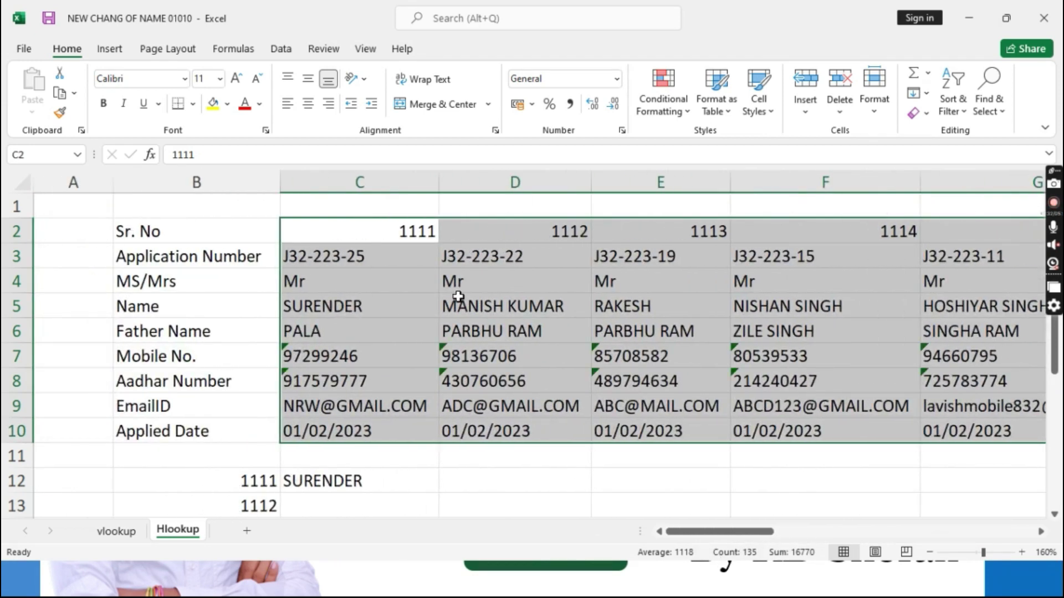
scroll(209, 460, down, 1)
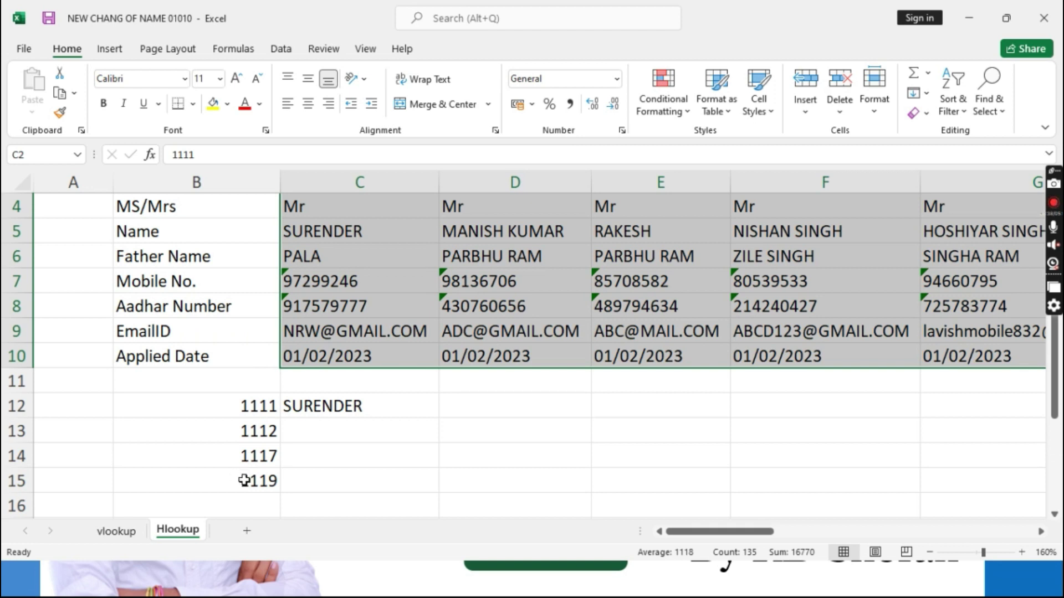
scroll(288, 477, up, 1)
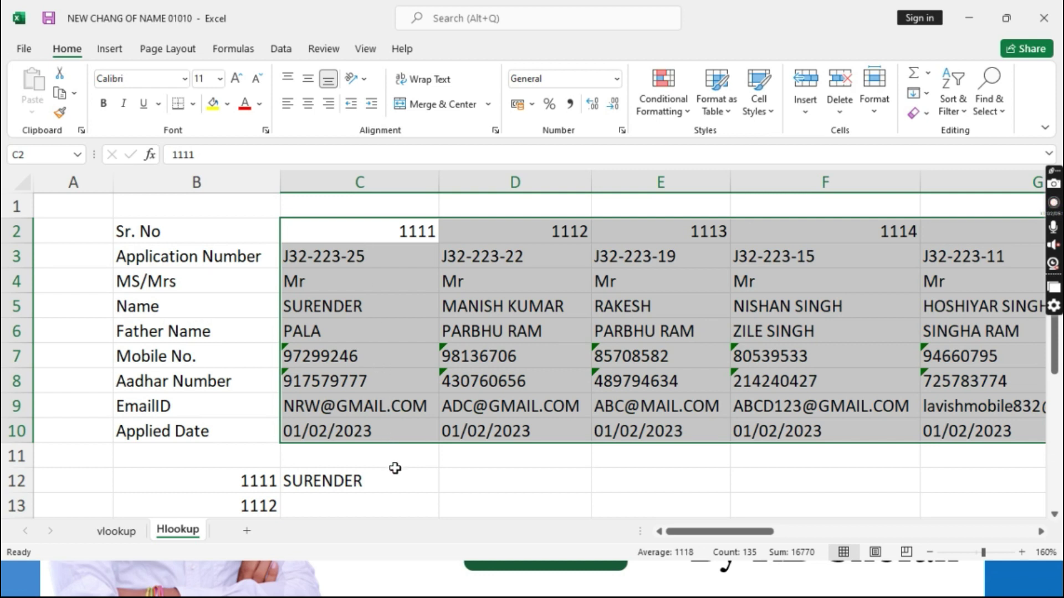
Copy the HLOOKUP formula in C12 down through C15.
click(328, 501)
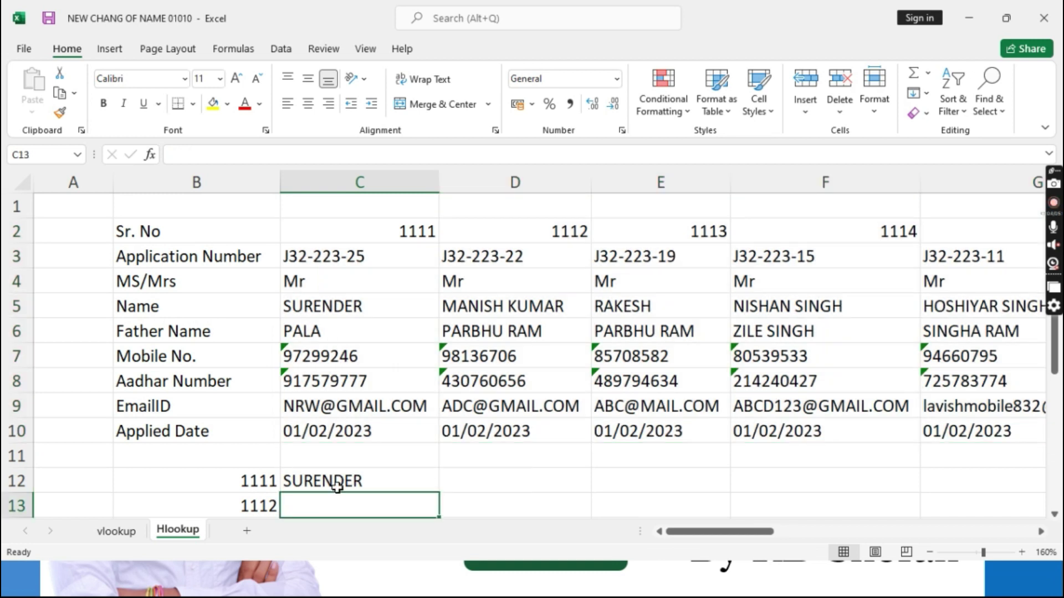
click(338, 486)
scroll(339, 485, down, 1)
scroll(338, 483, down, 1)
drag(441, 418, 439, 486)
Replace the table array in C13's HLOOKUP formula with the range C2:Q10.
click(376, 434)
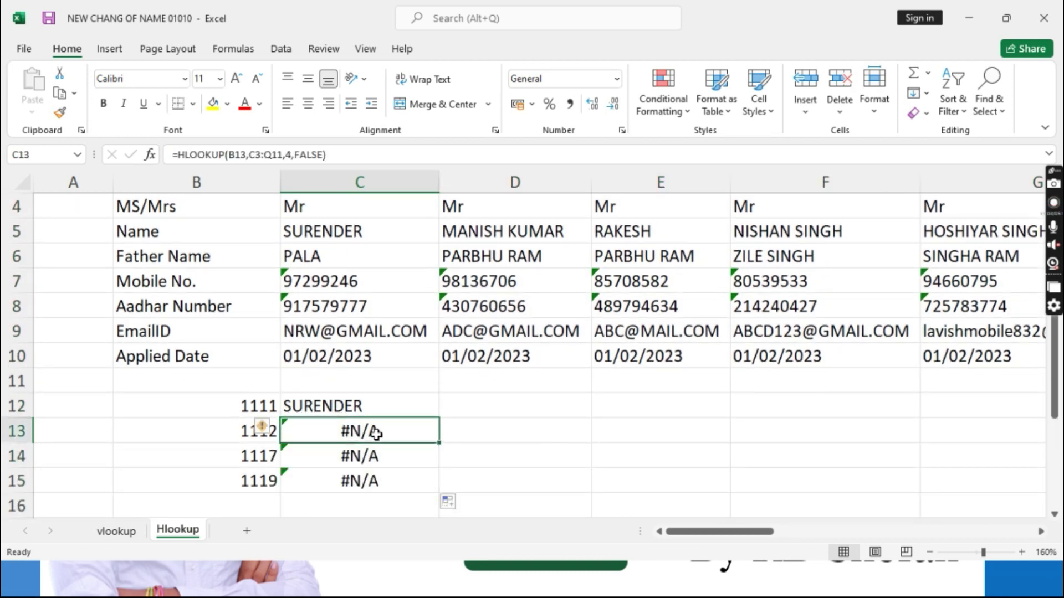
key(F2)
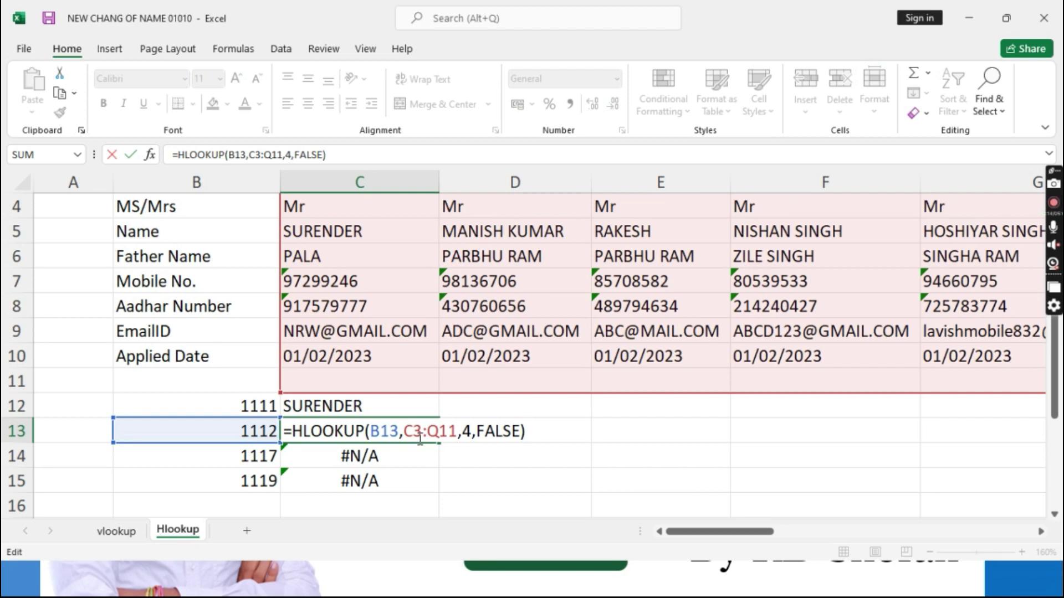
click(421, 437)
drag(454, 430, 428, 432)
click(445, 430)
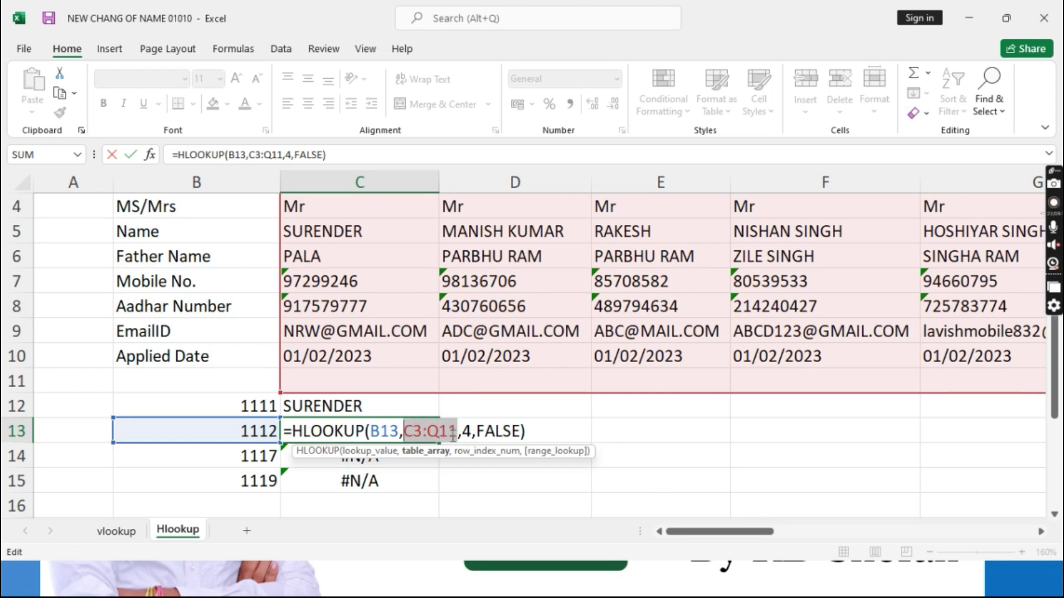
key(BackSpace)
scroll(261, 185, up, 1)
drag(316, 228, 672, 429)
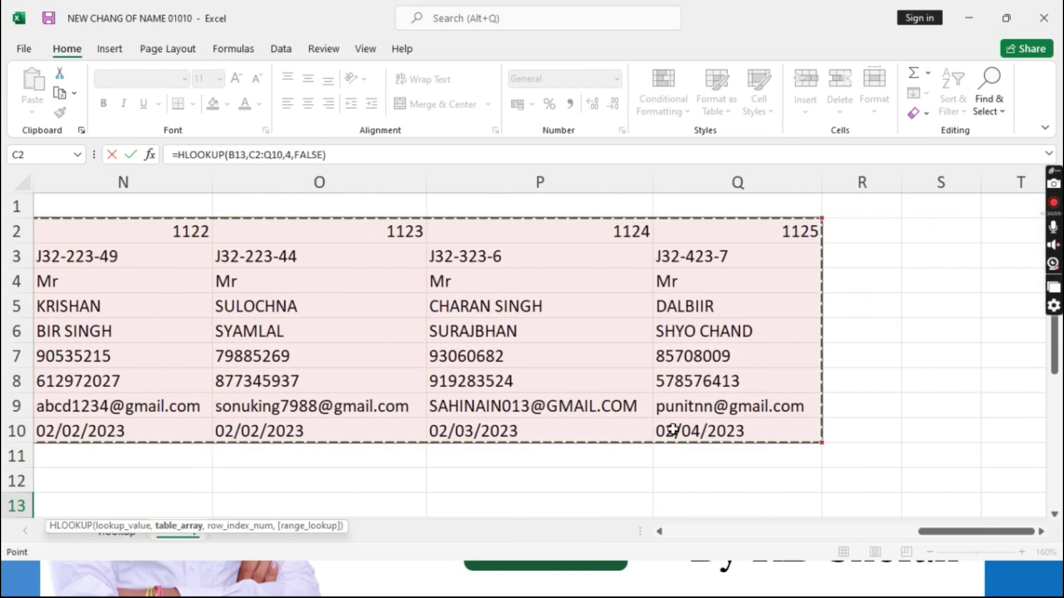
scroll(767, 552, left, 5)
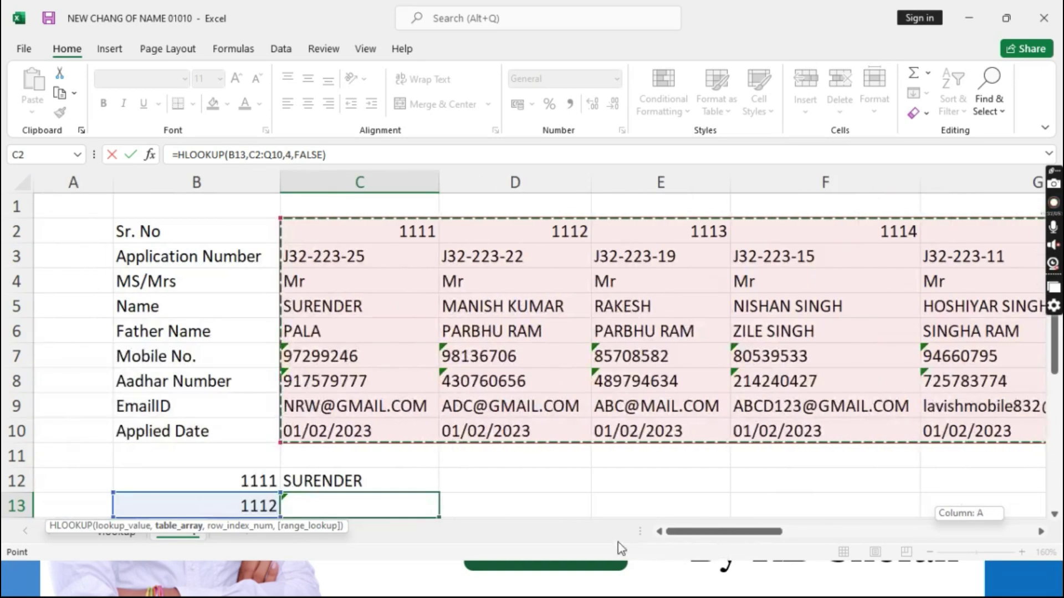
scroll(319, 380, down, 2)
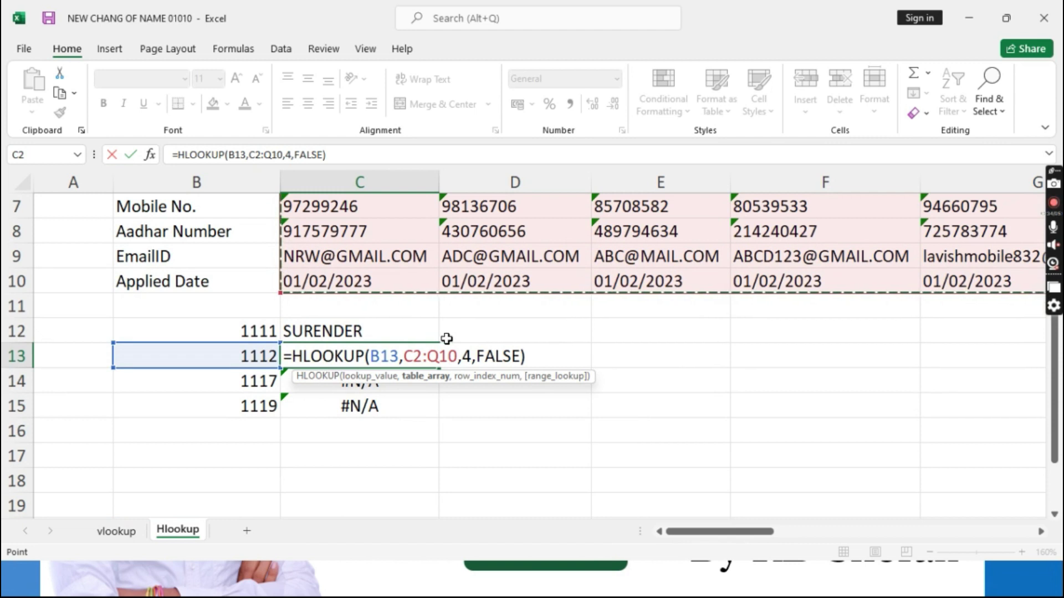
key(Return)
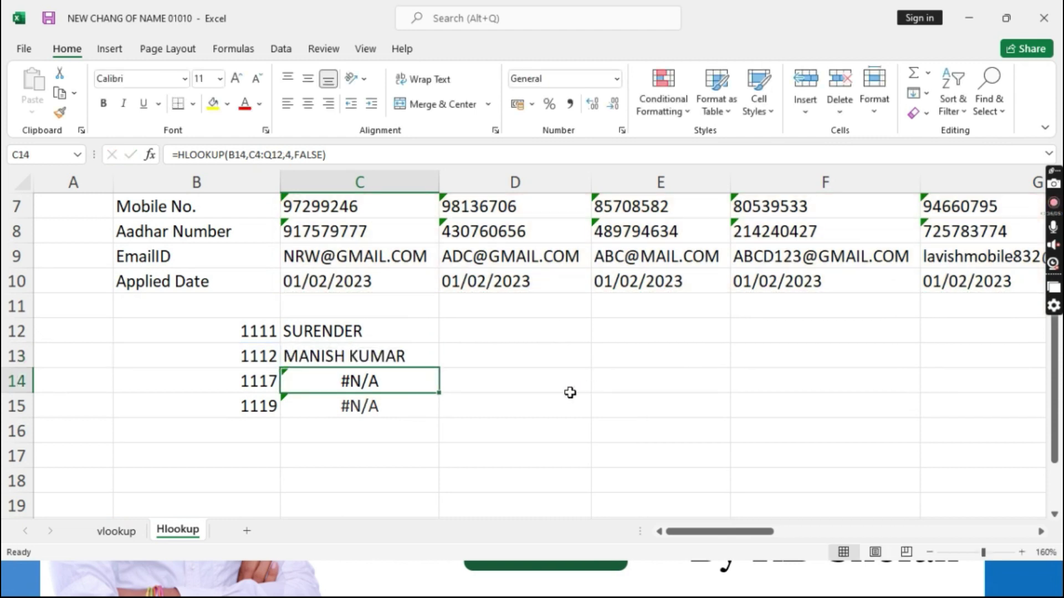
Check the name returned in C13 against the source table column for serial number 1112.
click(268, 365)
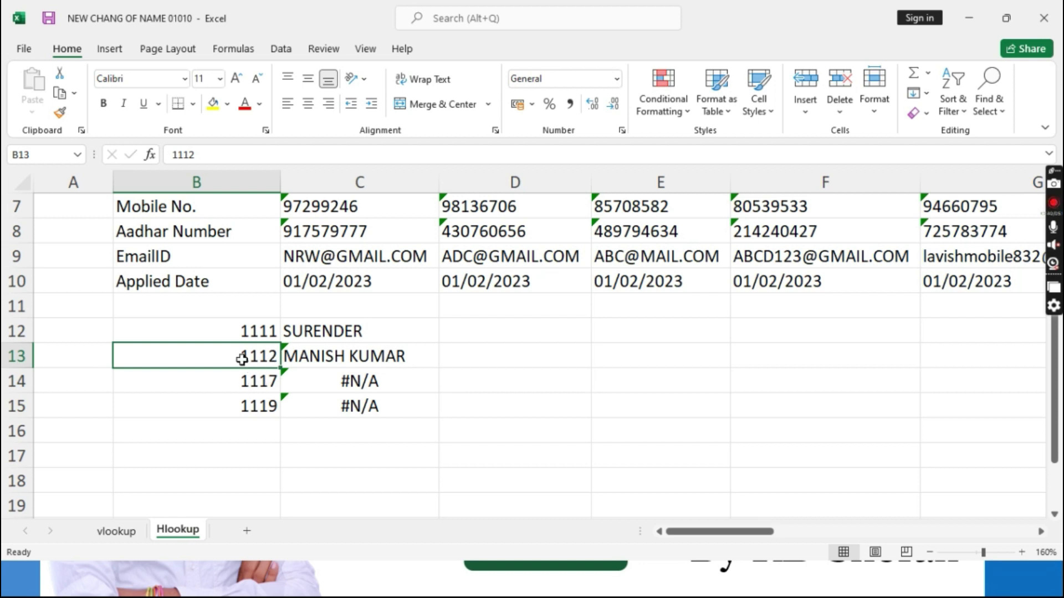
scroll(252, 359, up, 2)
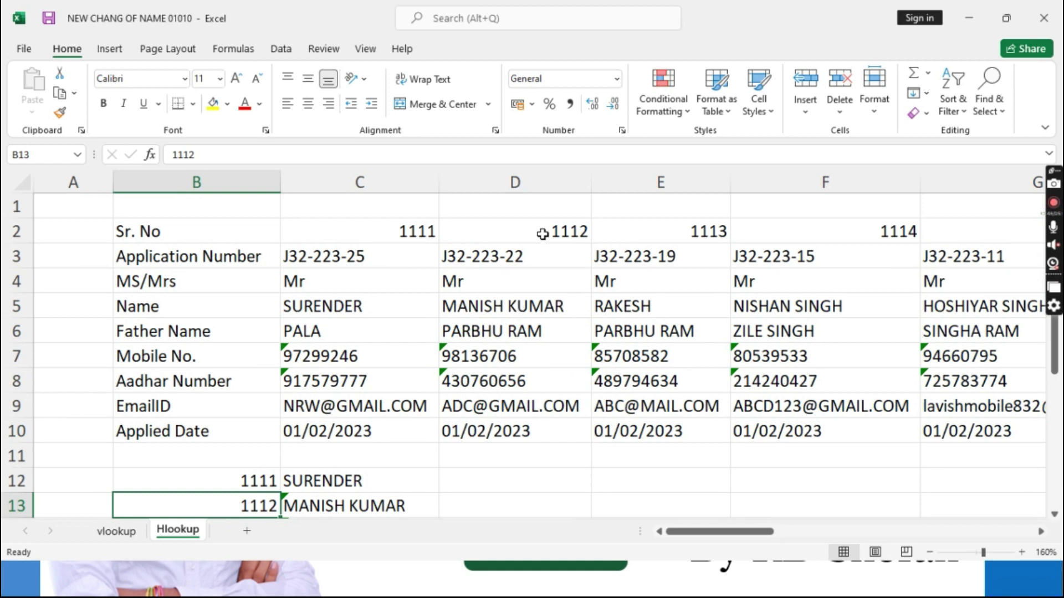
scroll(366, 377, down, 2)
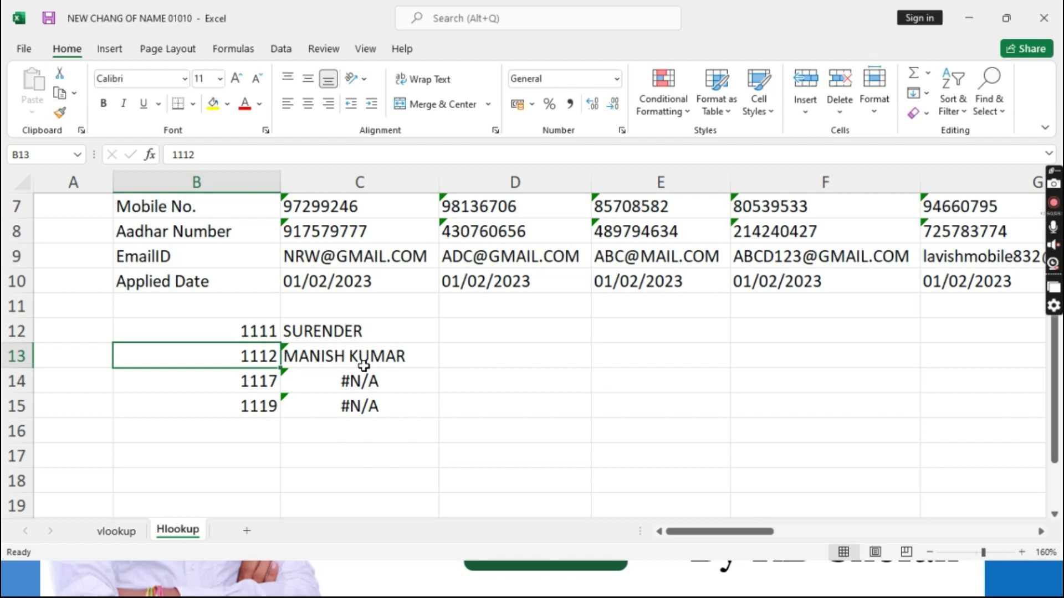
Replace the table array in C14's HLOOKUP formula with the range C2:Q10.
click(380, 380)
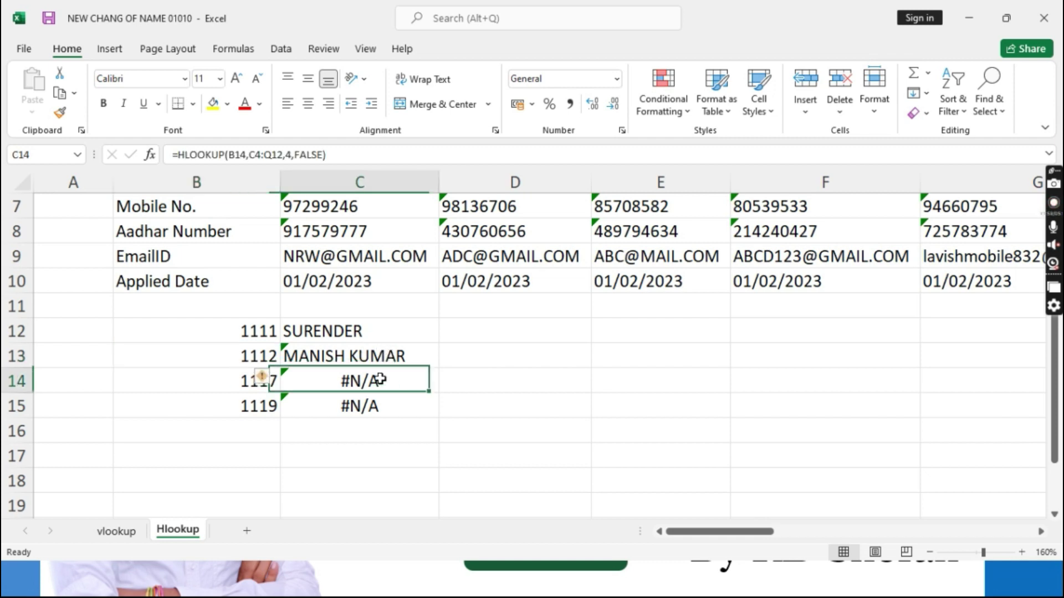
double_click(380, 379)
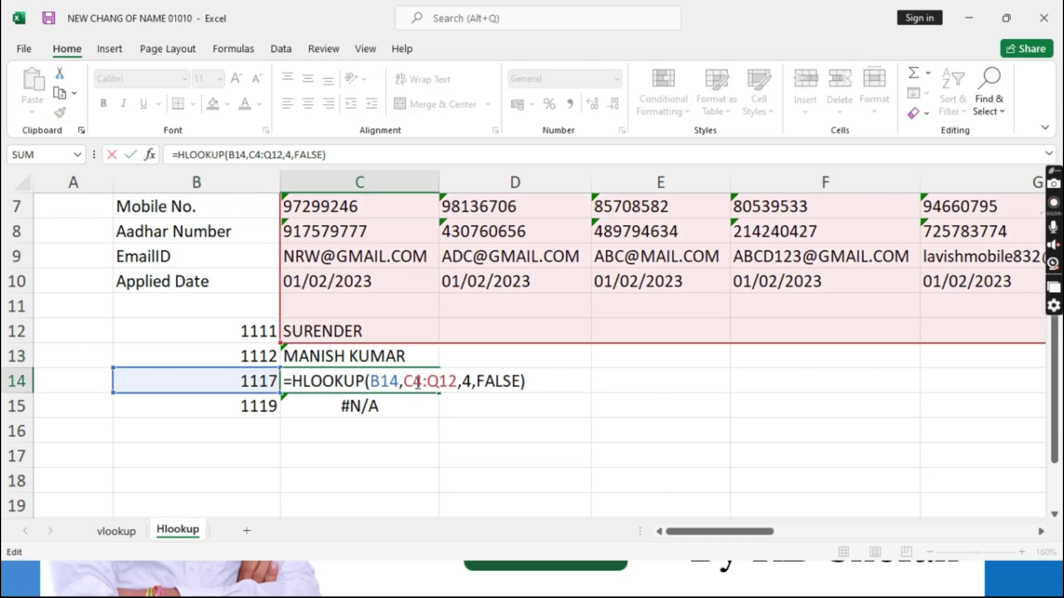
drag(405, 380, 458, 381)
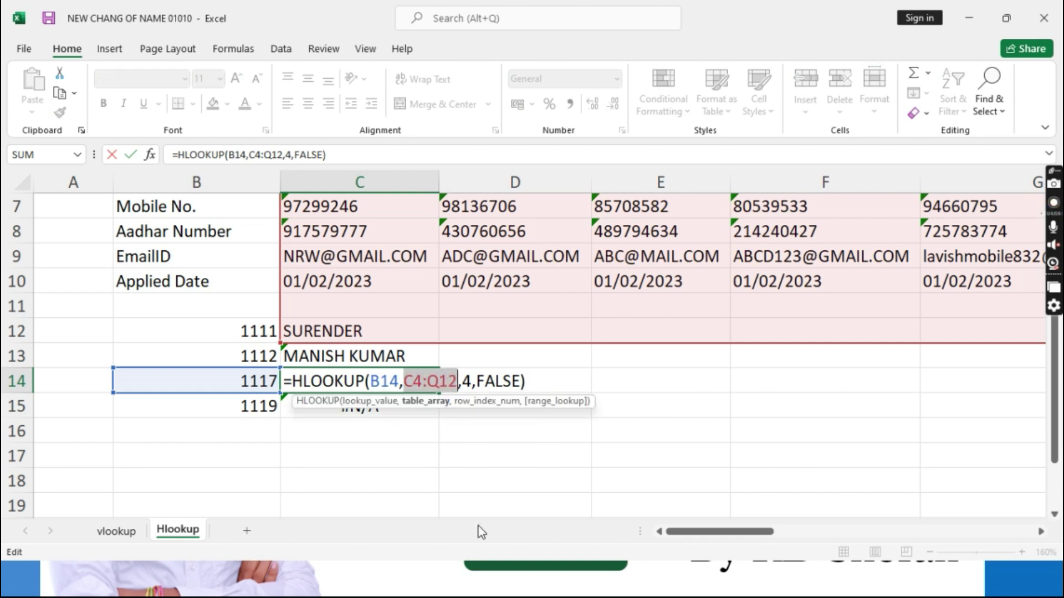
key(BackSpace)
scroll(386, 478, up, 2)
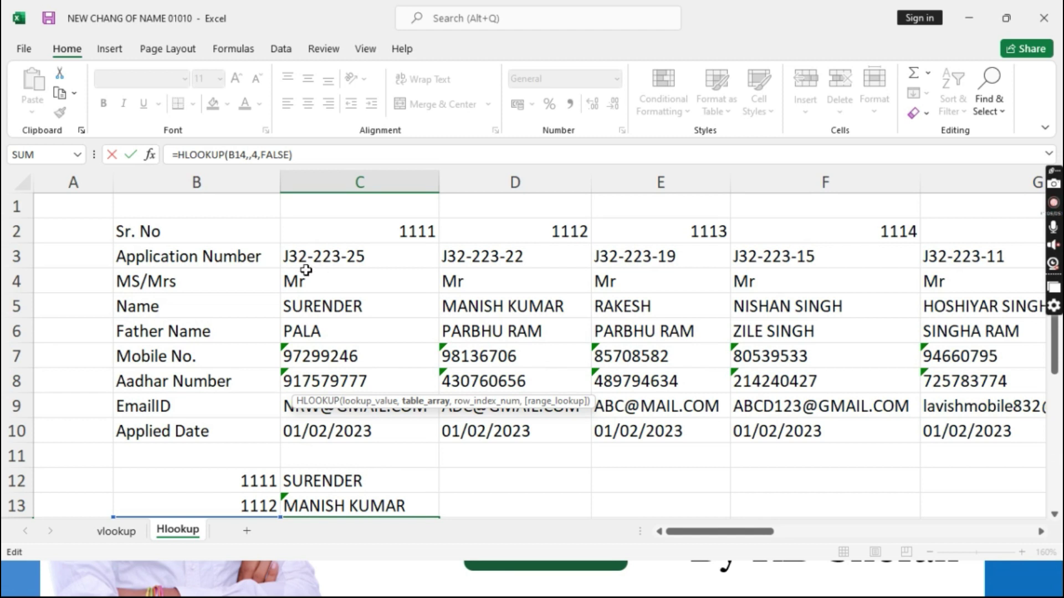
drag(334, 231, 989, 424)
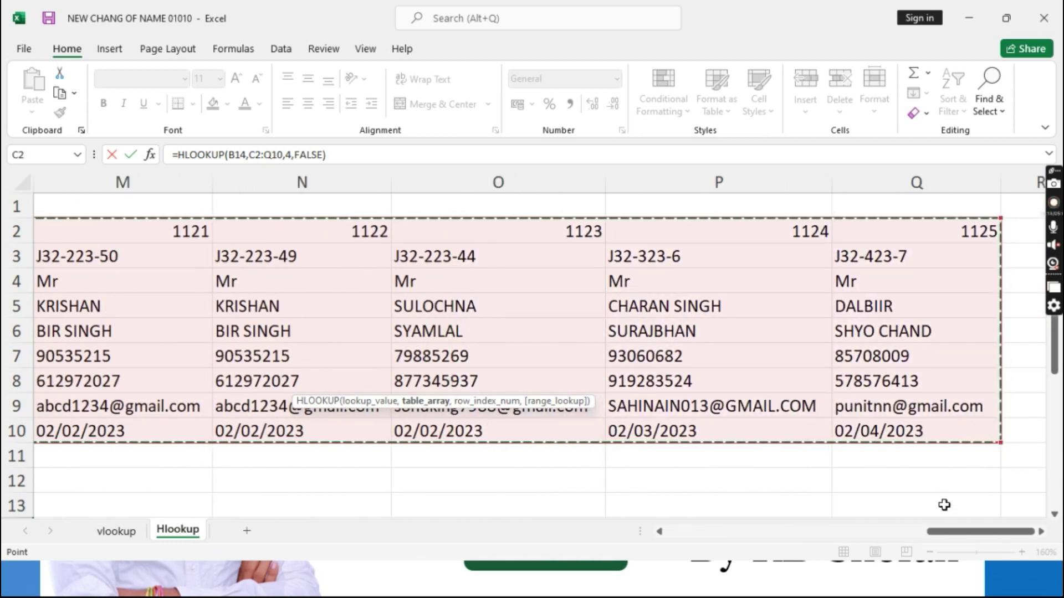
drag(955, 534, 676, 541)
scroll(380, 410, down, 1)
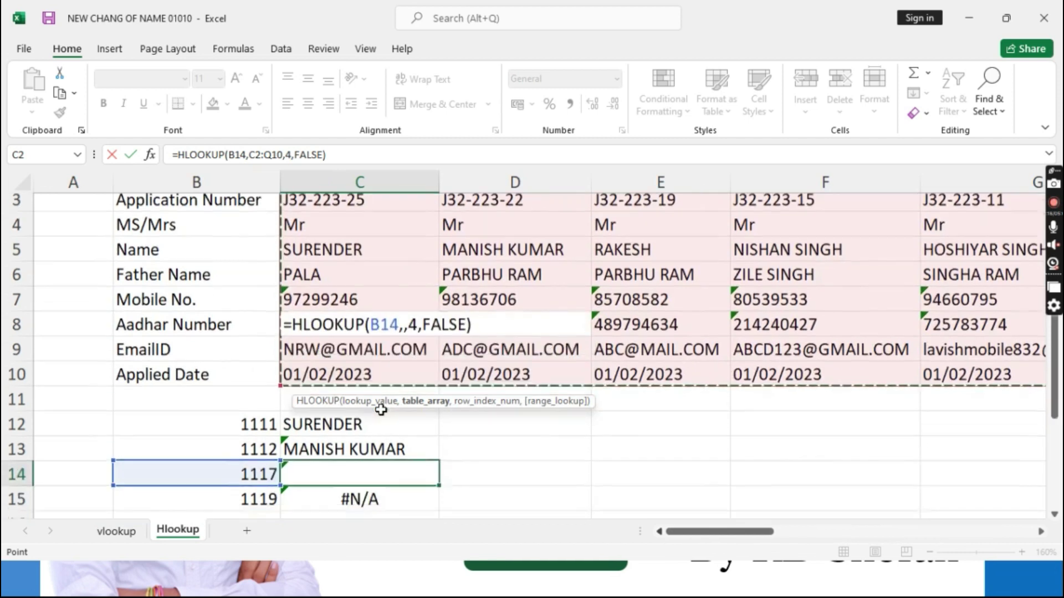
scroll(380, 410, down, 2)
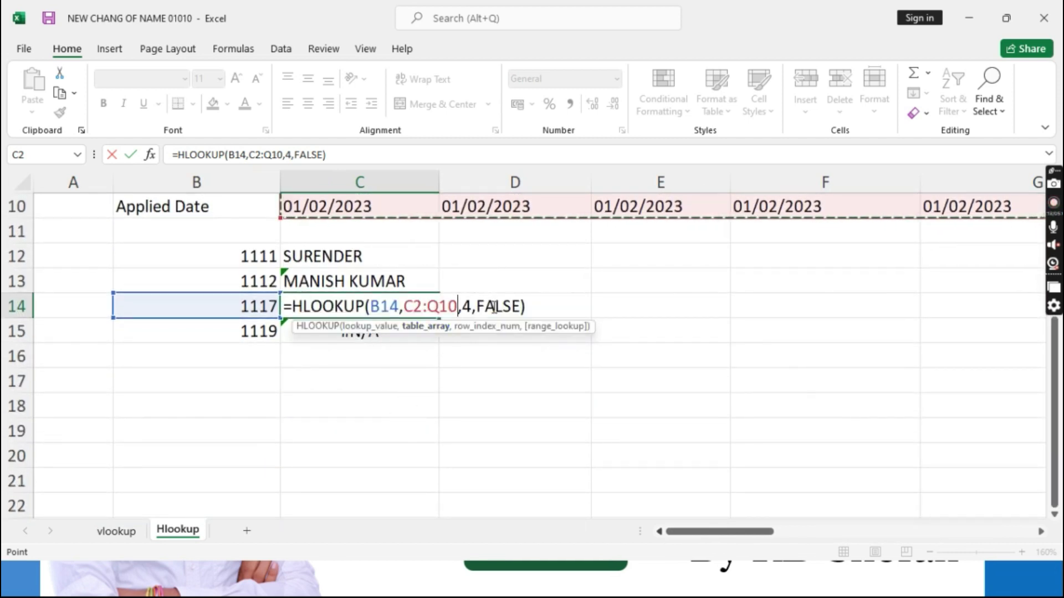
key(Return)
click(334, 311)
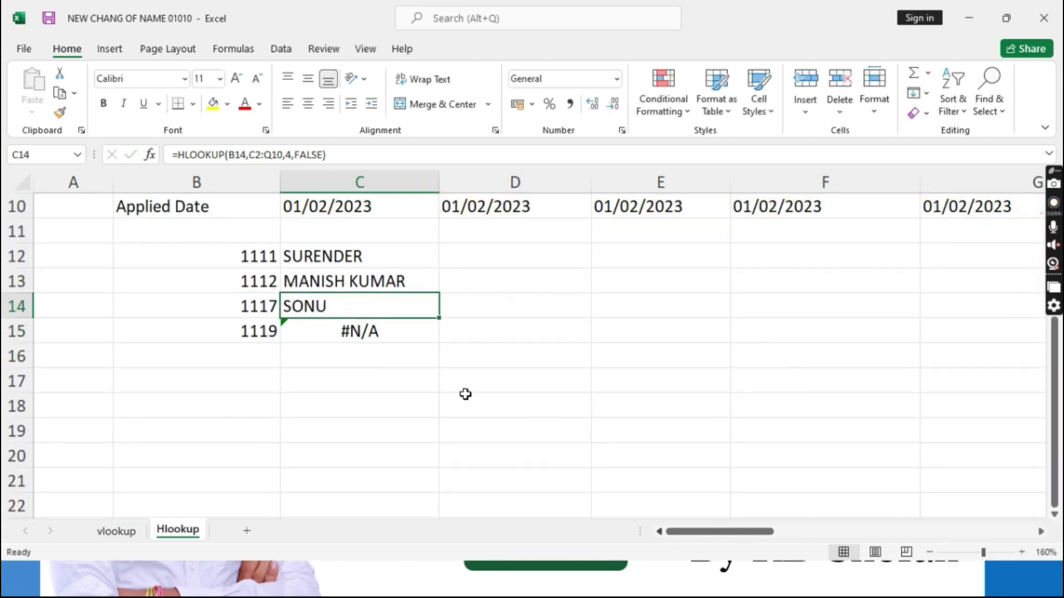
Check the name returned in C14 against the source table column for serial number 1117.
scroll(465, 394, up, 3)
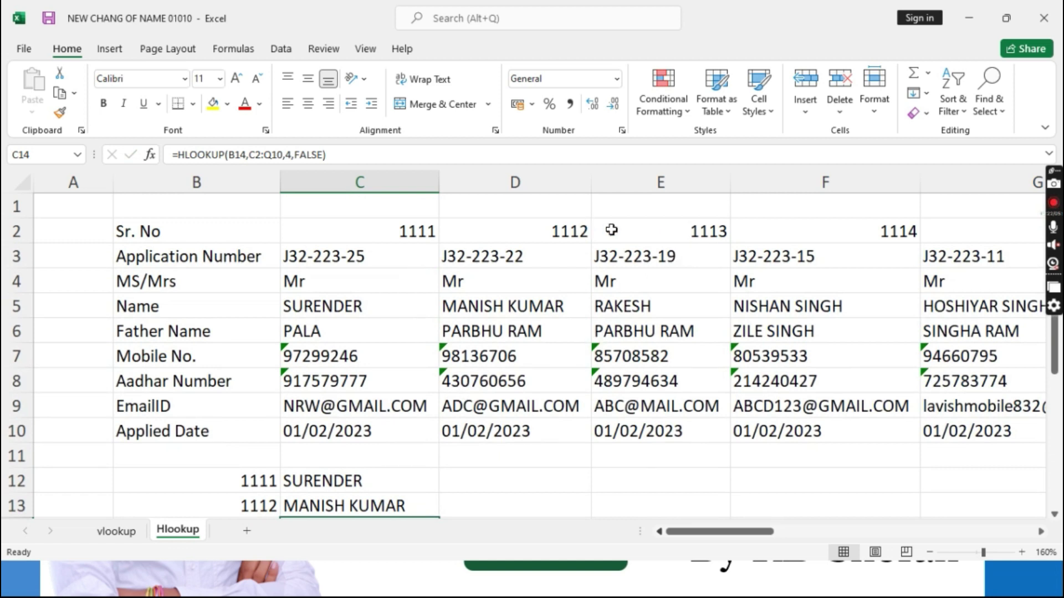
click(678, 231)
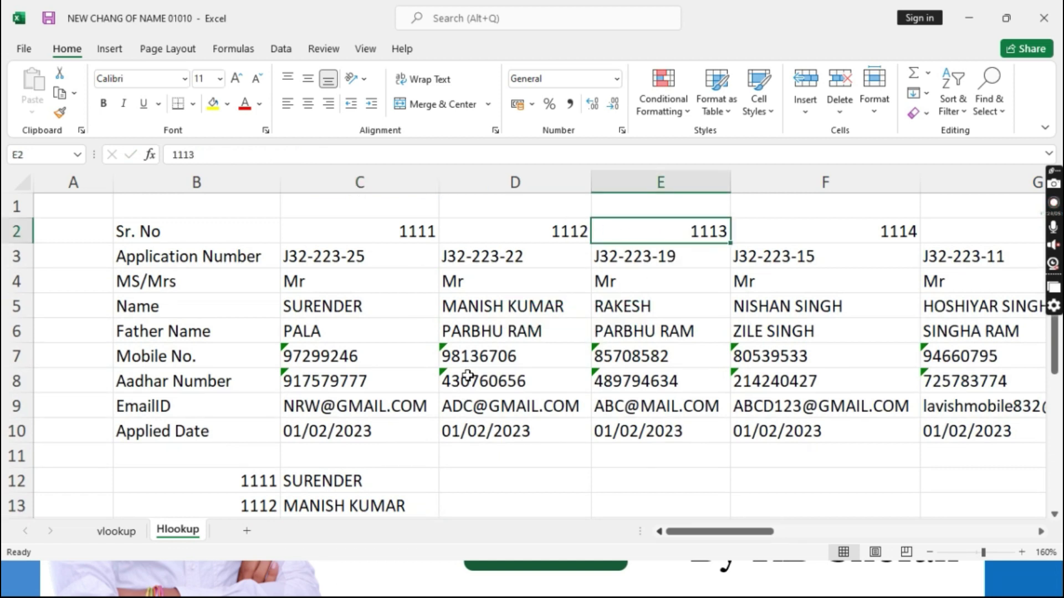
scroll(465, 375, down, 2)
drag(706, 530, 844, 532)
scroll(637, 389, up, 2)
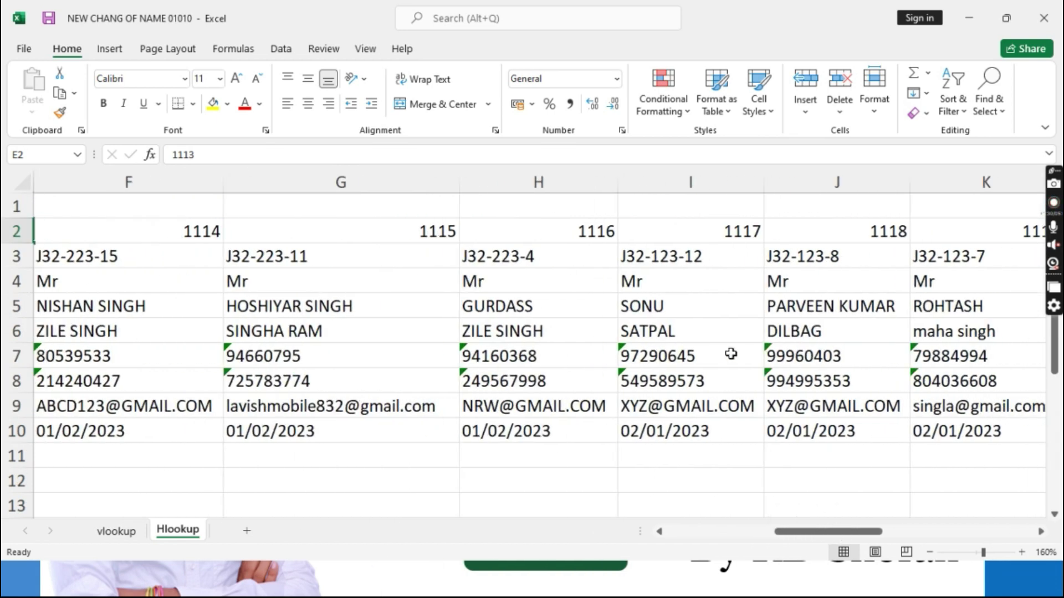
click(739, 231)
click(647, 311)
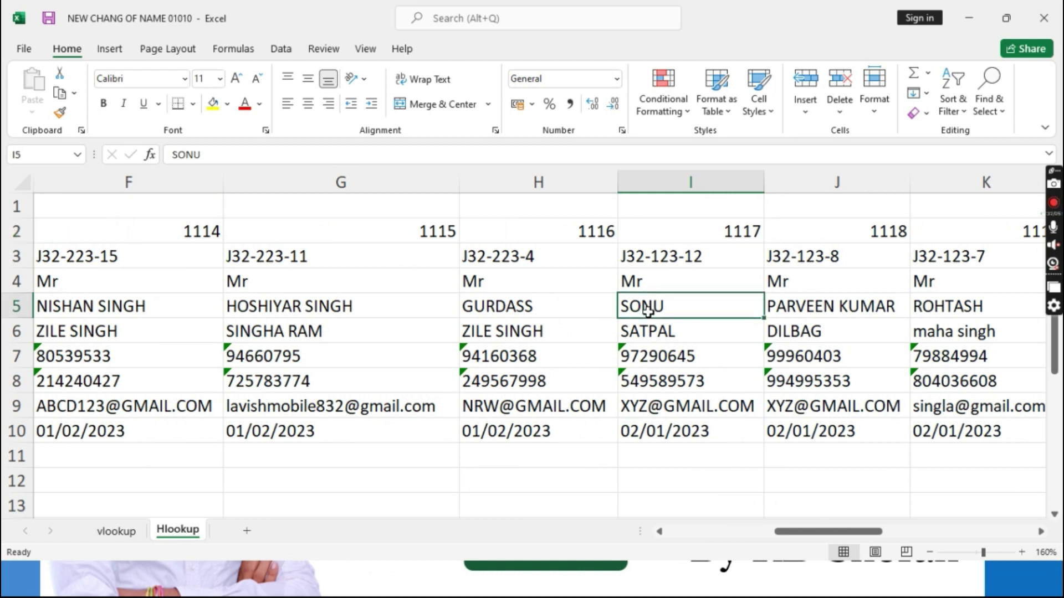
drag(815, 532, 706, 532)
scroll(282, 481, down, 1)
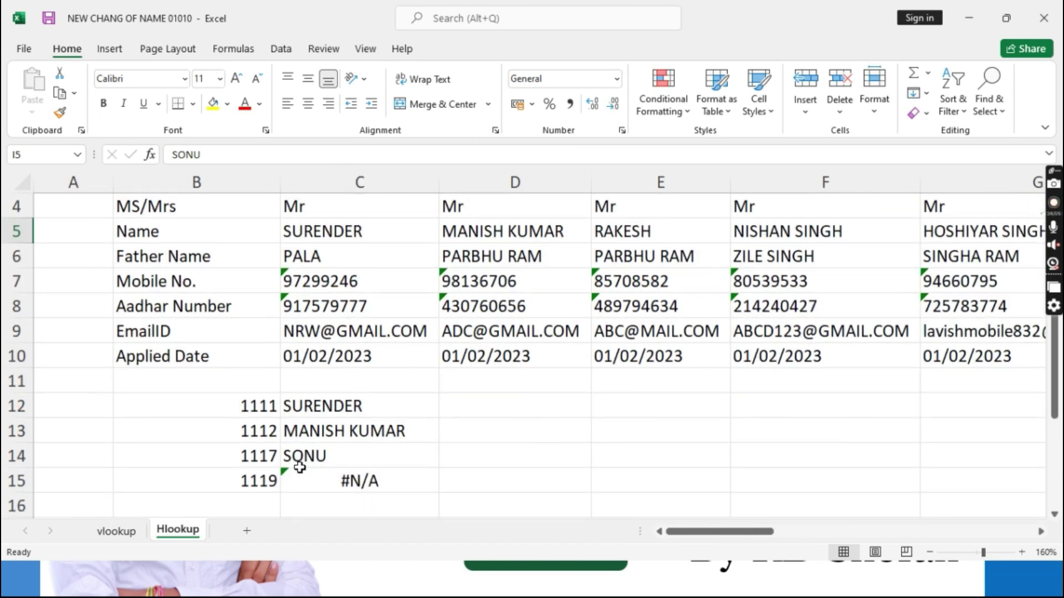
Clear the HLOOKUP formulas from C13 through C15, keeping only the one in C12.
click(334, 406)
scroll(337, 410, down, 1)
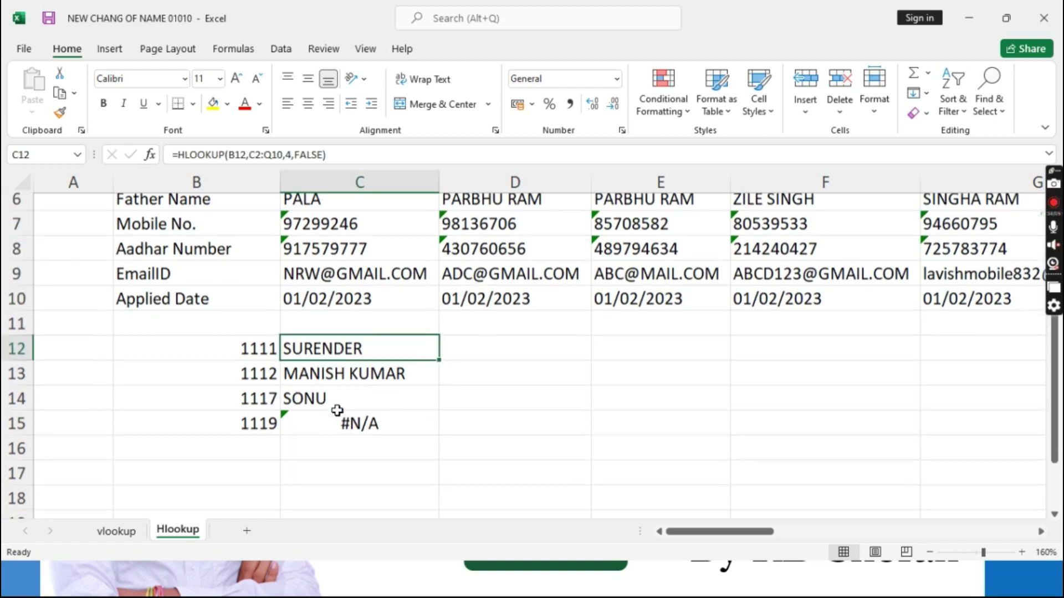
click(356, 357)
click(346, 384)
click(356, 406)
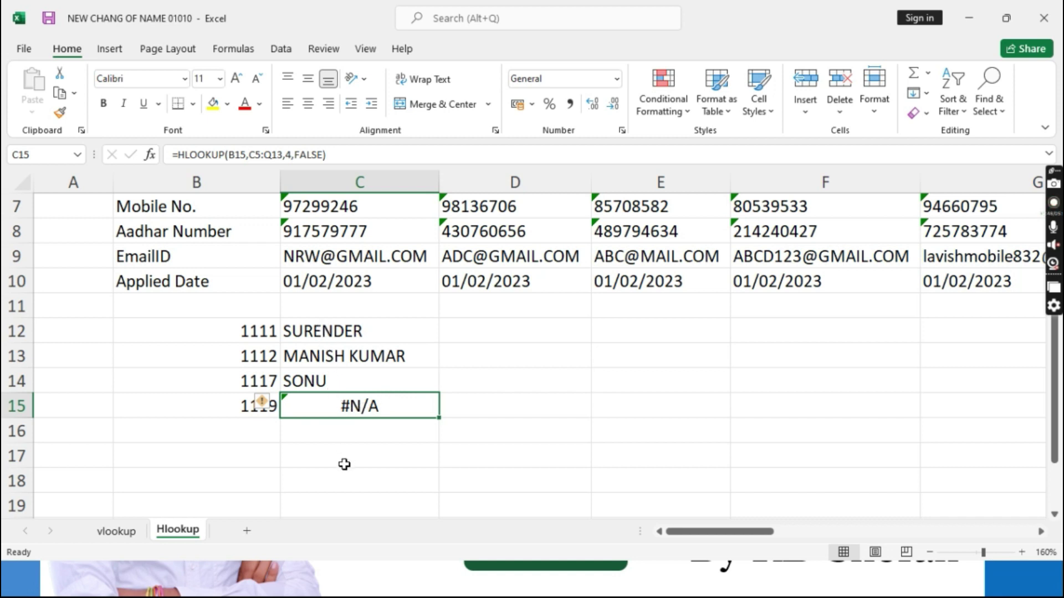
scroll(343, 443, up, 1)
drag(354, 432, 374, 490)
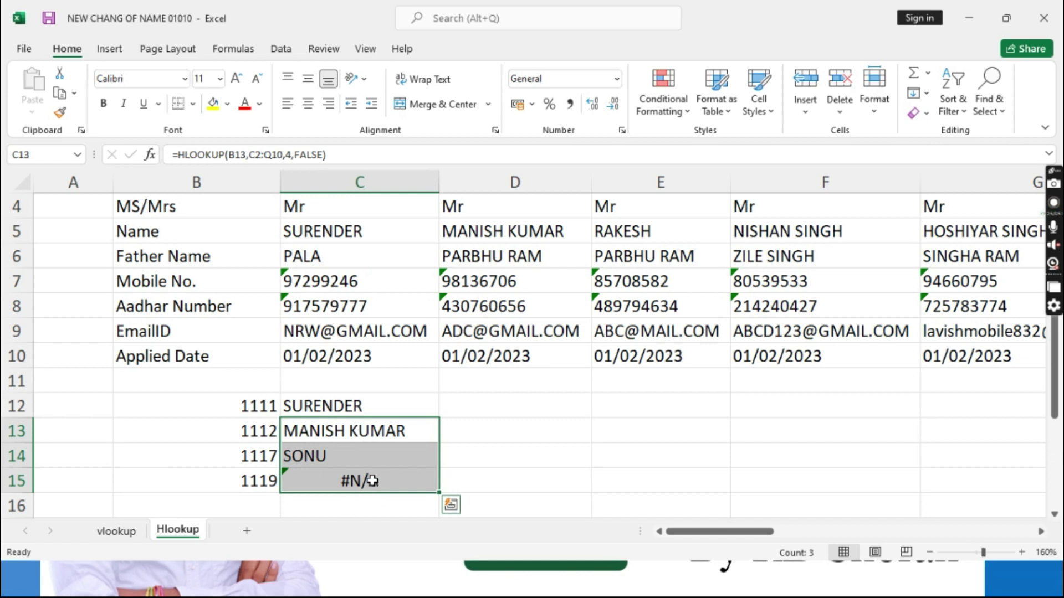
key(Delete)
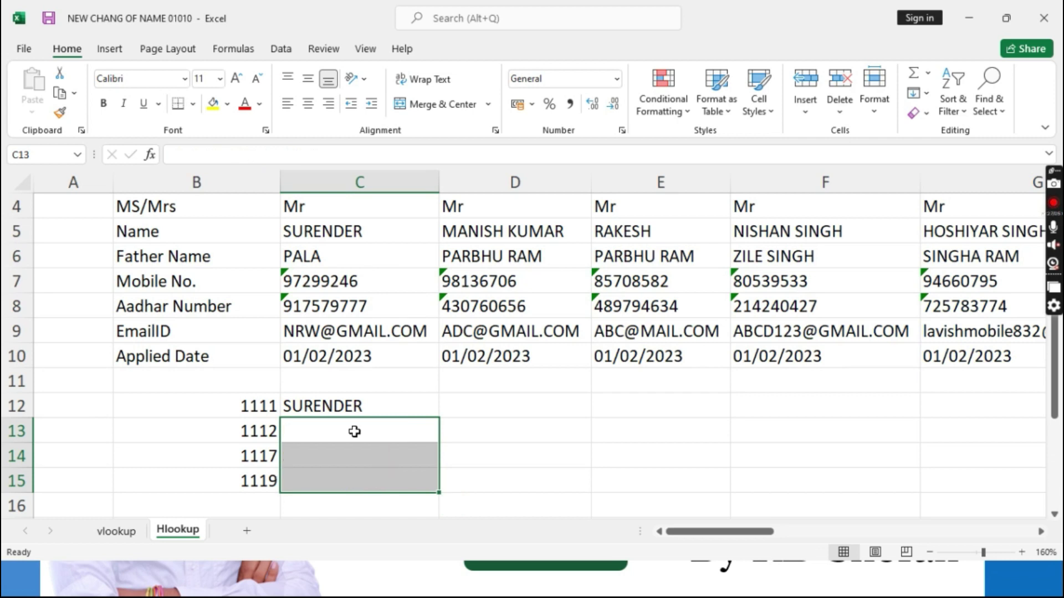
Review C12's HLOOKUP formula and the lookup numbers in B12 through B15 against the source table.
click(334, 406)
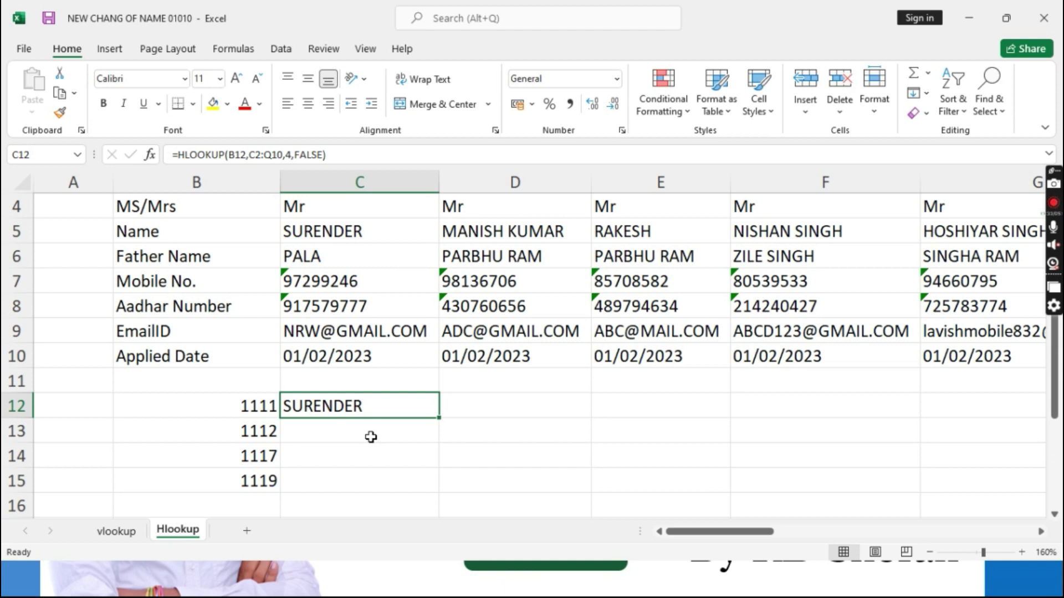
scroll(371, 438, up, 1)
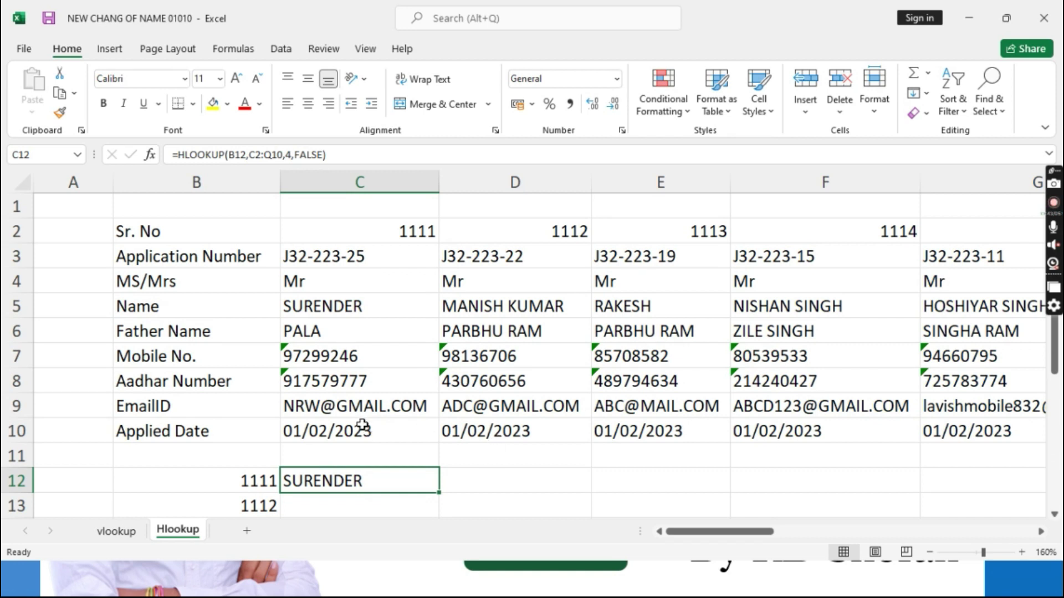
scroll(354, 430, down, 1)
drag(244, 407, 247, 480)
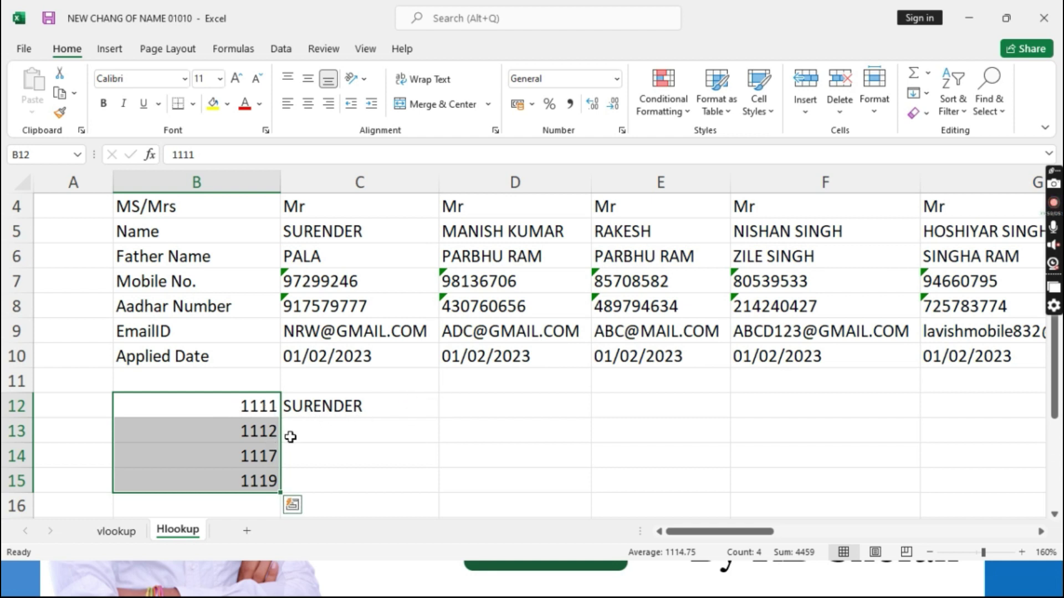
click(239, 437)
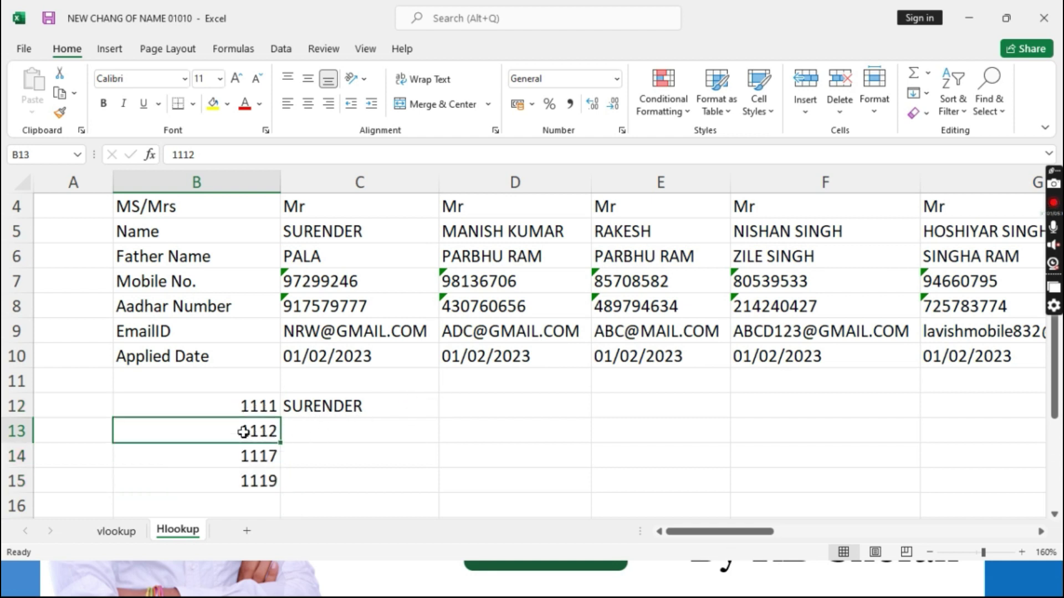
click(266, 465)
click(264, 480)
drag(252, 408, 263, 477)
click(318, 437)
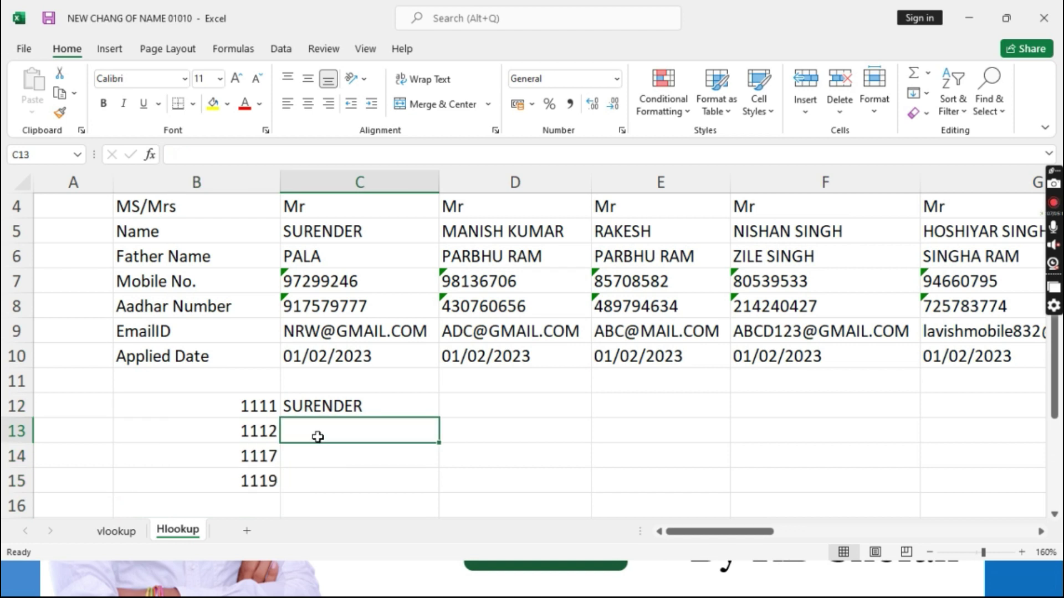
Lock the table array in C12's HLOOKUP formula as the absolute range $C$2:$Q$10.
scroll(318, 437, up, 1)
click(368, 479)
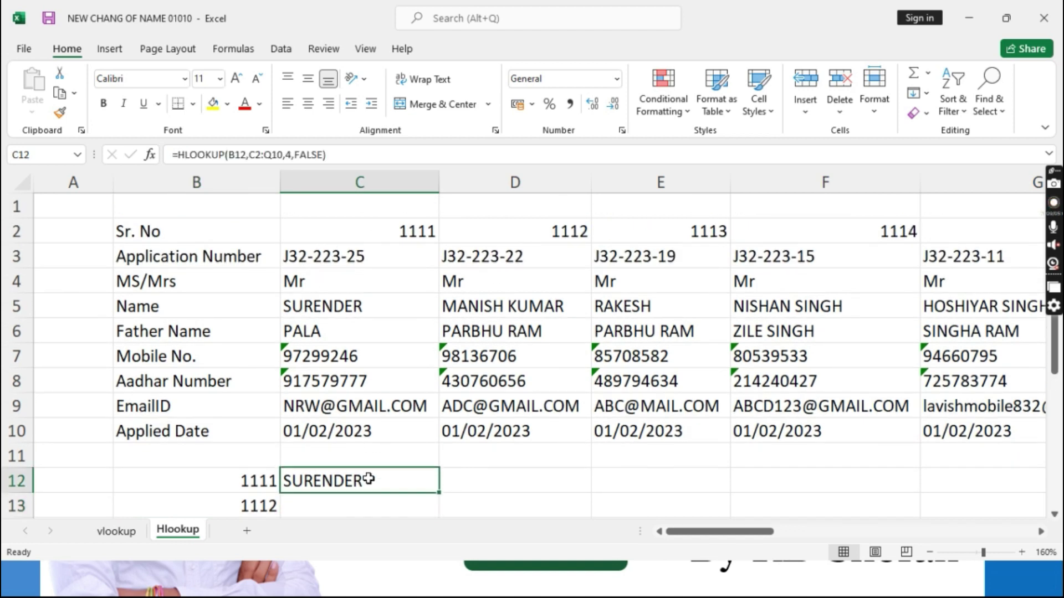
double_click(368, 480)
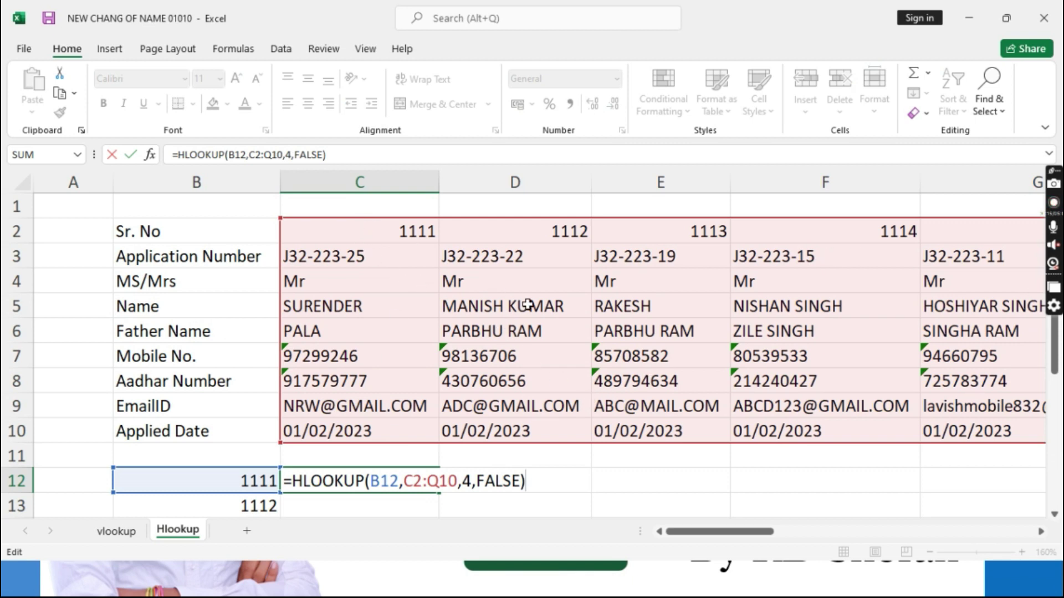
drag(405, 480, 458, 481)
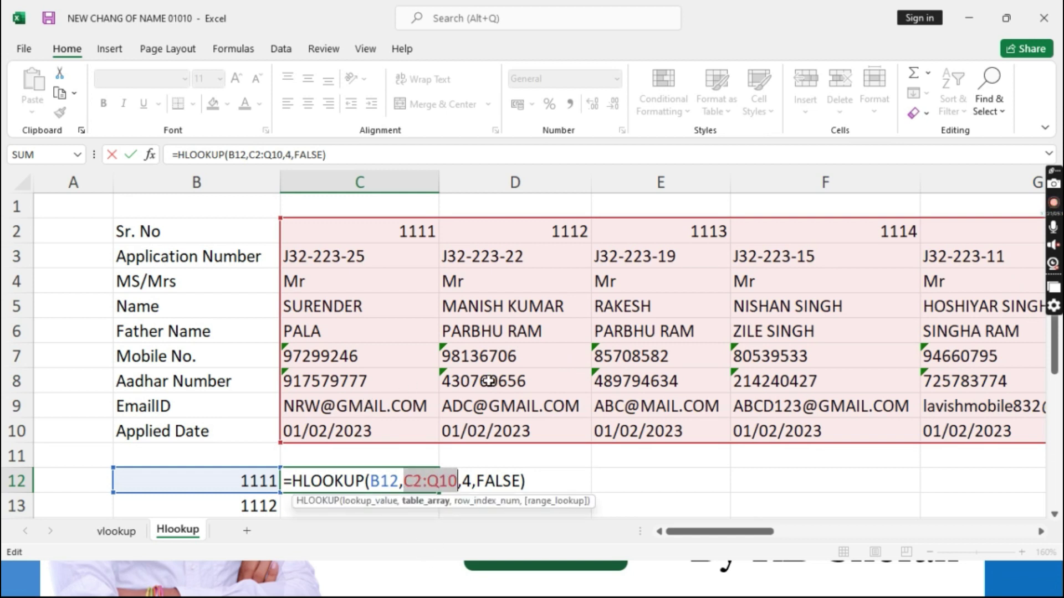
key(F4)
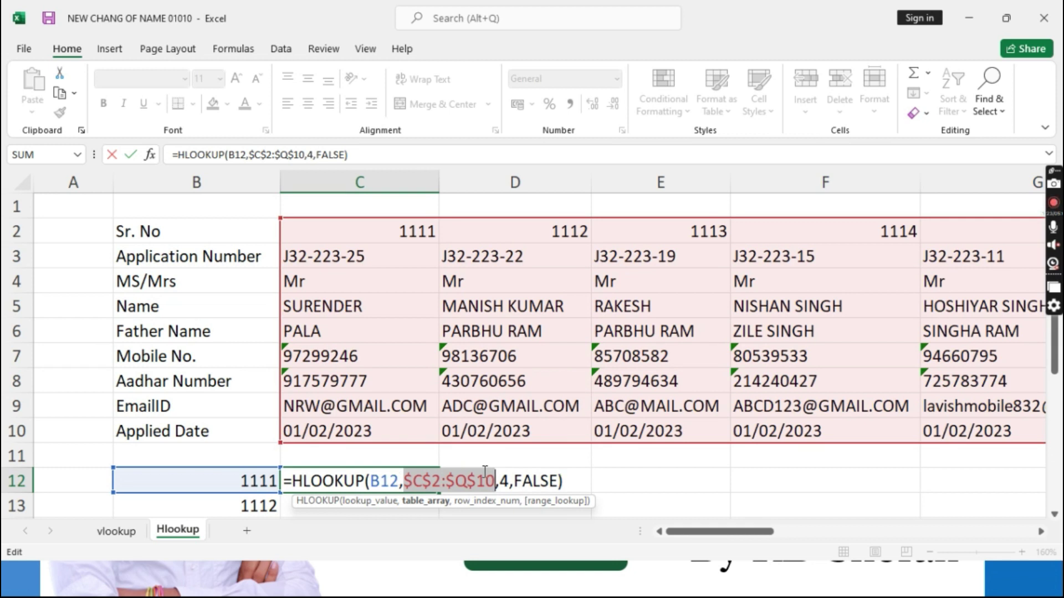
click(455, 480)
drag(496, 480, 404, 481)
scroll(501, 458, down, 1)
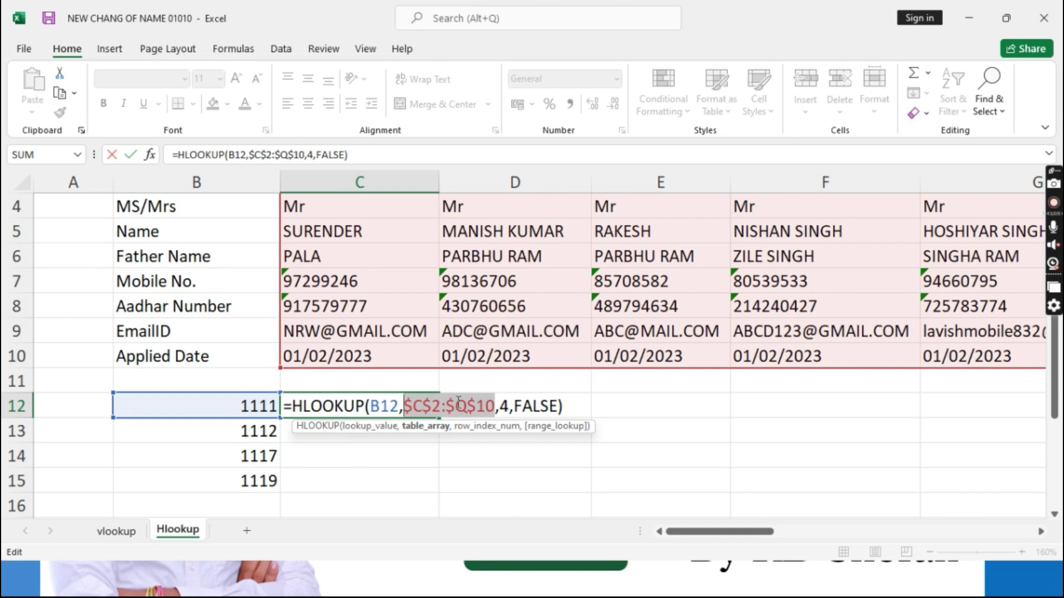
click(436, 406)
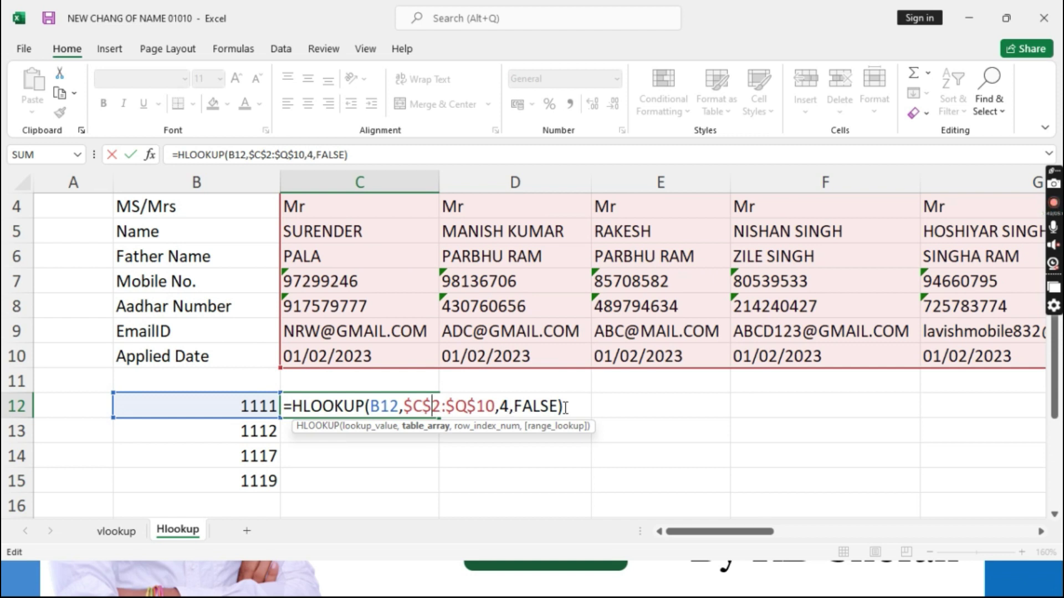
key(Return)
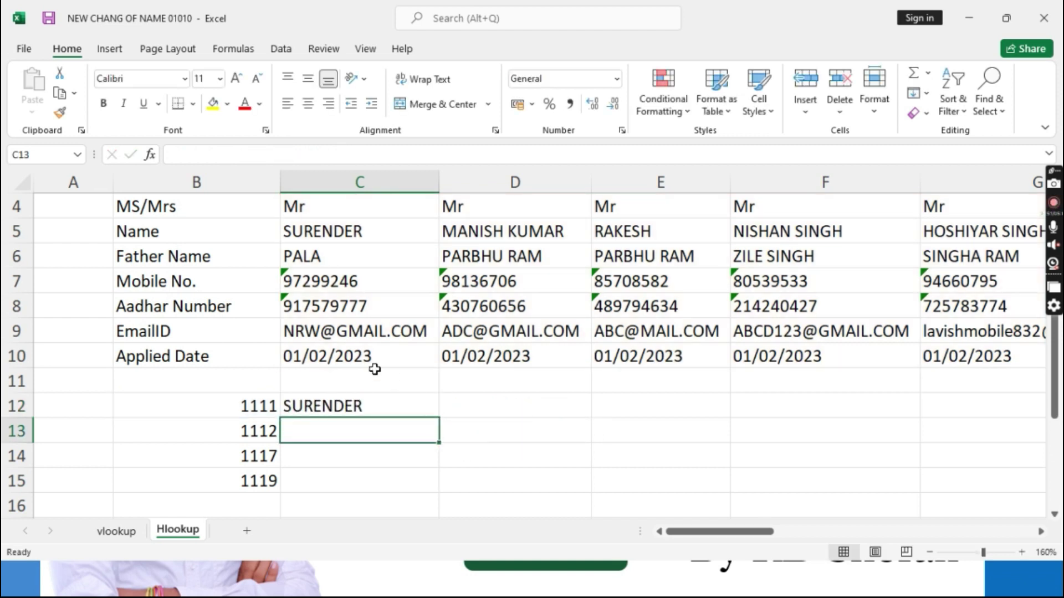
Copy the HLOOKUP formula with the locked range from C12 down through C15.
click(371, 404)
drag(439, 430, 442, 482)
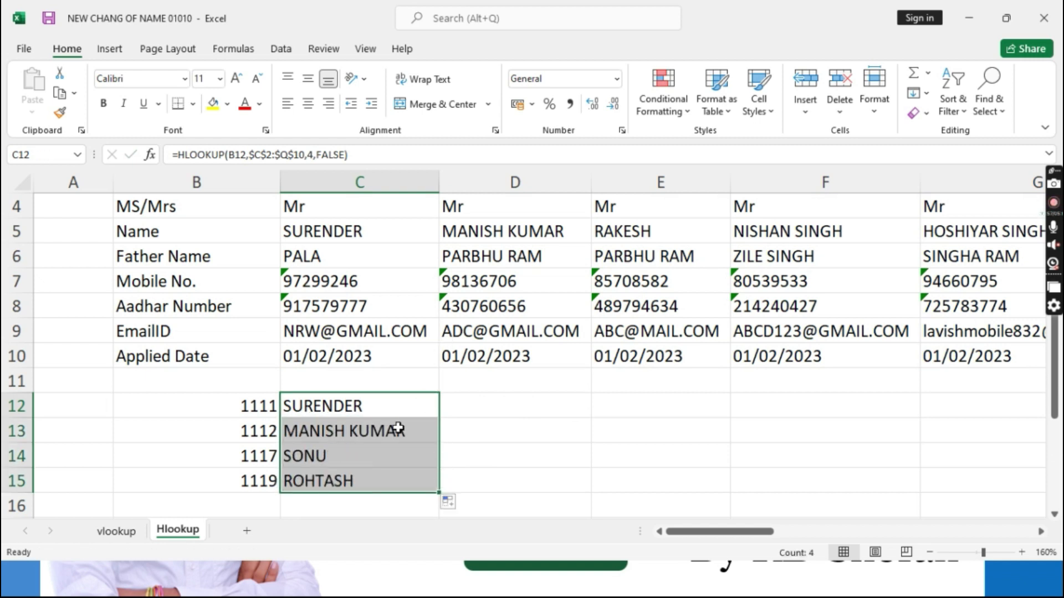
click(382, 456)
click(363, 476)
Examine the locked table range and the lookup value in C13's HLOOKUP formula against the source table, and check C12's formula.
click(355, 433)
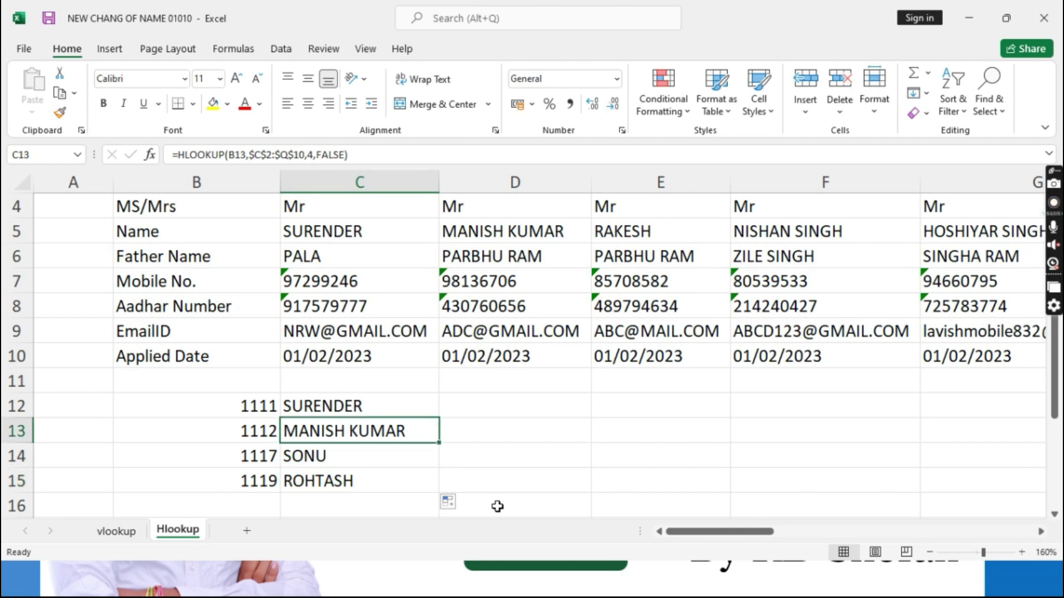
key(F2)
drag(402, 431, 495, 431)
scroll(391, 370, up, 1)
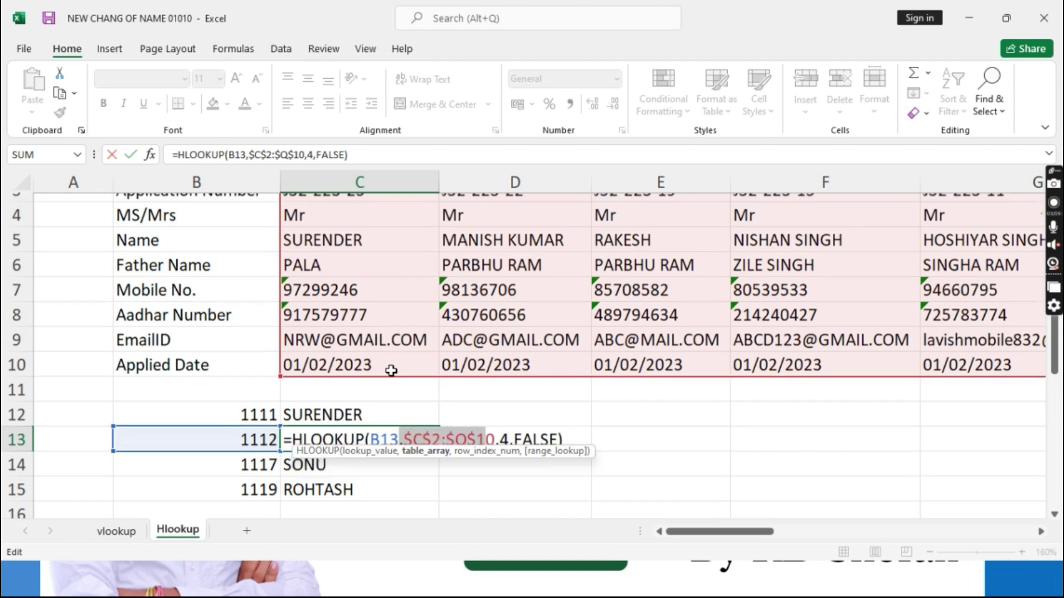
scroll(391, 371, up, 1)
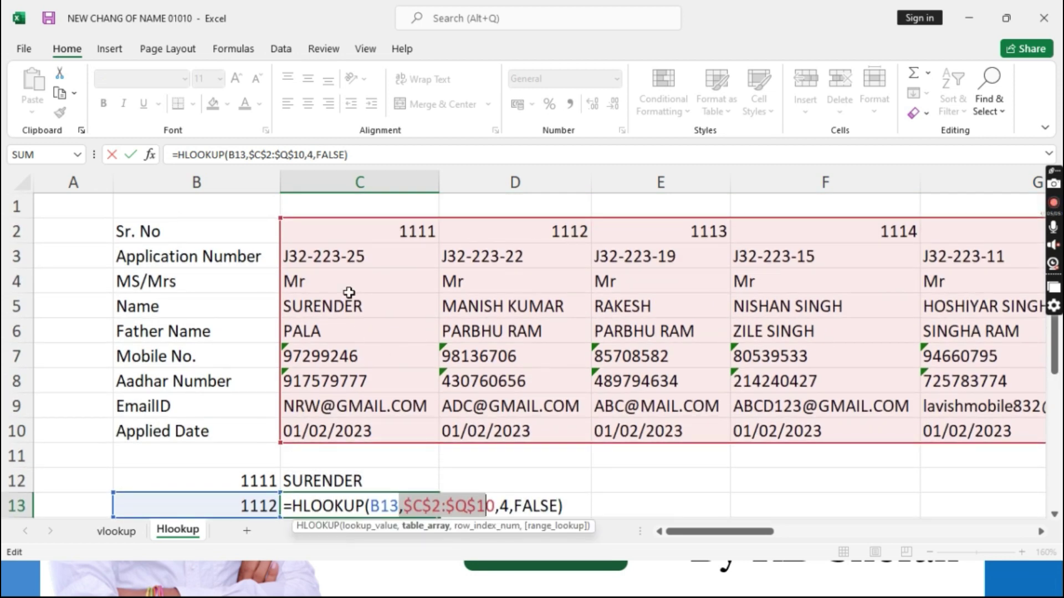
scroll(349, 292, down, 2)
click(379, 355)
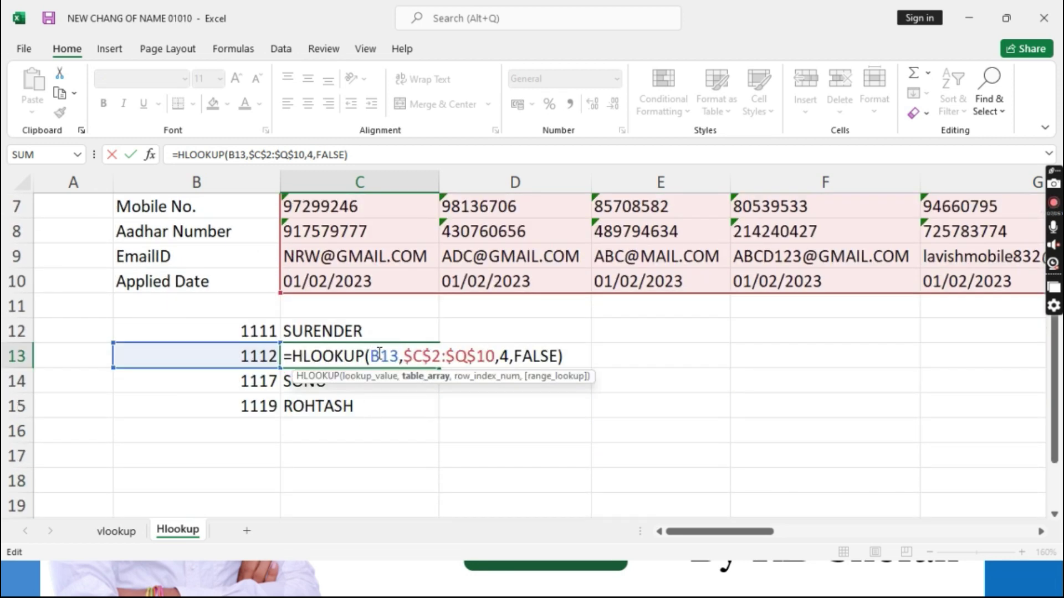
double_click(379, 354)
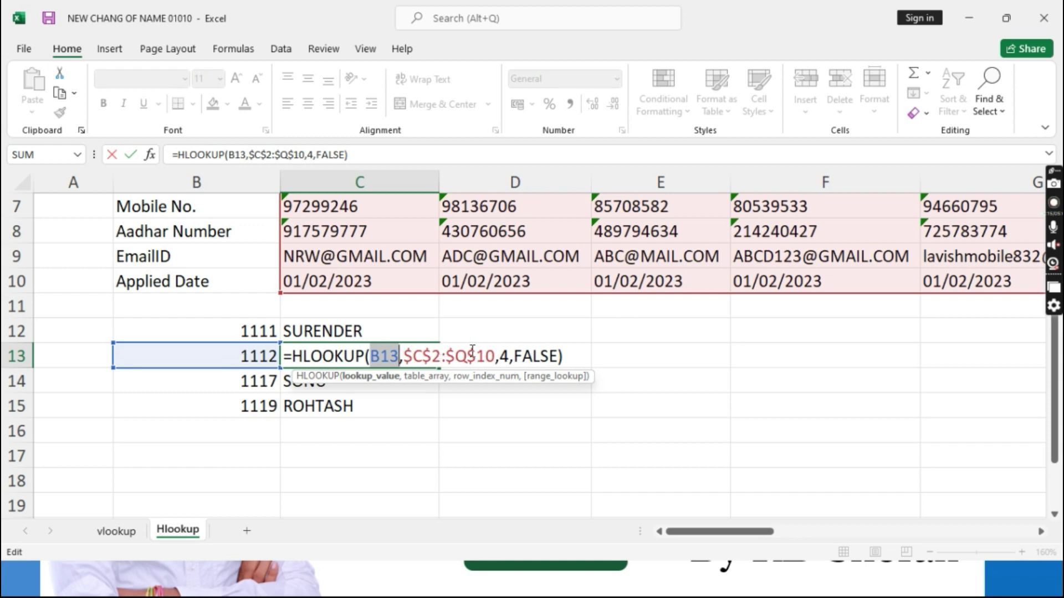
scroll(515, 357, up, 2)
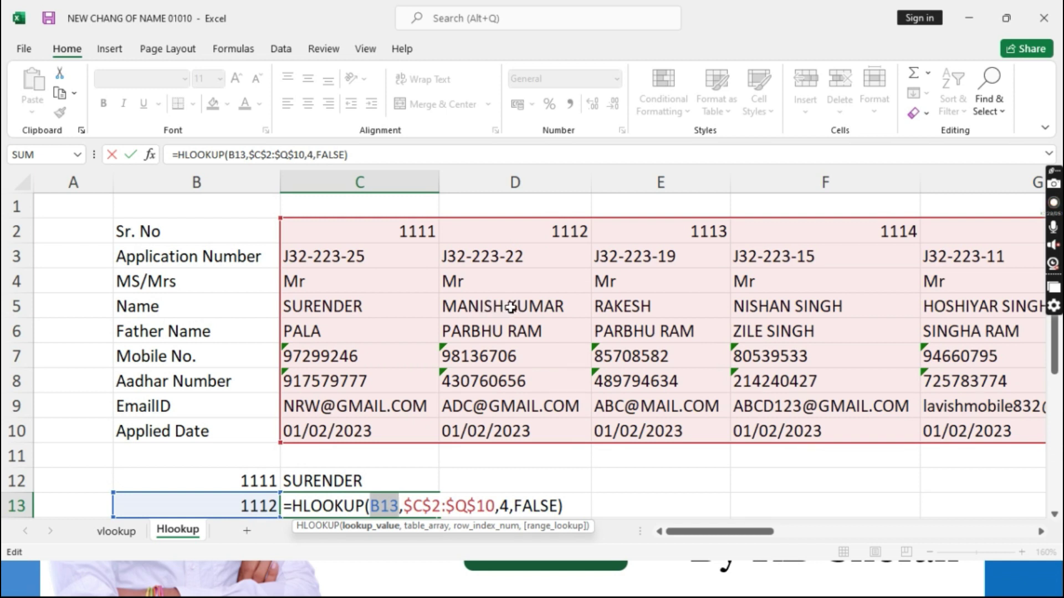
key(Return)
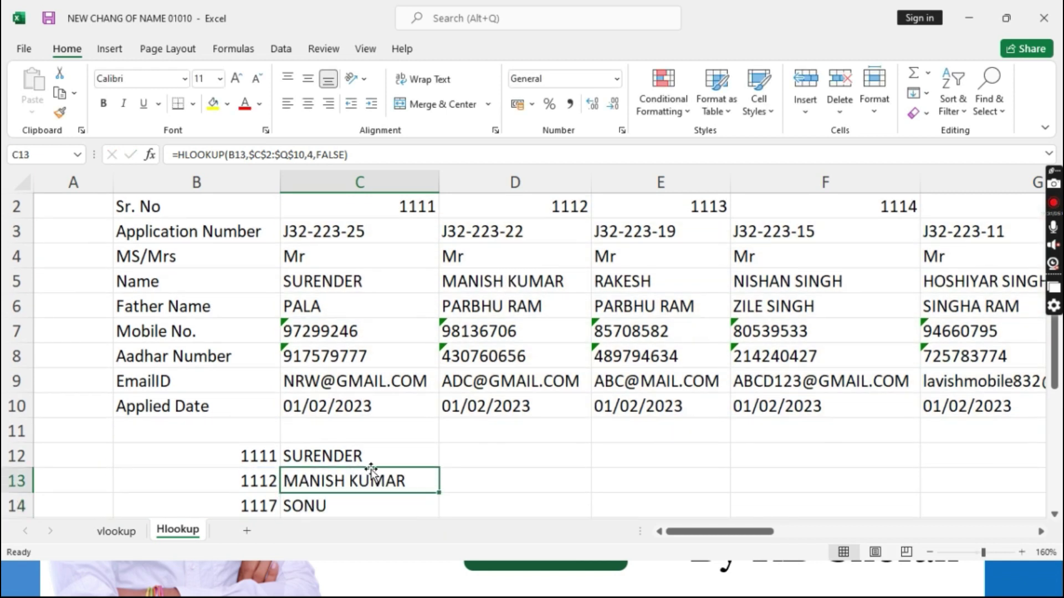
scroll(376, 468, down, 1)
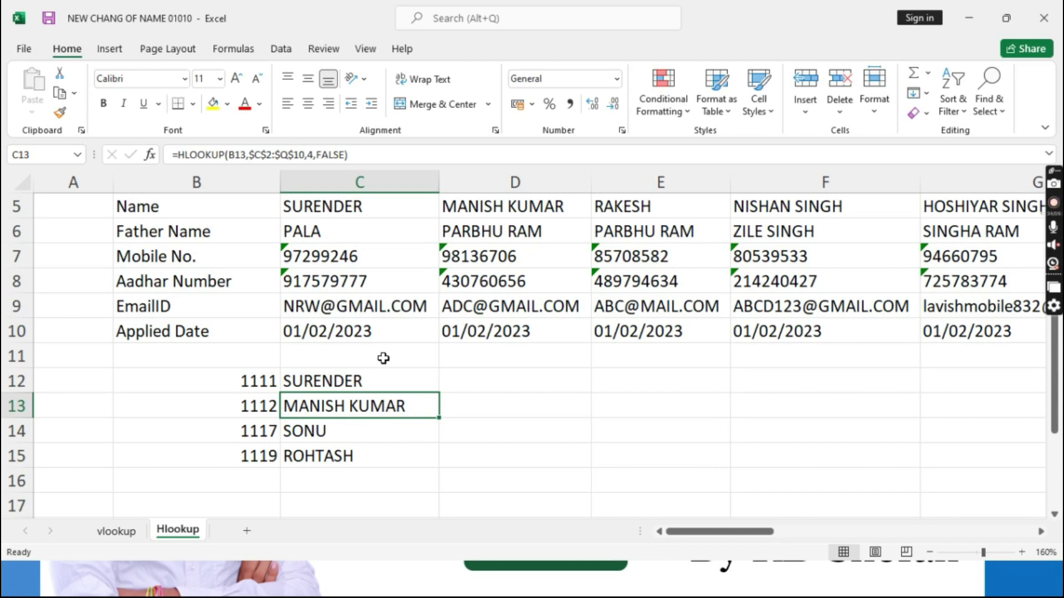
click(367, 386)
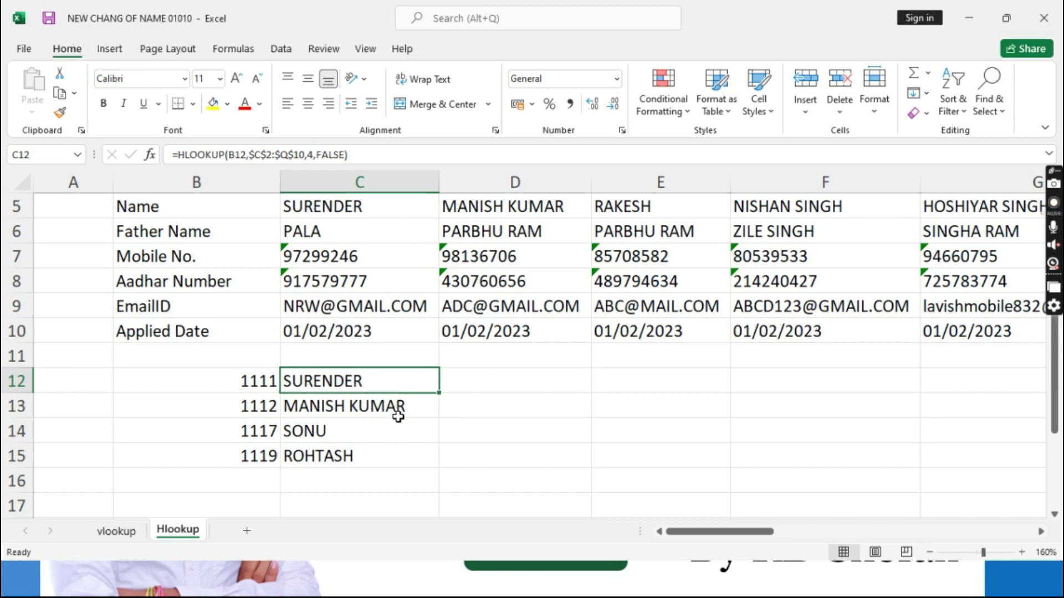
scroll(398, 417, up, 3)
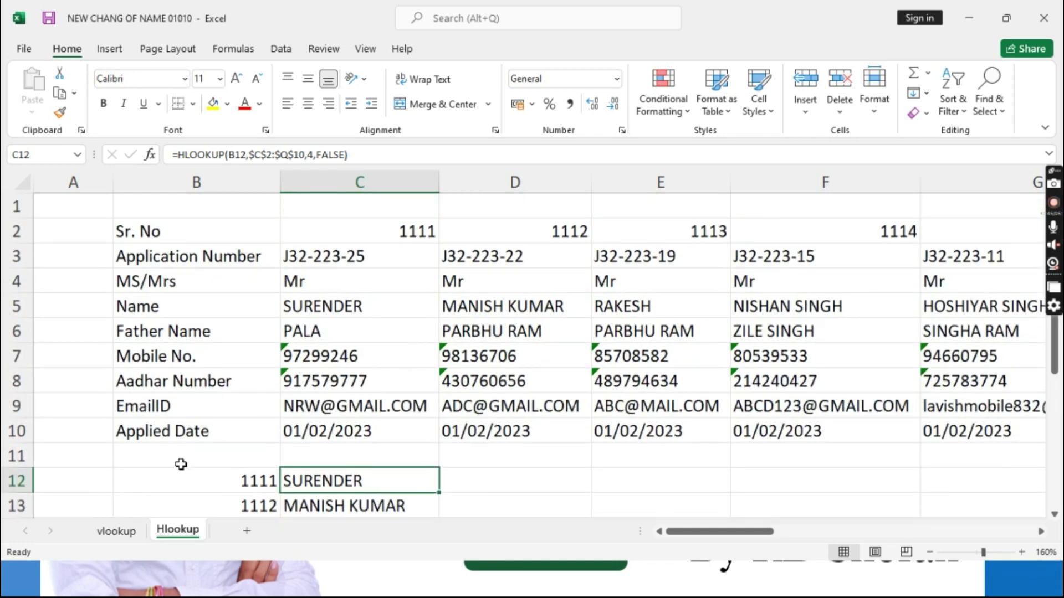
Clear the old lookup numbers and results from J3:M6 on the vlookup sheet.
click(116, 532)
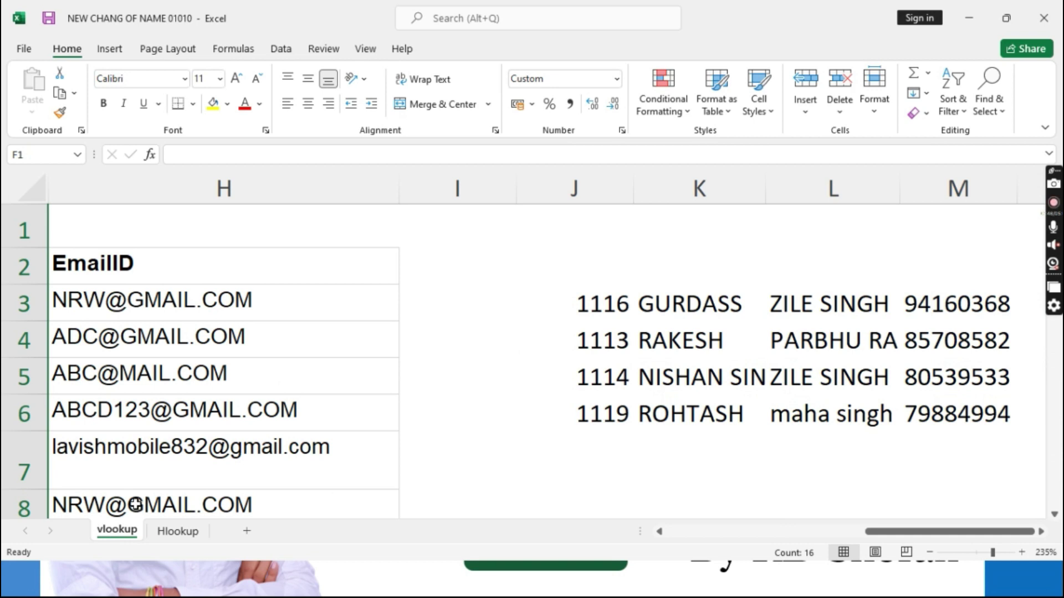
scroll(315, 396, down, 3)
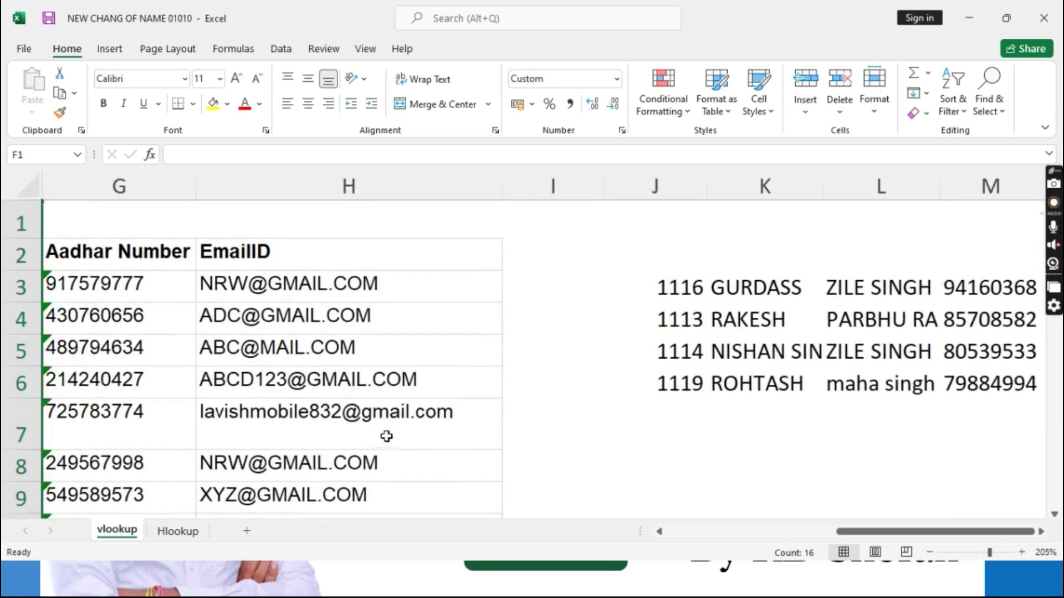
drag(655, 280, 976, 388)
key(Delete)
Enter the serial numbers 1111, 1113, 1117 and 1119 in cells J3 through J6.
click(630, 283)
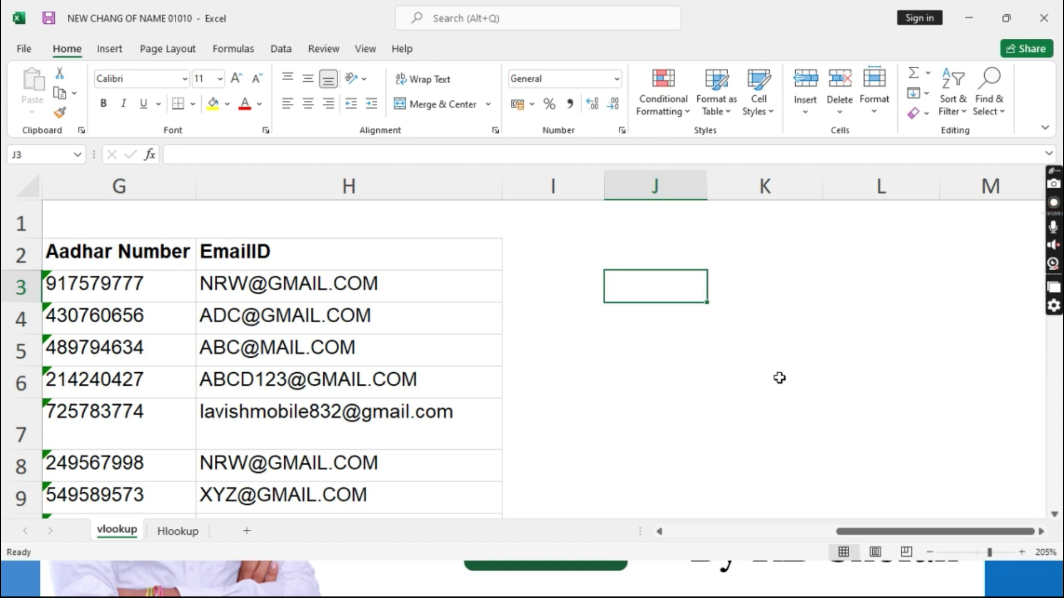
mouse_move(865, 530)
mouse_down()
mouse_move(767, 521)
mouse_move(679, 529)
mouse_move(864, 543)
mouse_up()
text(1111)
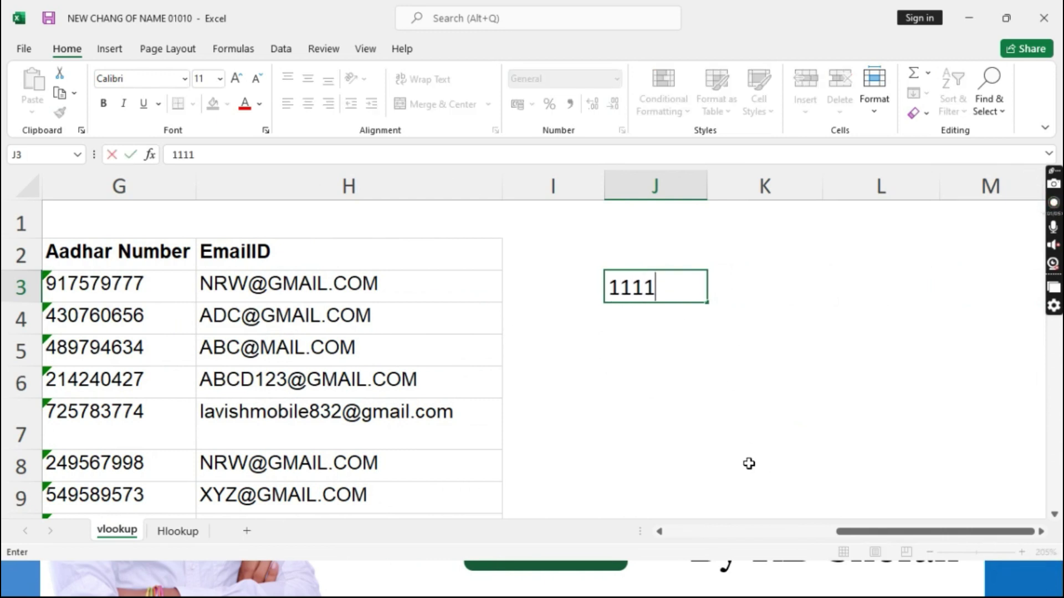
key(Return)
text(11)
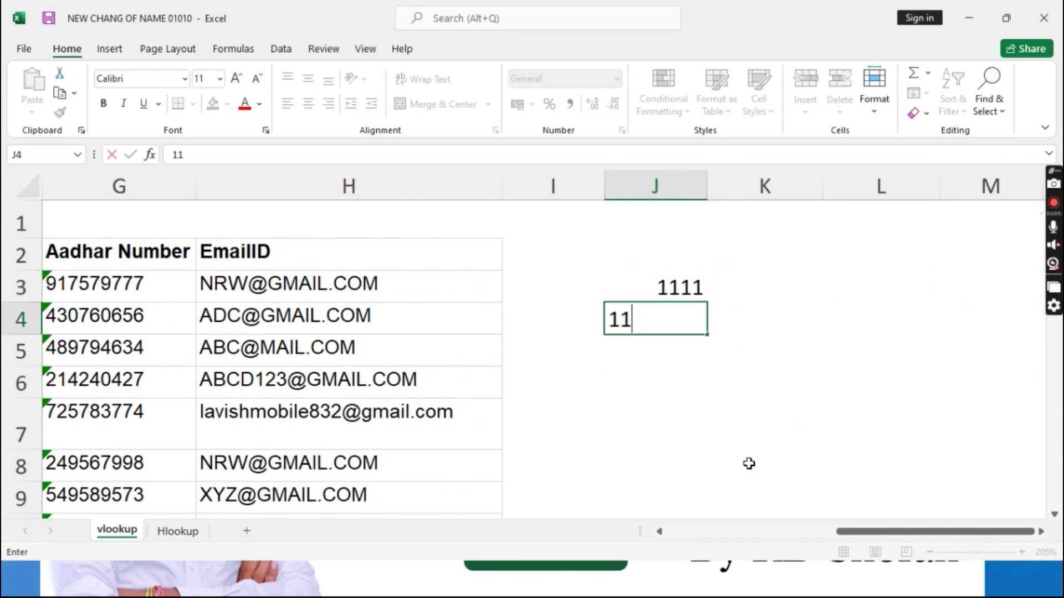
text(13)
key(Return)
text(11)
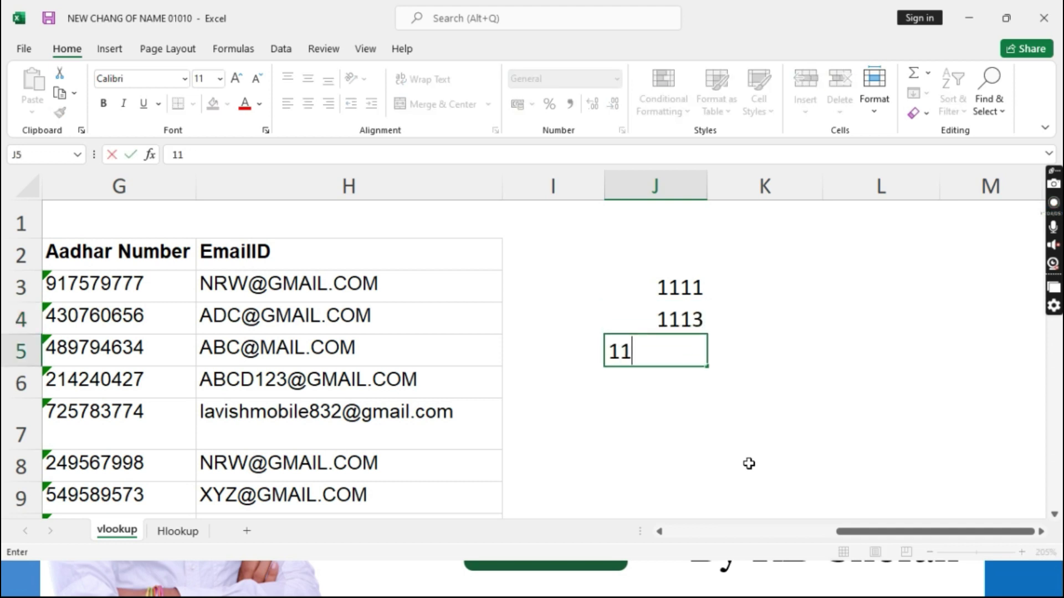
text(17)
key(Return)
text(111)
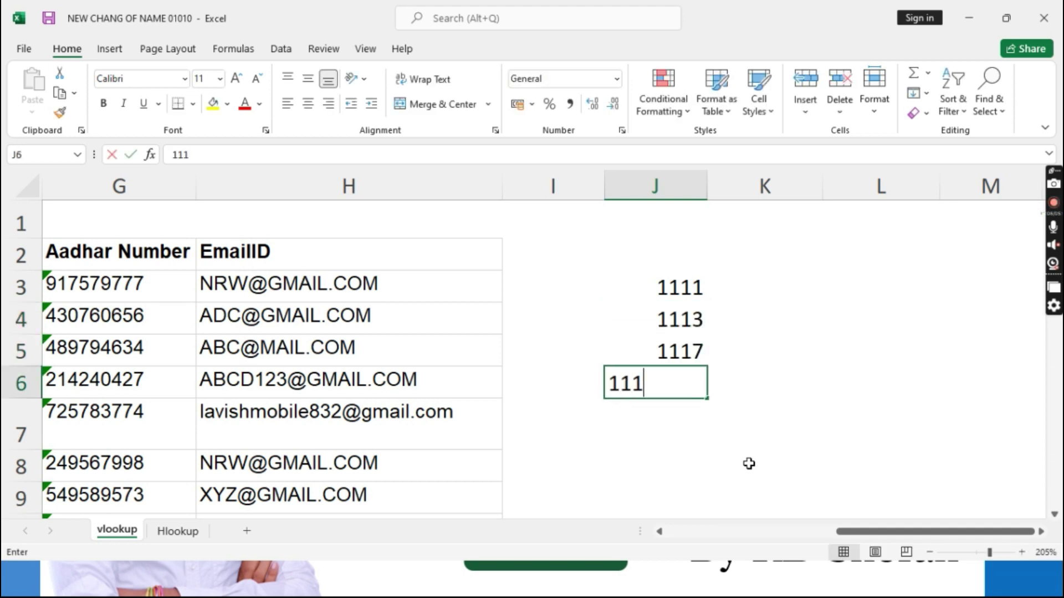
text(9)
key(Return)
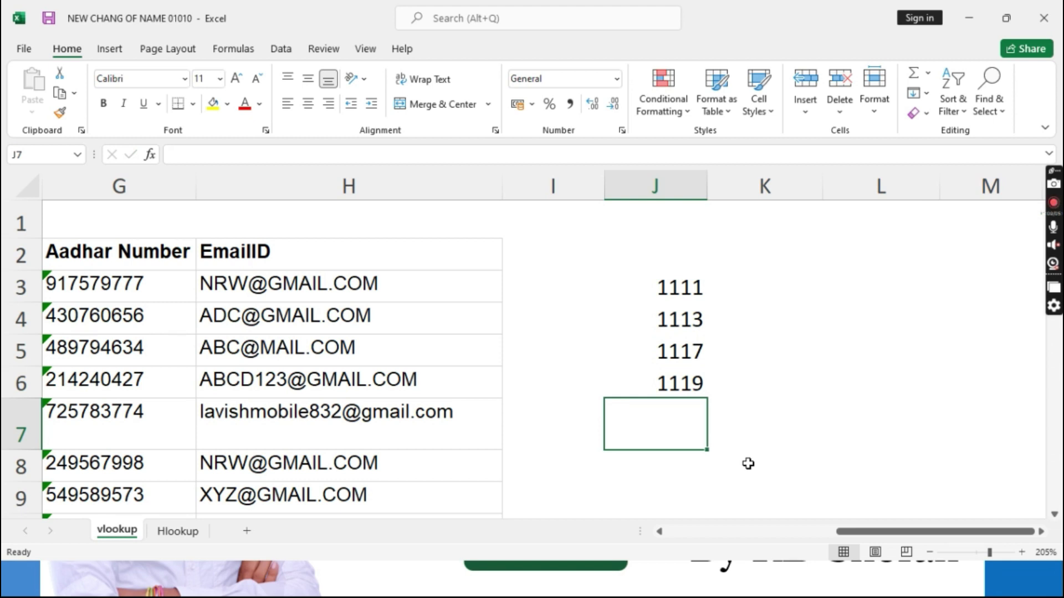
drag(689, 287, 696, 389)
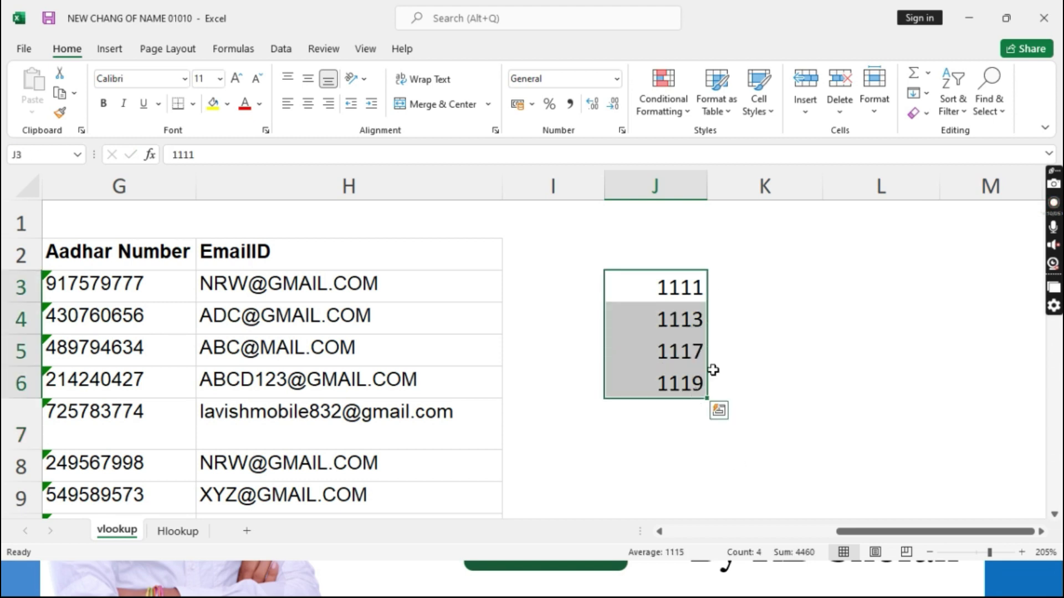
Start an XLOOKUP formula in K3 with J3 as the lookup value.
click(747, 285)
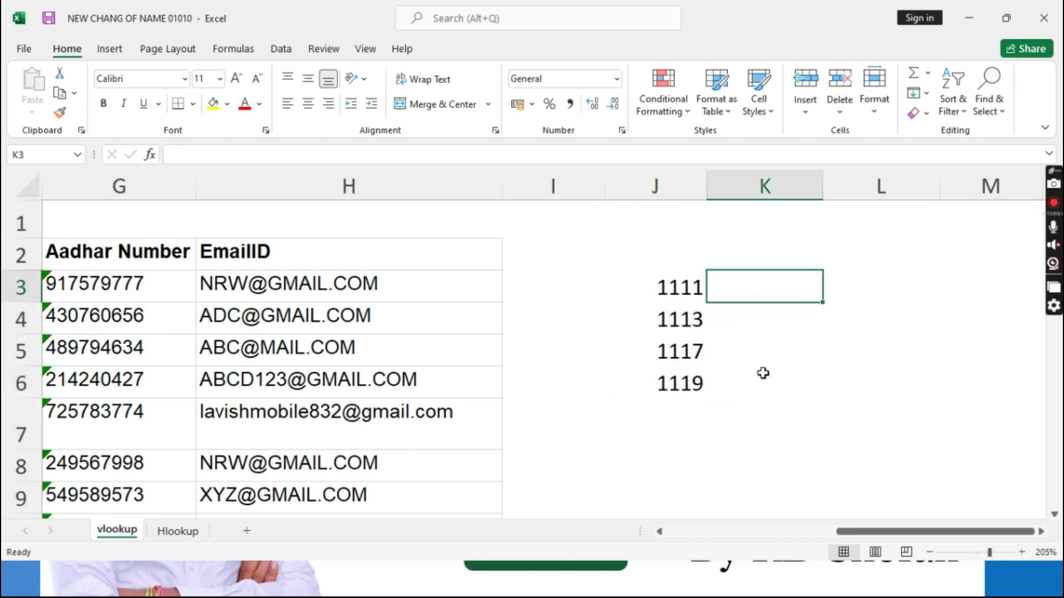
text(=)
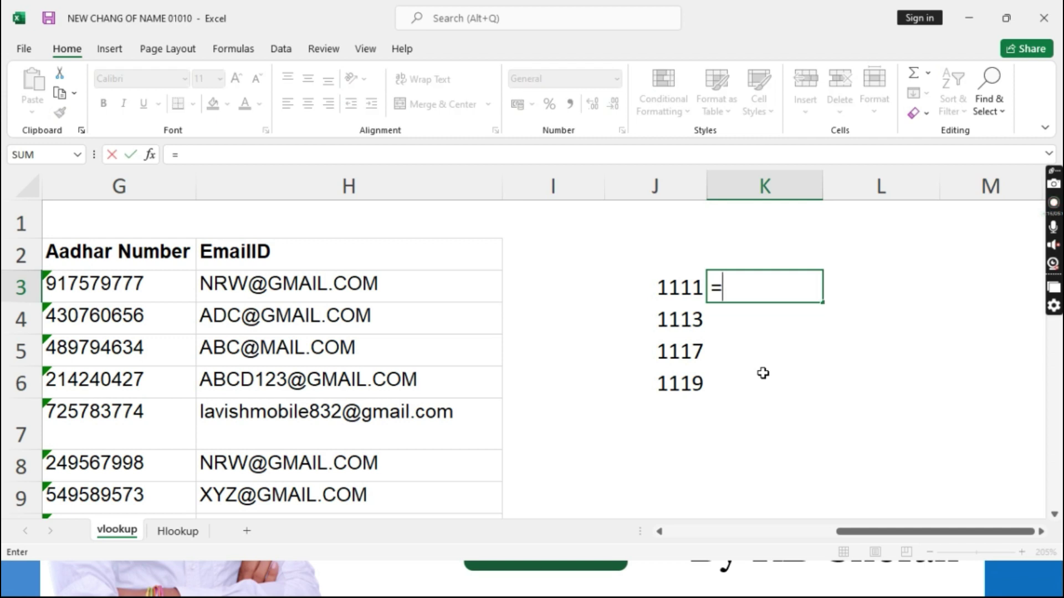
text(xl)
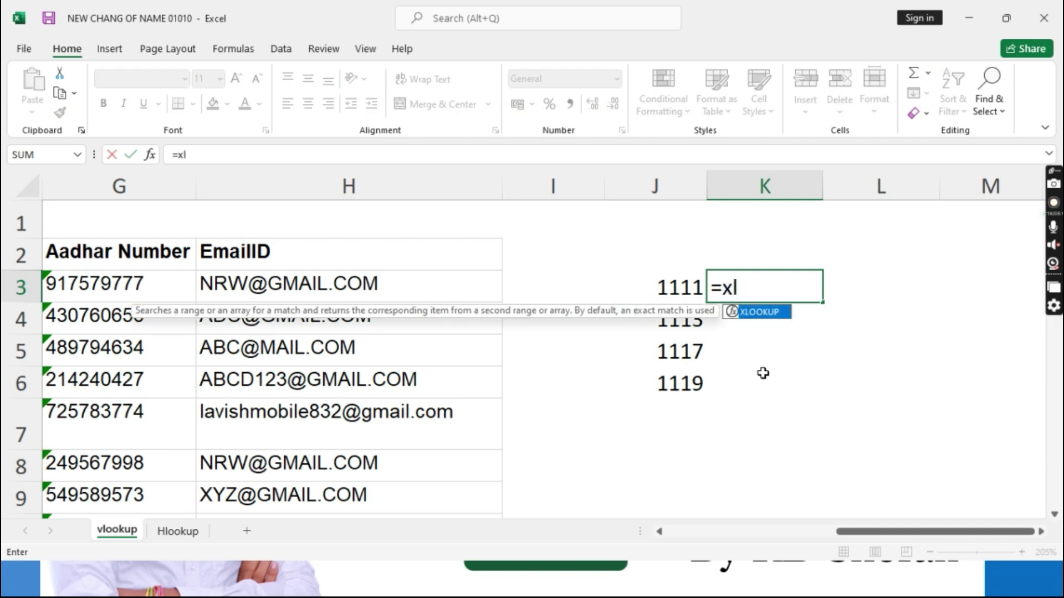
key(Tab)
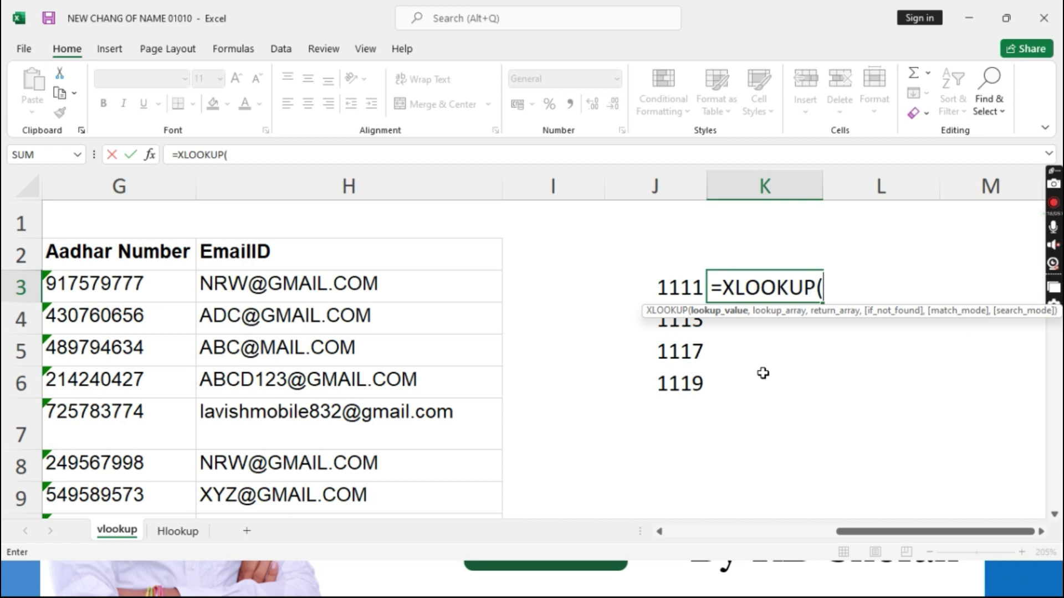
click(687, 290)
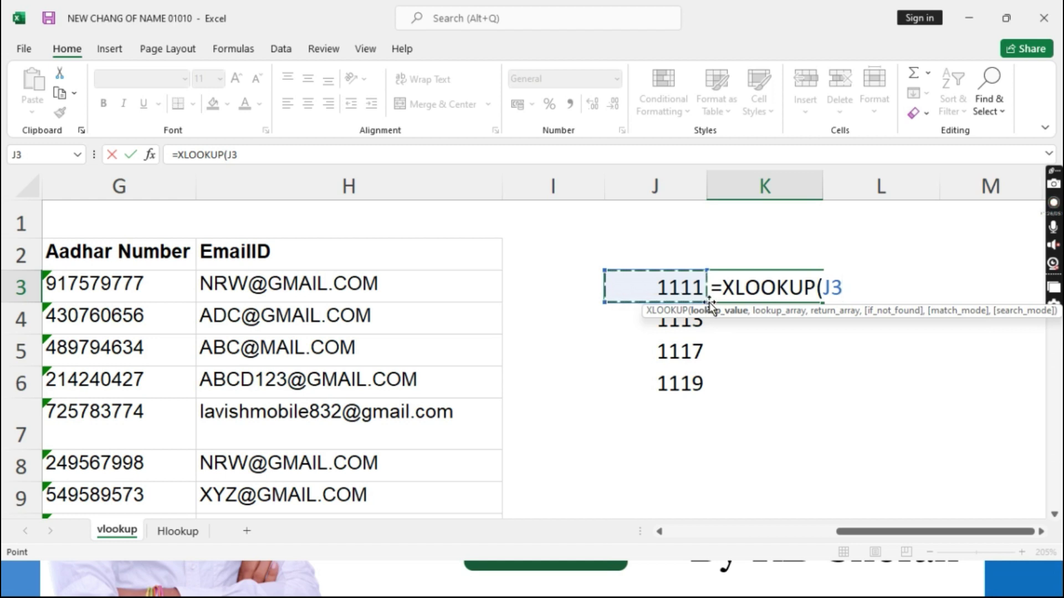
text(,)
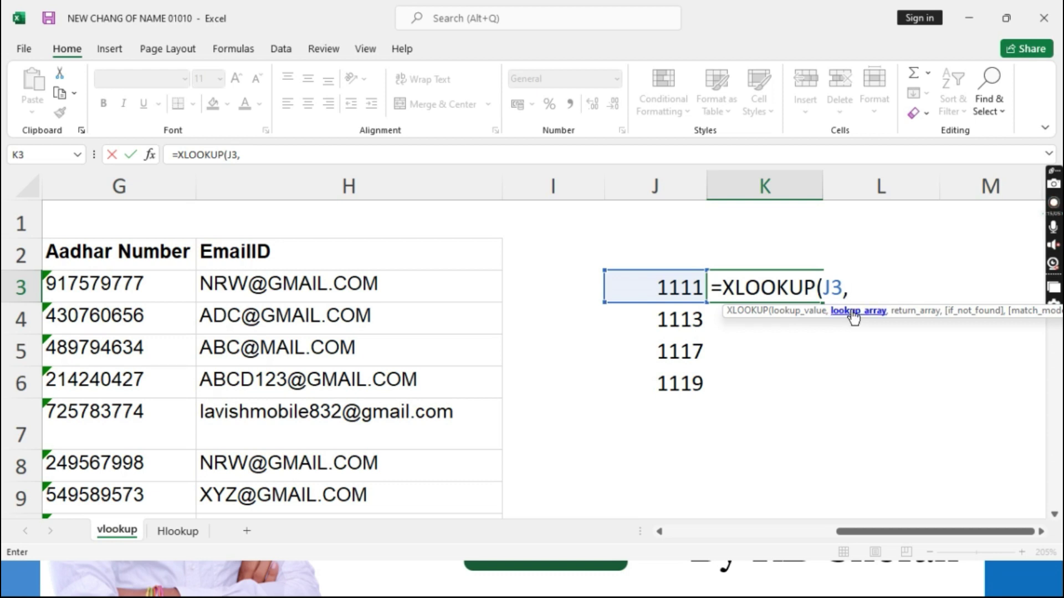
Set the XLOOKUP lookup array to the Sr. No range A3:A17.
drag(896, 535, 692, 531)
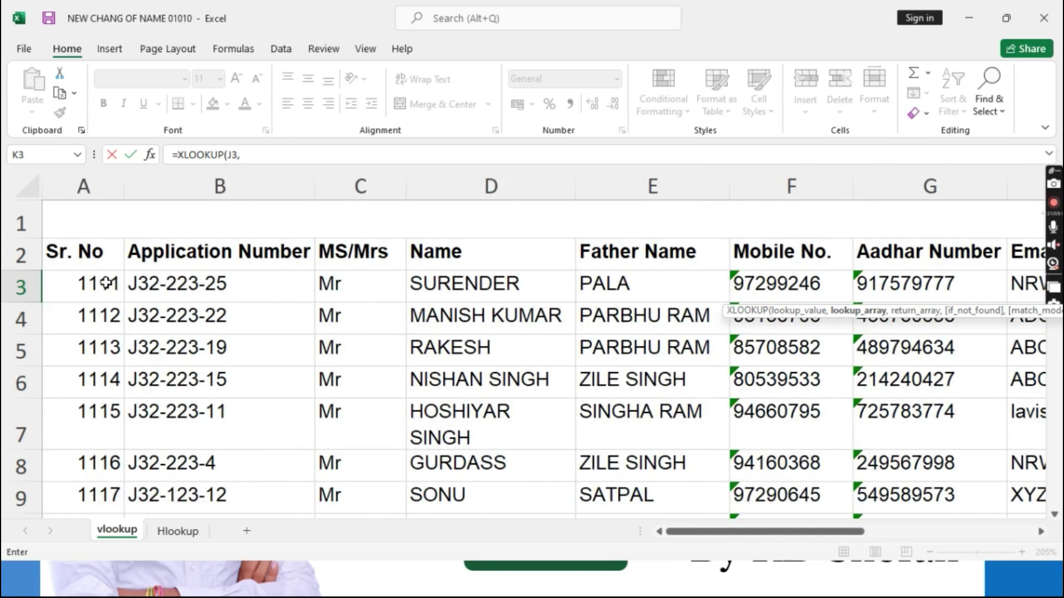
drag(103, 283, 92, 461)
scroll(386, 422, up, 3)
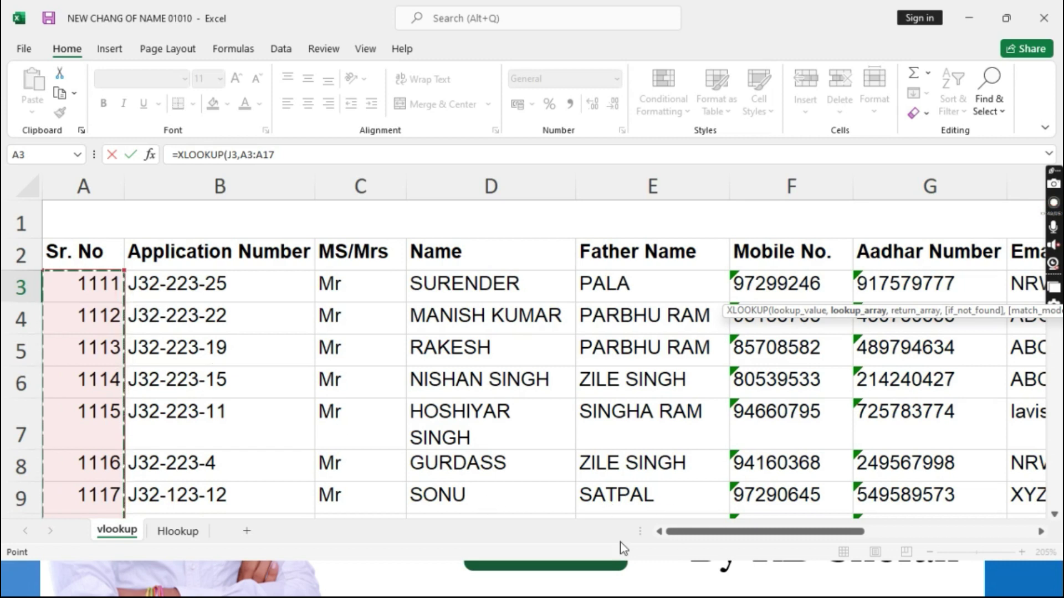
drag(667, 532, 841, 536)
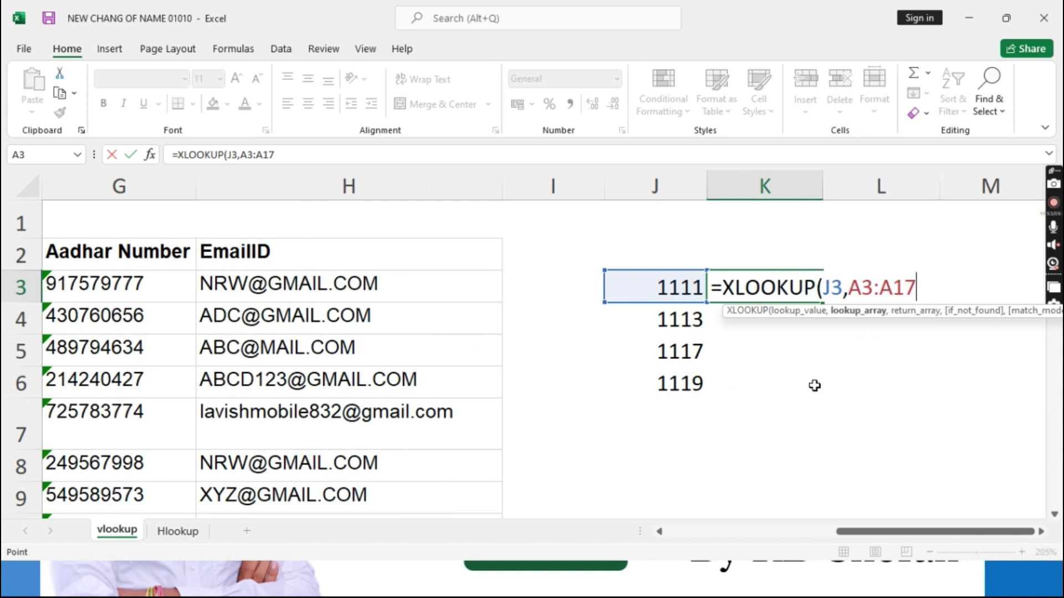
text(,)
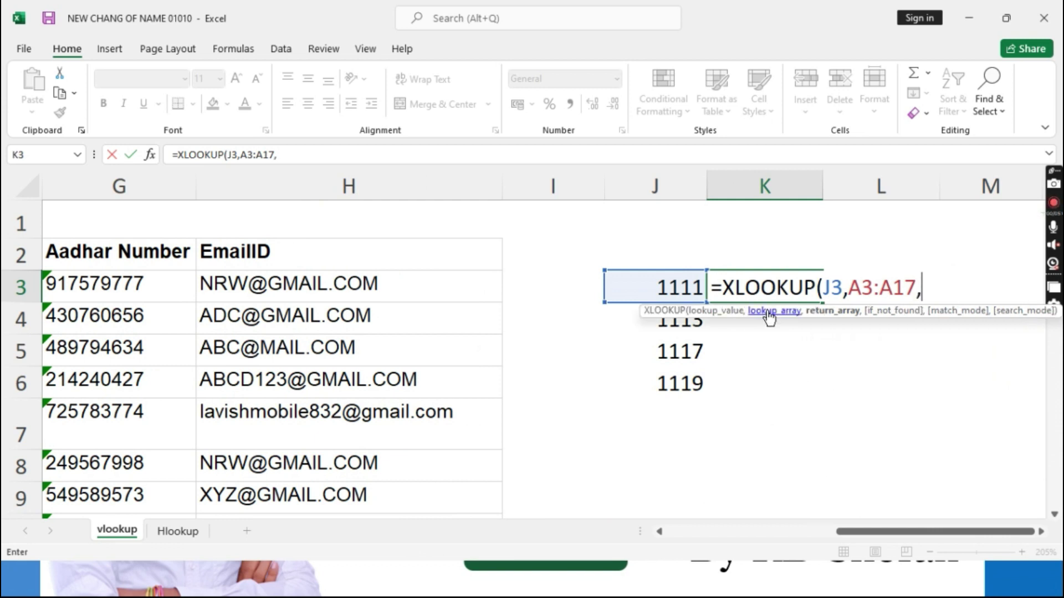
Set the XLOOKUP return array to the Name column range D3:D17, leaving the formula open without a closing parenthesis.
drag(853, 532, 683, 532)
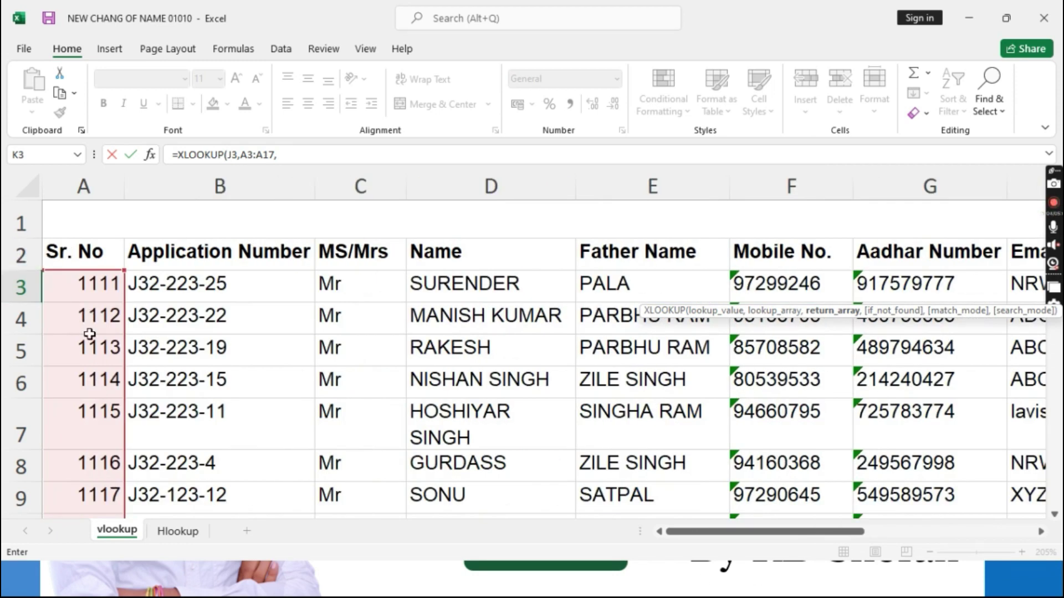
drag(699, 533, 868, 533)
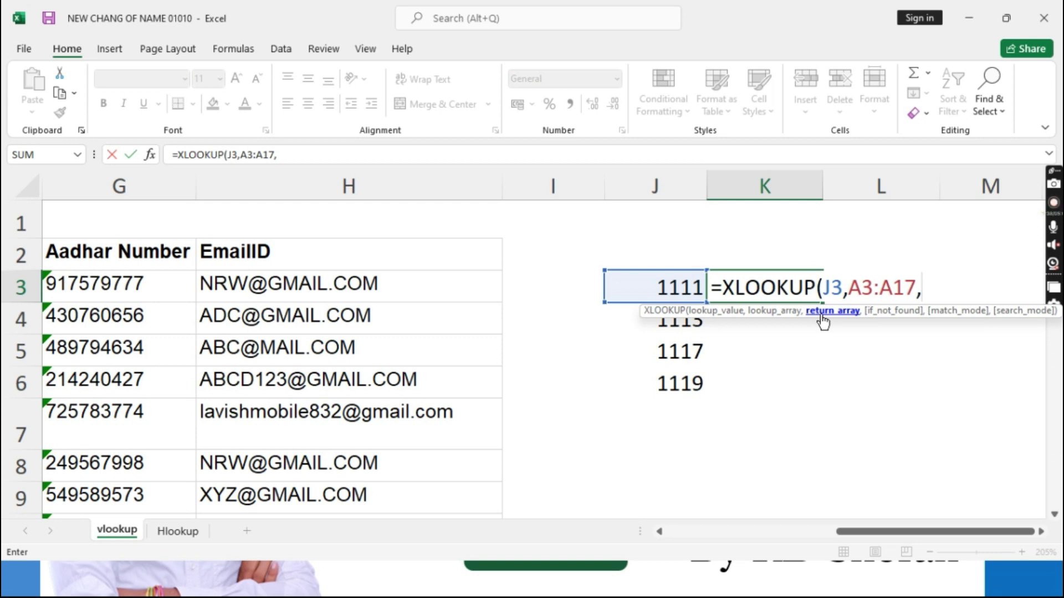
drag(865, 533, 687, 537)
click(471, 287)
drag(471, 287, 496, 462)
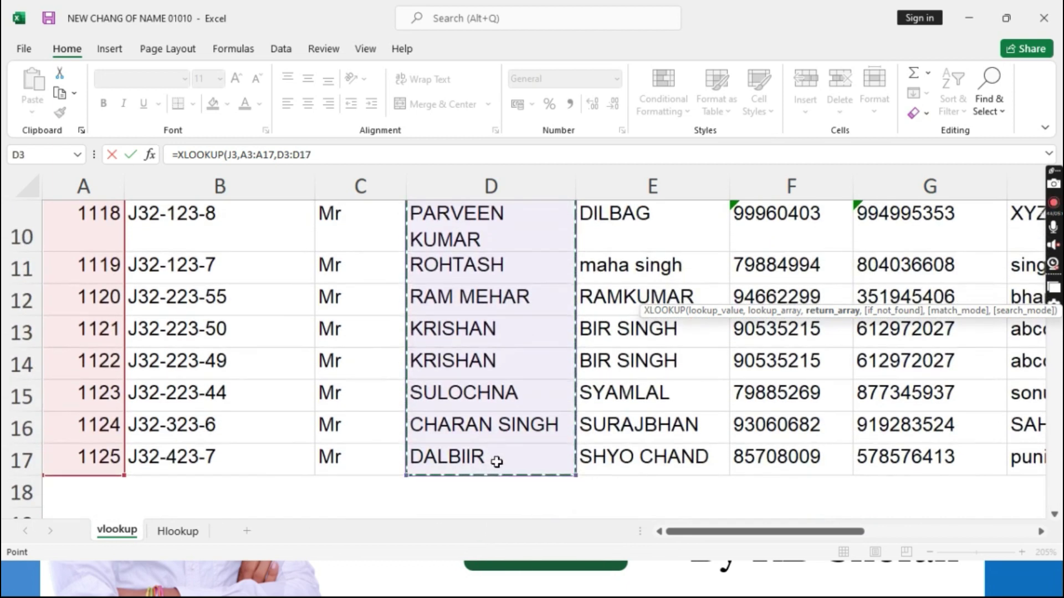
drag(690, 533, 911, 511)
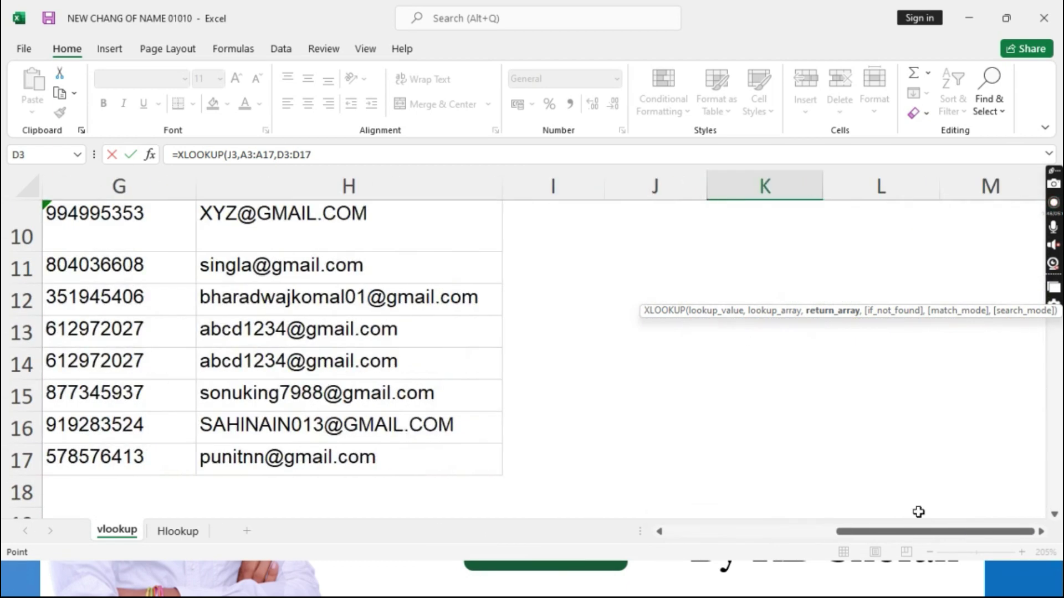
scroll(881, 444, up, 3)
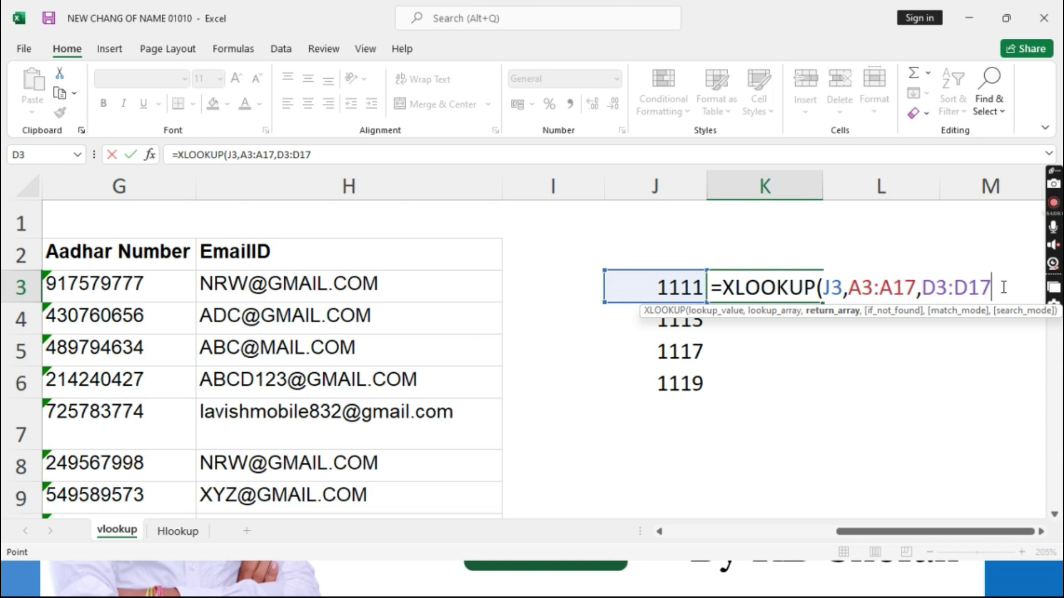
text())
key(BackSpace)
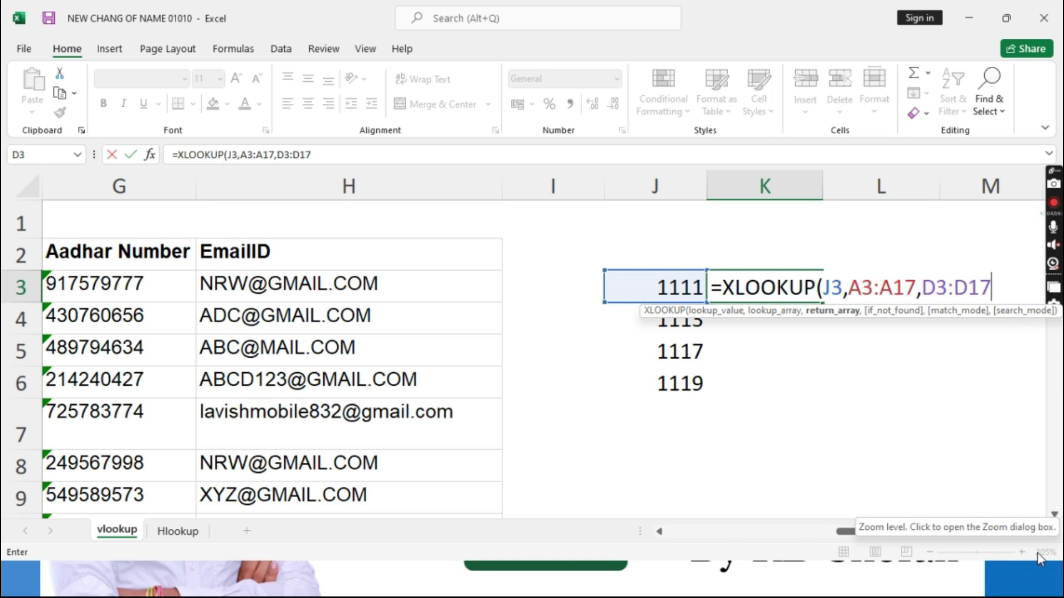
Close the XLOOKUP formula in K3 with a parenthesis and commit it.
text())
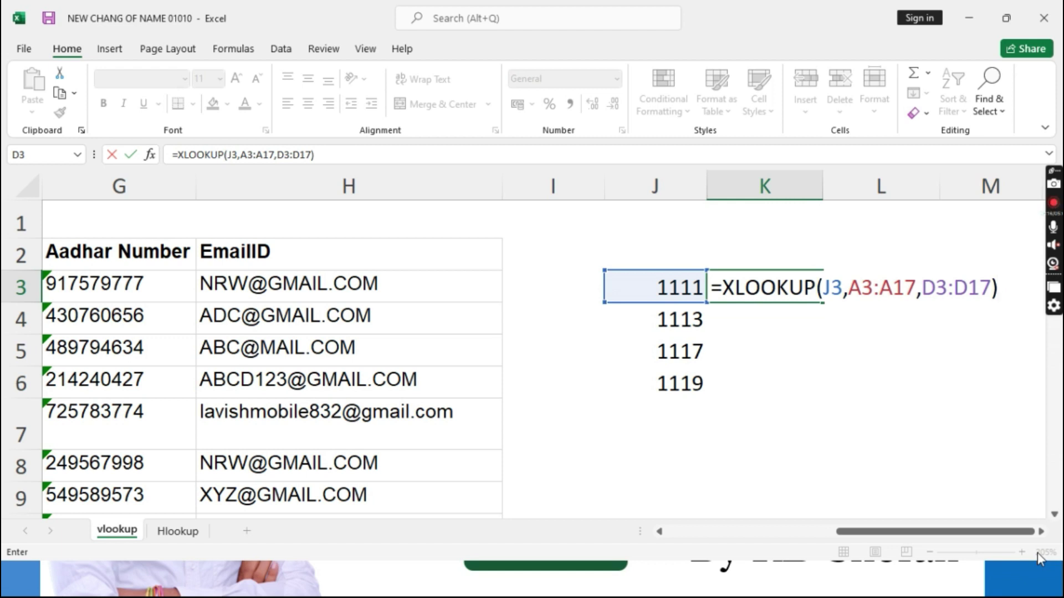
key(BackSpace)
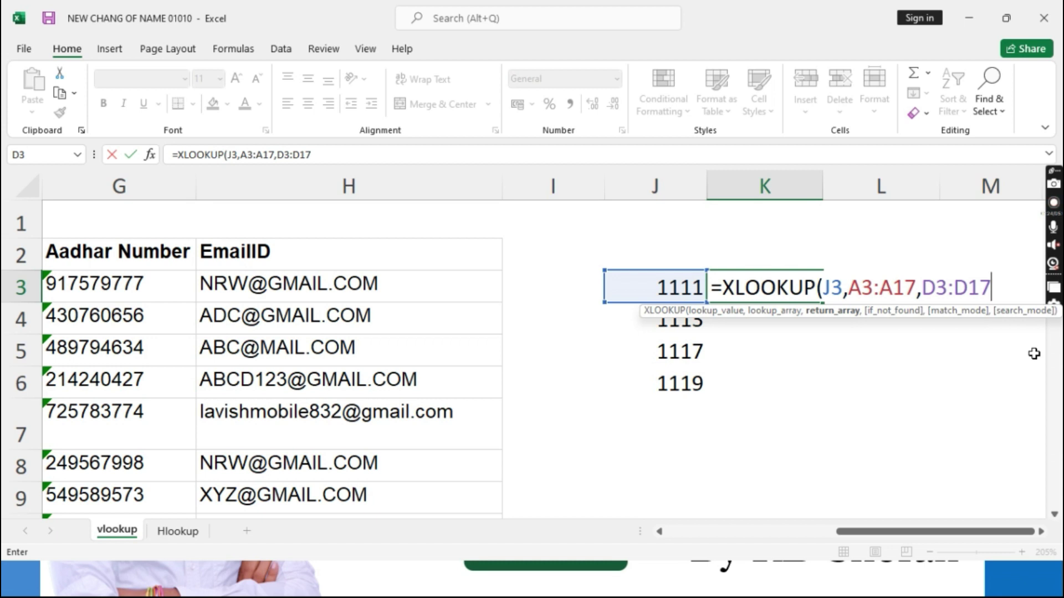
text())
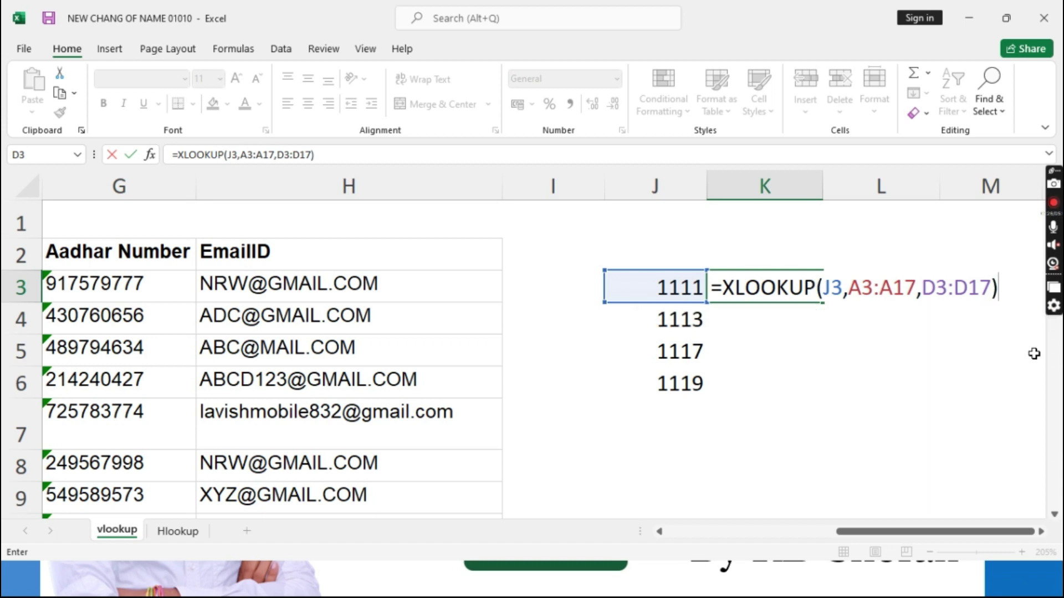
key(Return)
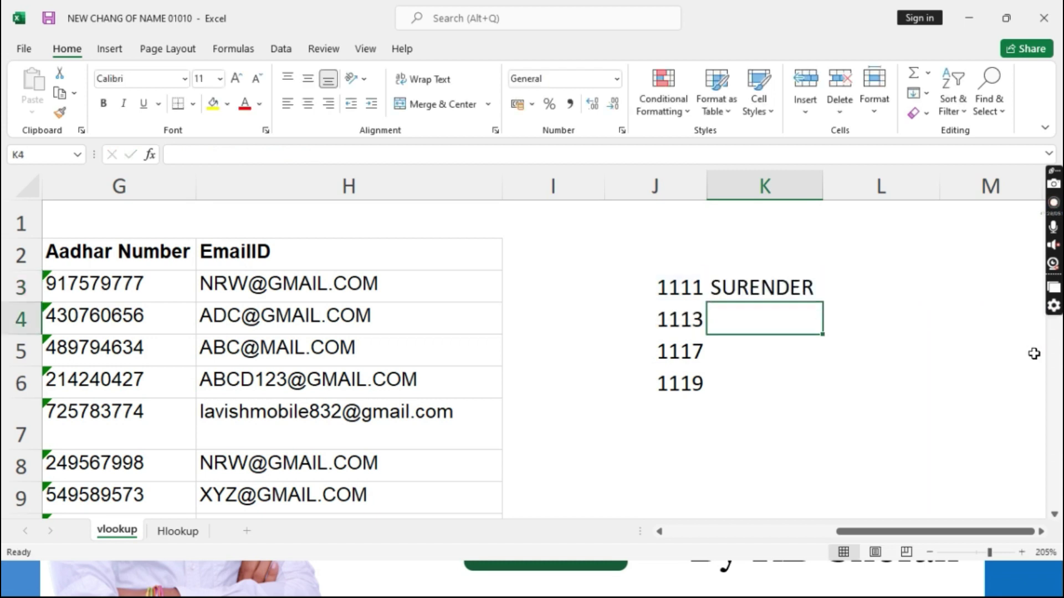
Check the K3 result against the source table and fill the XLOOKUP formula down through K6.
click(736, 290)
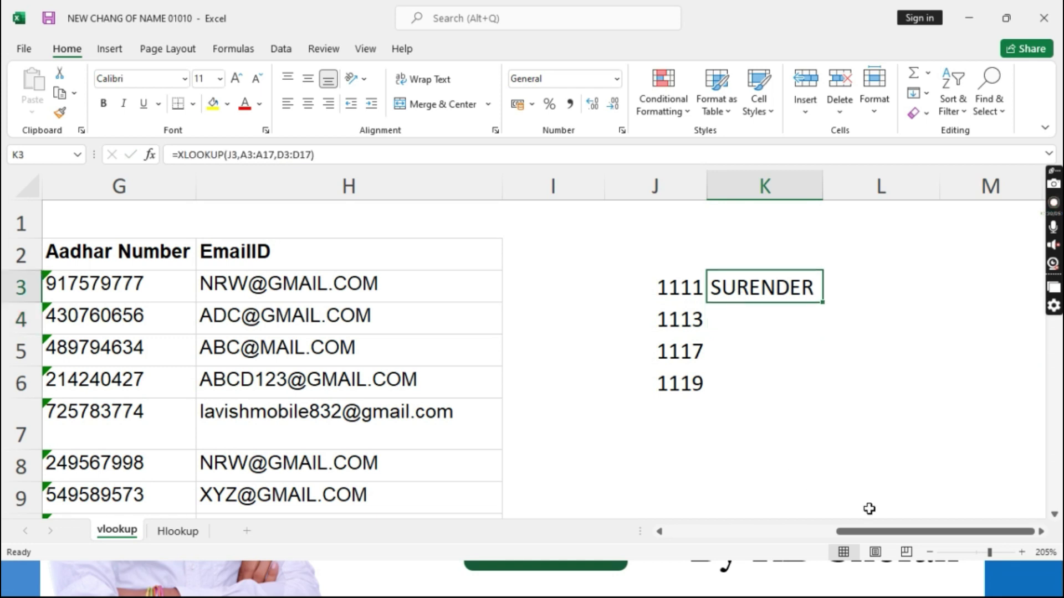
drag(890, 533, 683, 531)
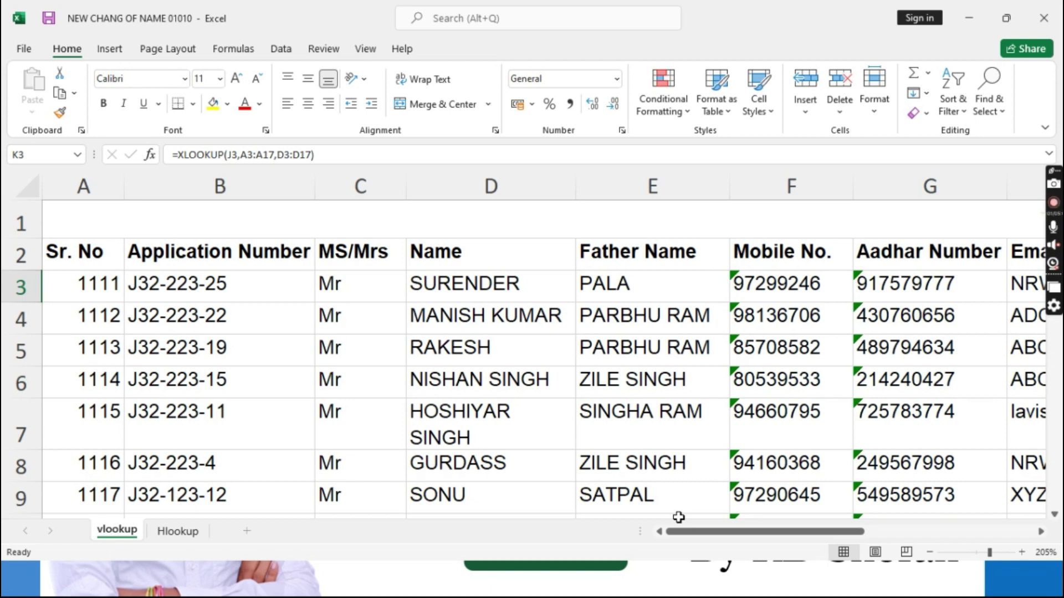
drag(702, 538, 893, 534)
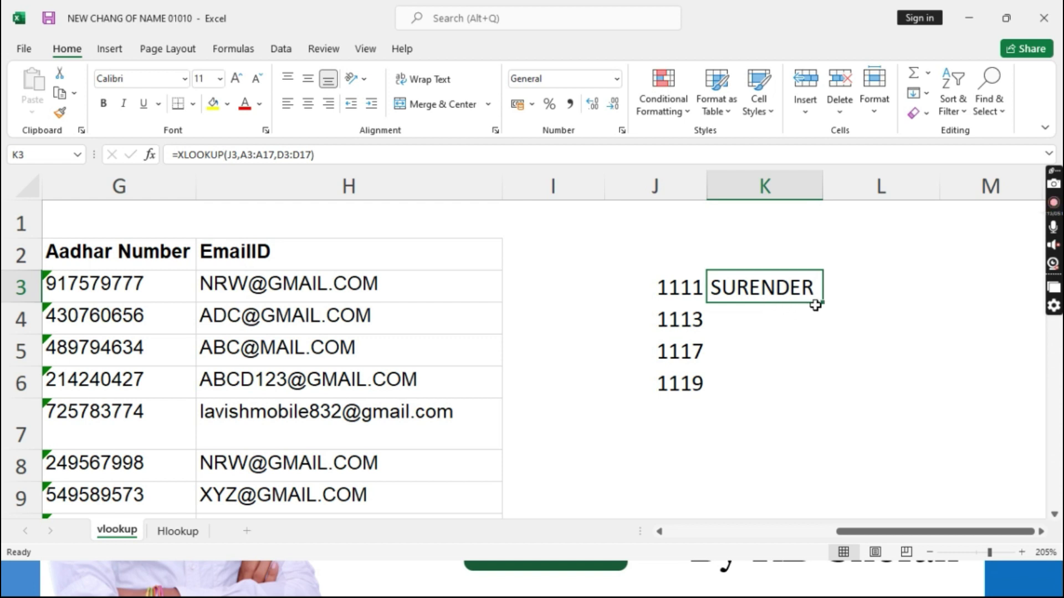
drag(825, 303, 813, 382)
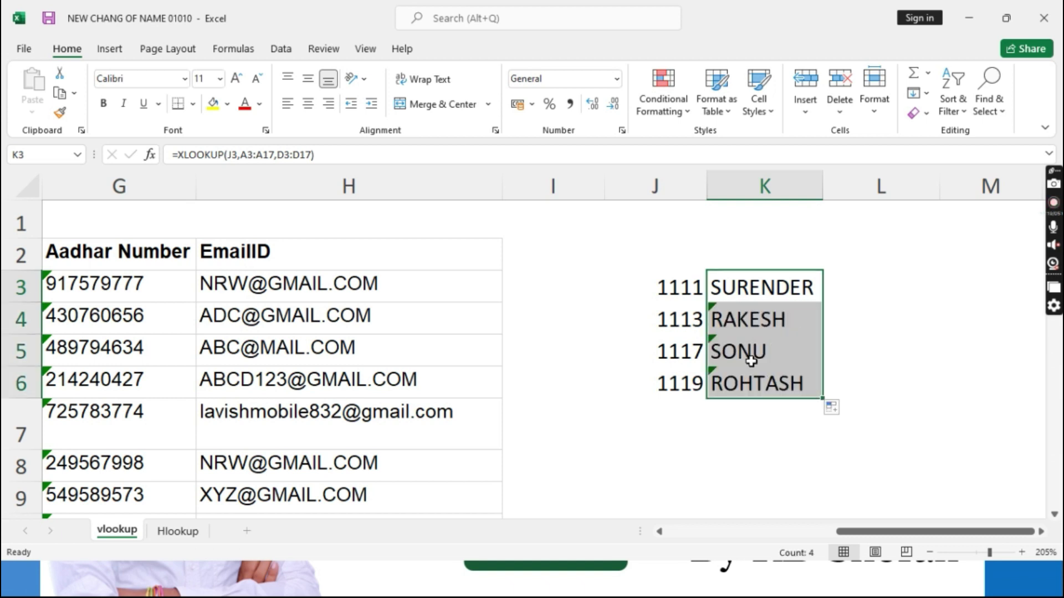
Compare the looked-up names in column K with the source table rows, including serial number 1113, and inspect the K3 formula.
drag(858, 537, 694, 534)
click(802, 316)
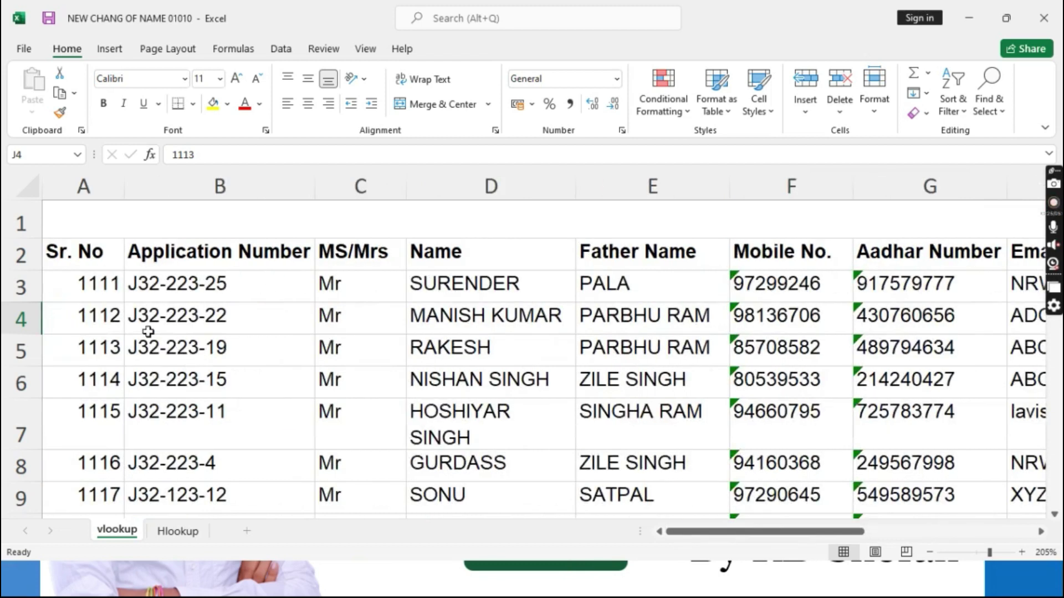
click(110, 342)
drag(111, 342, 515, 356)
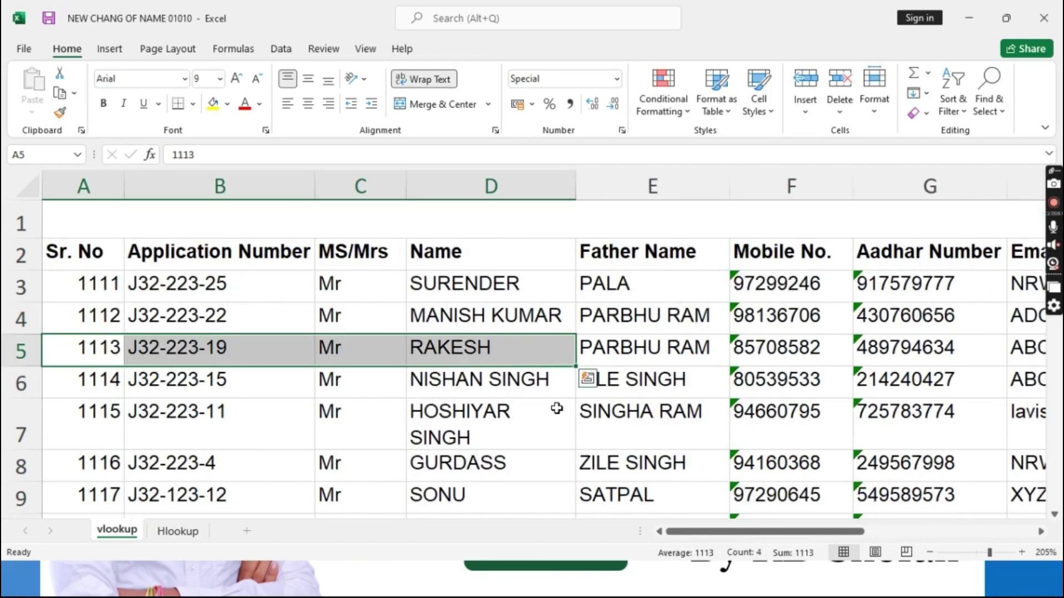
drag(680, 531, 851, 531)
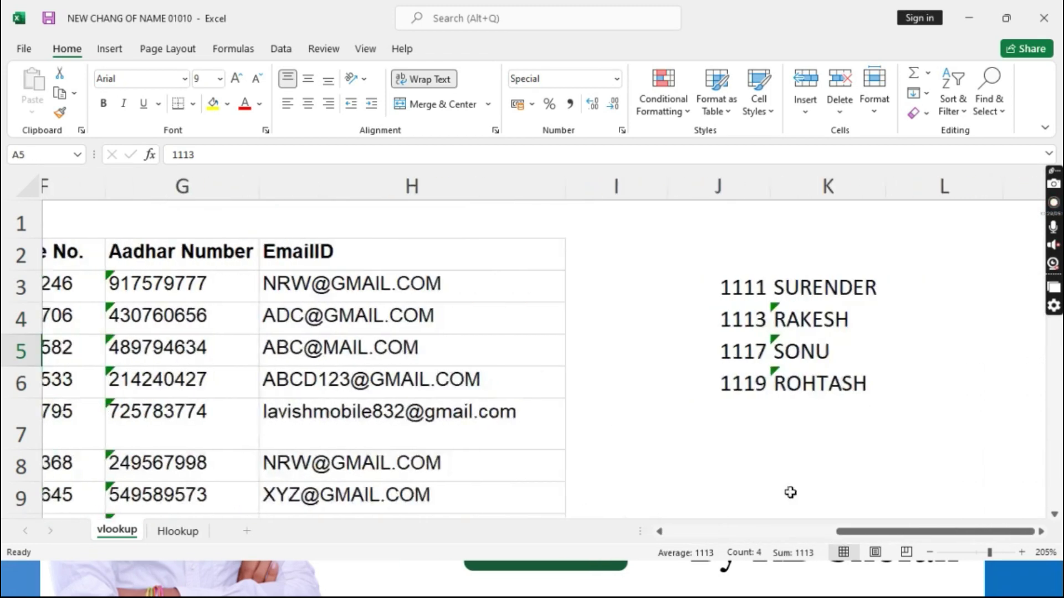
click(743, 326)
click(747, 348)
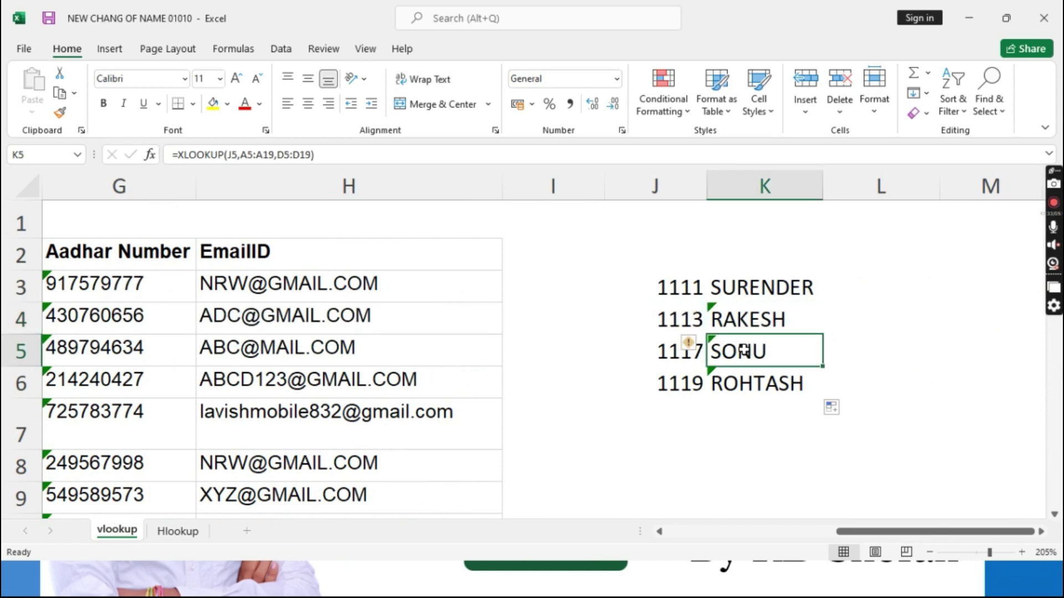
click(772, 286)
key(F2)
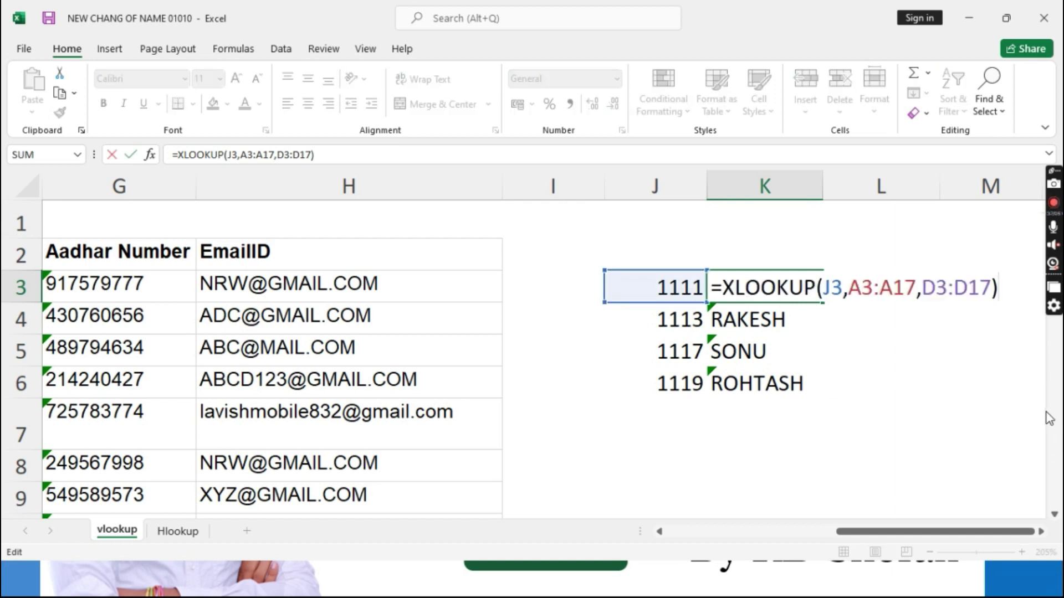
key(Escape)
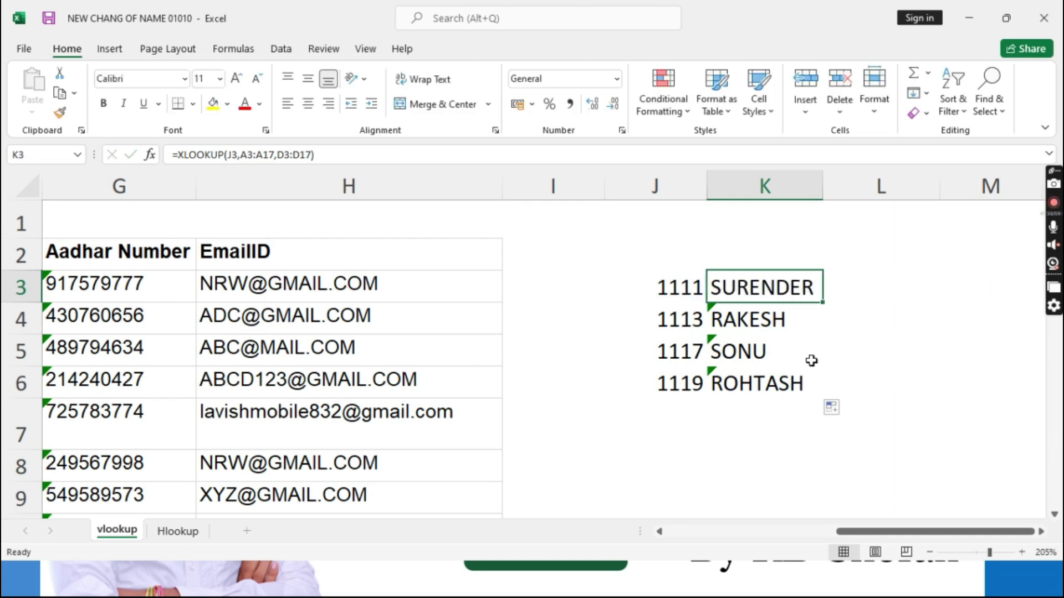
Clear the filled XLOOKUP results from K4:K6.
drag(751, 320, 750, 380)
key(Delete)
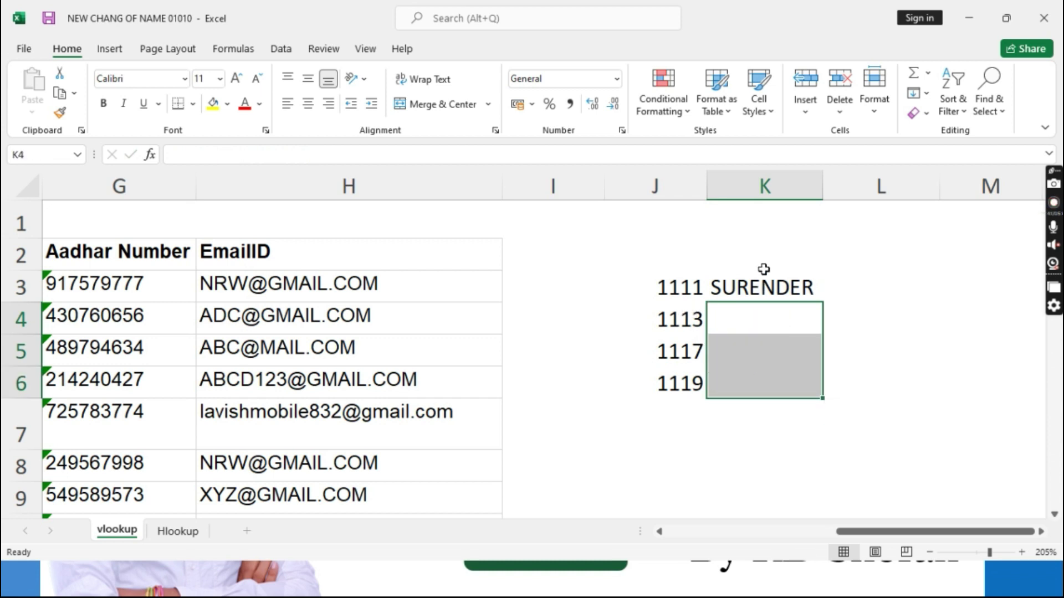
Reopen the XLOOKUP formula in K3 and extend it past the return array to the if_not_found argument.
click(762, 284)
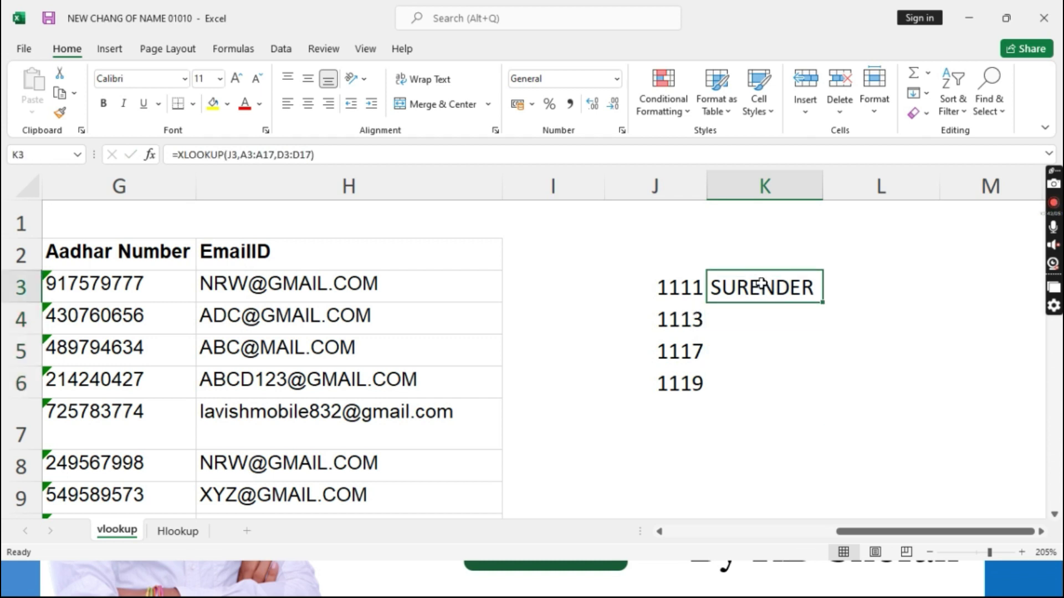
double_click(761, 283)
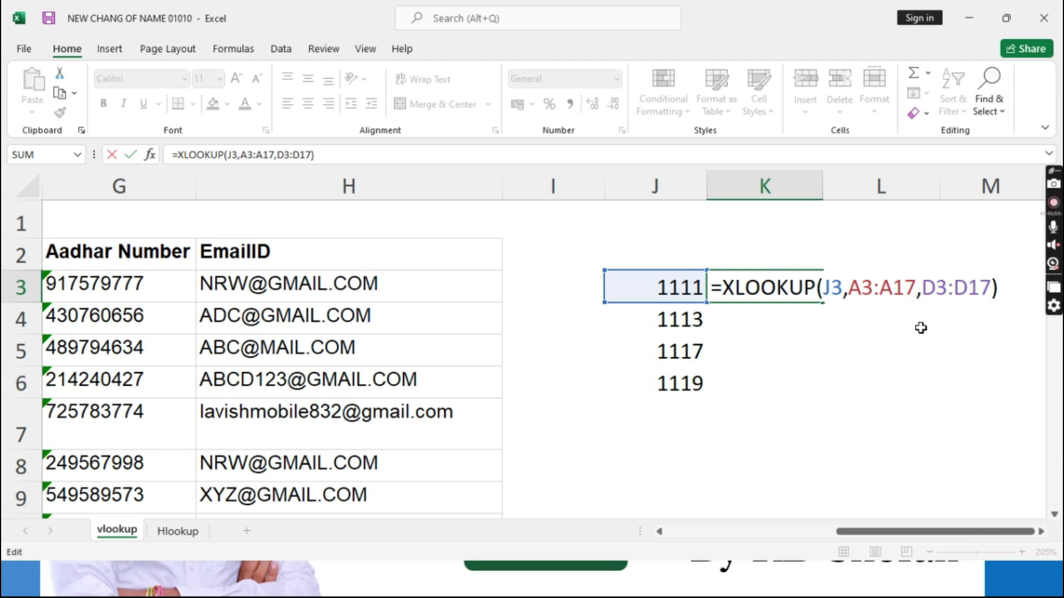
key(BackSpace)
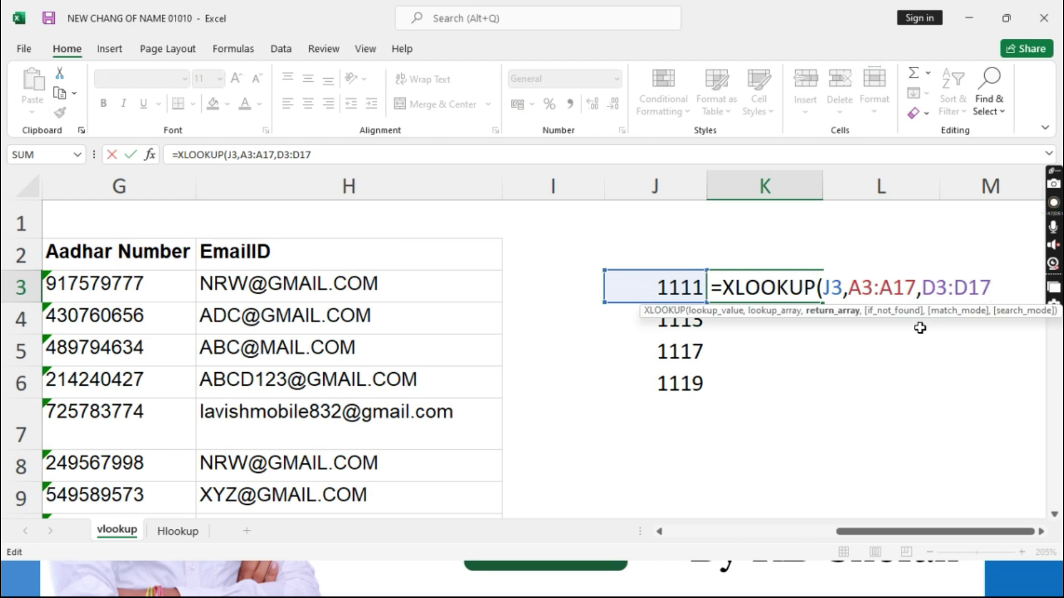
text(,)
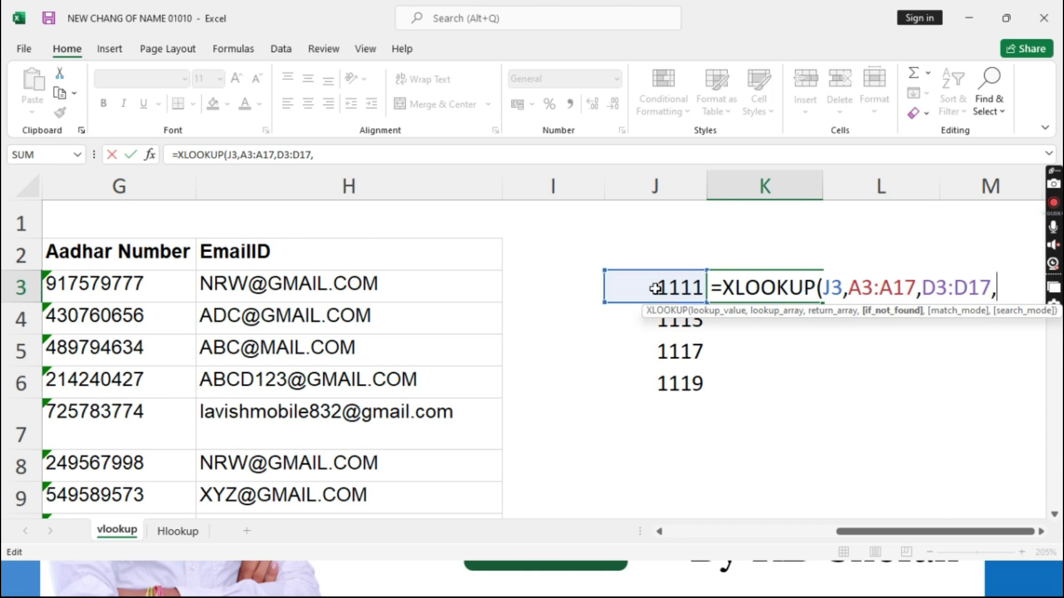
drag(867, 531, 657, 510)
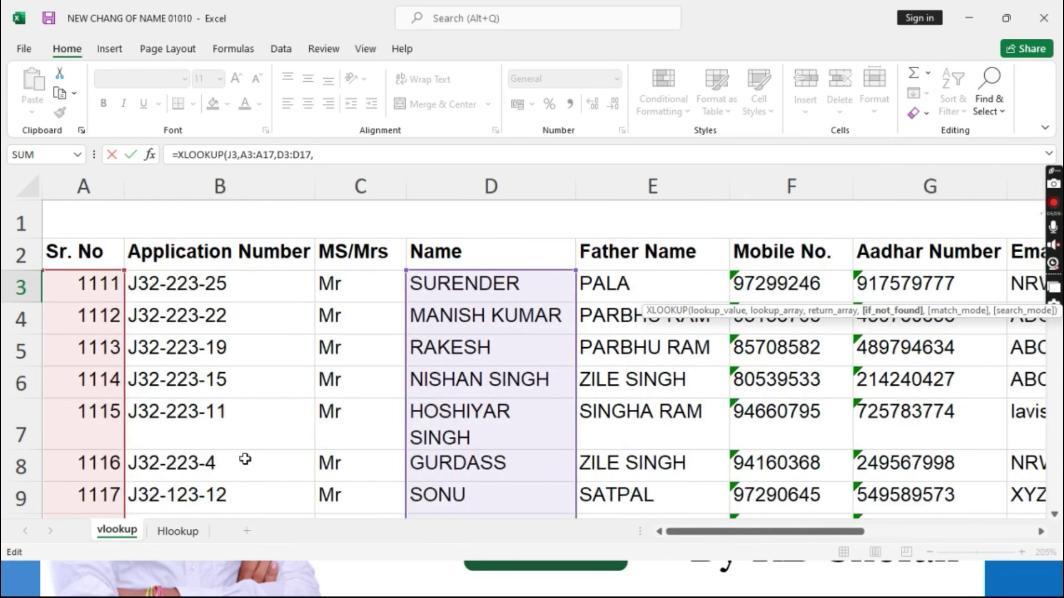
drag(690, 535, 899, 531)
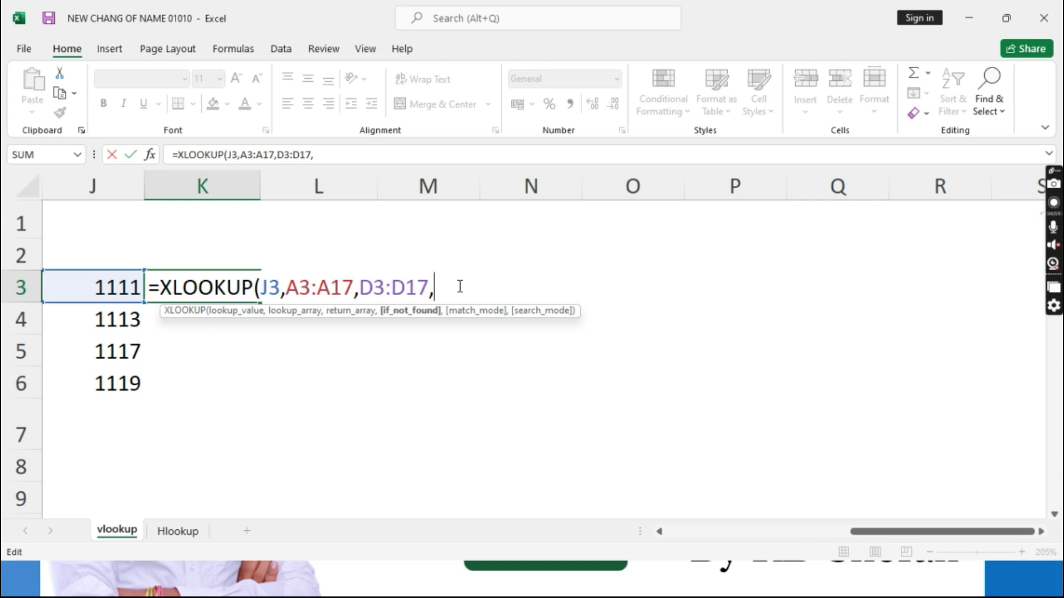
Enter the text Not Found as the if_not_found argument of the K3 formula.
text(Note)
key(BackSpace)
key(BackSpace)
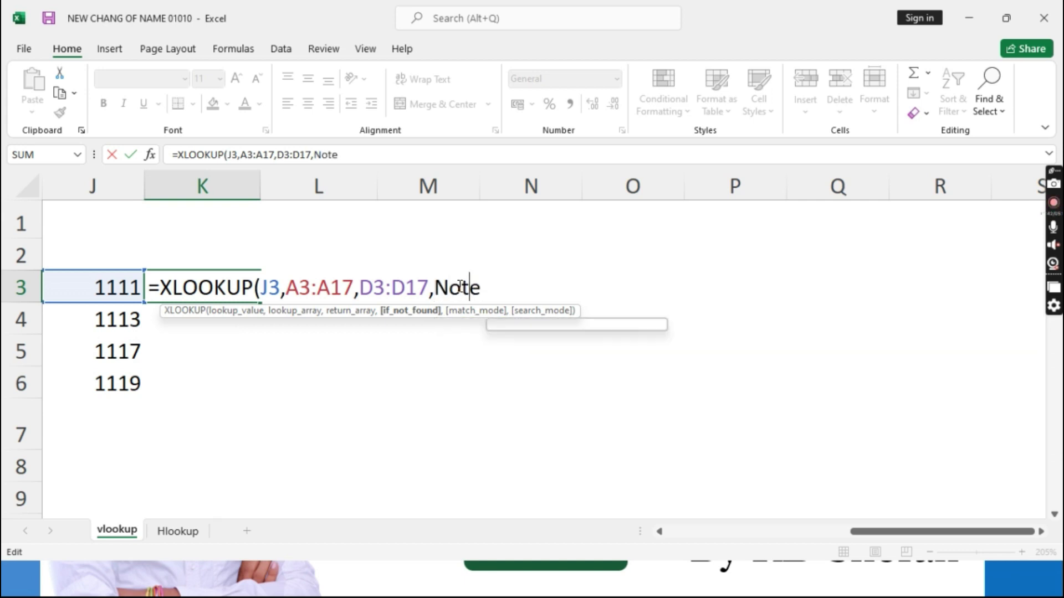
text(Found)
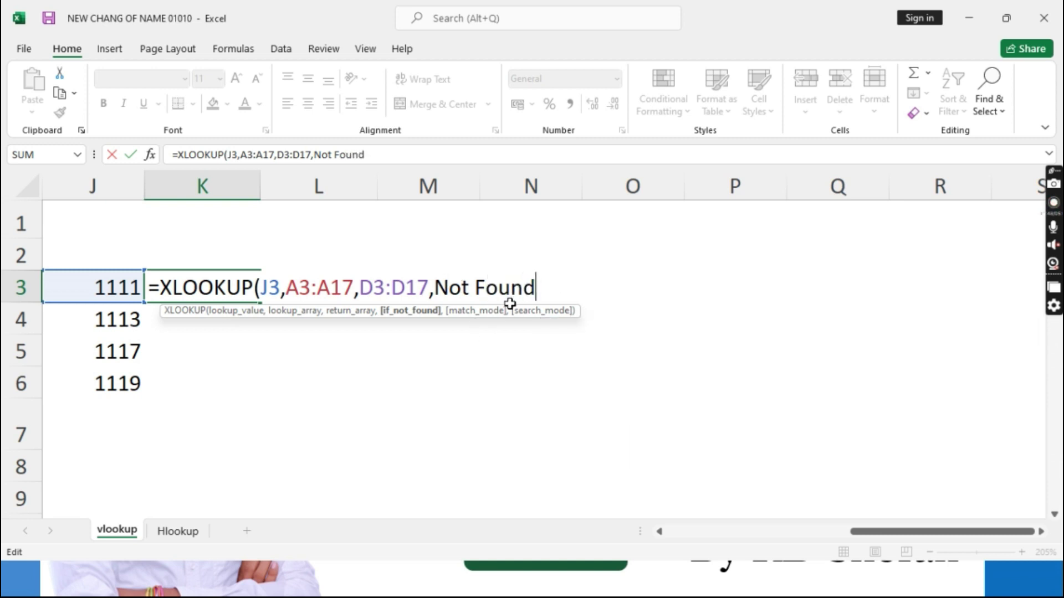
drag(544, 299, 434, 287)
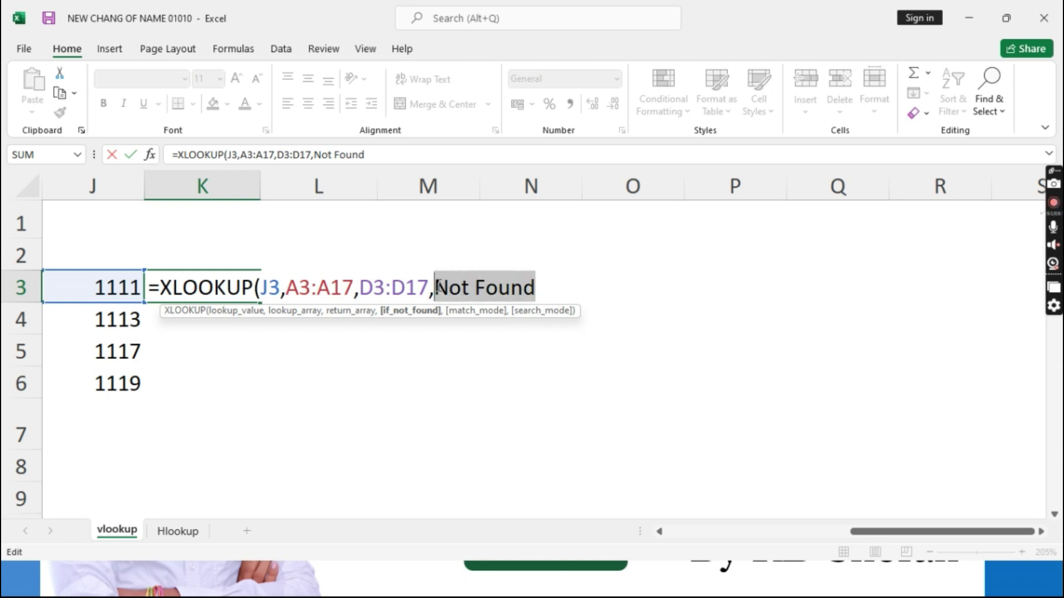
click(476, 287)
click(566, 287)
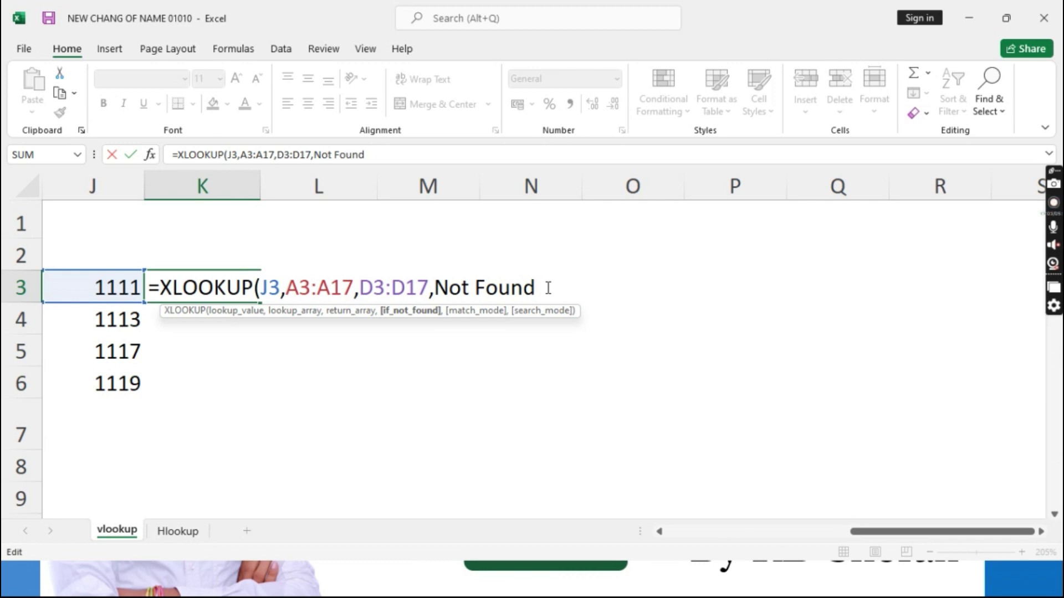
Enclose the Not Found text in the K3 formula in double quotation marks.
text(")
click(436, 288)
text(")
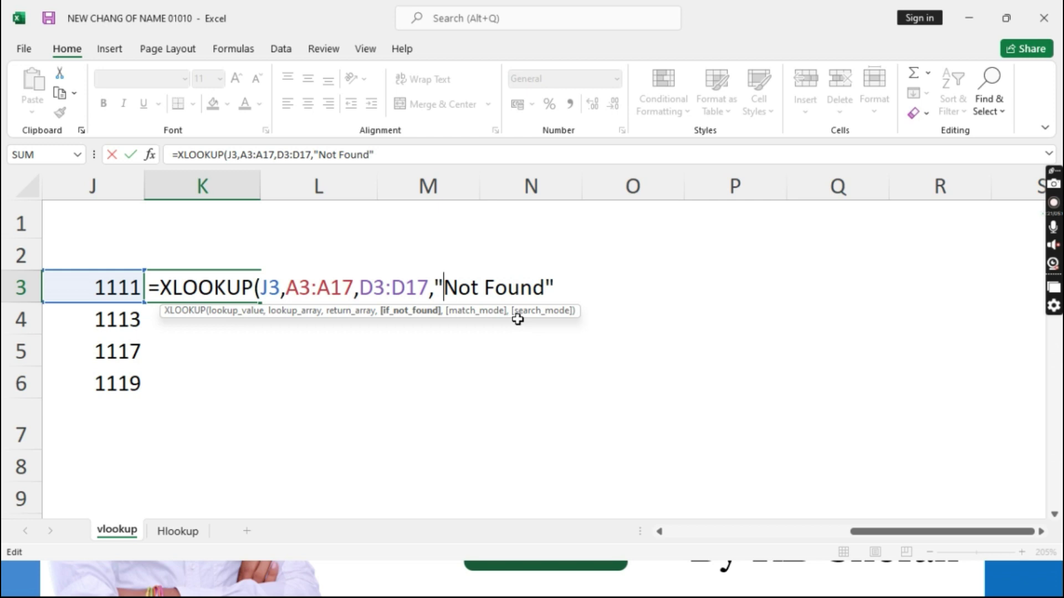
drag(446, 291, 543, 299)
click(576, 294)
Review the match_mode options and set the formula's match mode to 0 - Exact match.
text(,)
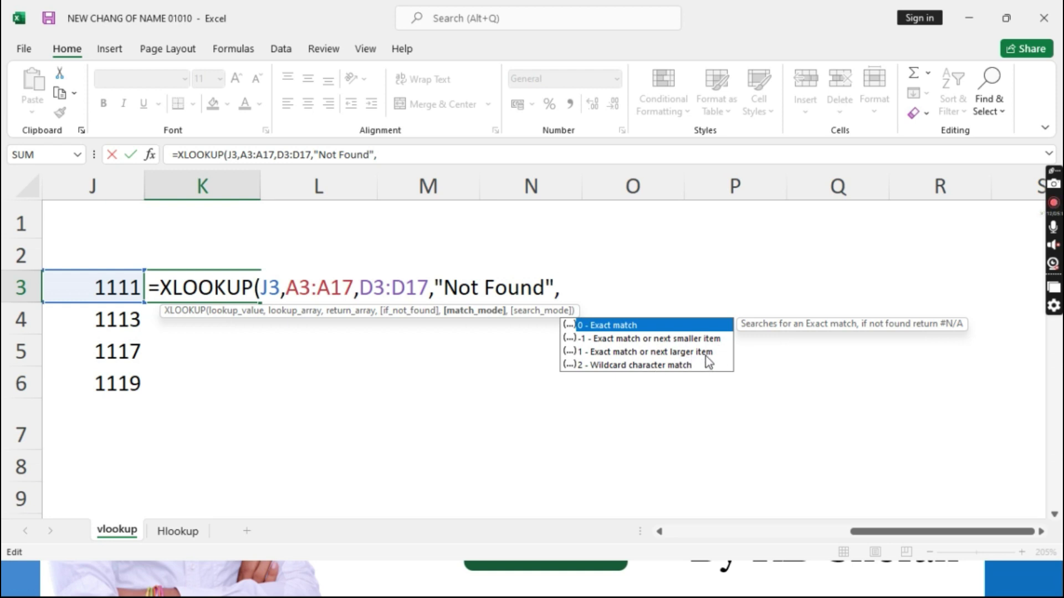
click(619, 339)
click(618, 353)
click(621, 365)
click(630, 353)
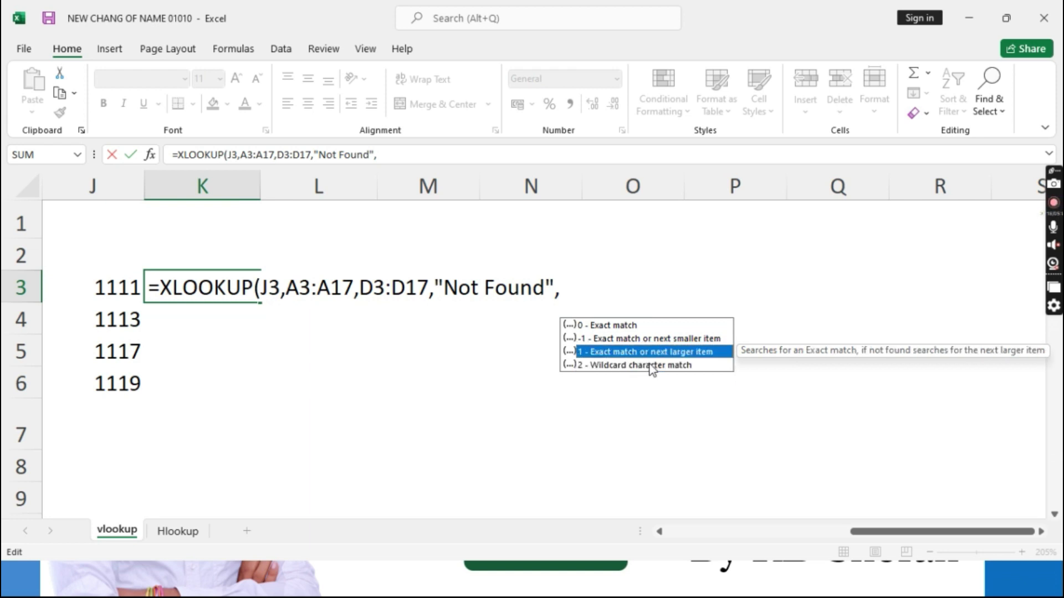
click(643, 340)
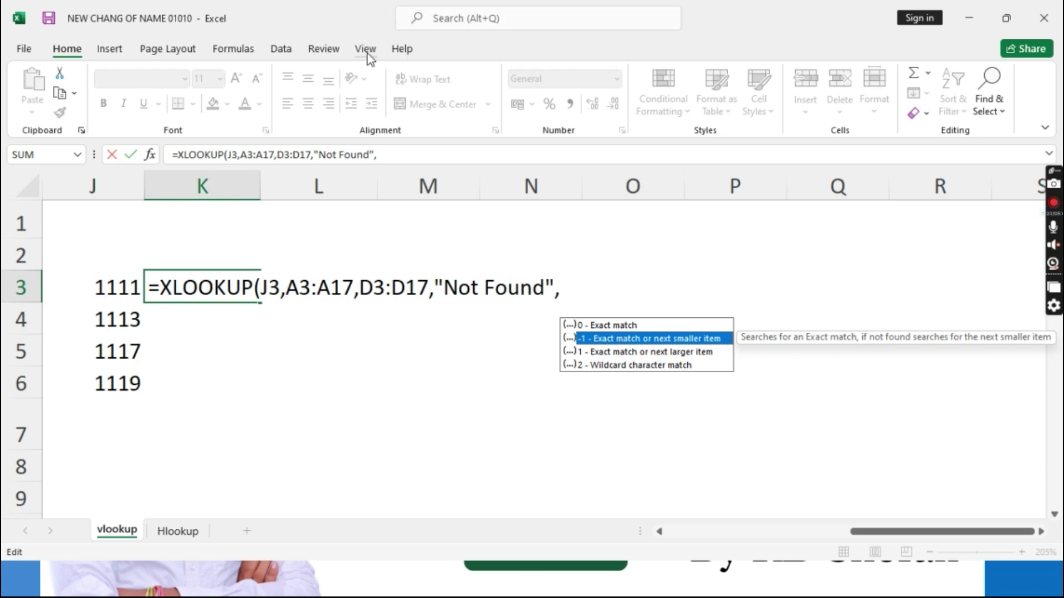
click(681, 327)
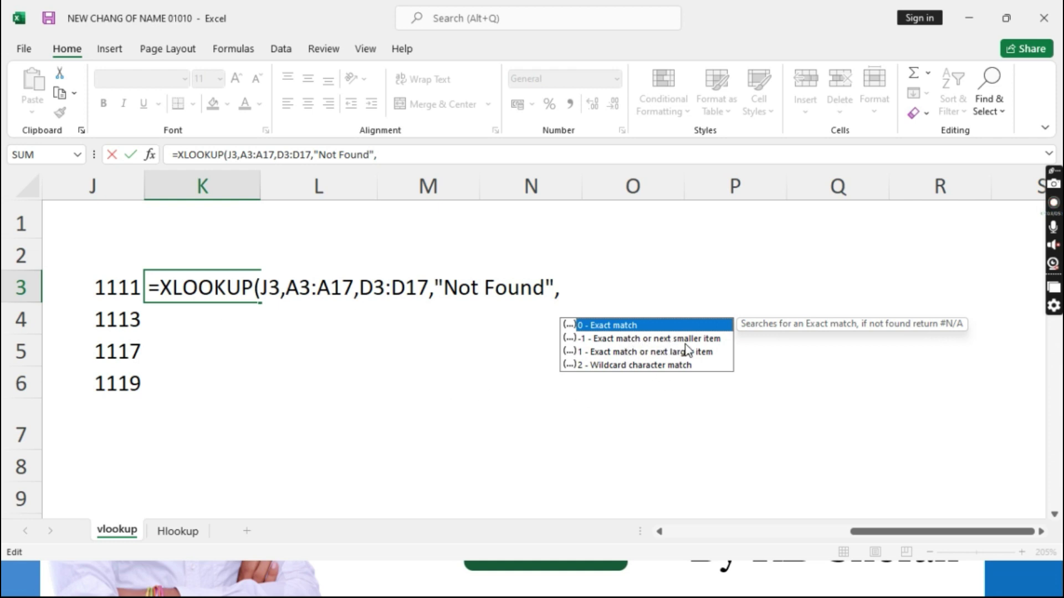
double_click(614, 331)
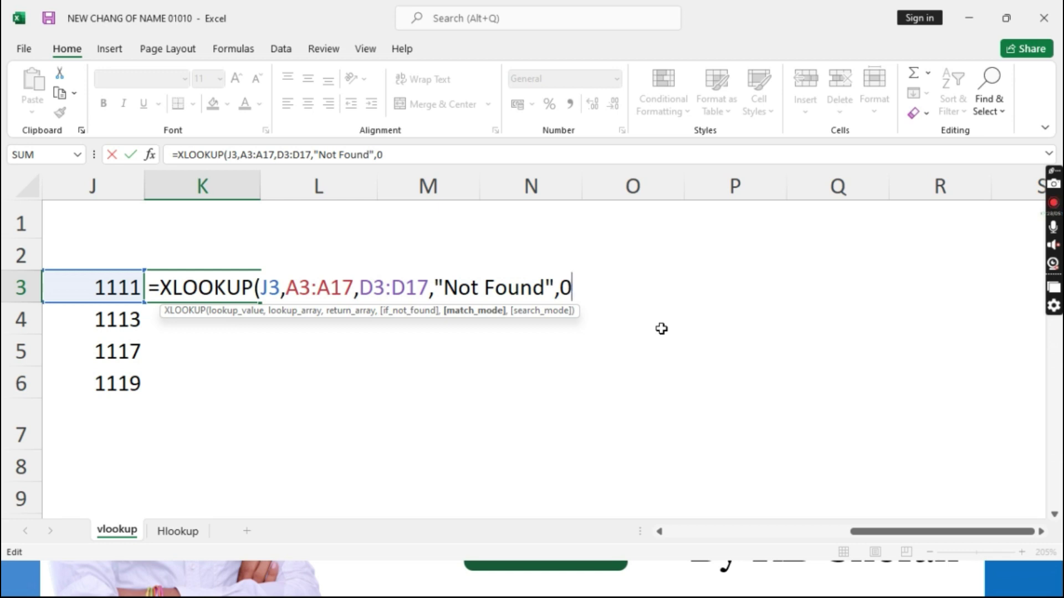
Review the search_mode options for the K3 formula alongside the source table, leaving the search mode out of the formula.
text(,)
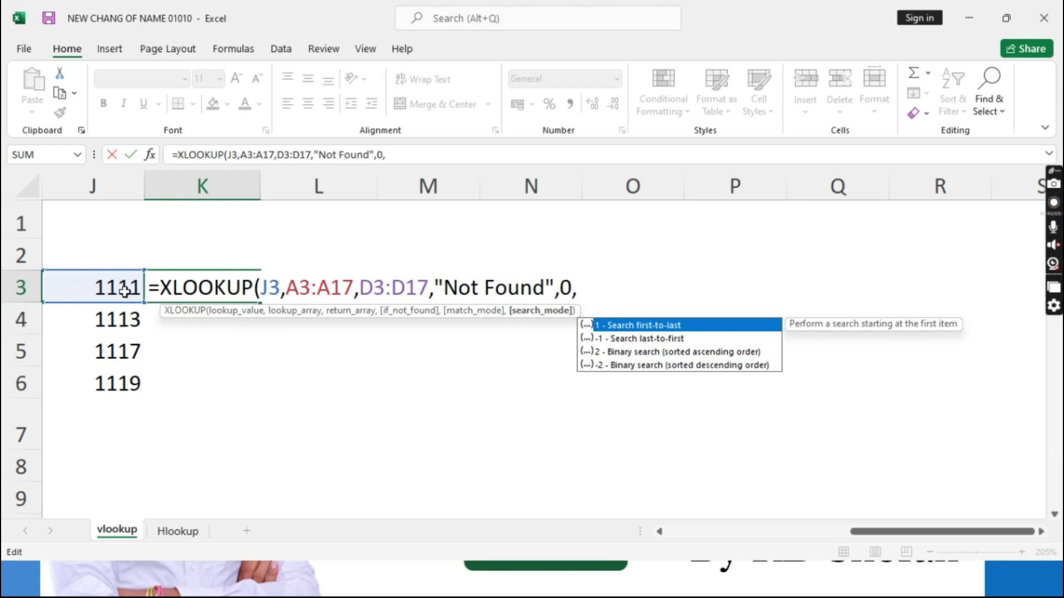
drag(885, 533, 649, 534)
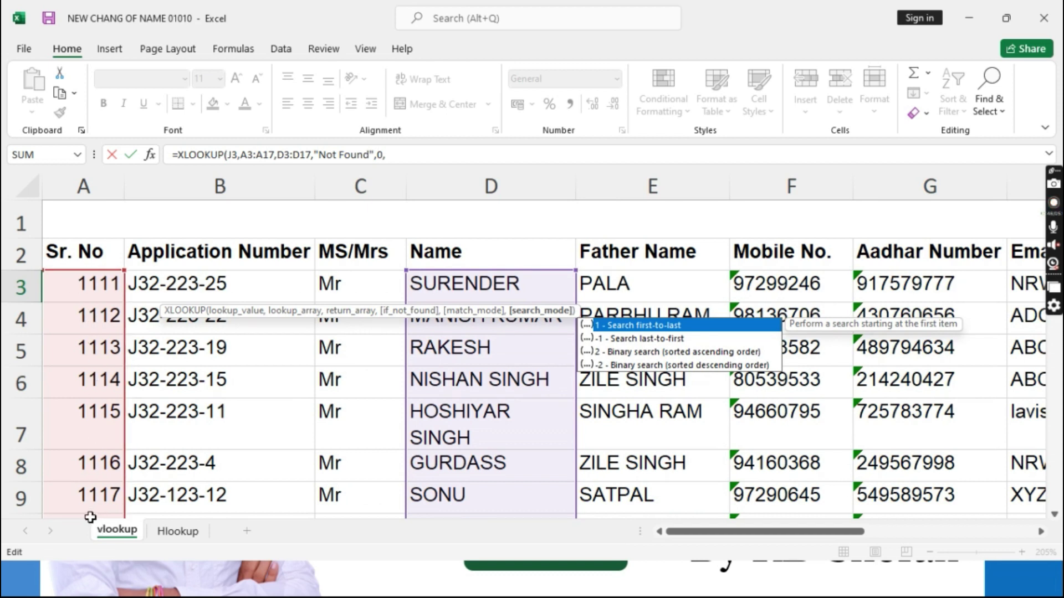
drag(687, 533, 937, 532)
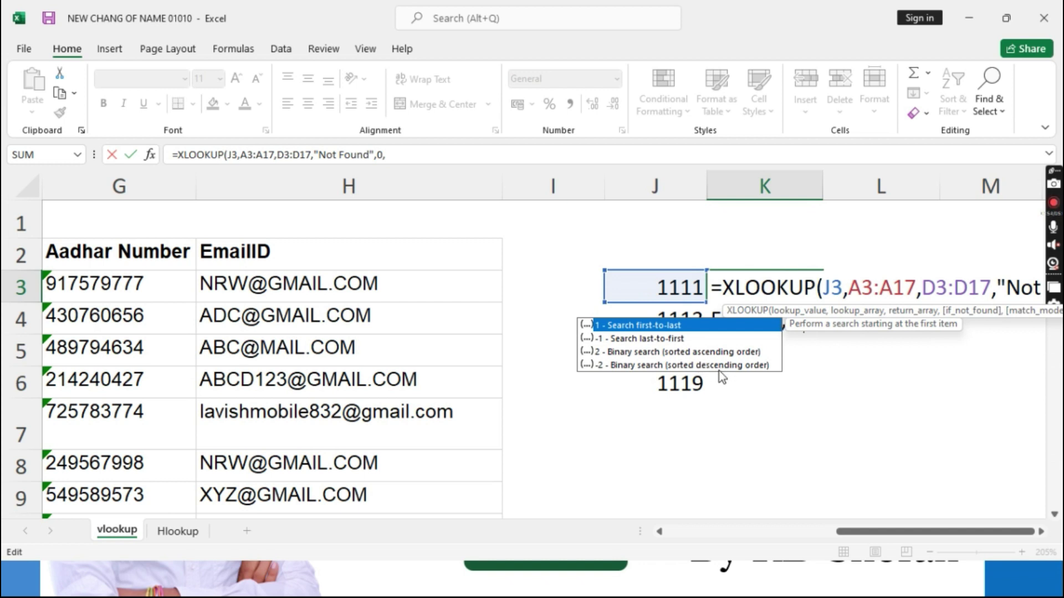
click(1041, 532)
click(1041, 532)
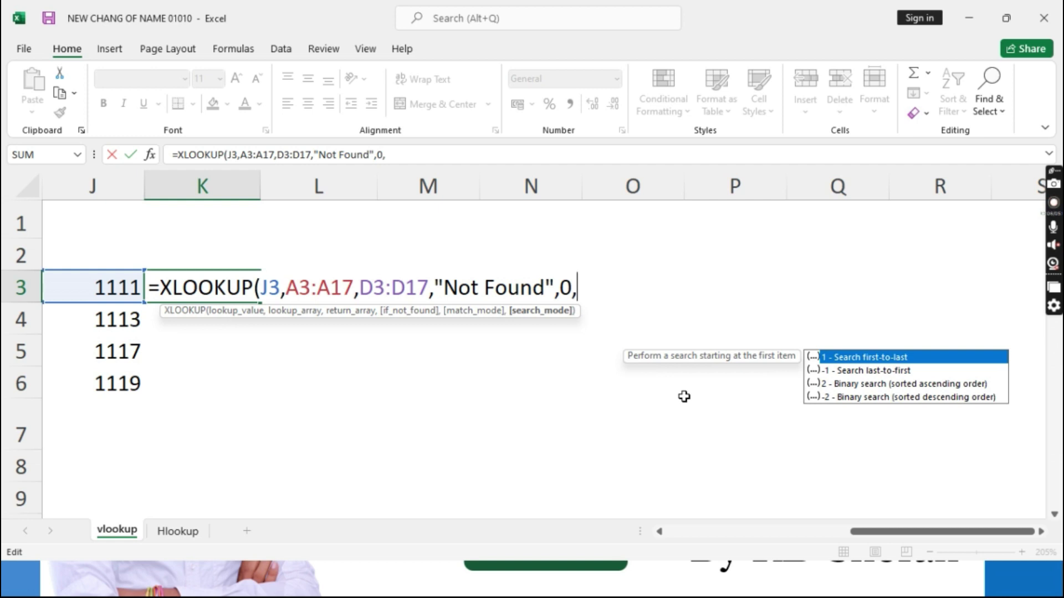
key(BackSpace)
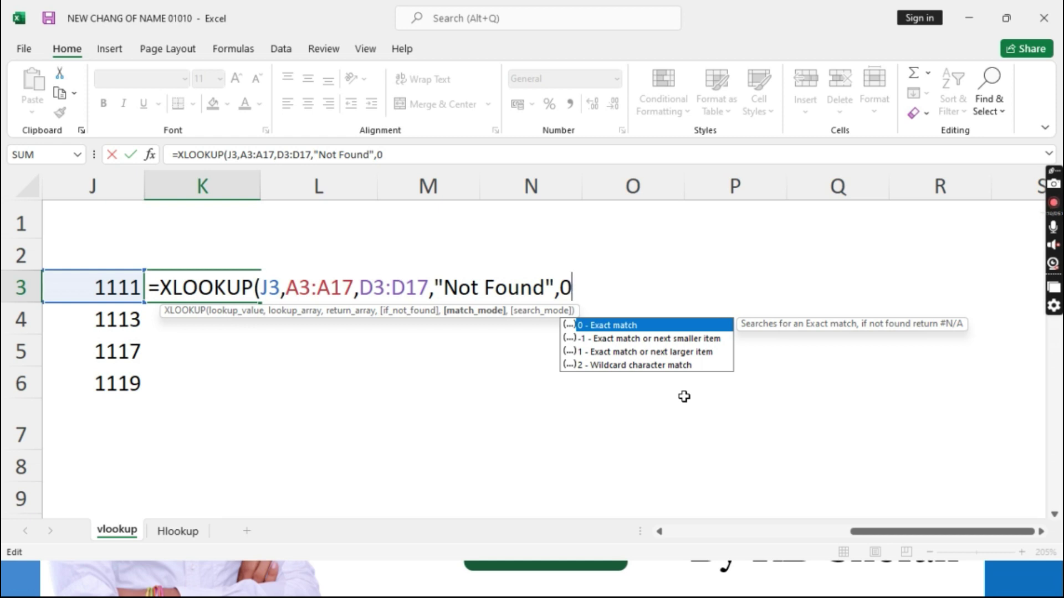
Complete the K3 formula with exact match as its last argument and fill it down to K6.
text())
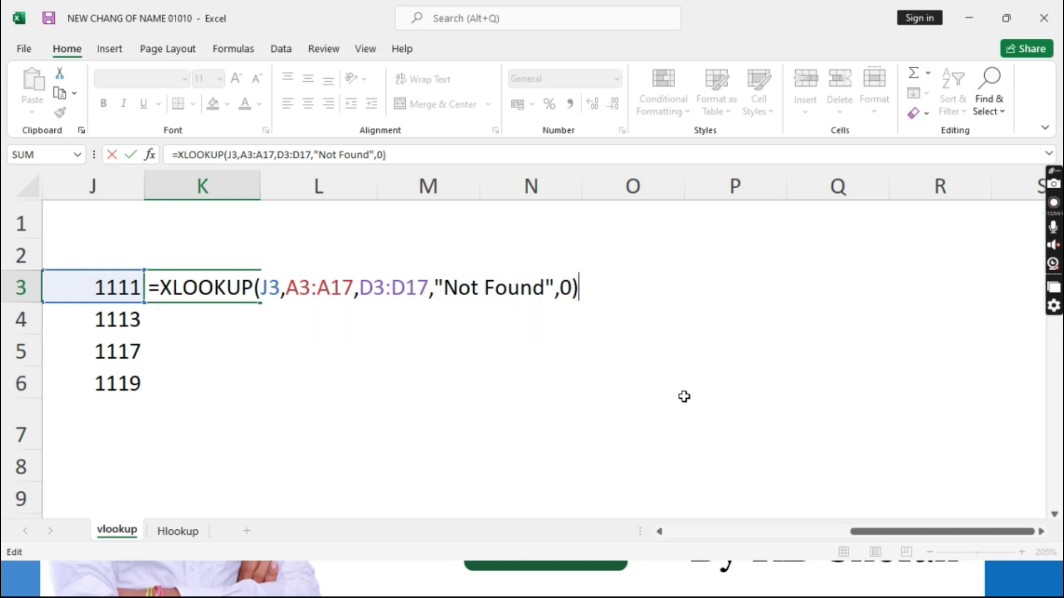
key(Return)
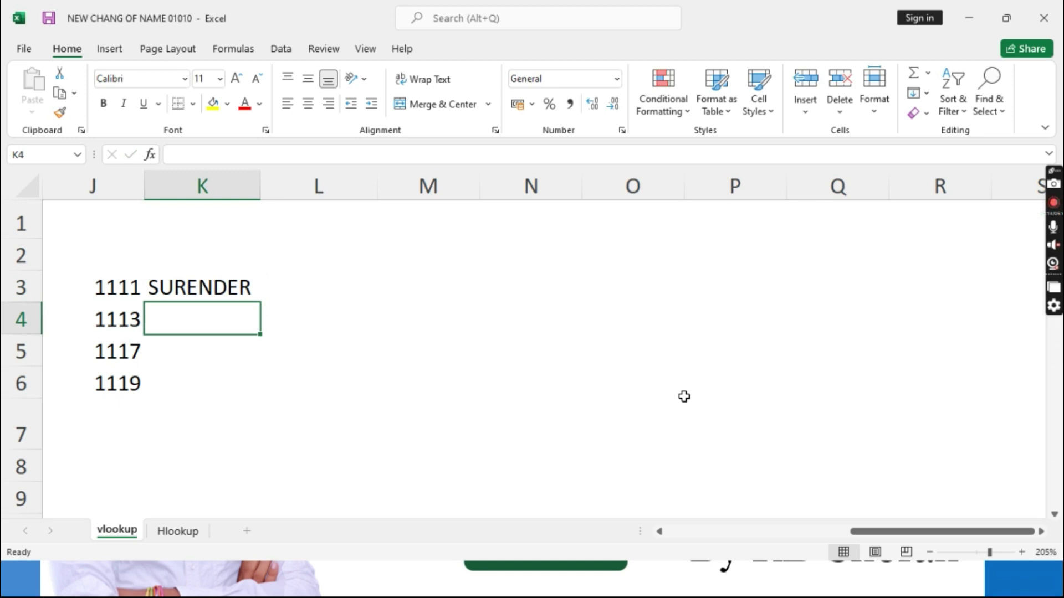
click(202, 292)
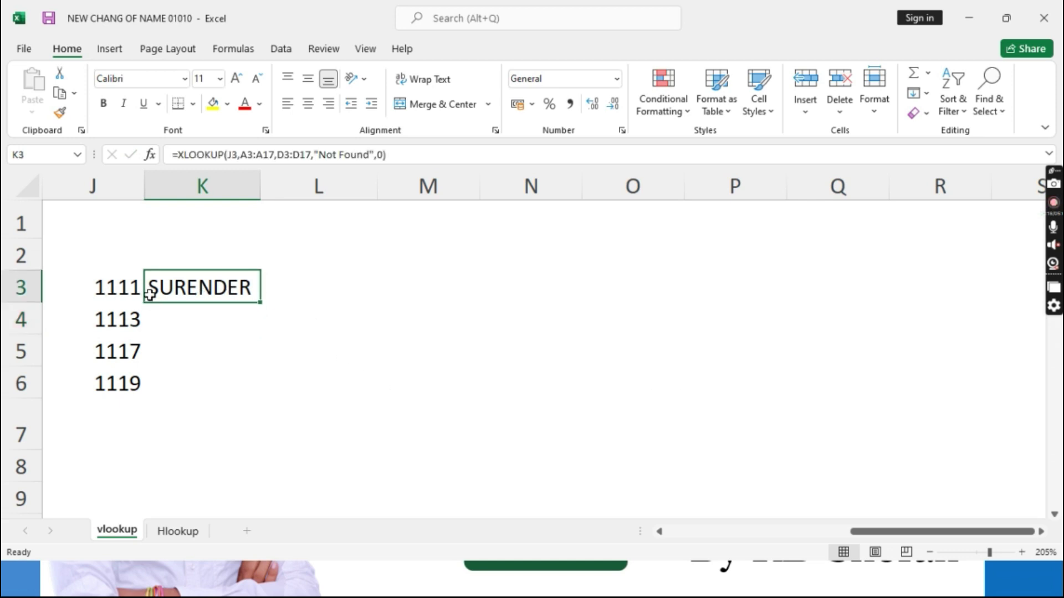
drag(260, 303, 251, 384)
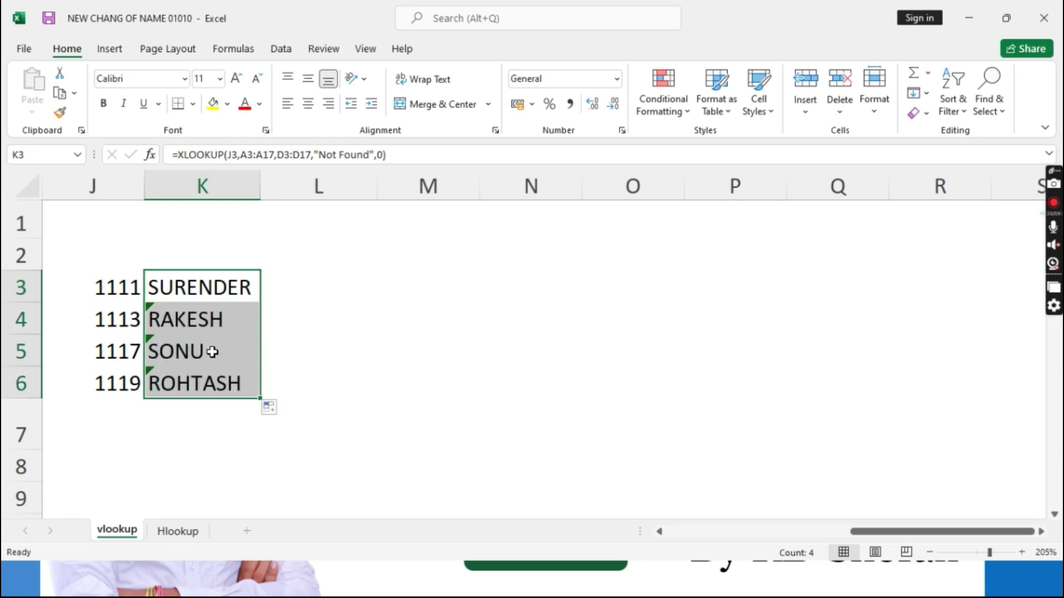
Inspect the XLOOKUP formula in K5 and its if_not_found argument, leaving the formula as it is.
click(117, 348)
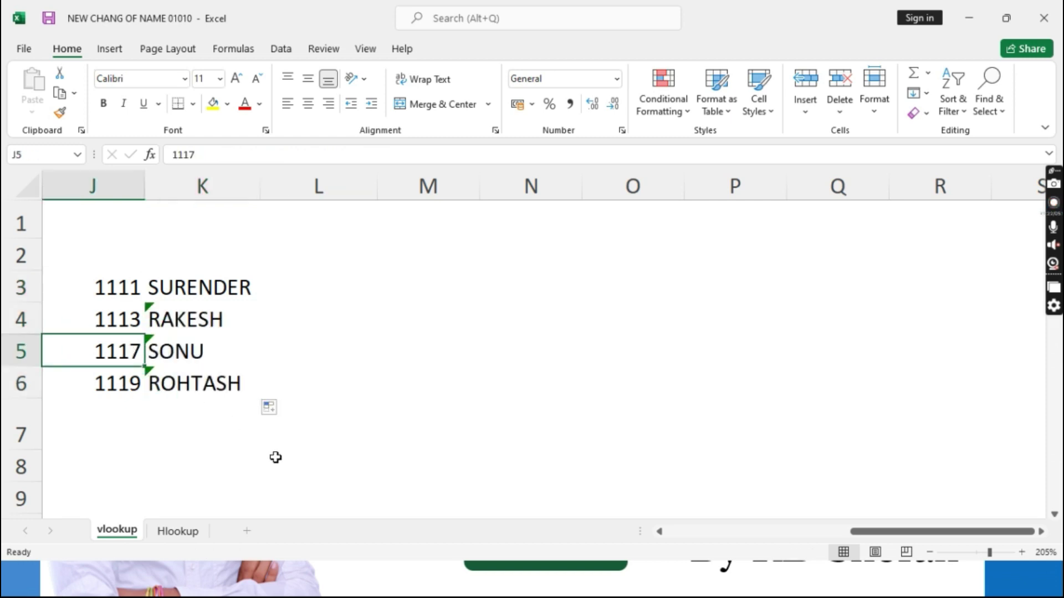
drag(930, 532, 920, 532)
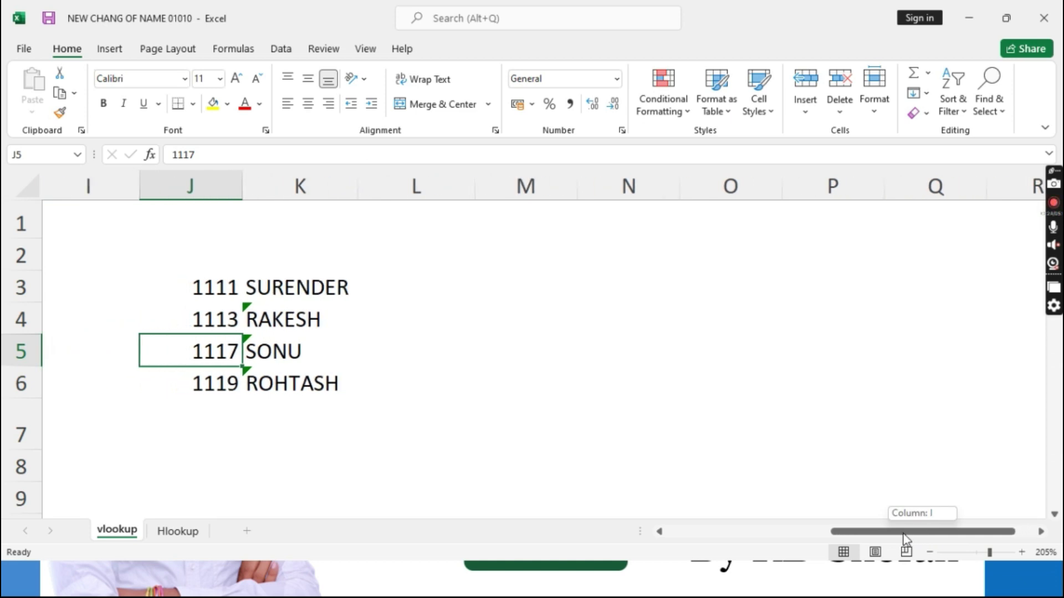
click(286, 360)
key(F2)
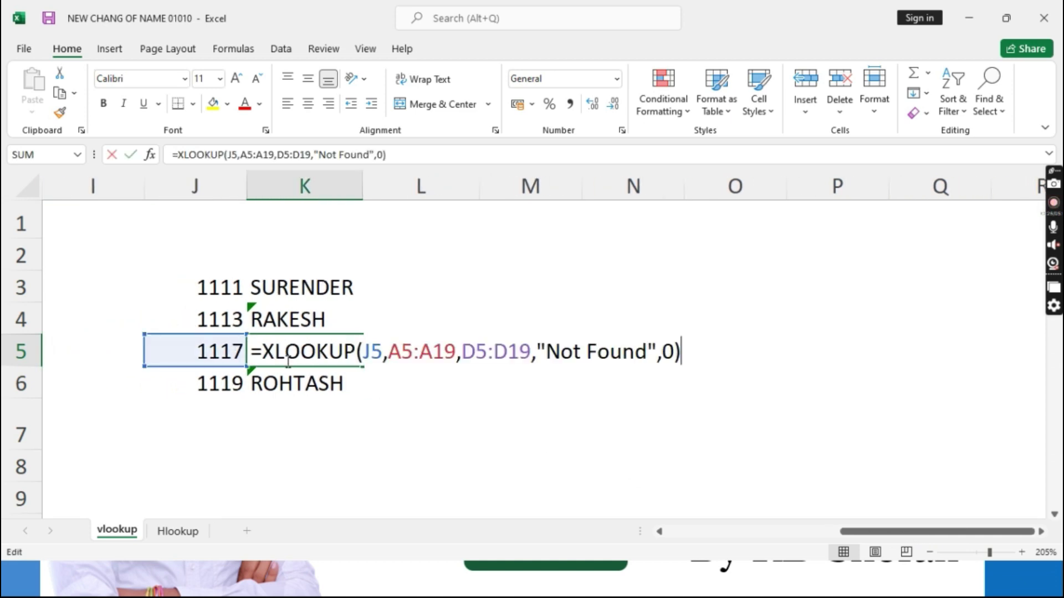
click(591, 351)
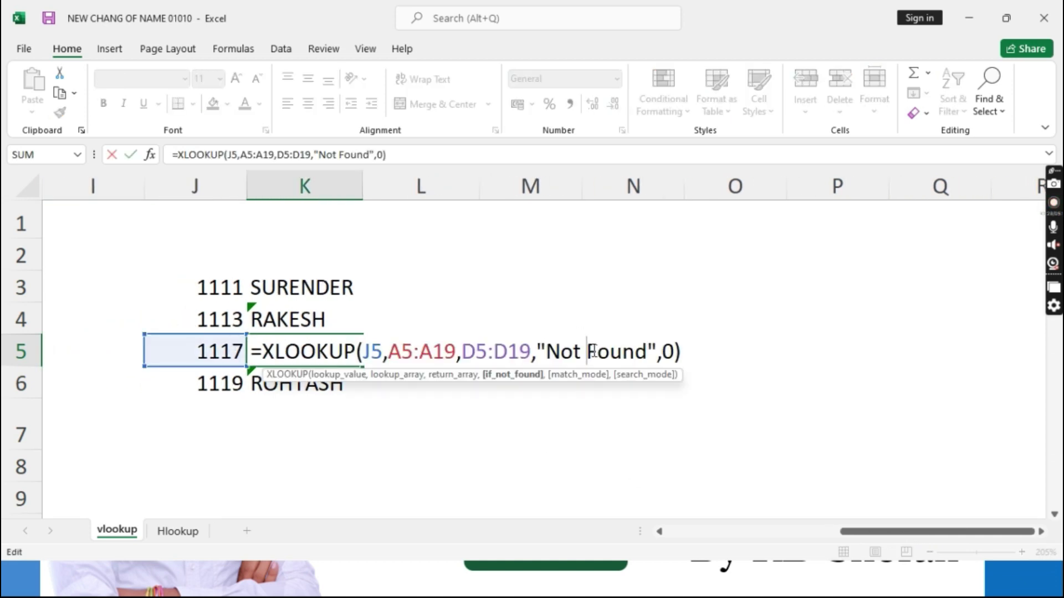
key(Escape)
click(224, 363)
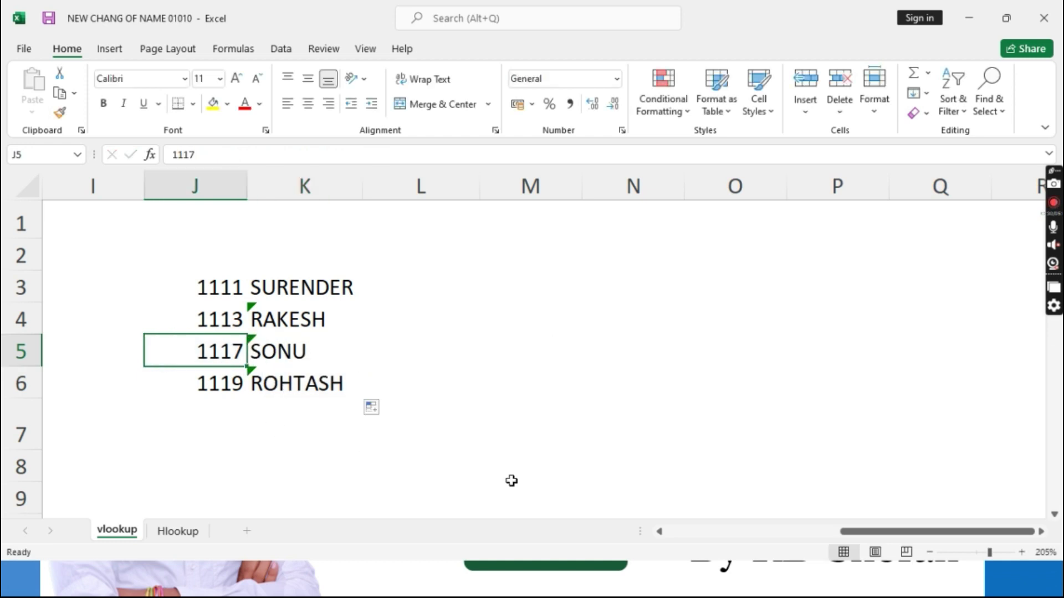
Check serial number 1117 and its name in the source table, and look for the last serial number in column A.
drag(935, 535, 720, 540)
scroll(166, 432, down, 1)
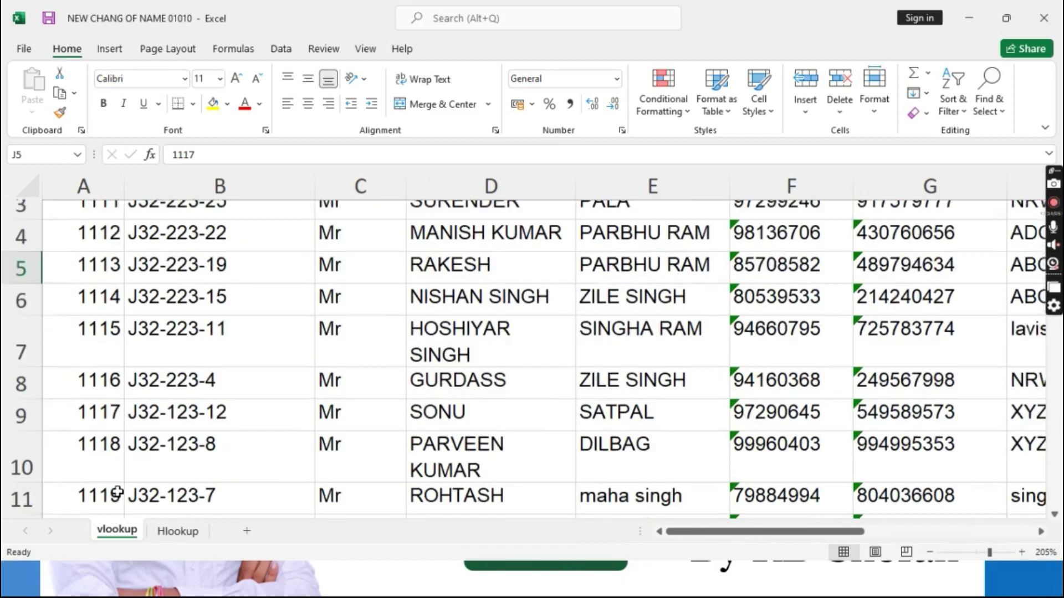
click(98, 402)
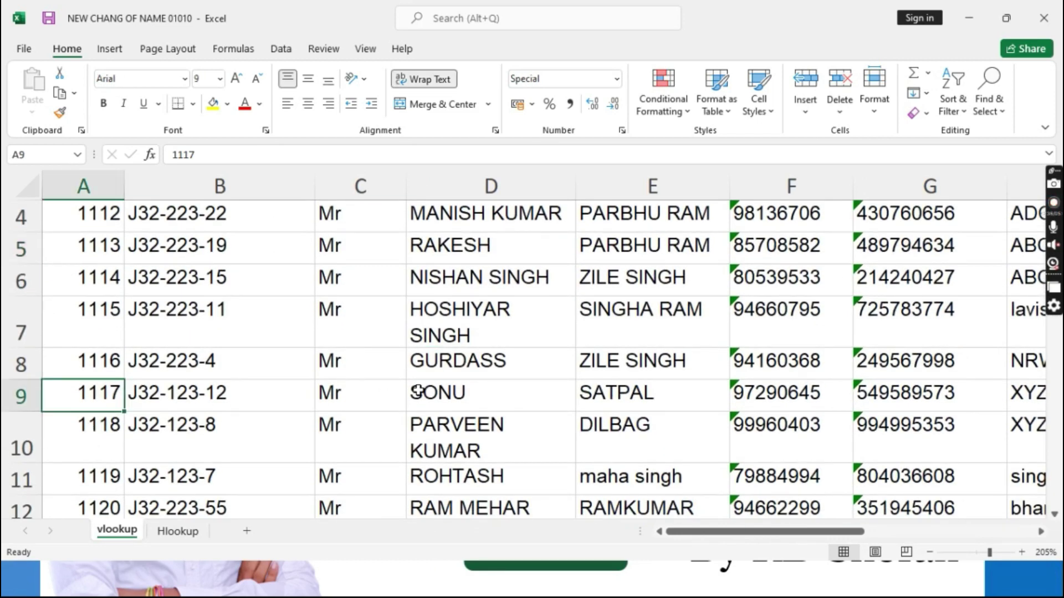
click(490, 391)
click(120, 390)
click(491, 391)
scroll(210, 392, down, 2)
scroll(205, 391, down, 1)
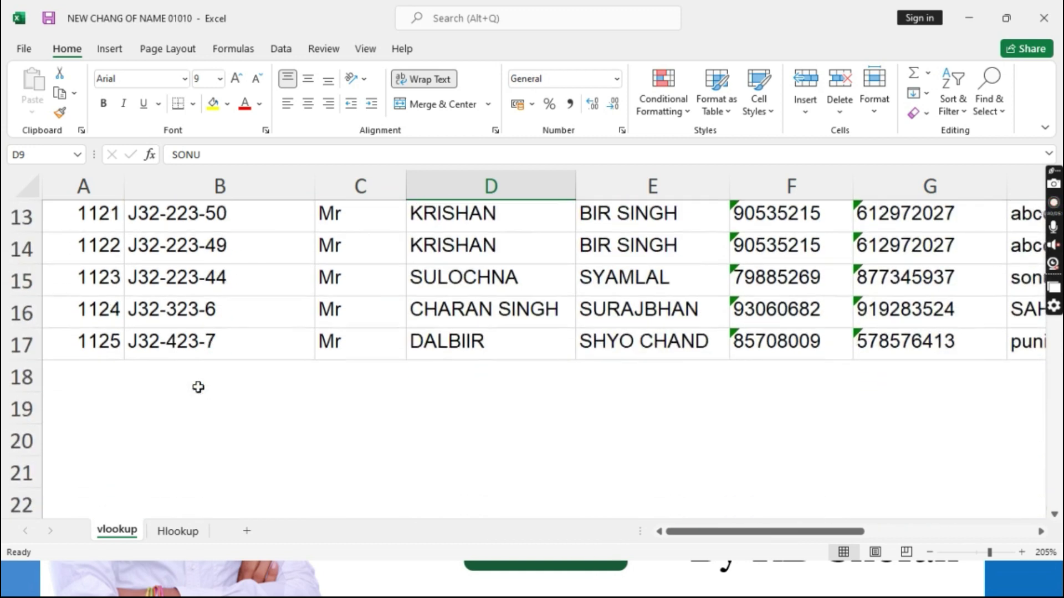
click(107, 369)
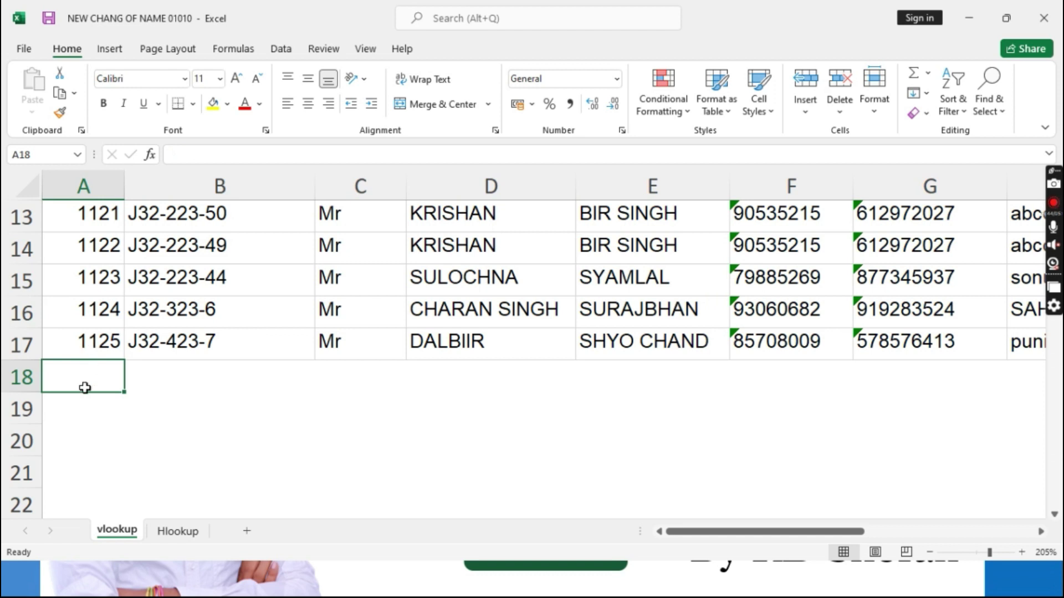
Change the lookup value in J5 to 1126, a serial number missing from the source table.
drag(686, 533, 933, 560)
scroll(641, 352, up, 4)
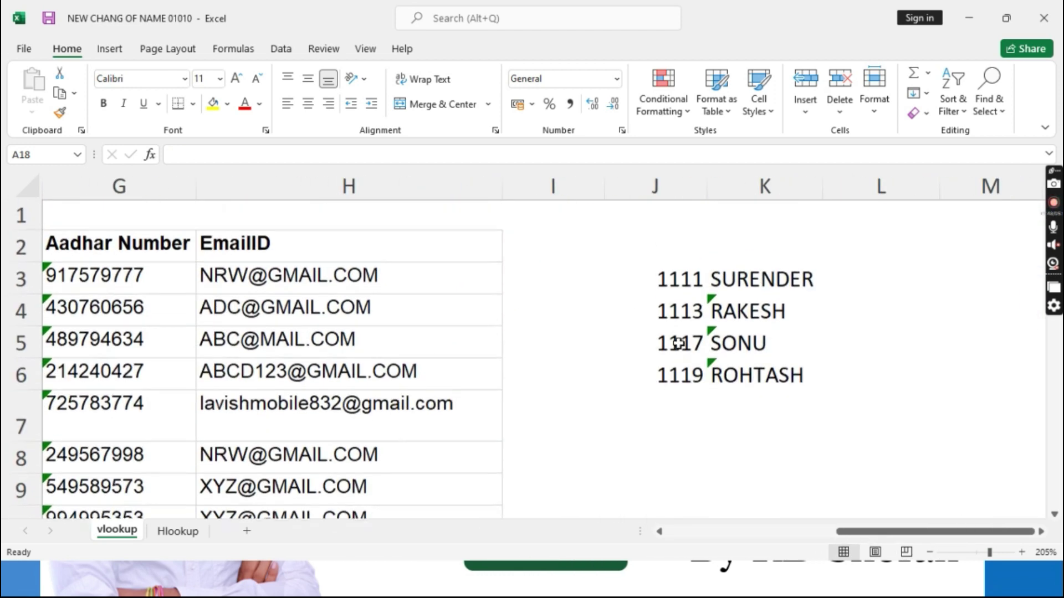
click(678, 344)
text(1126)
key(Return)
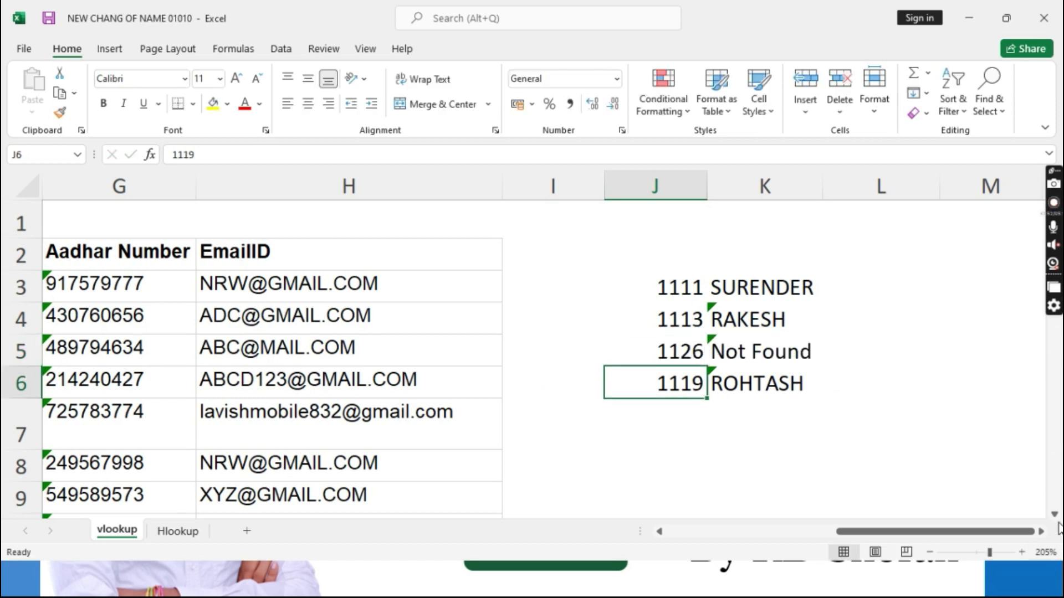
Examine how the if_not_found text is written in the K5 formula, keeping the formula as it is.
click(752, 359)
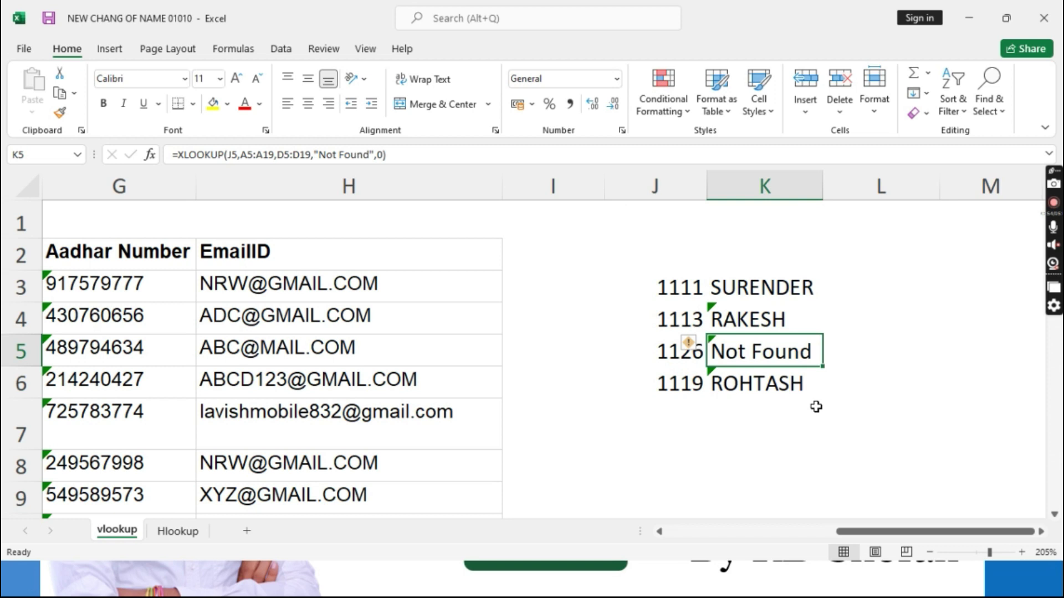
key(F2)
drag(817, 384, 759, 388)
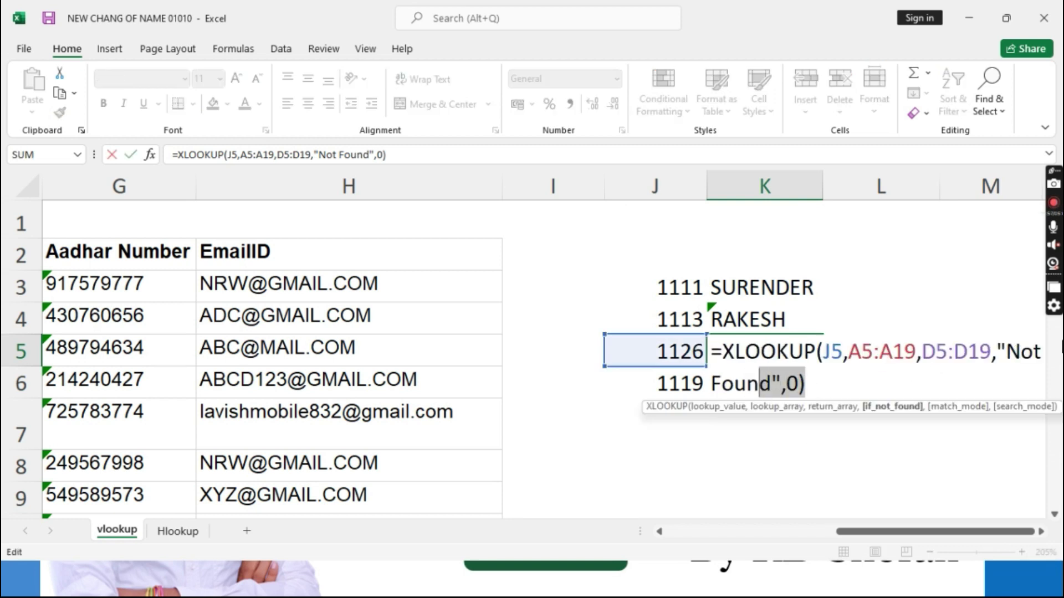
click(1022, 351)
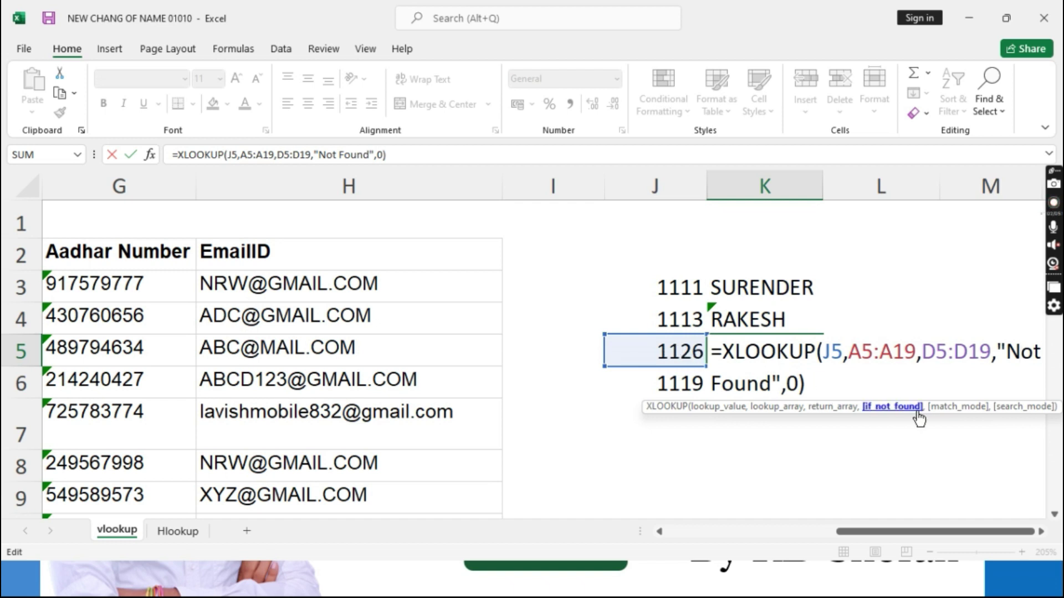
drag(1006, 355, 774, 386)
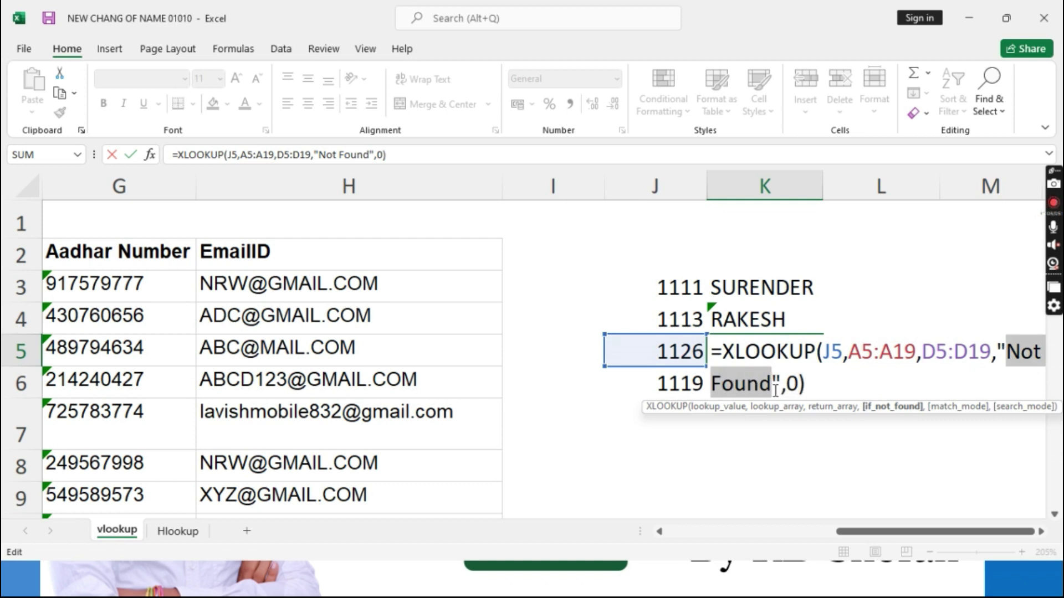
click(808, 387)
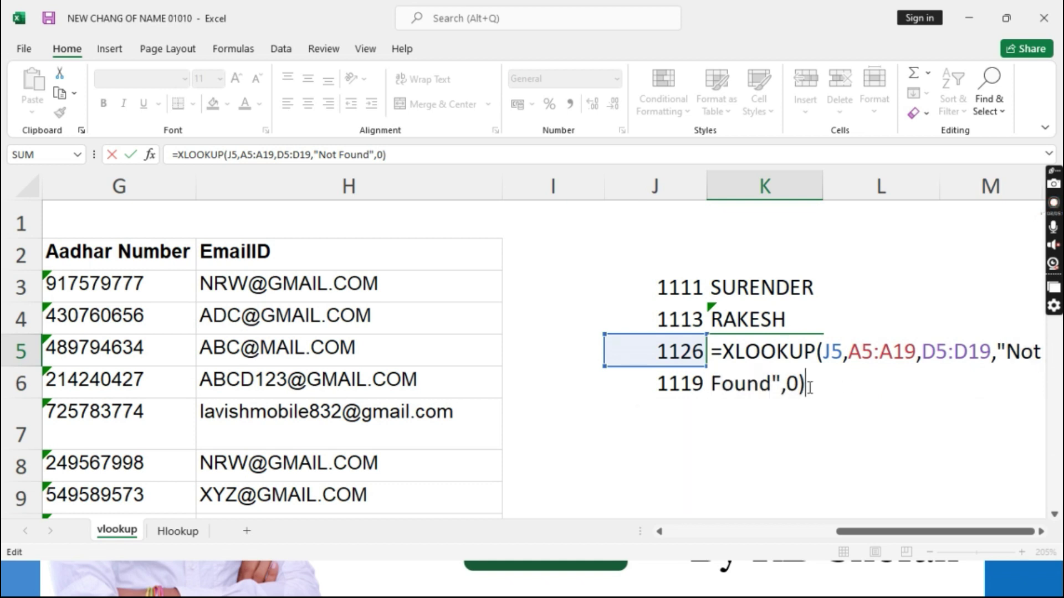
key(Return)
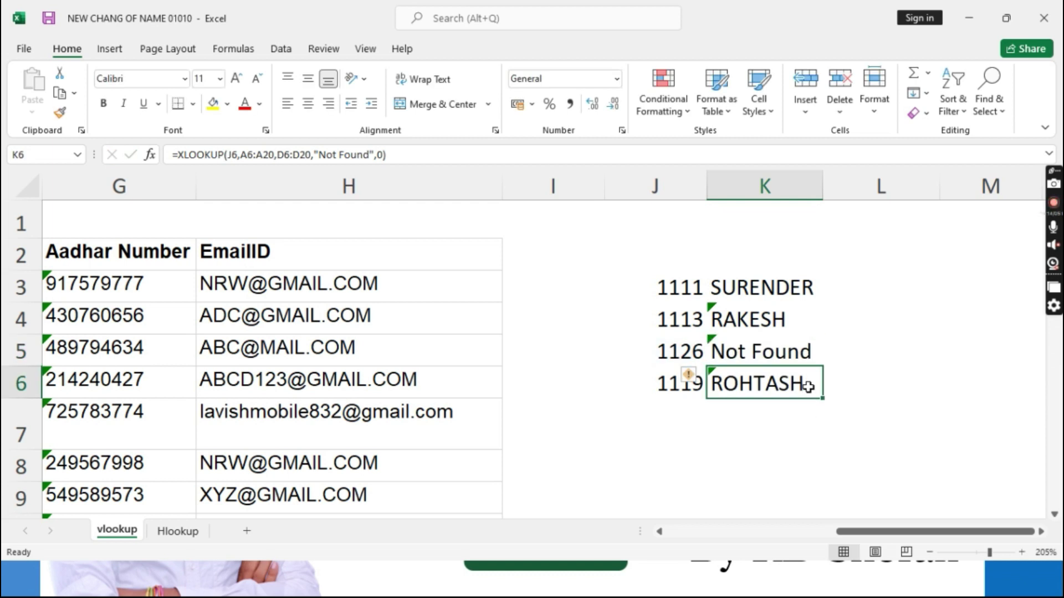
Remove the if_not_found and match_mode arguments from the K3 formula, leaving it ending at the return array D3:D17.
click(769, 288)
key(F2)
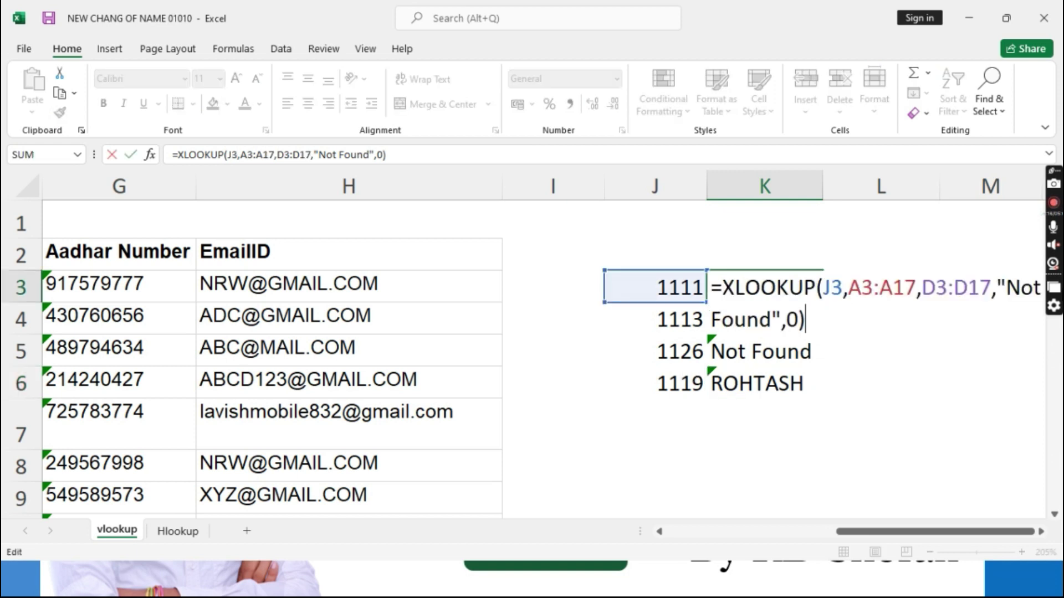
key(BackSpace)
key(BackSpace)
key(BackSpace)
key(BackSpace)
key(BackSpace)
key(BackSpace)
key(BackSpace)
key(BackSpace)
key(BackSpace)
key(BackSpace)
key(BackSpace)
key(BackSpace)
key(BackSpace)
key(BackSpace)
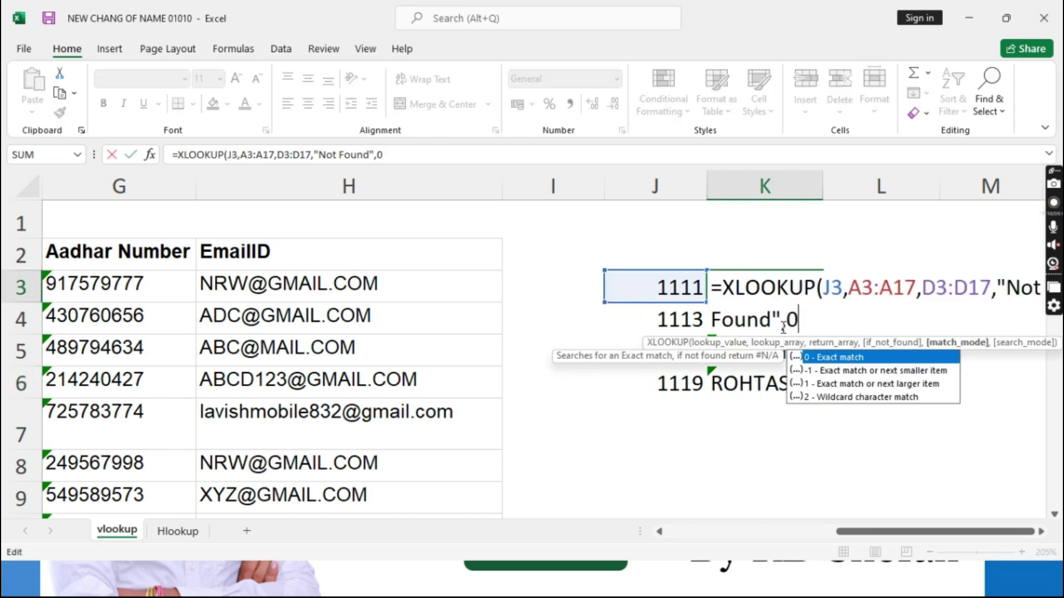
key(BackSpace)
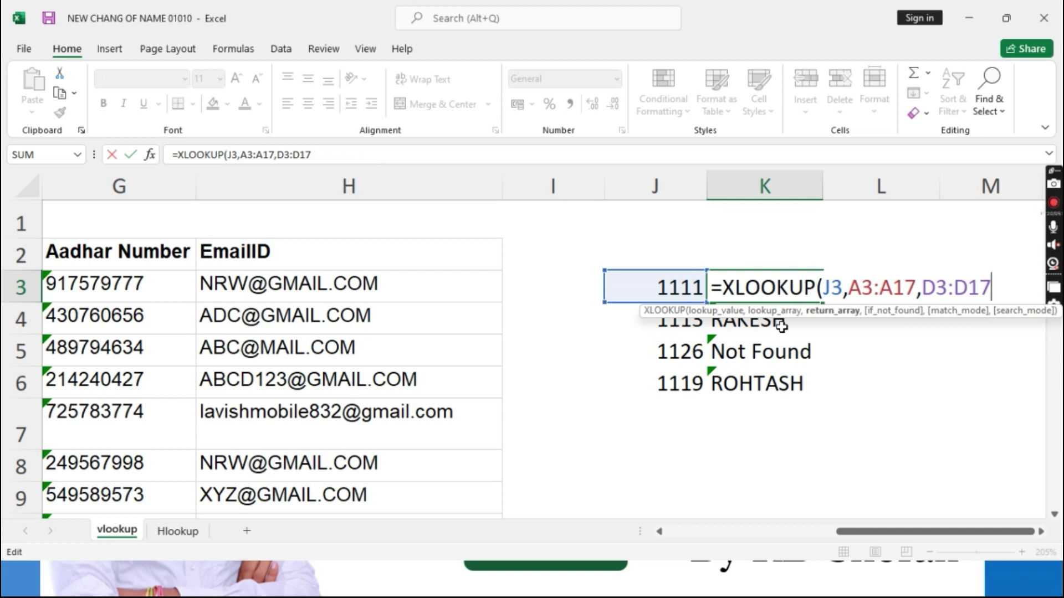
Review the lookup value, lookup array and return array remaining in the shortened K3 formula.
key(Left)
key(Left)
key(Left)
key(Left)
key(Left)
key(Left)
key(Left)
key(Left)
key(Left)
key(Left)
key(Left)
key(Left)
key(Left)
key(Left)
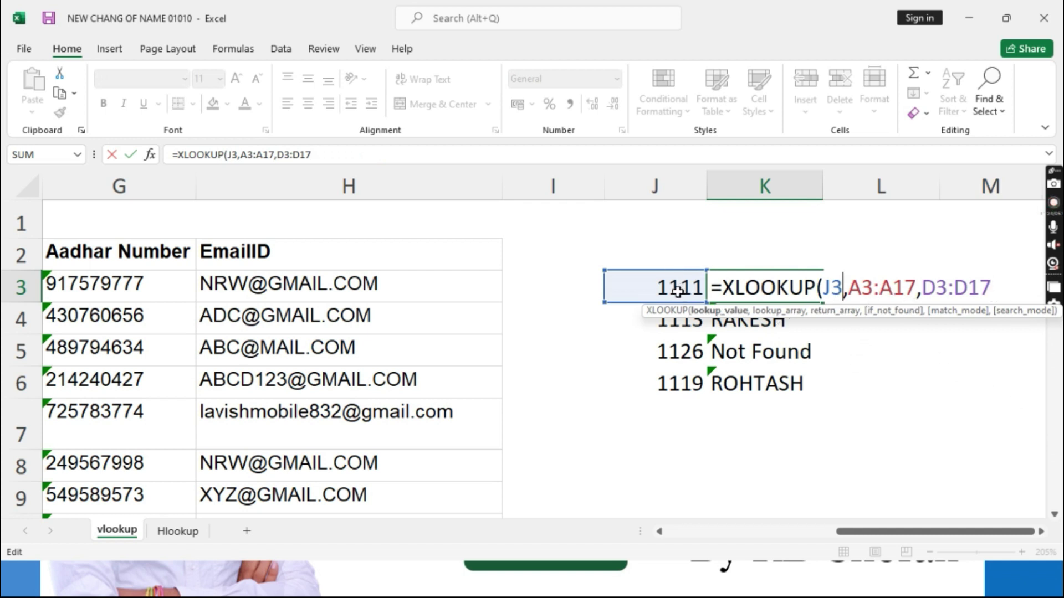
drag(850, 293, 1000, 296)
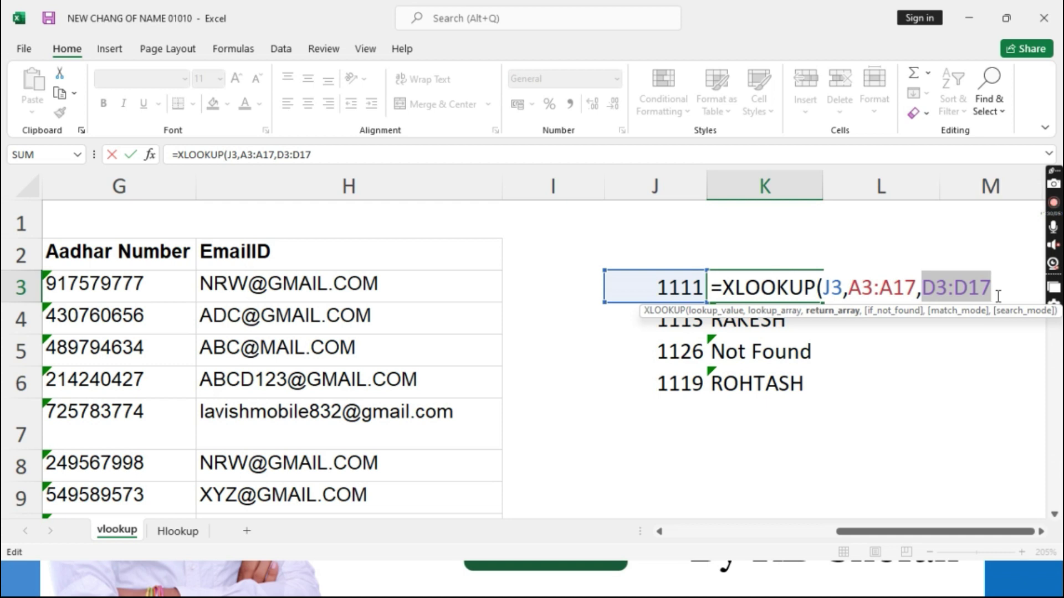
Complete the formula =XLOOKUP(J3,A3:A17,D3:D17) in K3, fill it down to K6 and check the K5 result.
click(998, 288)
text())
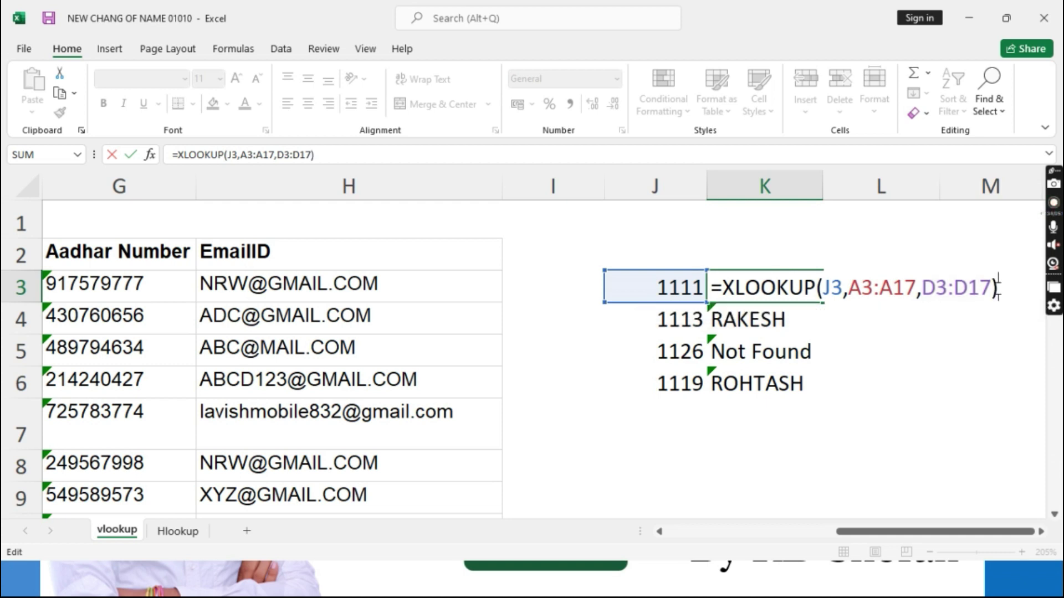
key(Return)
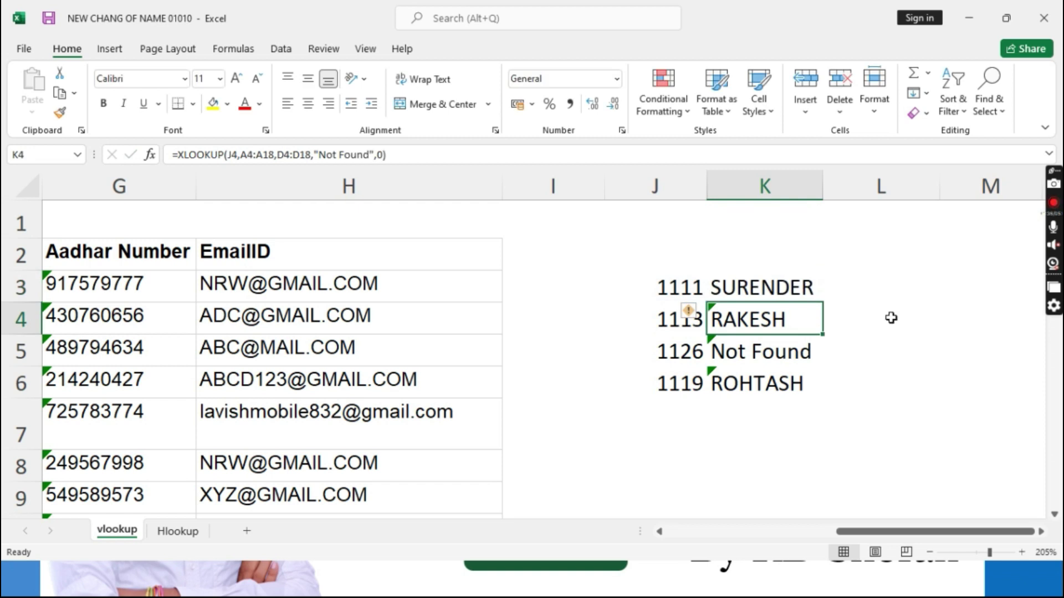
click(791, 291)
drag(823, 303, 815, 387)
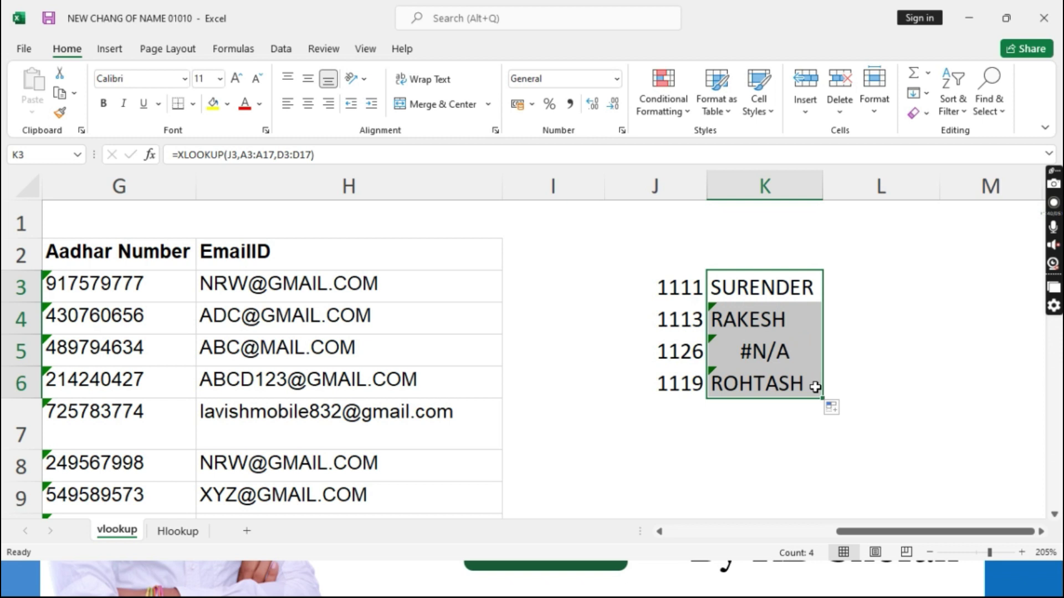
click(771, 355)
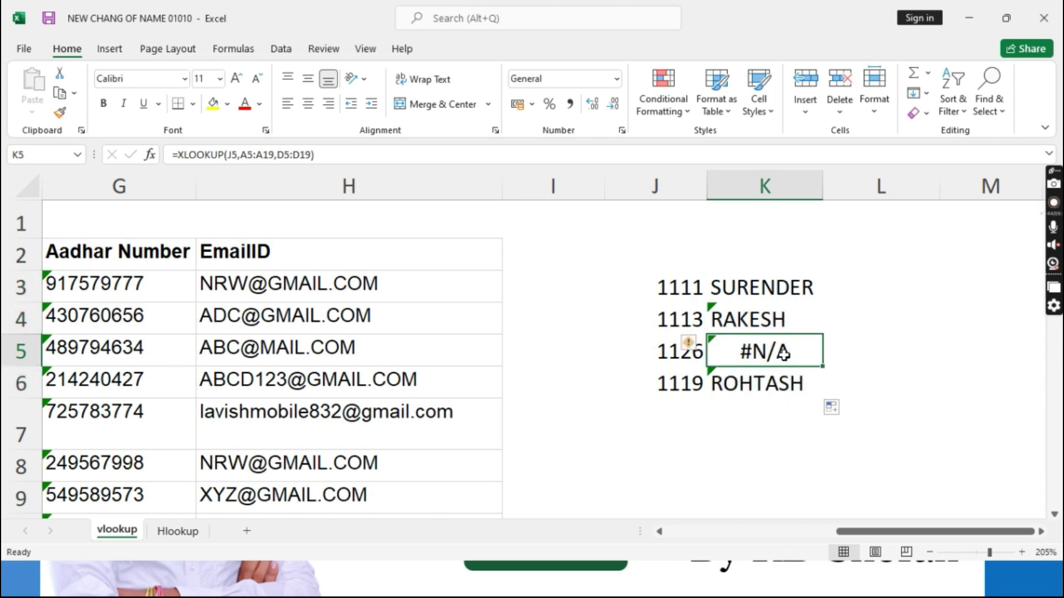
Add "no Value" as the if_not_found argument of the XLOOKUP formula in K5.
click(685, 356)
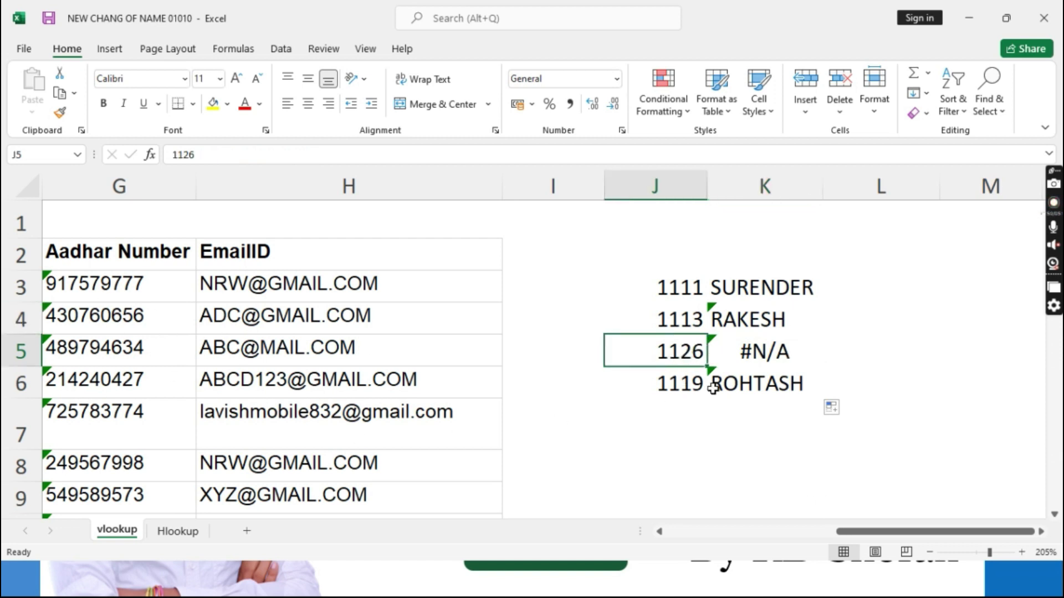
click(758, 355)
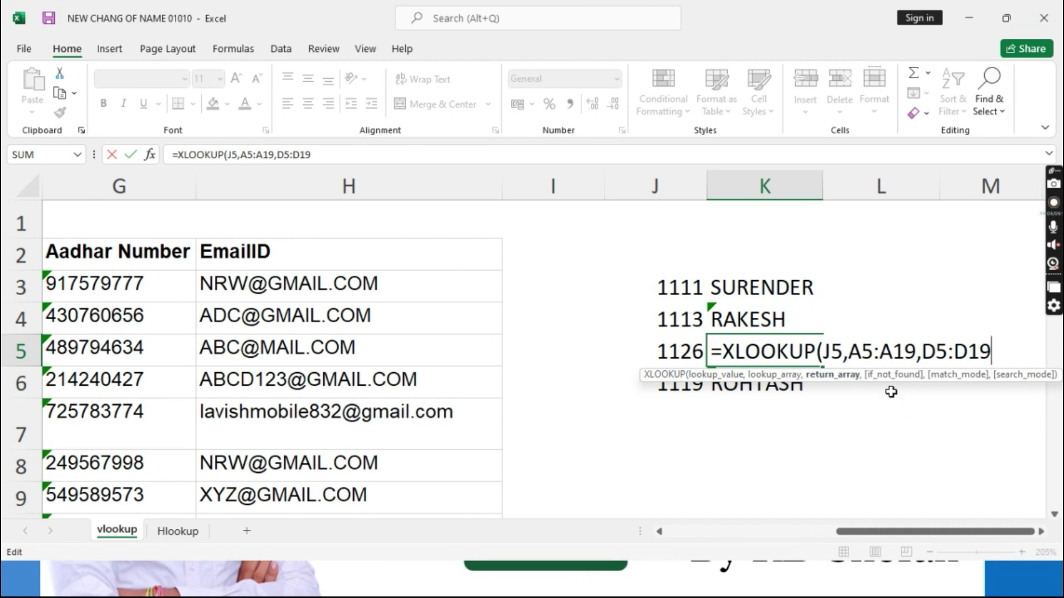
text(,)
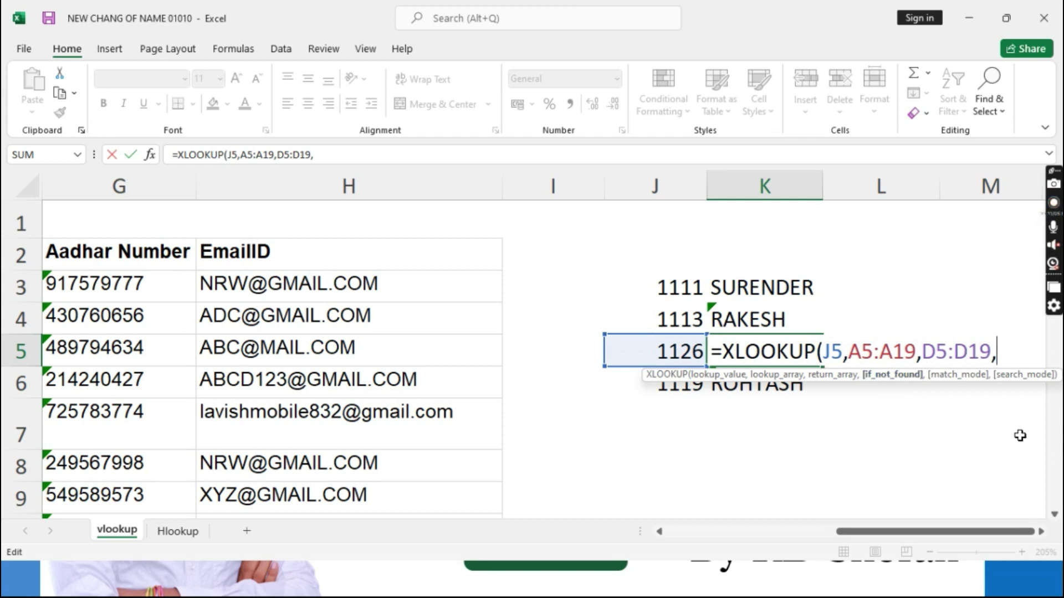
text("no Value")
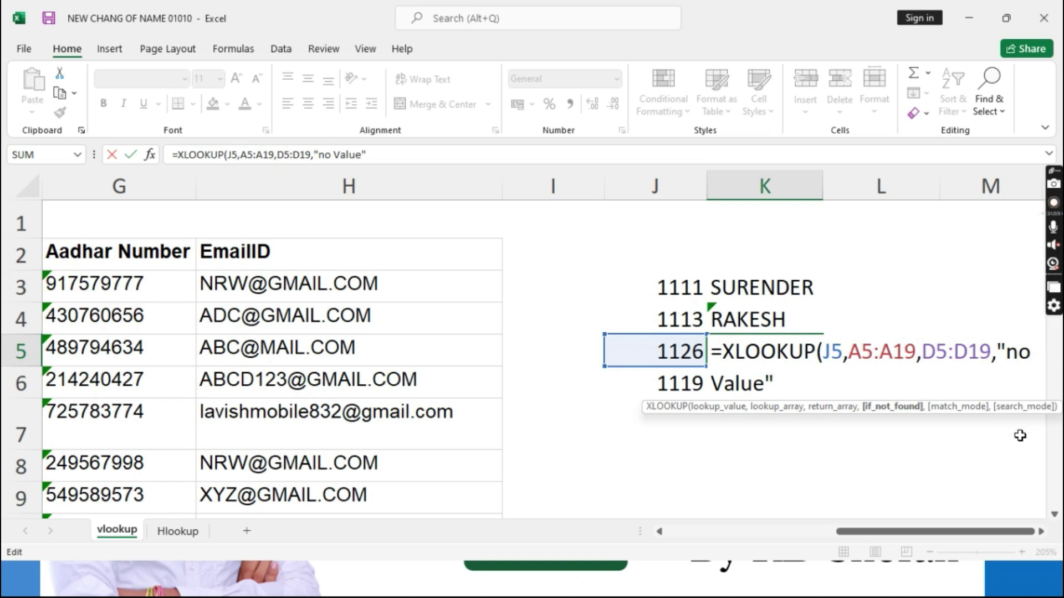
text())
key(Return)
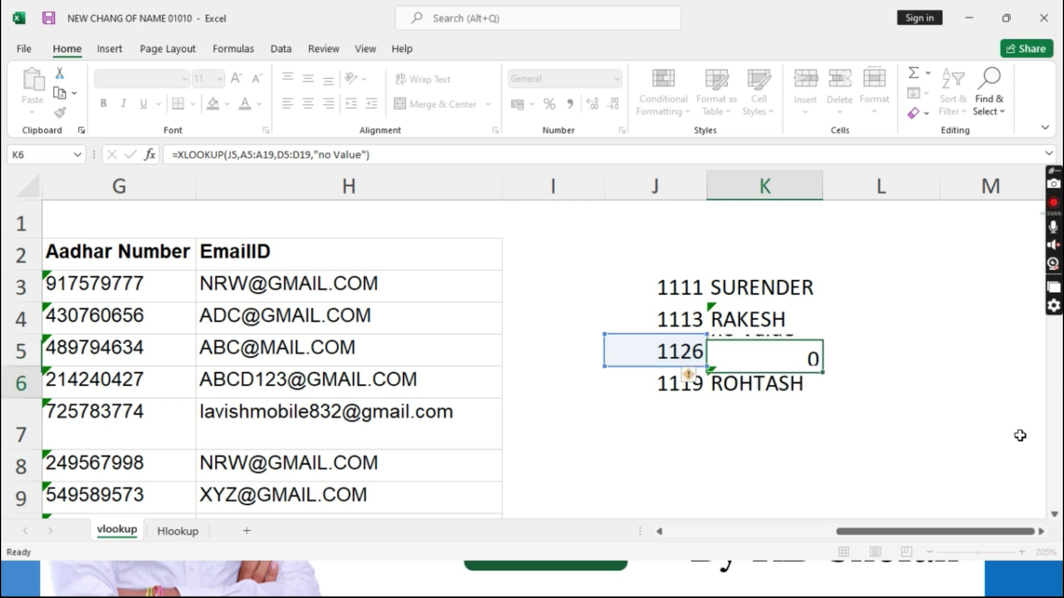
key(Up)
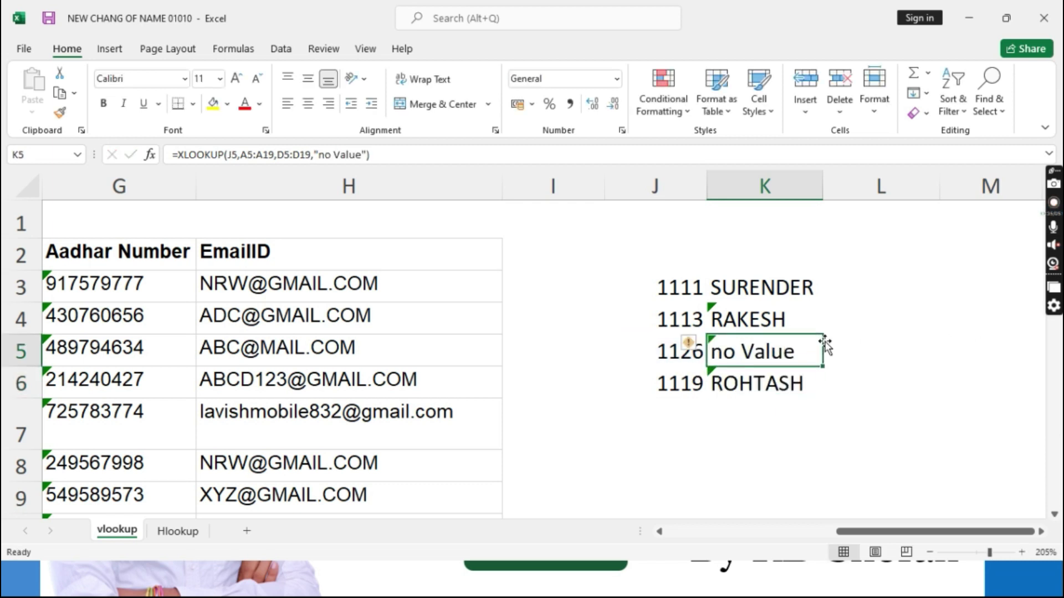
Compare the formulas and results in K3:K6, with and without the if_not_found argument.
click(782, 393)
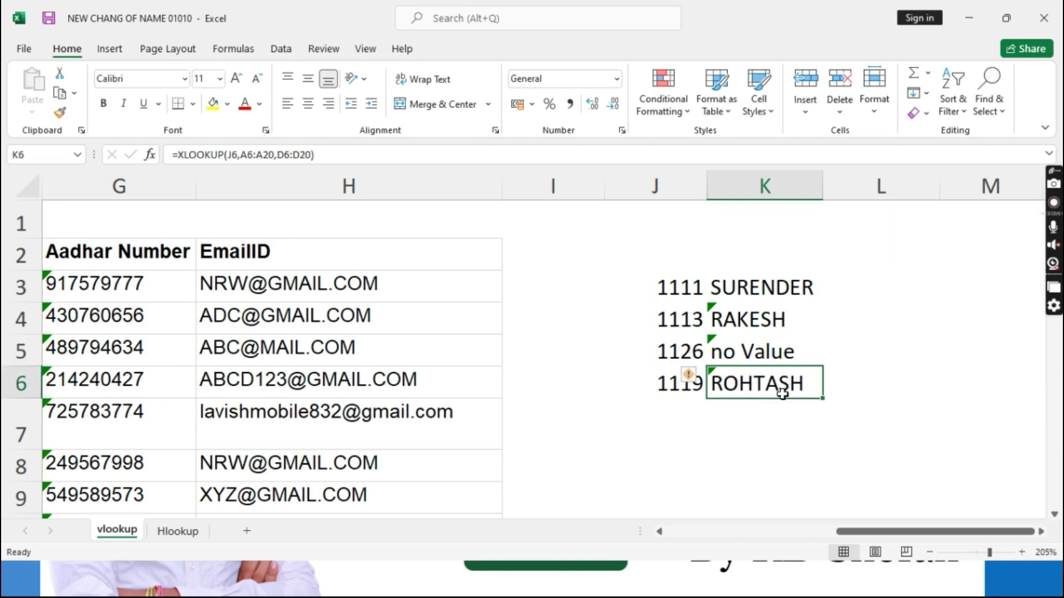
click(777, 286)
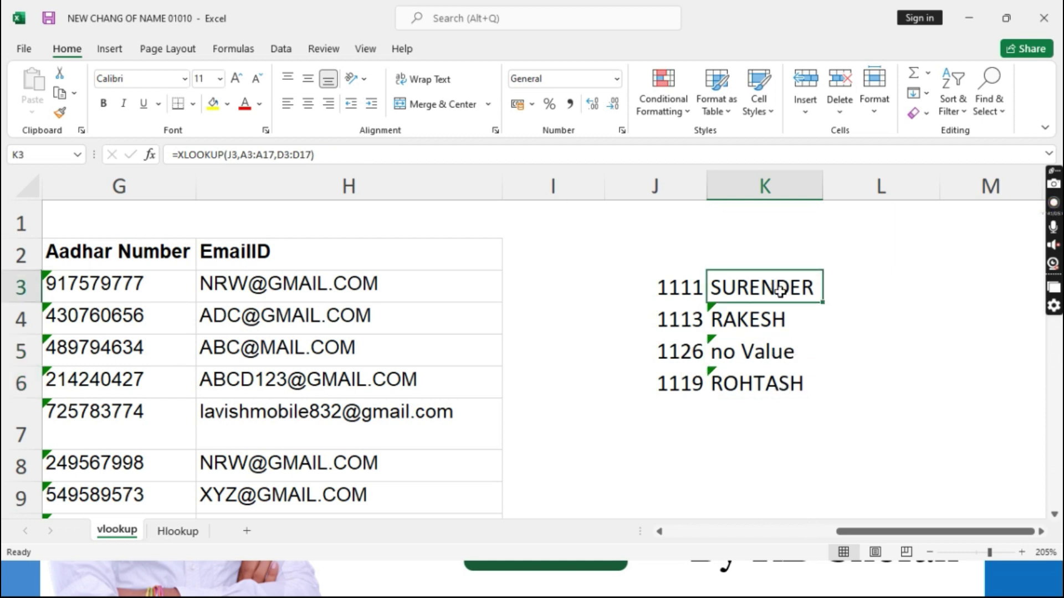
drag(781, 292, 771, 387)
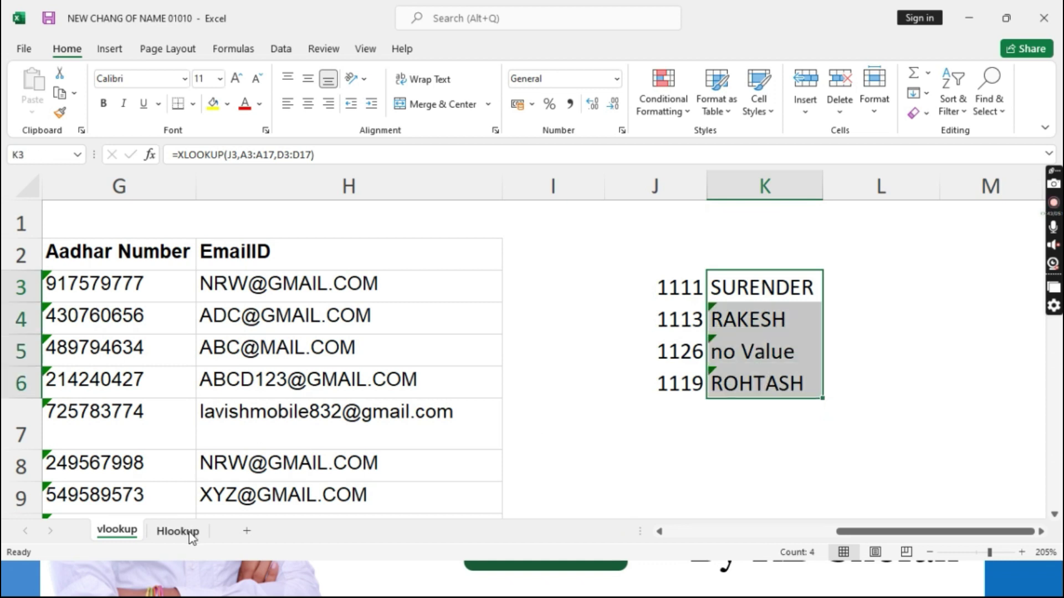
click(759, 351)
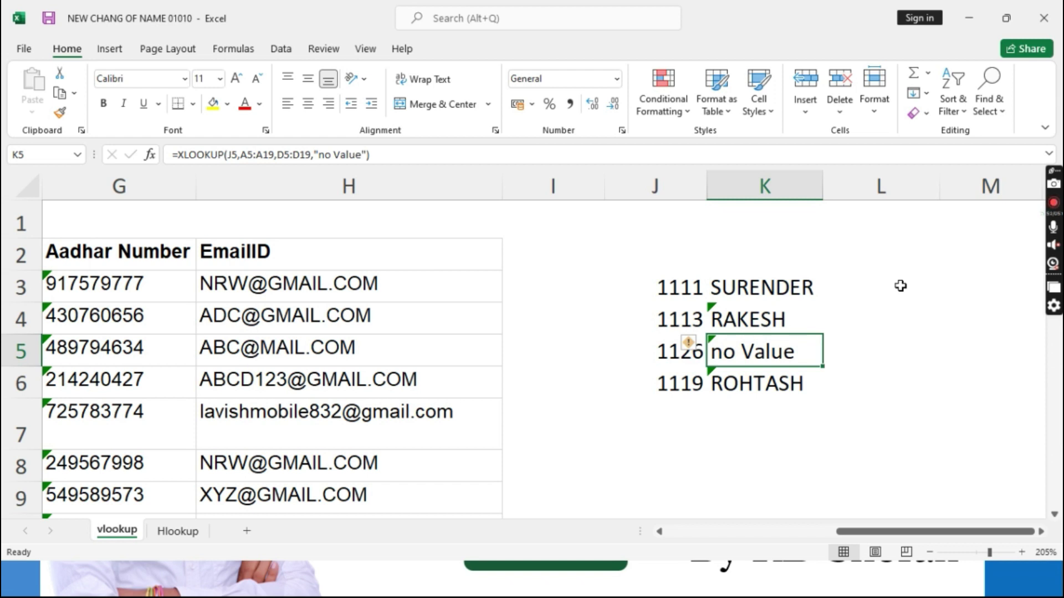
Switch to the Hlookup sheet and examine the existing HLOOKUP formula in C12, keeping it as it is.
click(177, 531)
drag(289, 477, 373, 475)
click(373, 478)
drag(332, 417, 345, 475)
click(346, 433)
click(335, 409)
double_click(335, 408)
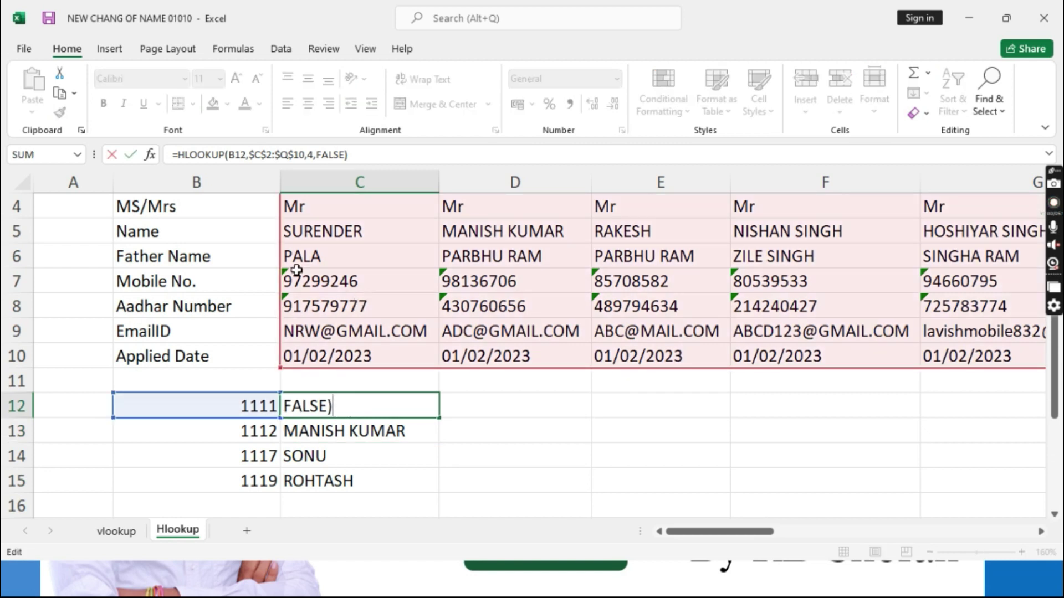
click(218, 448)
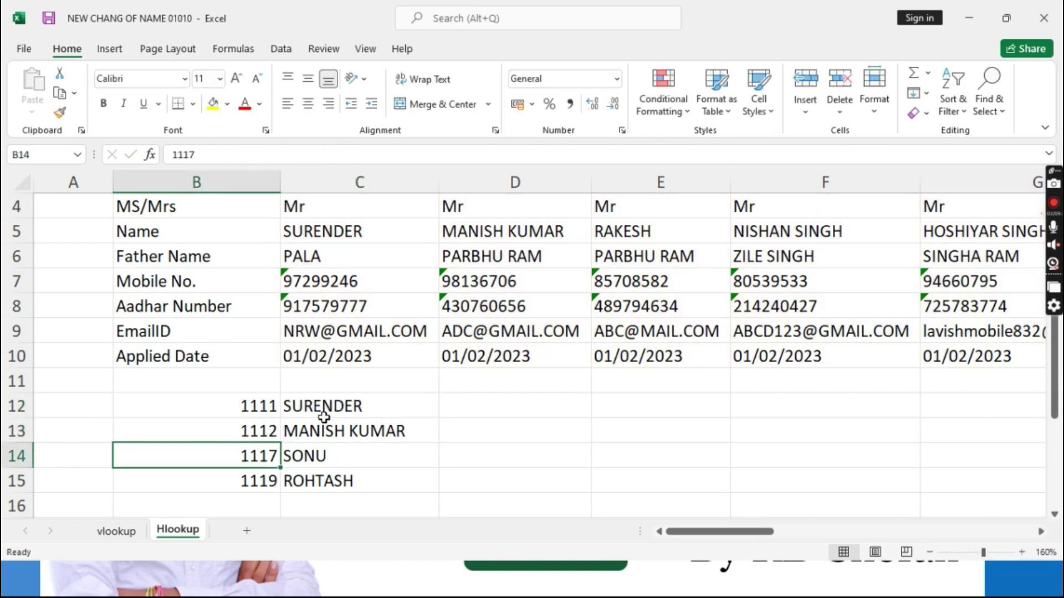
double_click(322, 413)
drag(292, 407, 583, 410)
key(Escape)
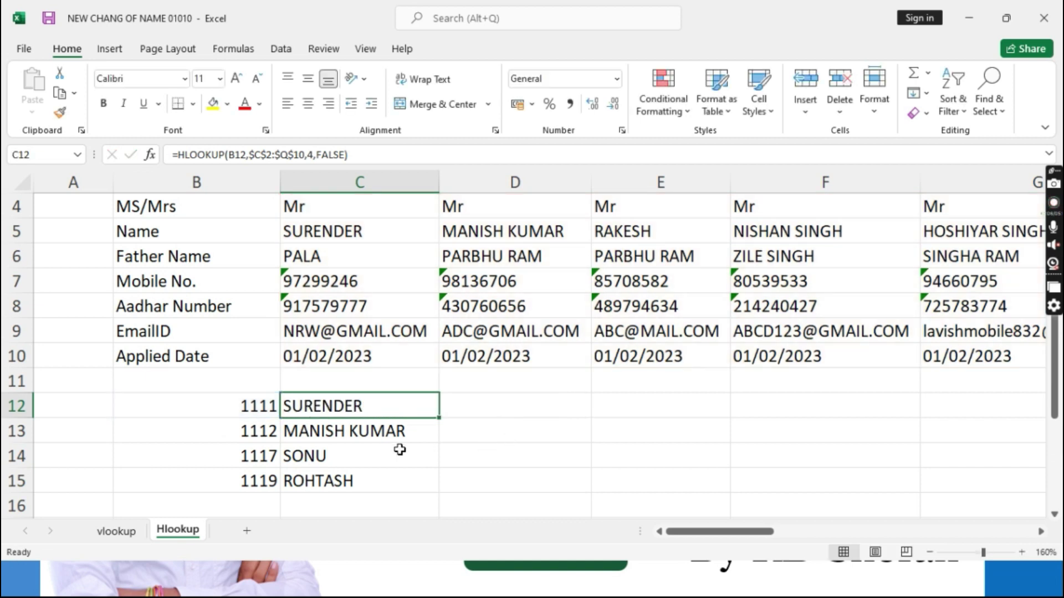
Clear the HLOOKUP formulas from C12:C15 on the Hlookup sheet.
drag(361, 406, 362, 481)
drag(365, 487, 364, 483)
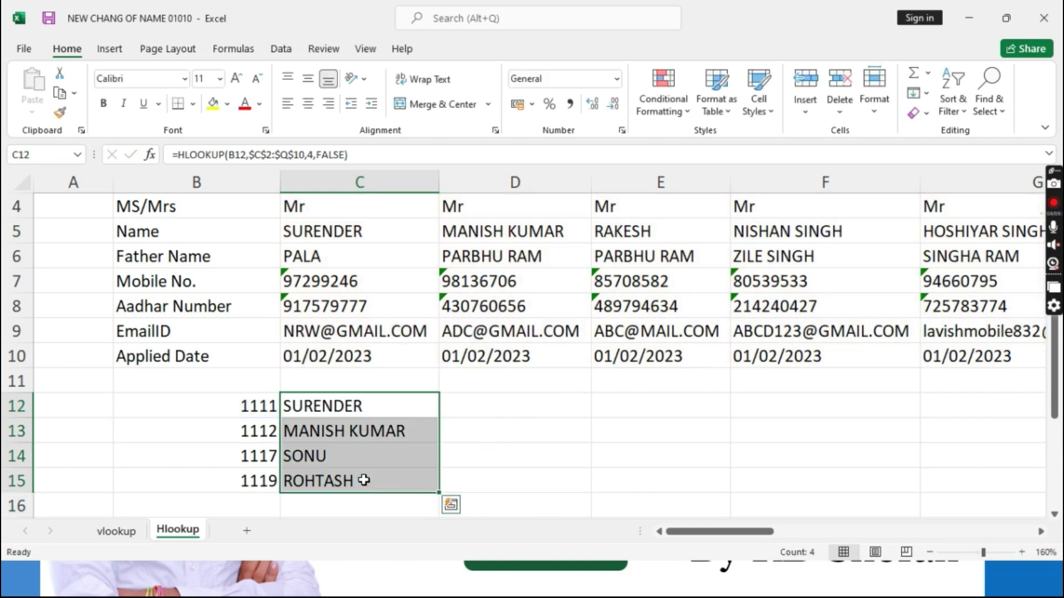
key(Delete)
Start an XLOOKUP formula in C12 with B12 as lookup value and the serial number row C2:Q2 as lookup array.
click(351, 417)
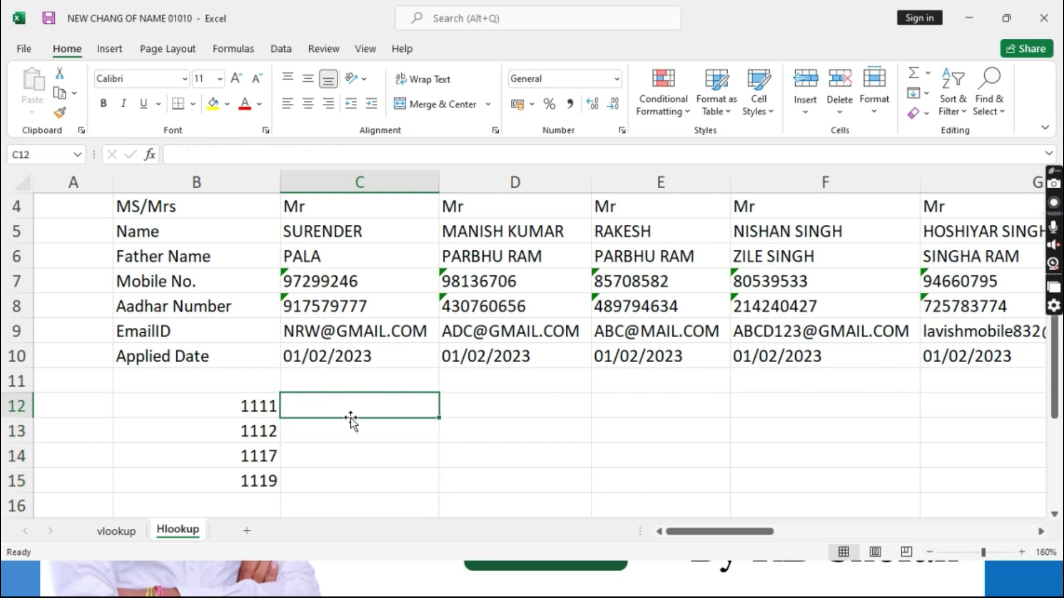
text(=)
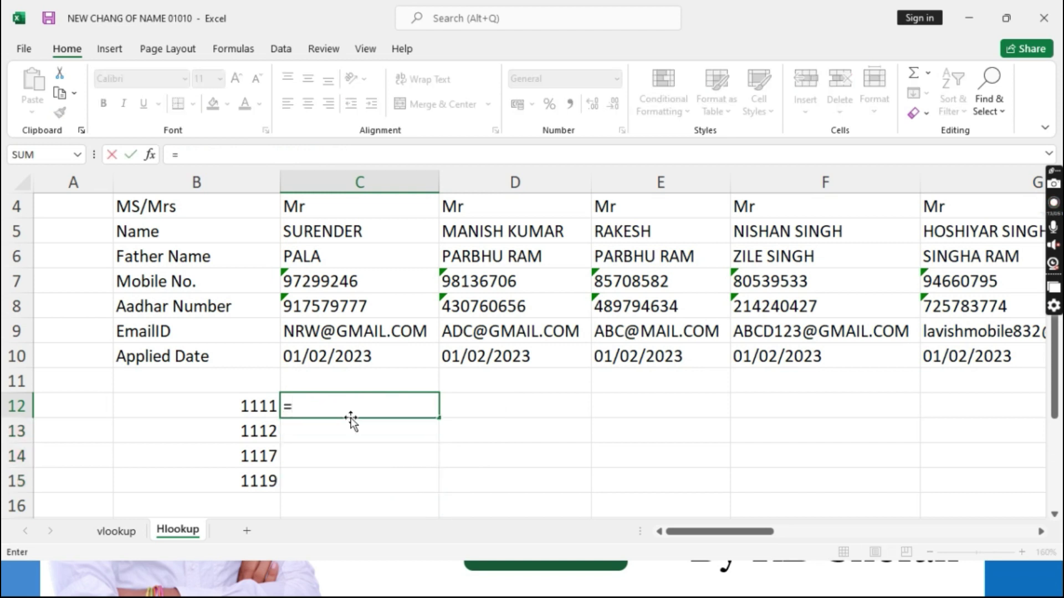
text(xl)
key(Tab)
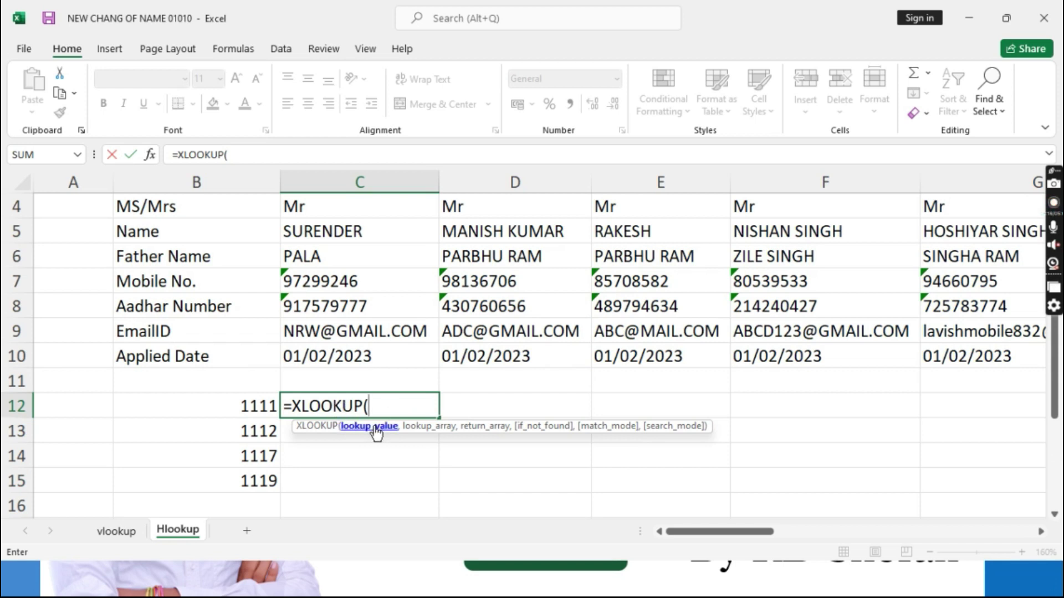
click(250, 402)
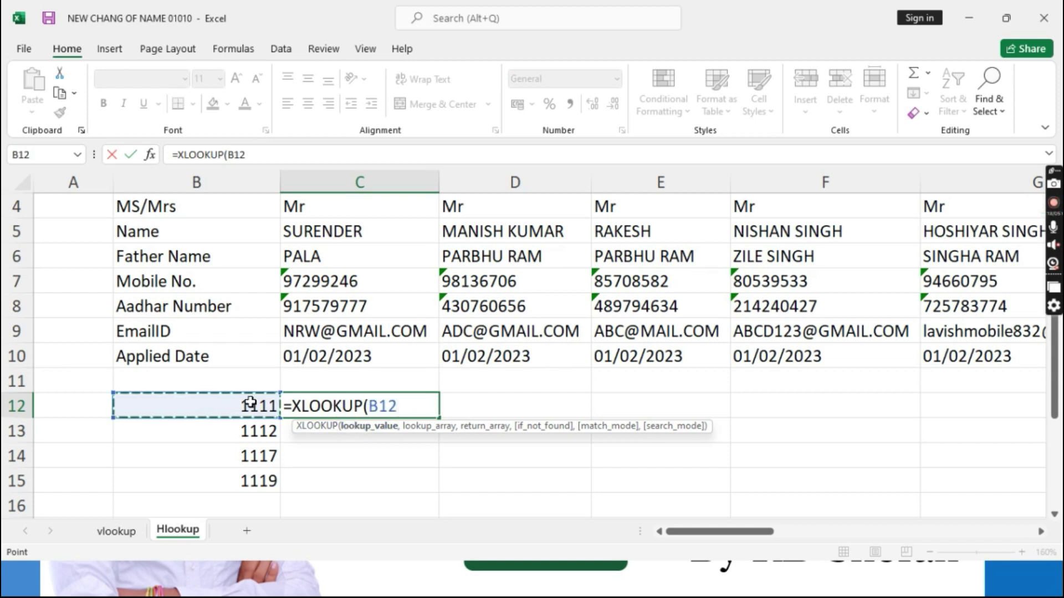
text(,)
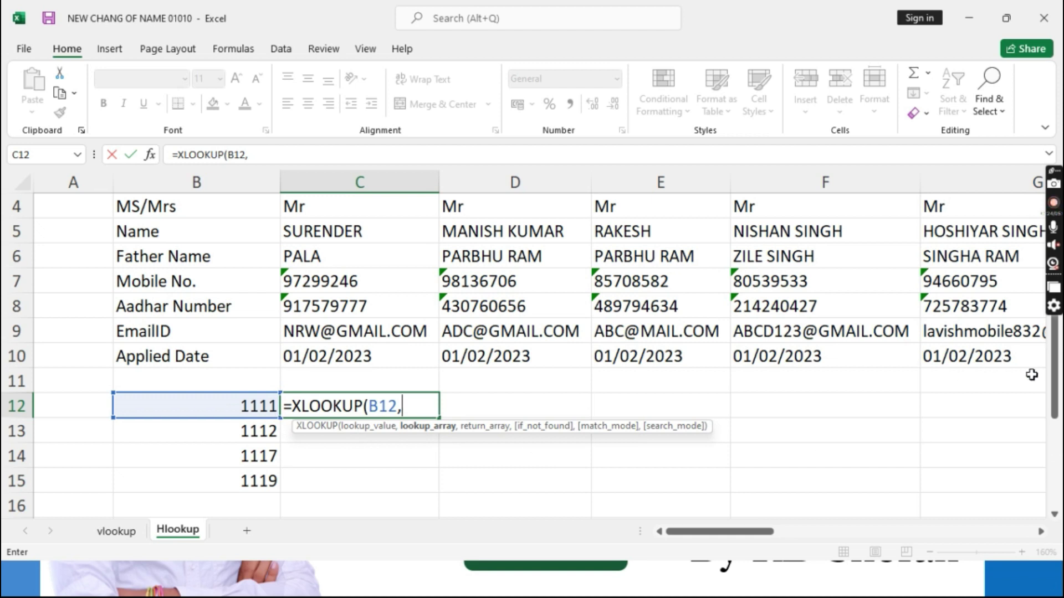
scroll(1010, 399, up, 1)
drag(310, 239, 969, 226)
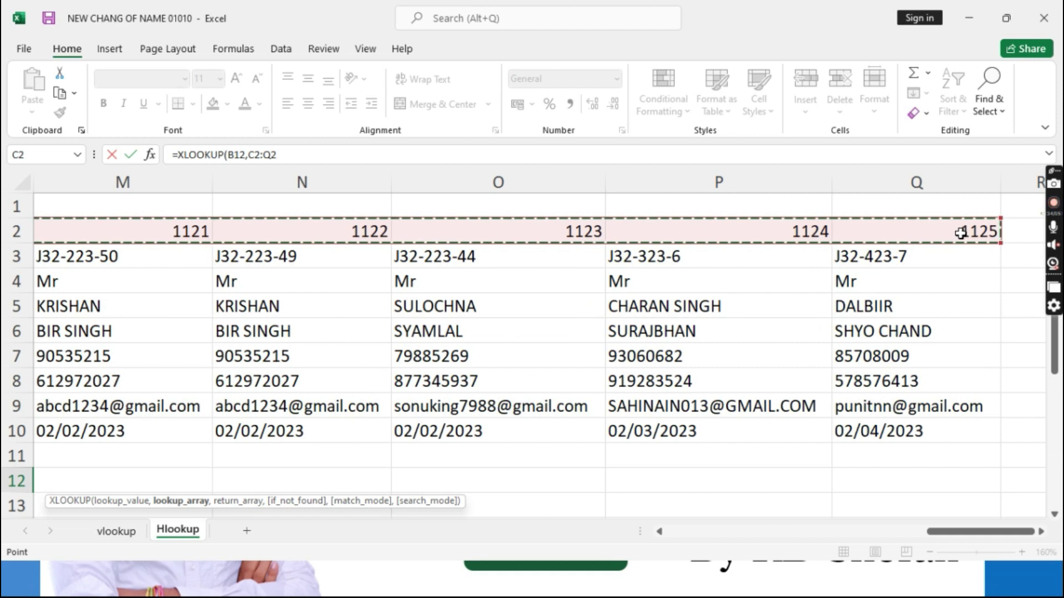
drag(954, 532, 663, 534)
scroll(424, 256, down, 1)
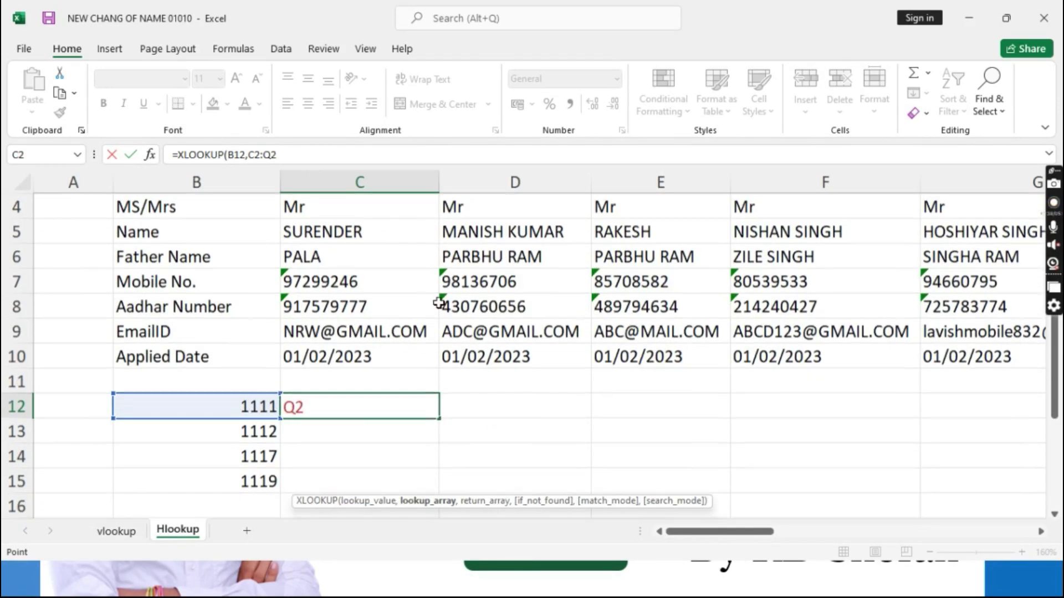
Add the Name row C5:Q5 as the return array and close the formula as =XLOOKUP(B12,C2:Q2,C5:Q5).
text(,)
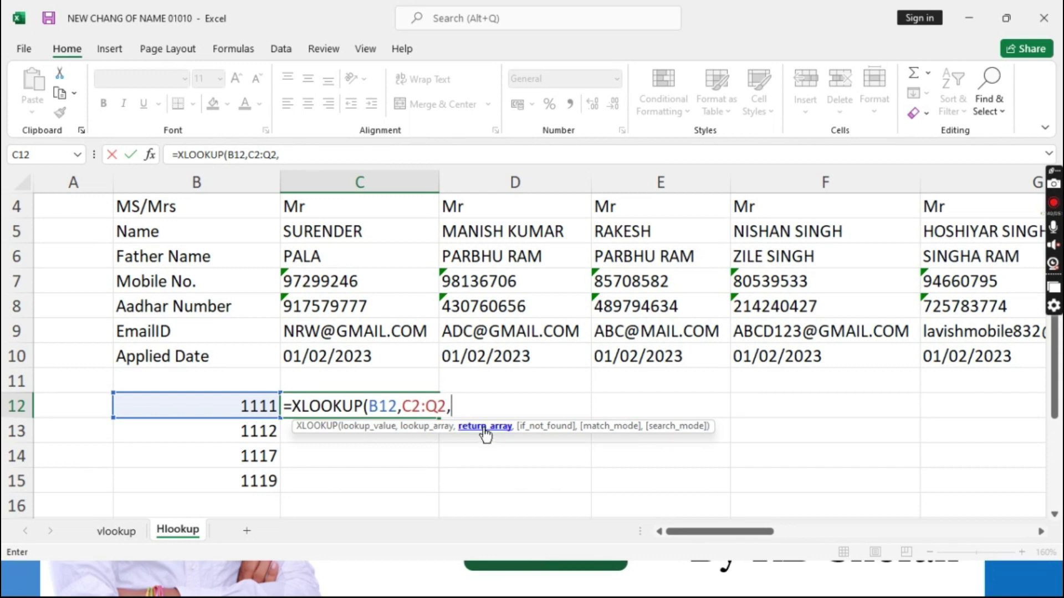
drag(313, 233, 781, 246)
drag(919, 233, 791, 235)
drag(931, 532, 662, 547)
click(329, 407)
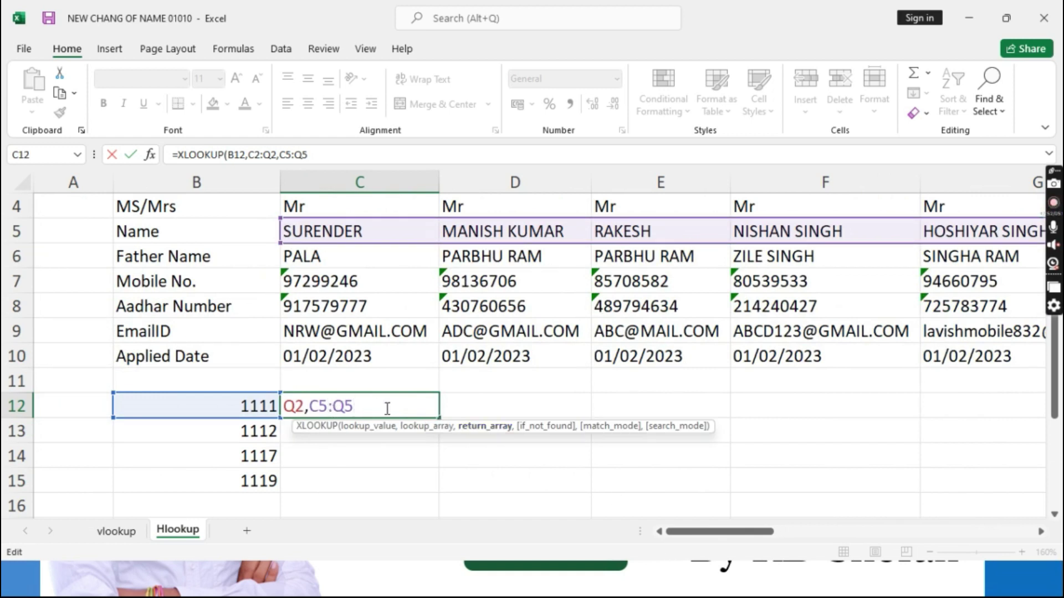
text())
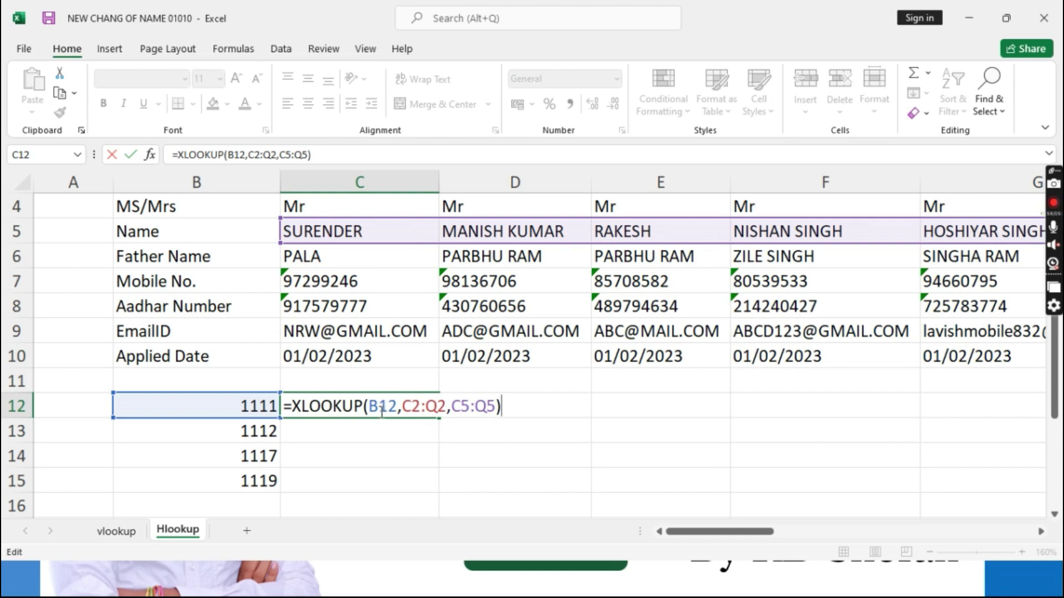
Check the three arguments, enter the XLOOKUP formula in C12 and fill it down to C15.
click(379, 407)
click(431, 407)
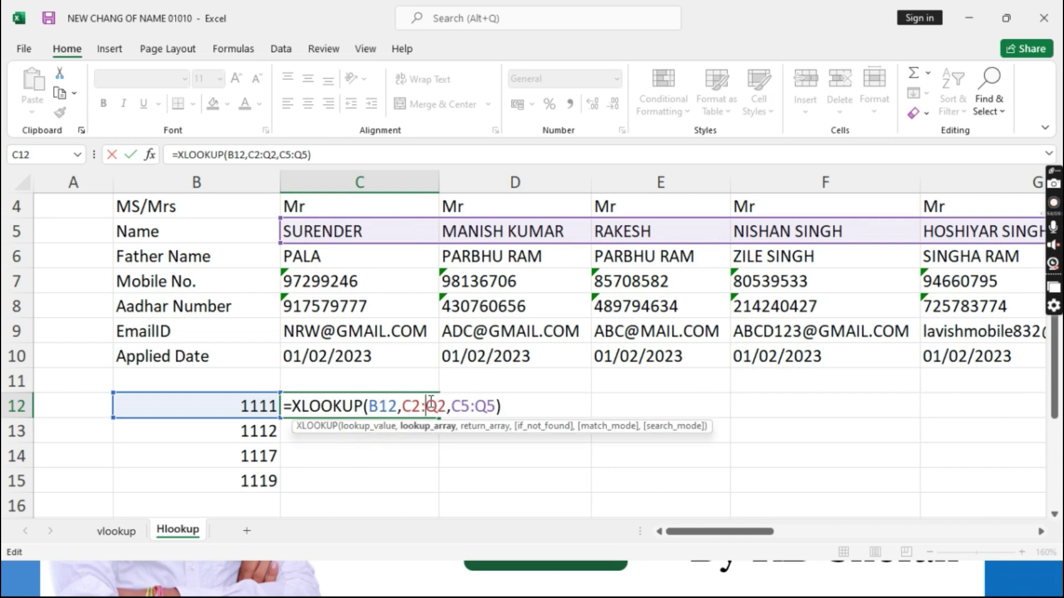
click(480, 407)
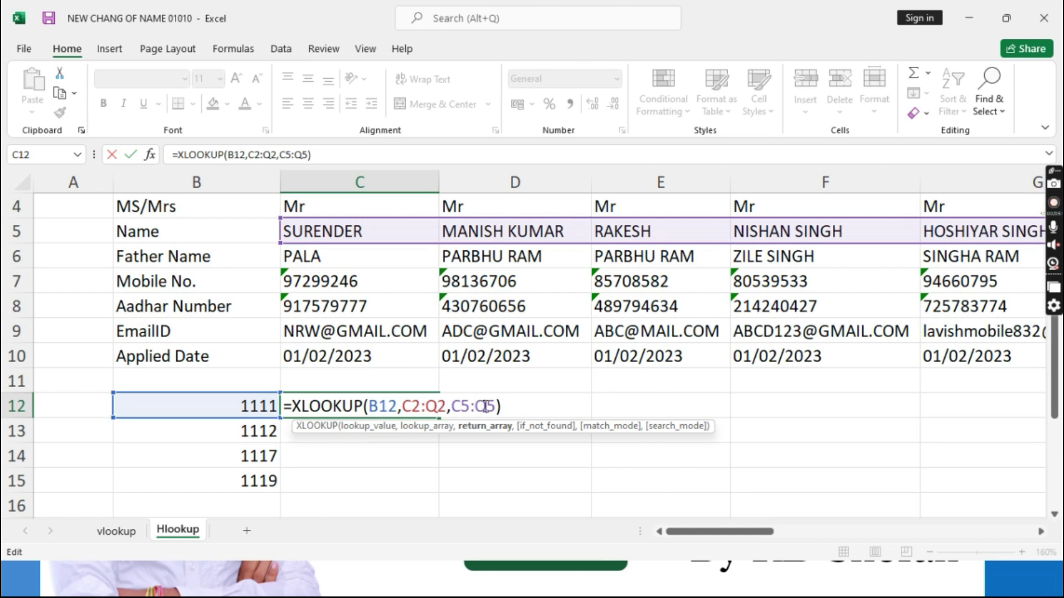
click(504, 406)
key(Return)
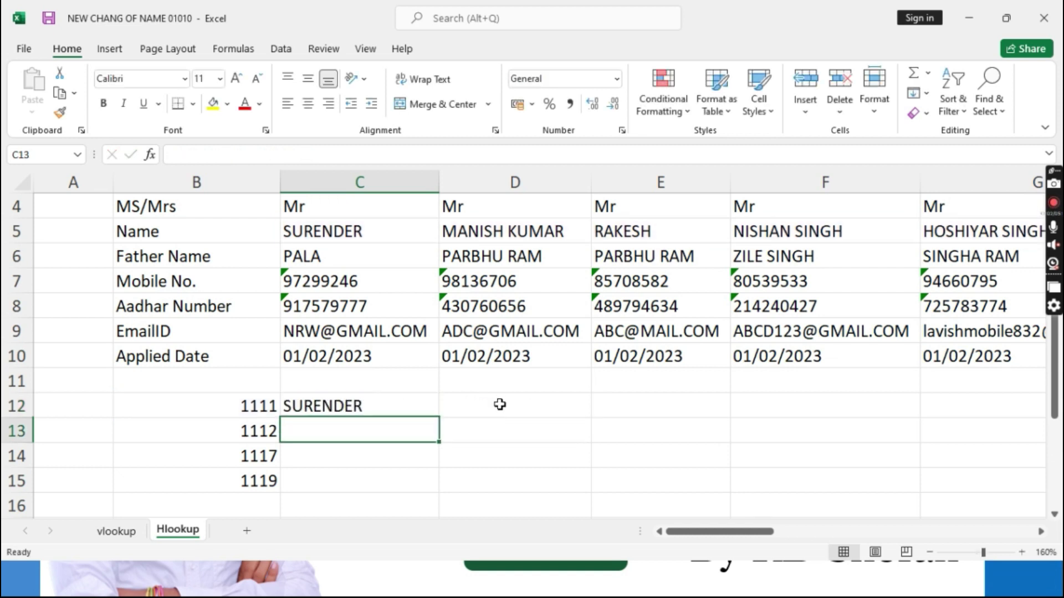
click(386, 398)
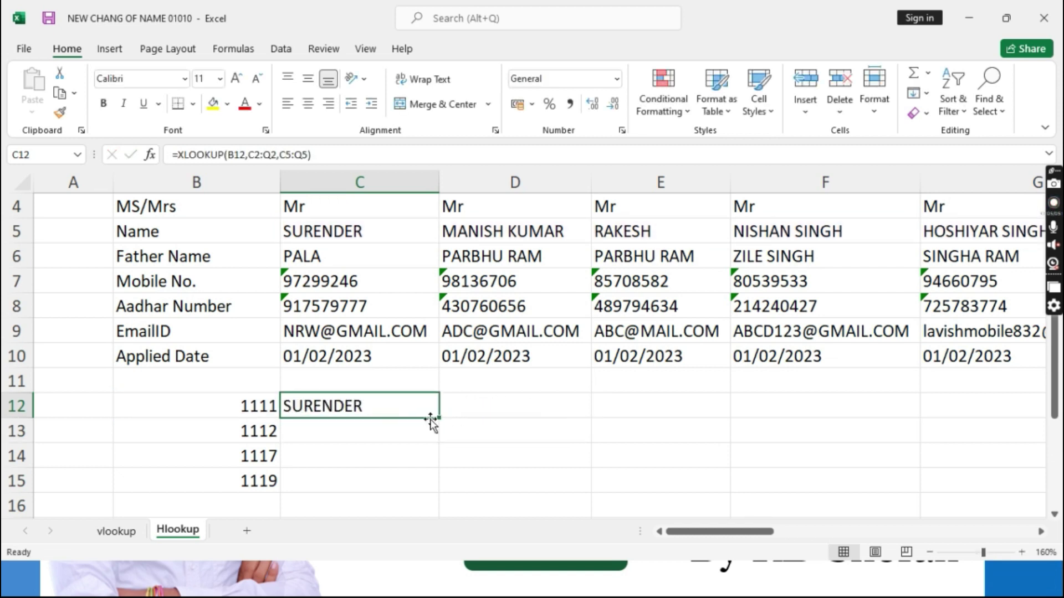
drag(441, 418, 436, 487)
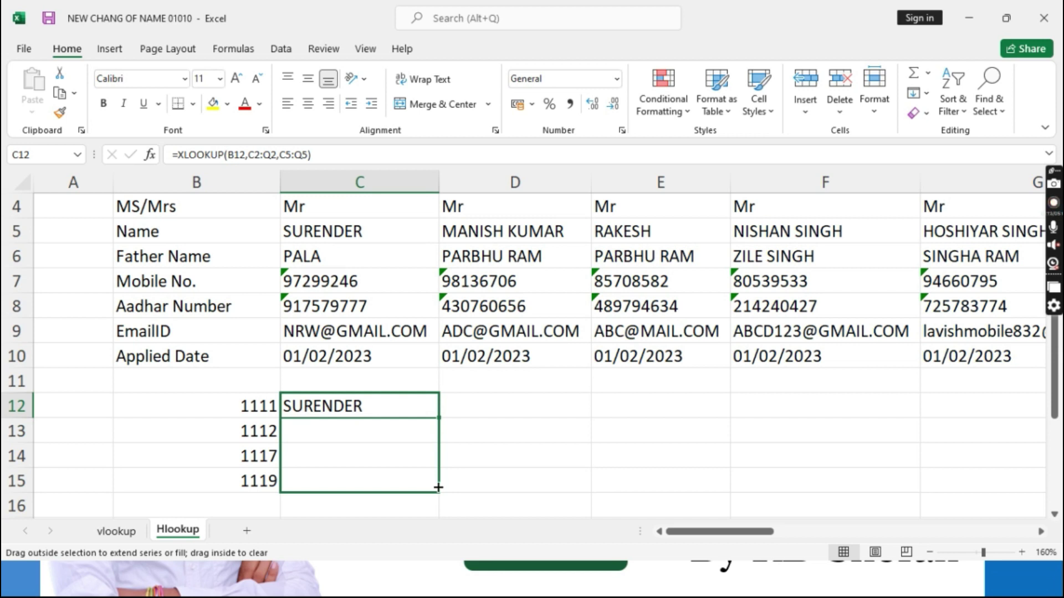
drag(437, 488, 437, 487)
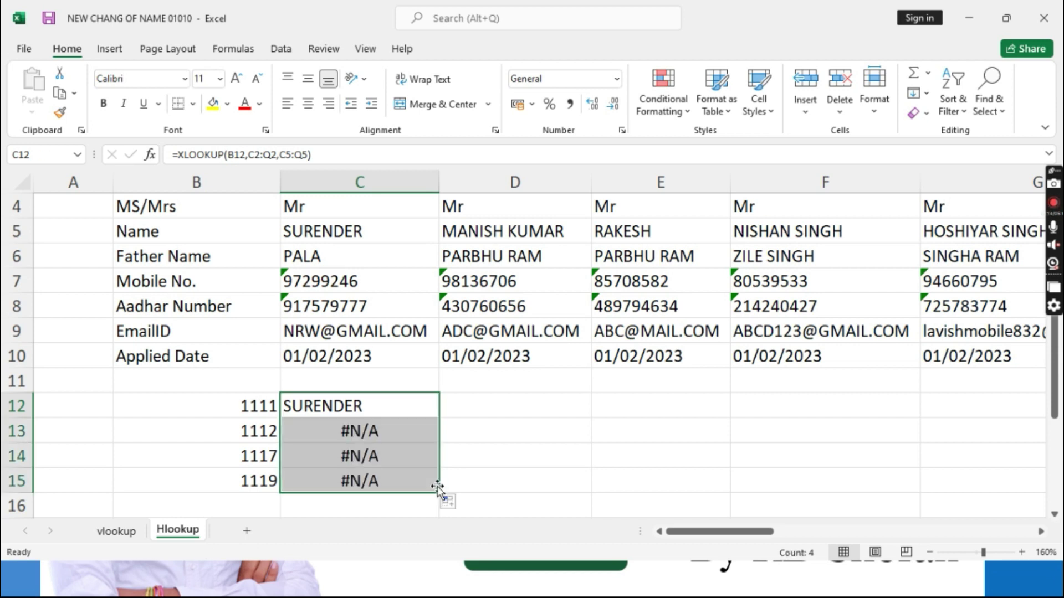
Examine how the lookup value, lookup array and return array references shifted in the XLOOKUP formula copied to C13.
click(381, 449)
click(373, 434)
click(362, 406)
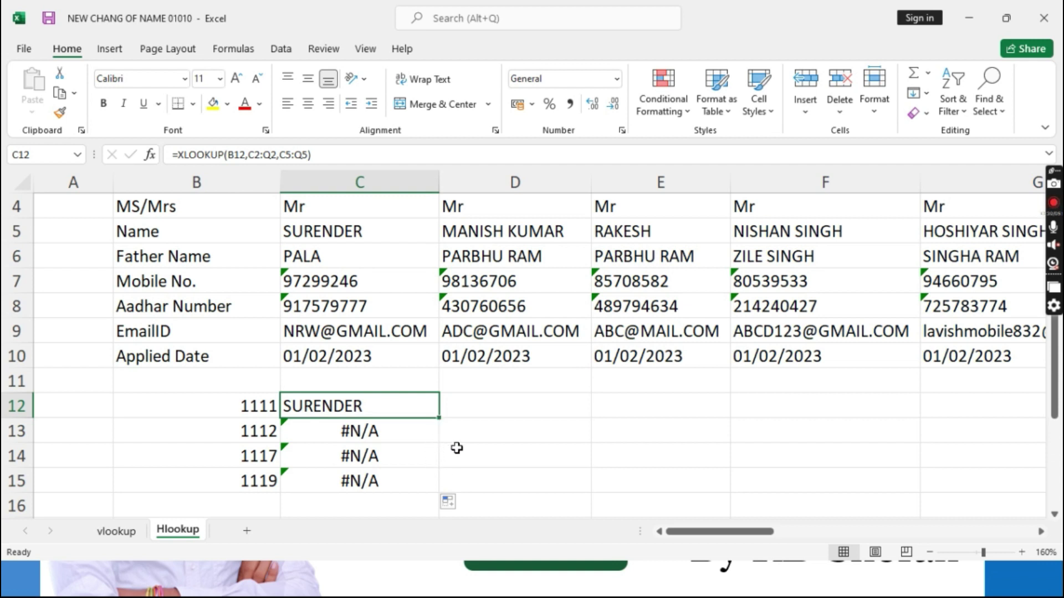
click(367, 435)
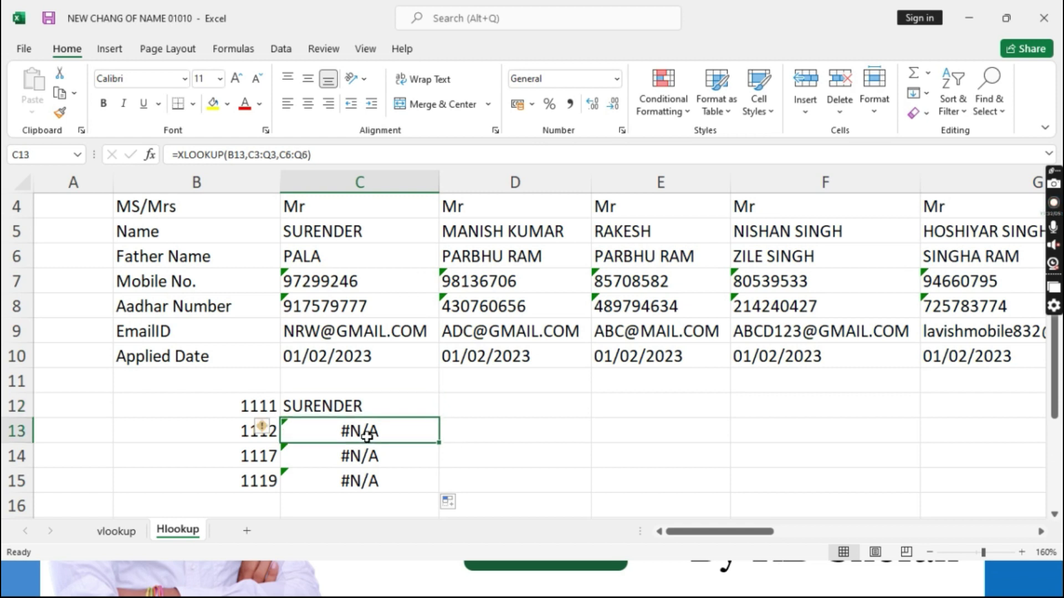
double_click(366, 435)
scroll(402, 478, up, 1)
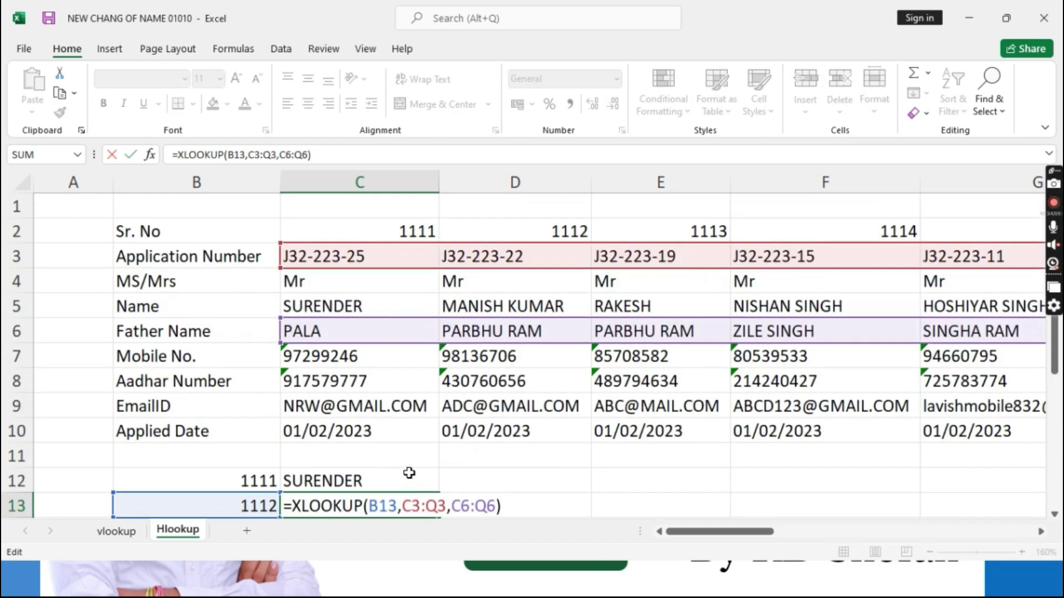
scroll(399, 463, down, 1)
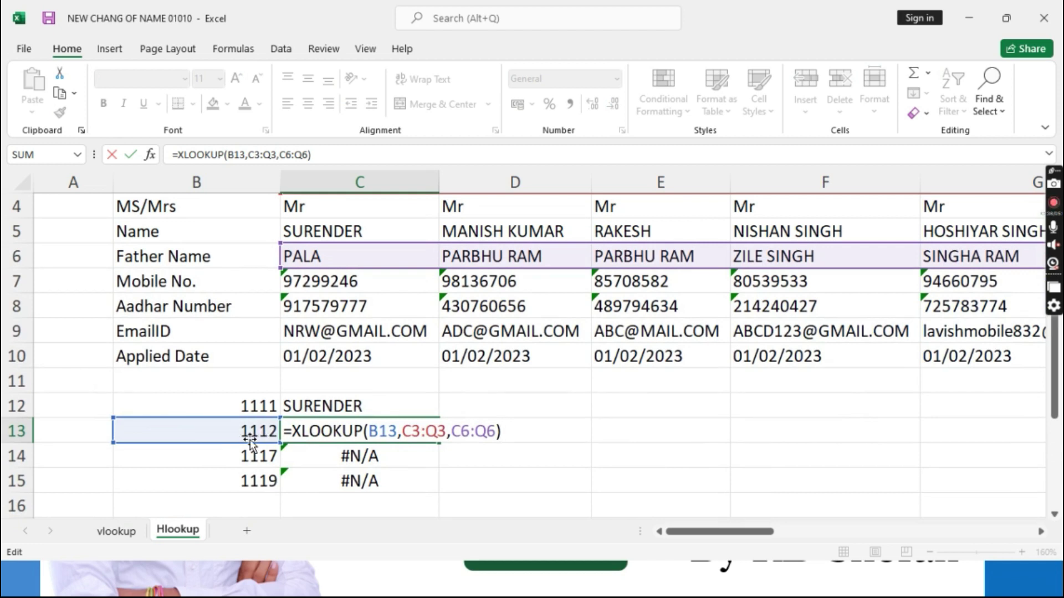
click(373, 431)
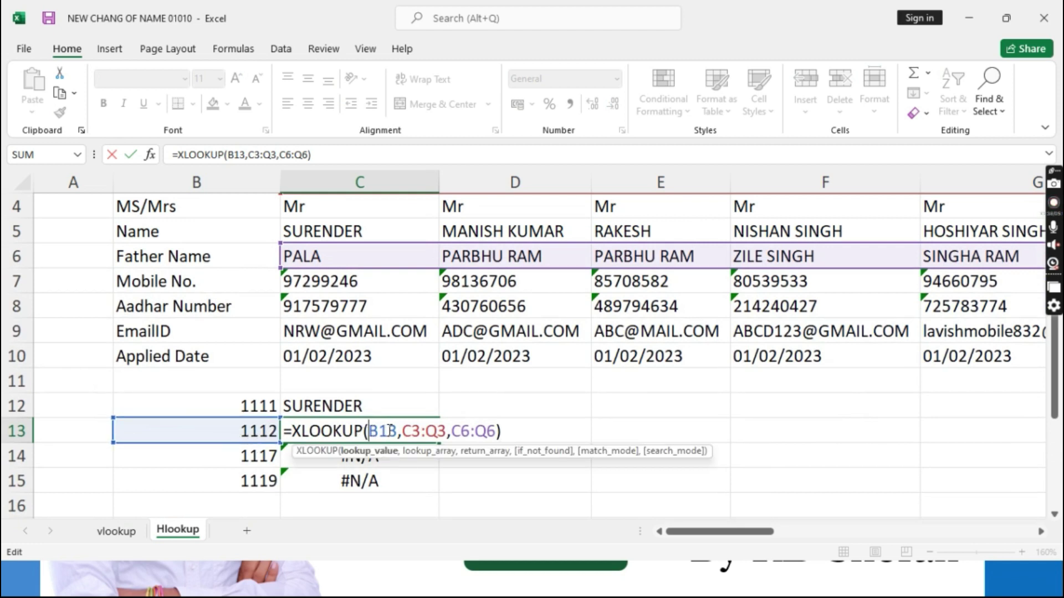
double_click(390, 431)
drag(446, 431, 402, 431)
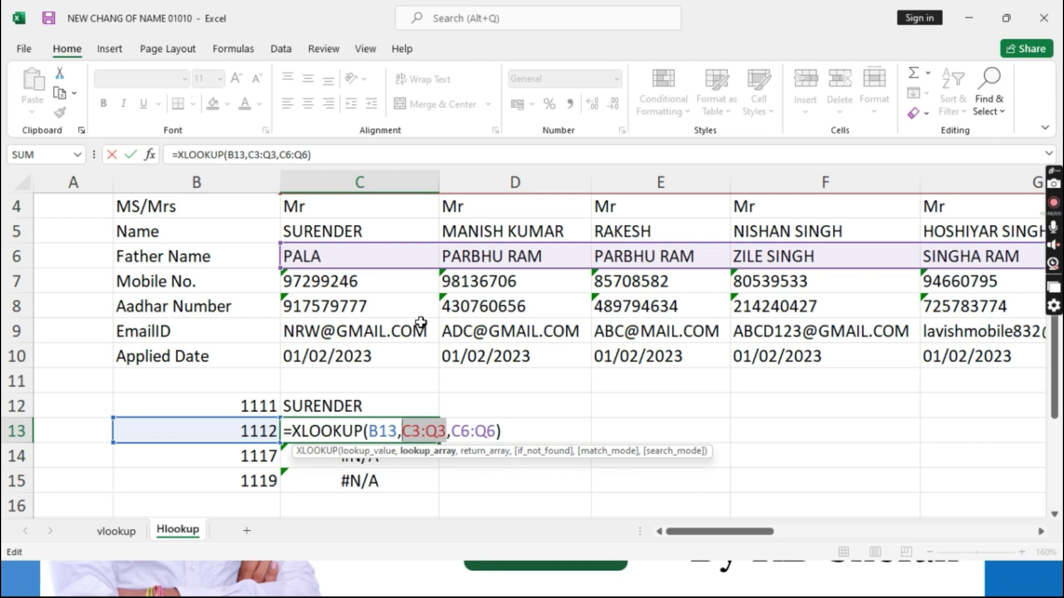
scroll(345, 332, up, 1)
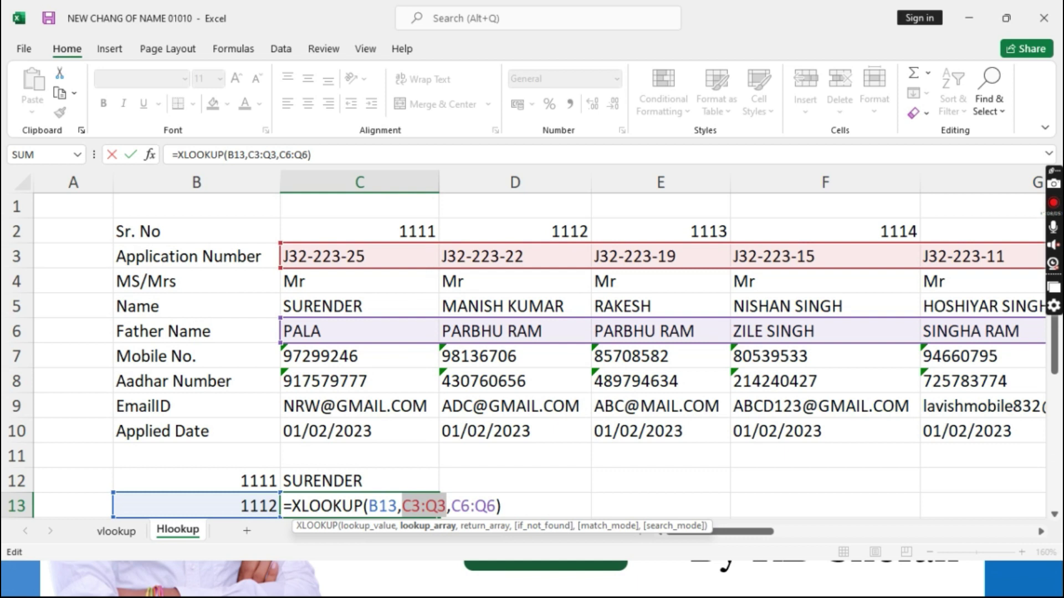
key(Escape)
Clear the copied XLOOKUP formulas from C13:C15.
scroll(375, 488, down, 1)
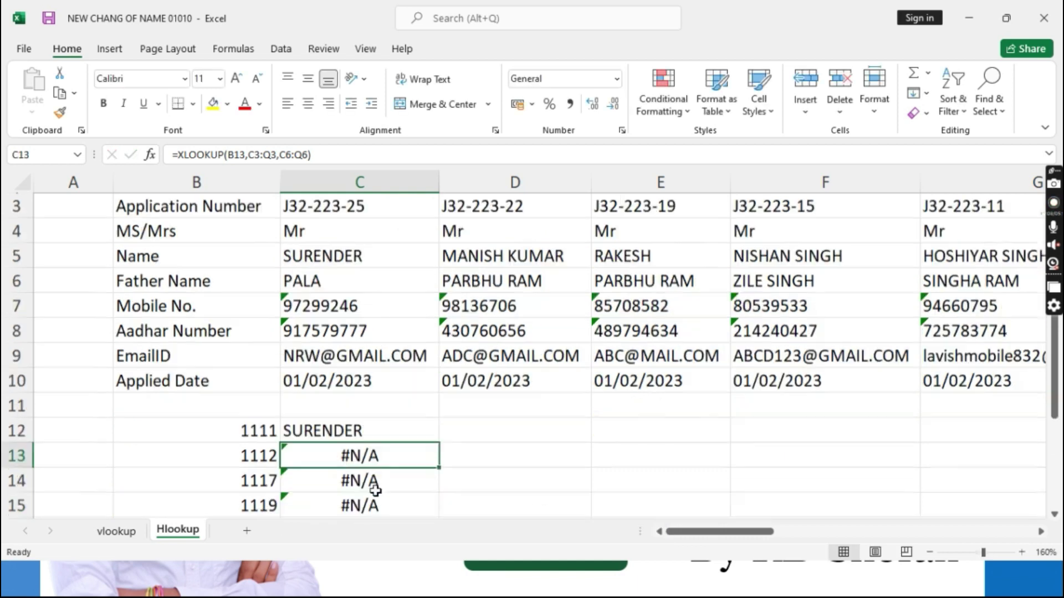
drag(349, 428, 349, 488)
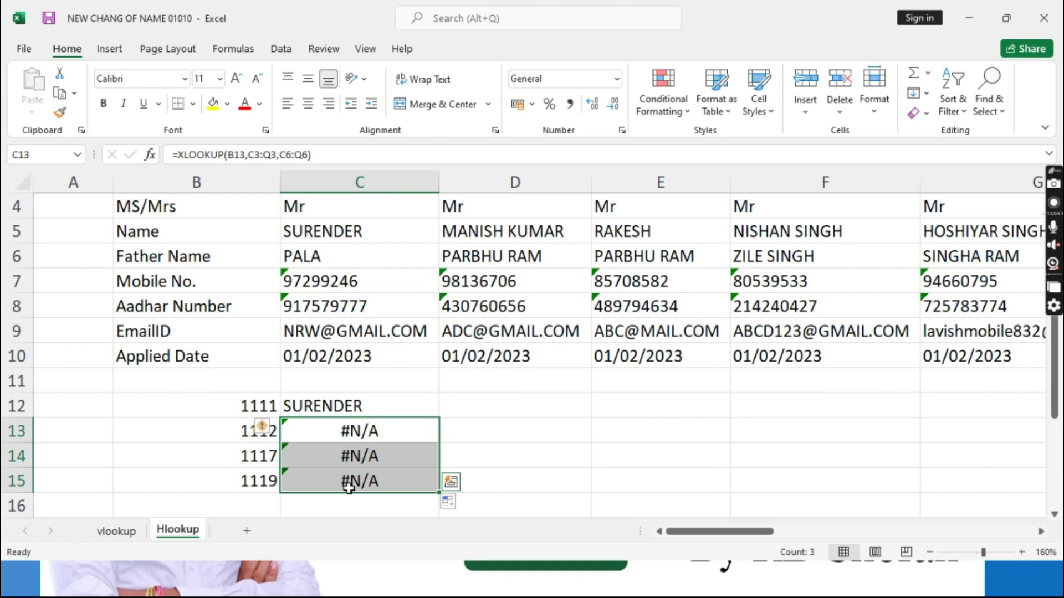
key(Delete)
click(349, 456)
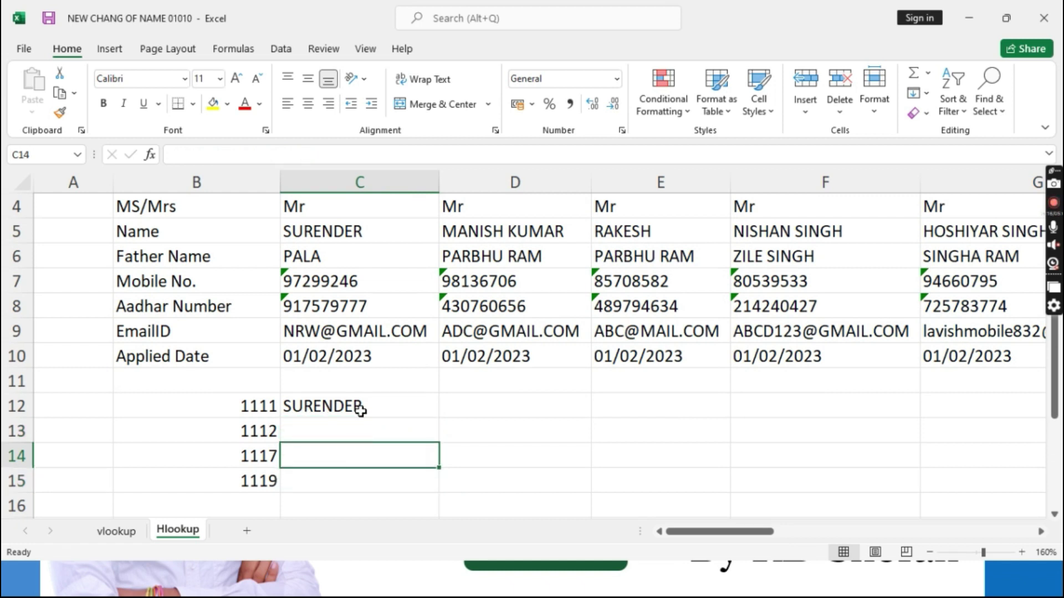
Try filling the C12 XLOOKUP formula across to F12, and clear the copies from D12:F12.
click(357, 406)
drag(439, 417, 936, 416)
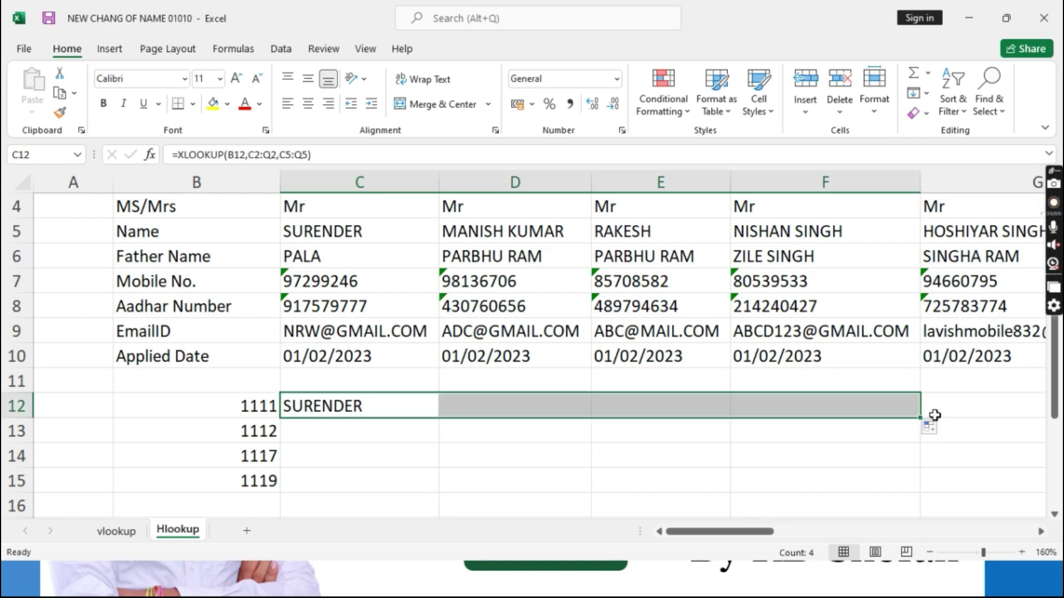
click(466, 398)
drag(264, 406, 266, 480)
drag(490, 405, 801, 408)
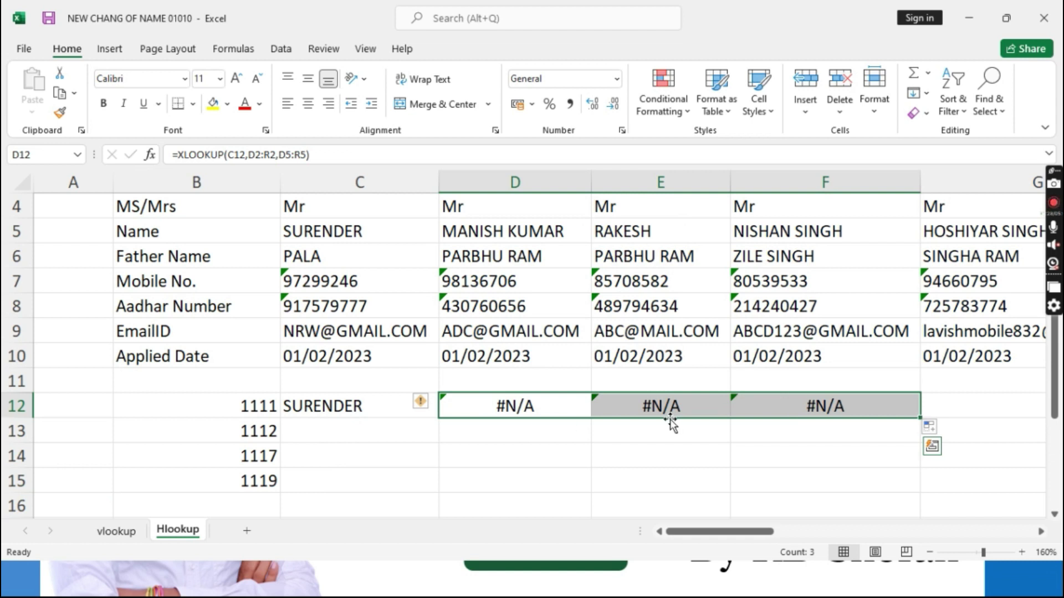
key(Delete)
Edit the XLOOKUP formula in C12 and make the lookup array an absolute reference, $C$2:$Q$2.
click(360, 403)
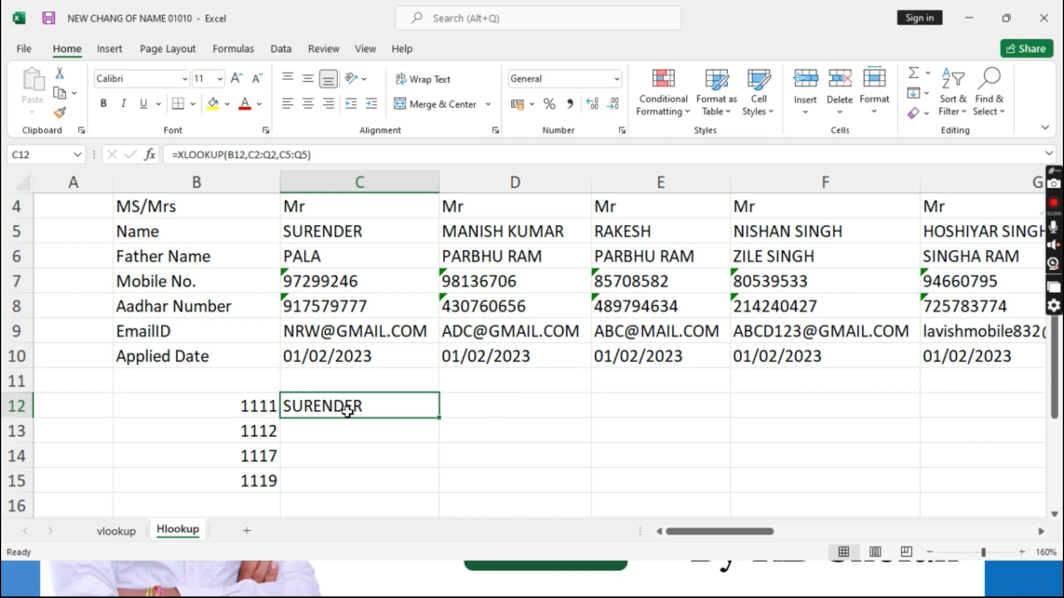
double_click(348, 410)
scroll(387, 443, up, 1)
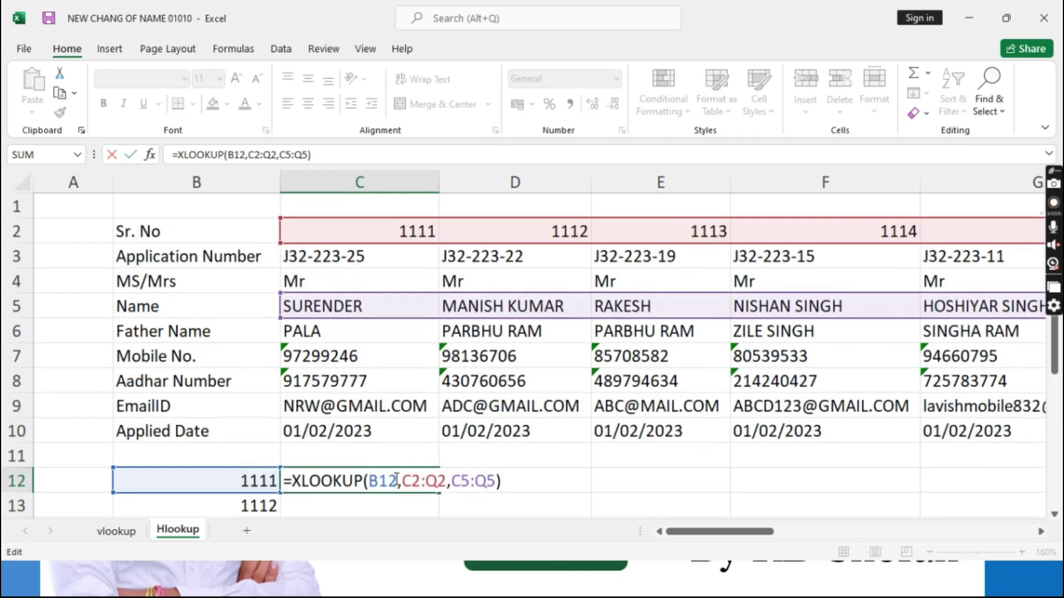
scroll(404, 451, down, 1)
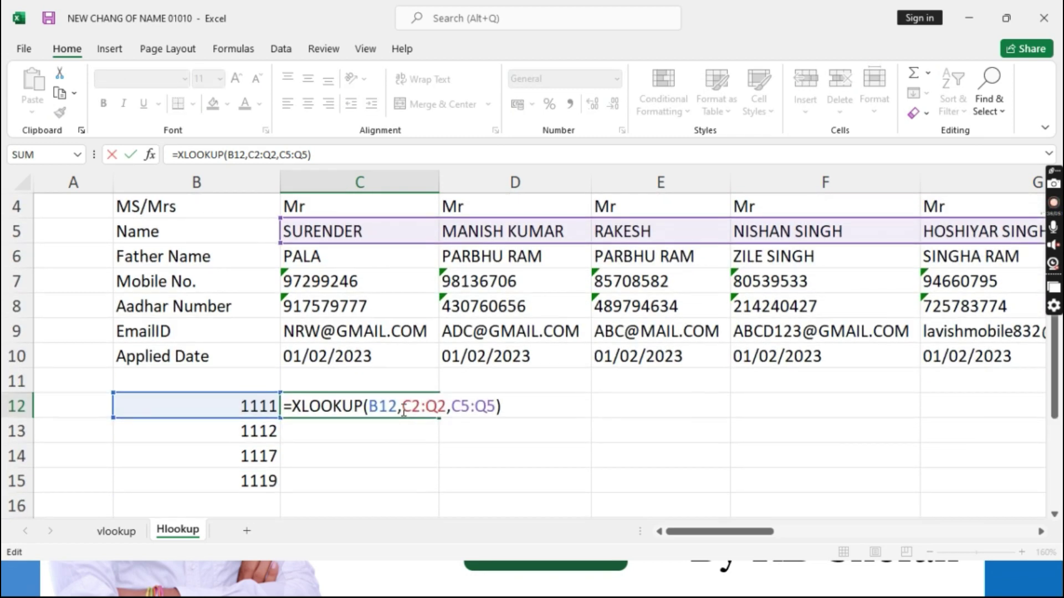
drag(403, 411, 452, 409)
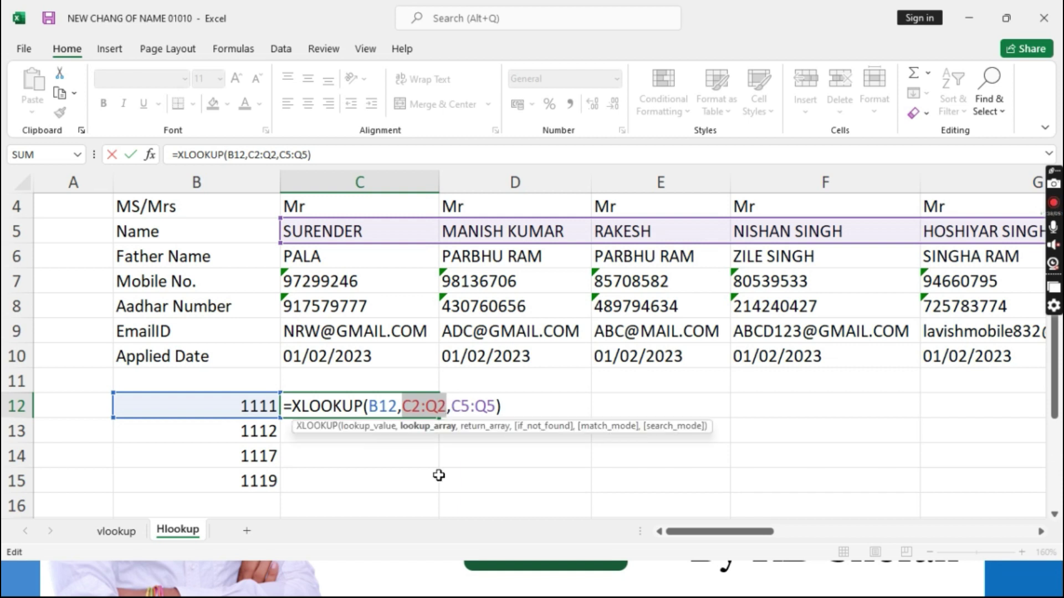
scroll(435, 482, up, 1)
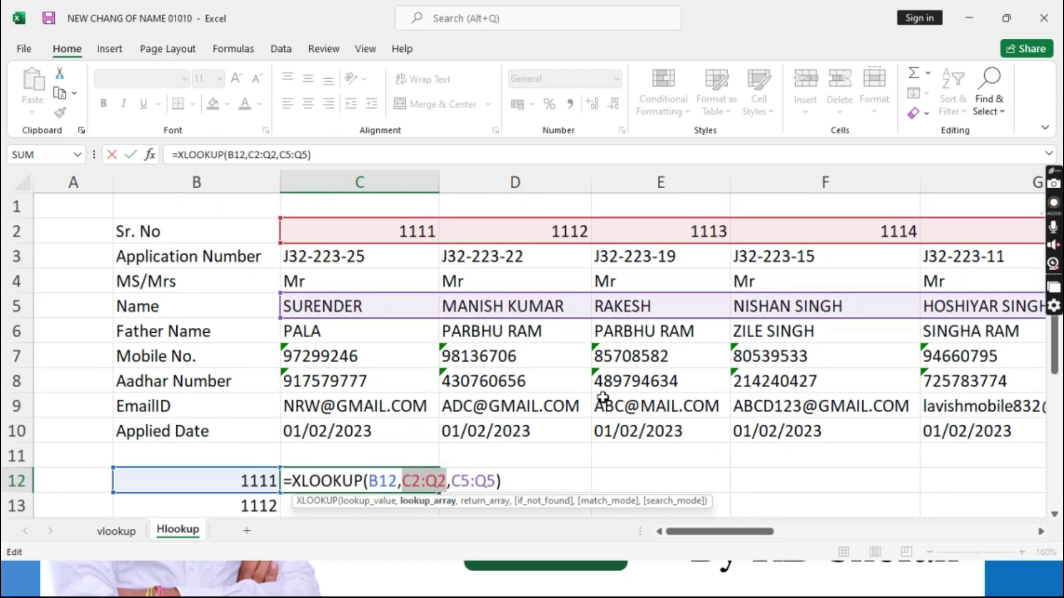
key(F4)
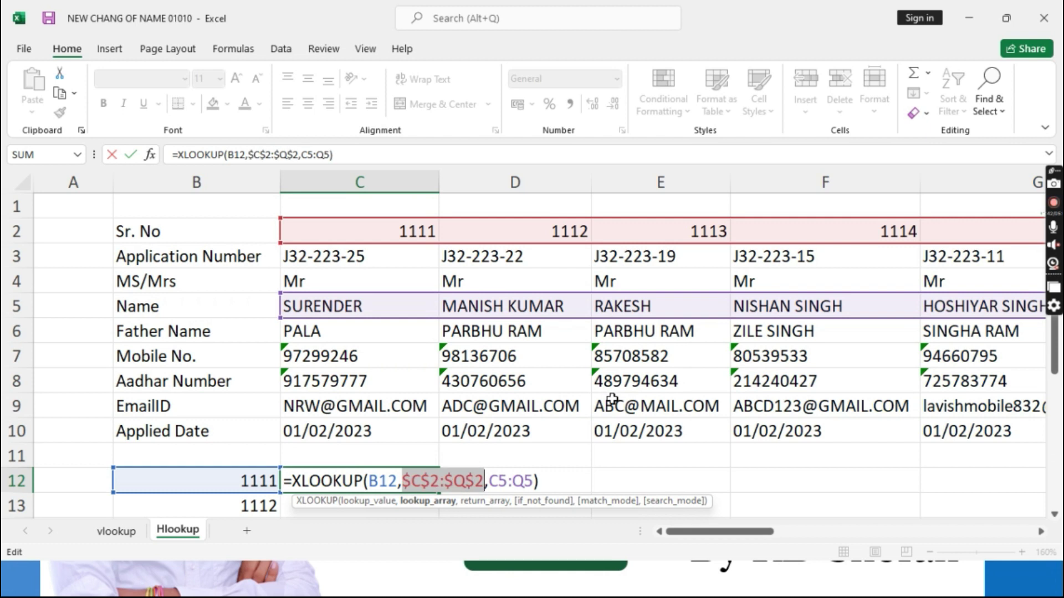
Make the return array of the C12 formula an absolute reference, $C$5:$Q$5.
scroll(438, 451, down, 2)
drag(489, 331, 536, 331)
key(F4)
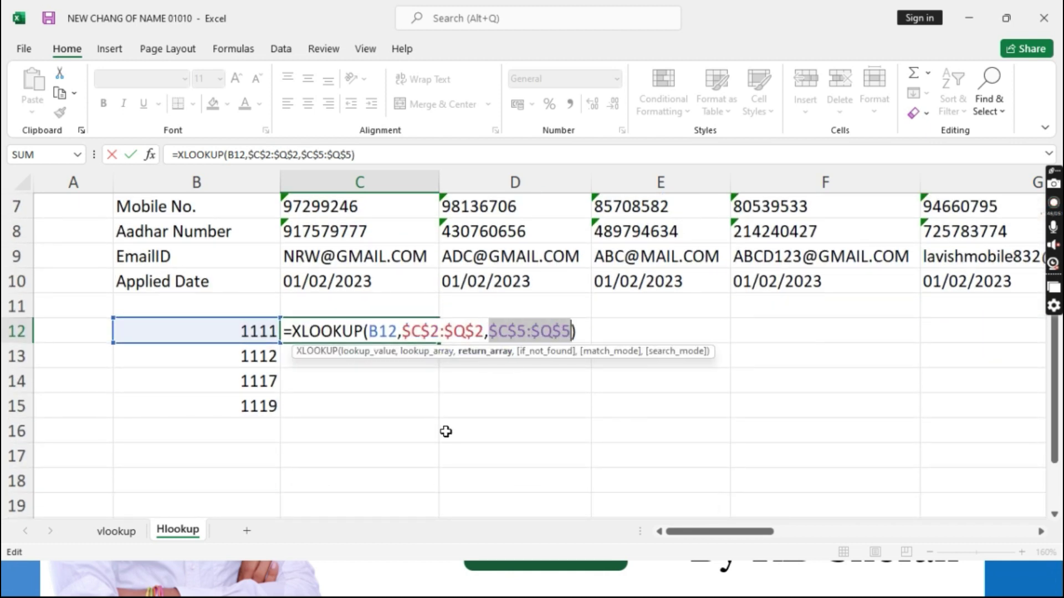
scroll(446, 431, up, 1)
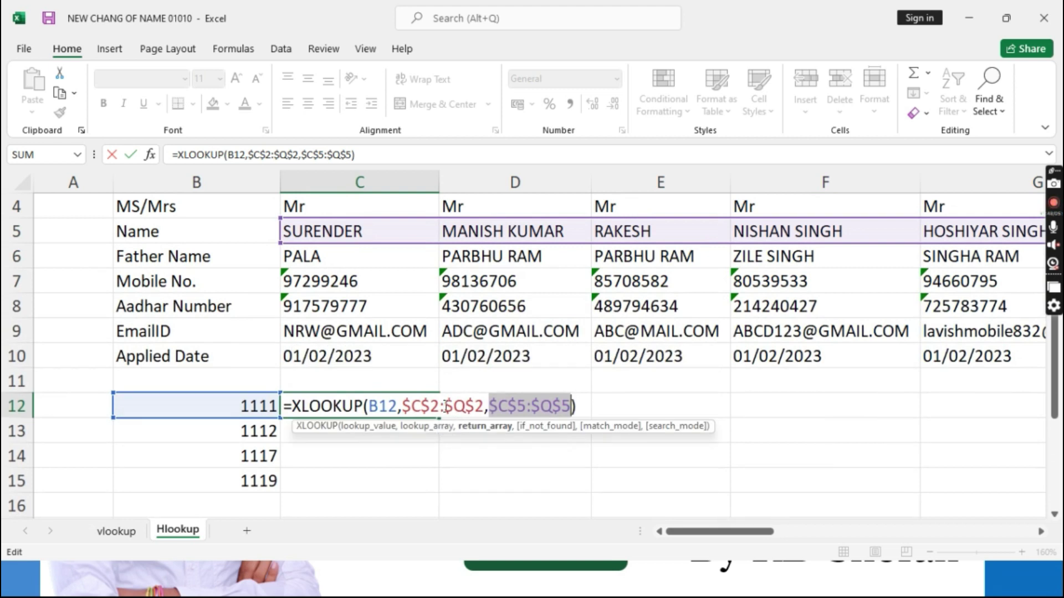
Review the C12 formula's locked arrays and relative lookup value B12 against the Sr. No and Name rows.
click(497, 406)
scroll(491, 446, up, 1)
scroll(489, 448, down, 1)
scroll(287, 409, up, 1)
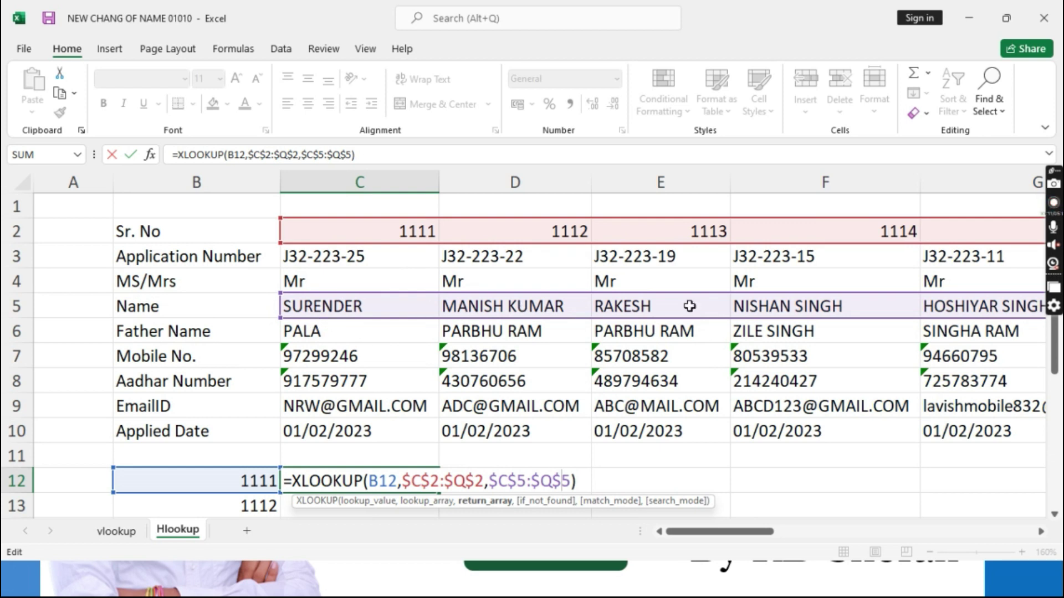
scroll(636, 328, down, 1)
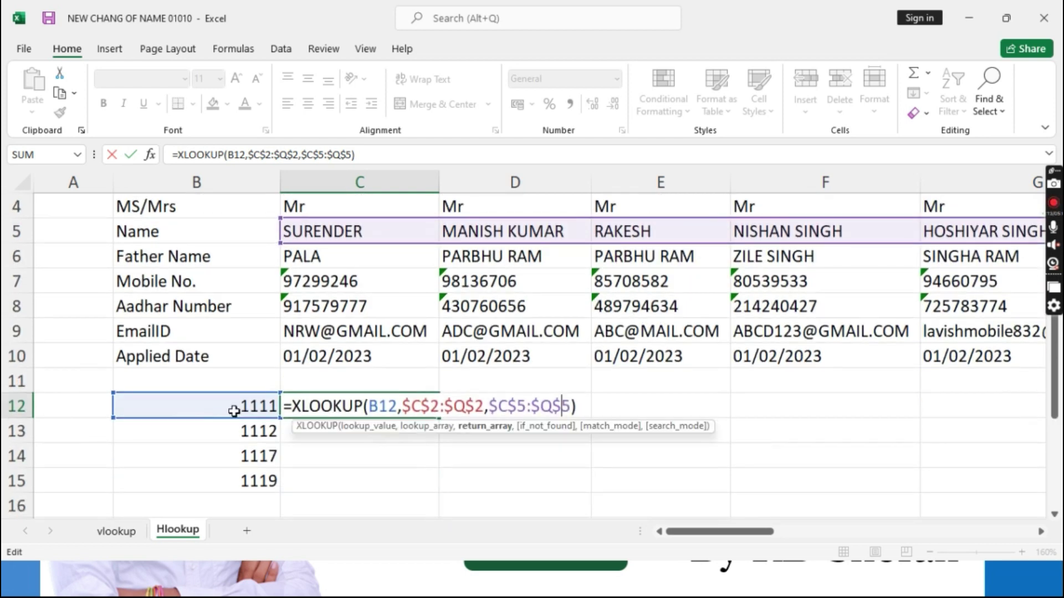
drag(397, 405, 369, 405)
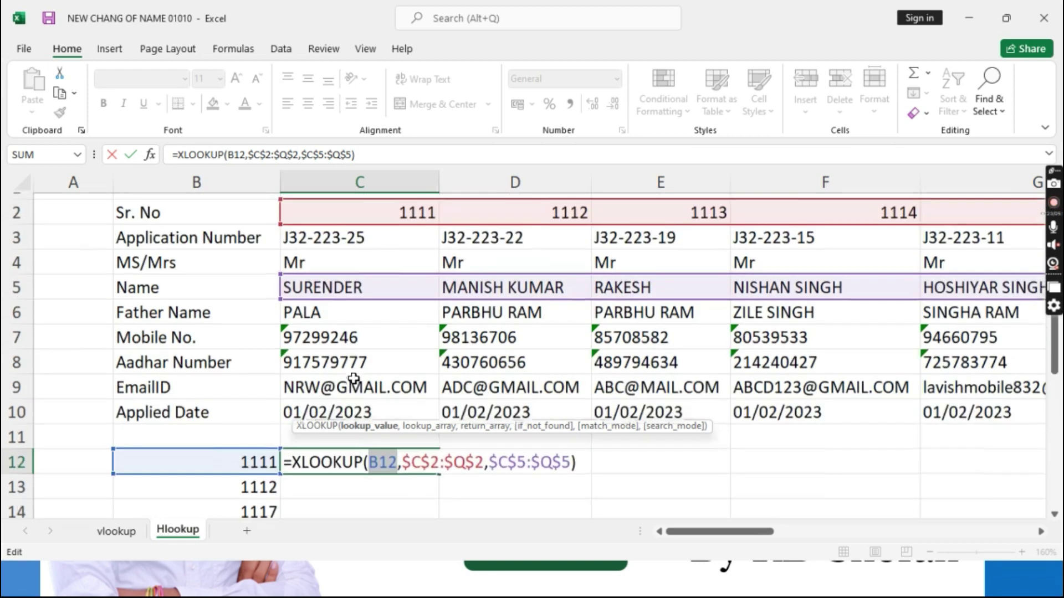
scroll(352, 374, up, 1)
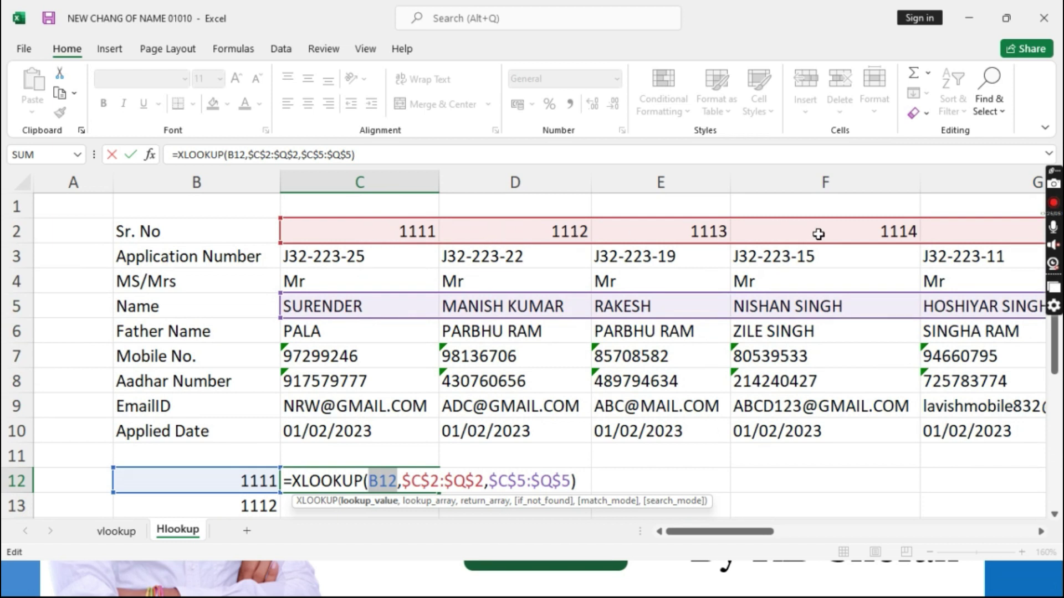
scroll(452, 335, down, 1)
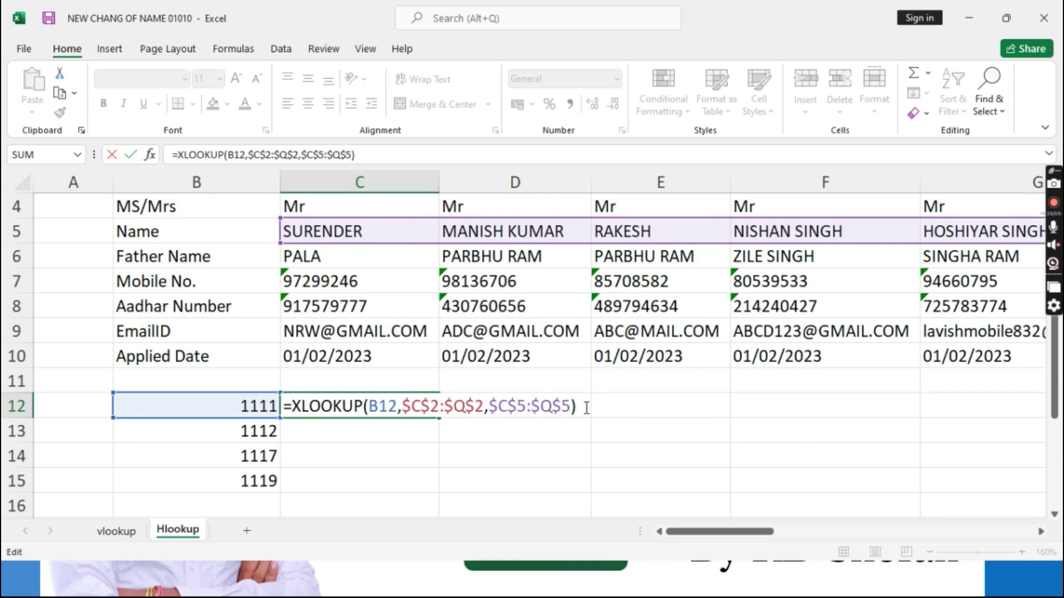
Enter the formula =XLOOKUP(B12,$C$2:$Q$2,$C$5:$Q$5) in C12 and fill it down to C15.
key(Return)
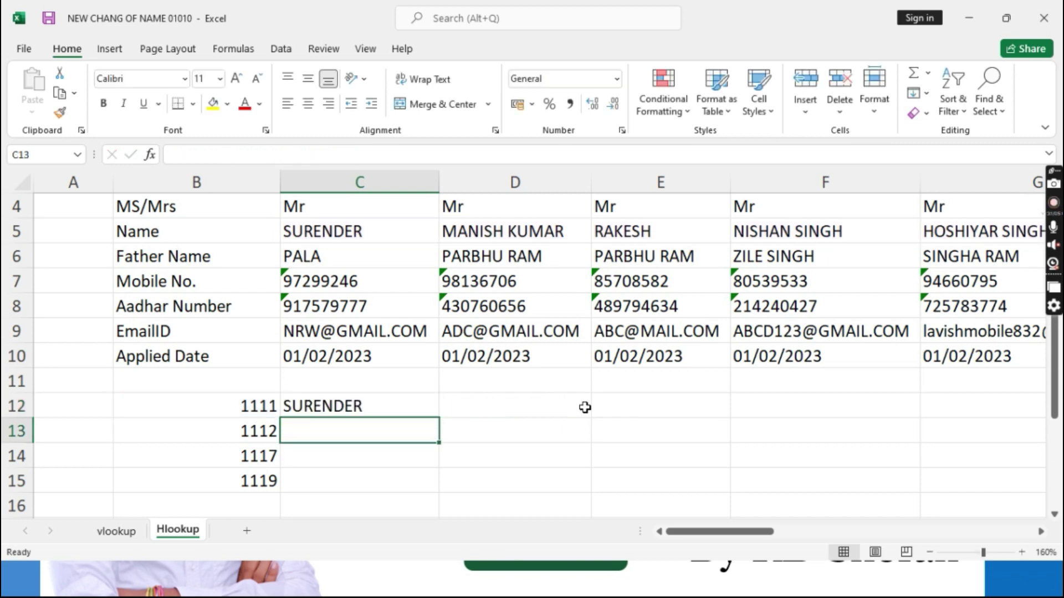
click(342, 408)
drag(437, 418, 429, 488)
key(Down)
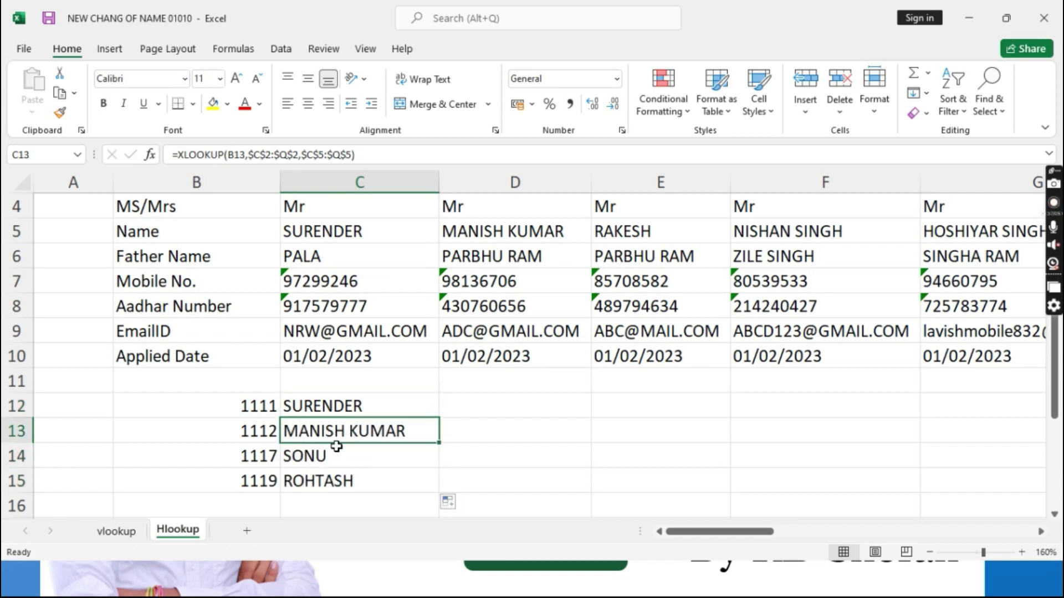
Check the names returned for serial numbers 1112 and 1117 against the Sr. No and Name rows of the table.
scroll(348, 464, up, 1)
scroll(349, 465, down, 1)
scroll(388, 360, up, 1)
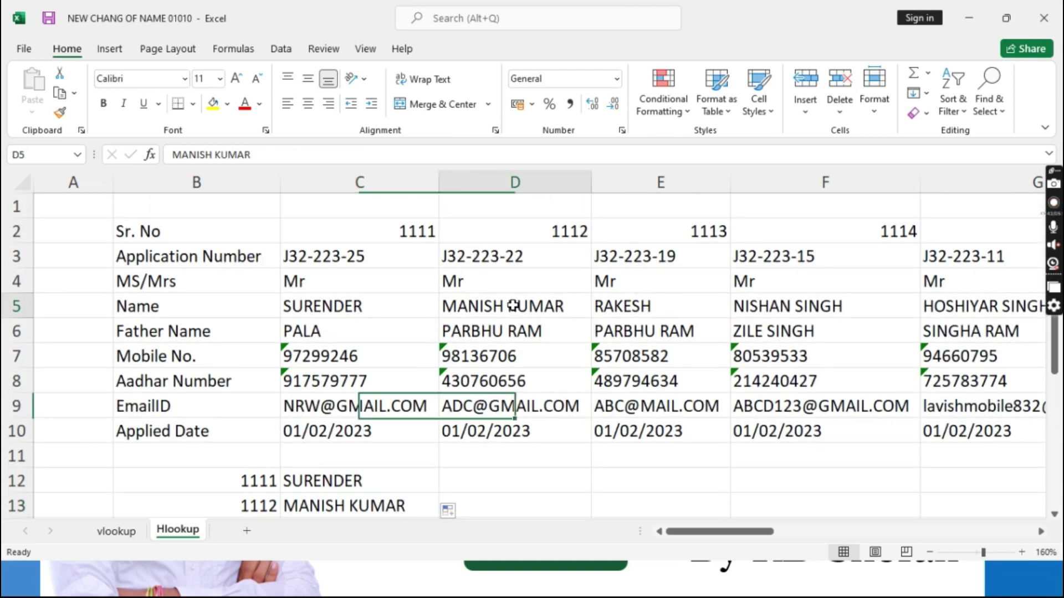
scroll(516, 310, down, 2)
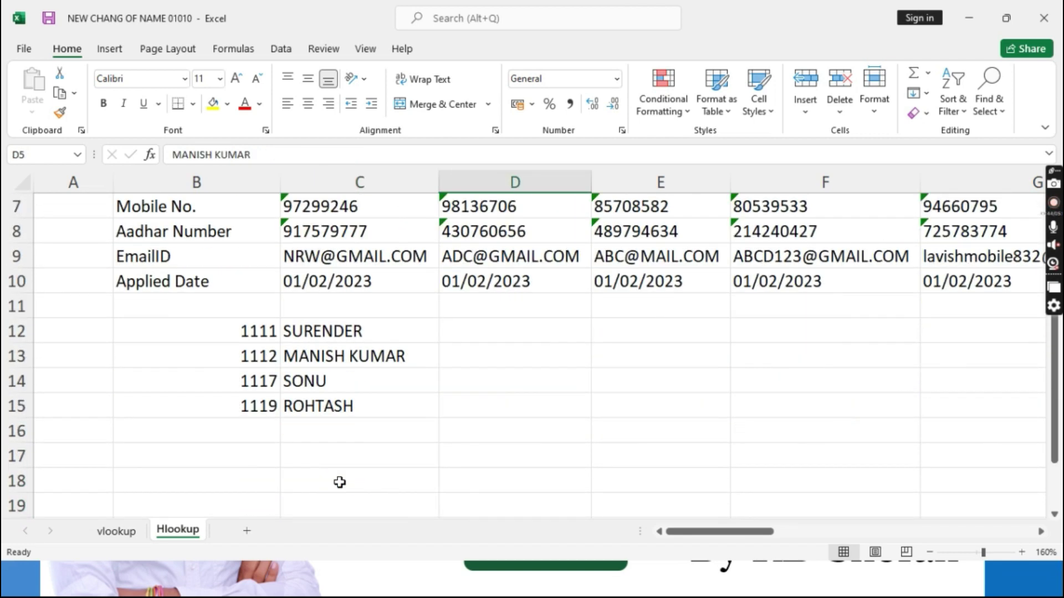
click(267, 381)
scroll(363, 390, up, 2)
drag(773, 534, 641, 532)
click(714, 228)
click(700, 306)
scroll(294, 405, down, 2)
Fill the absolute-reference XLOOKUP formula from C12 across to F12, and delete the copies in D12:F12.
click(343, 331)
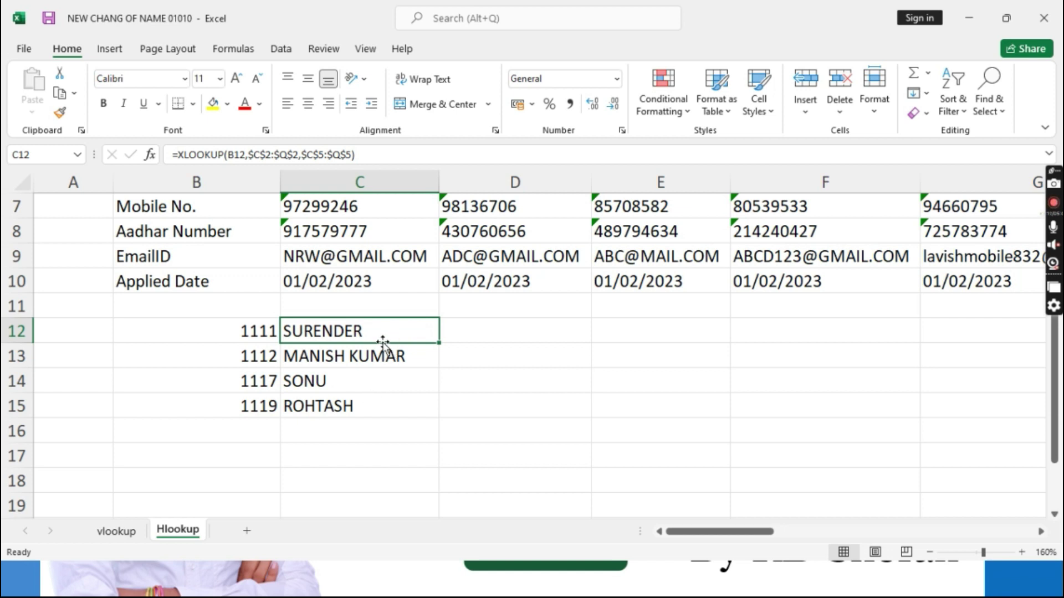
drag(438, 345, 840, 359)
drag(494, 335, 793, 339)
key(Delete)
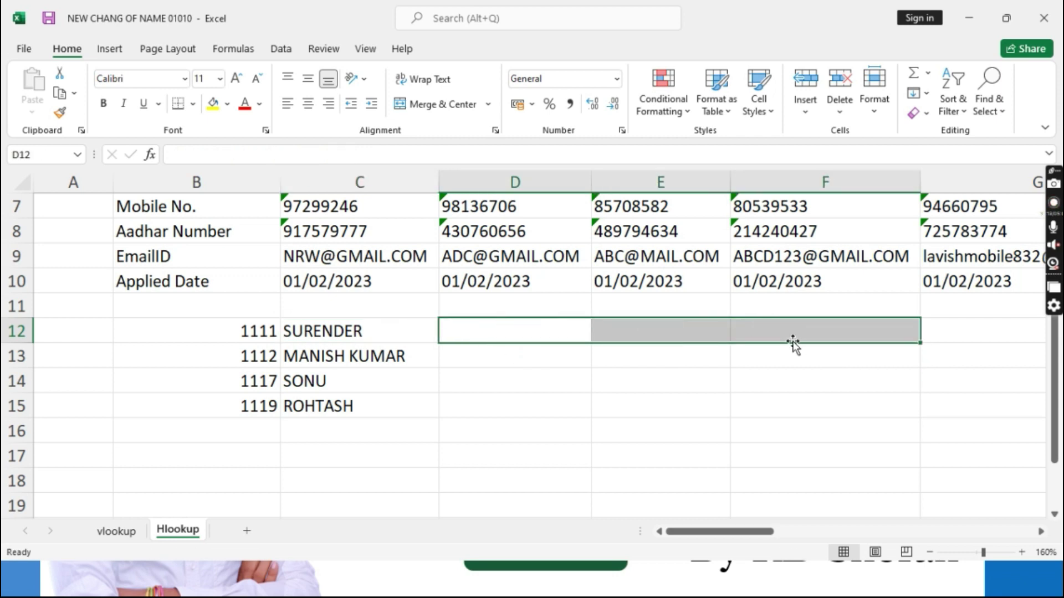
Enter the serial numbers 1111, 1112, 1117 and 1119 across cells B17 to E17.
drag(242, 327, 246, 406)
click(255, 454)
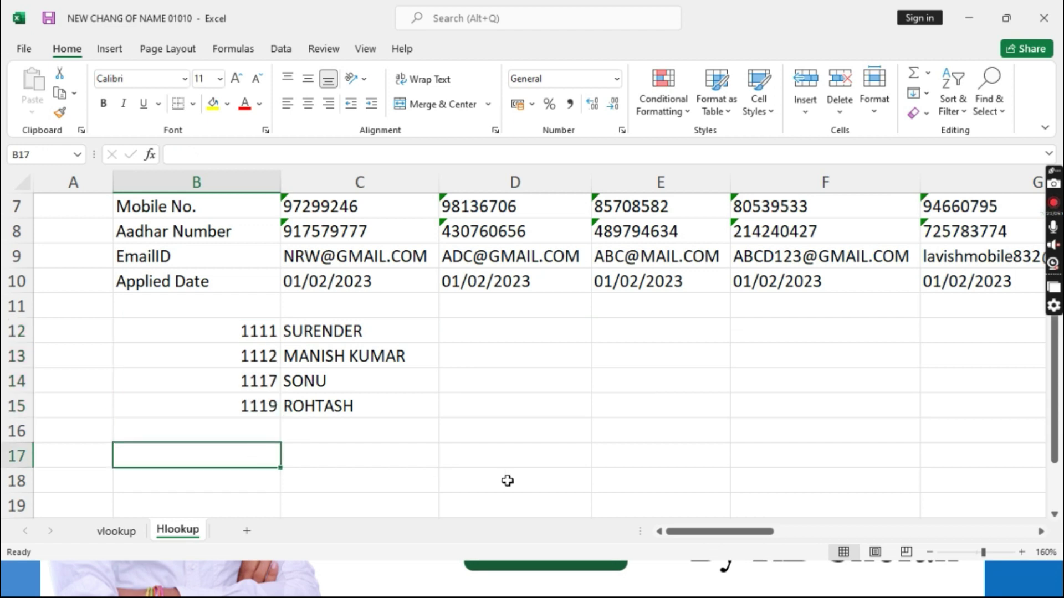
text(1111)
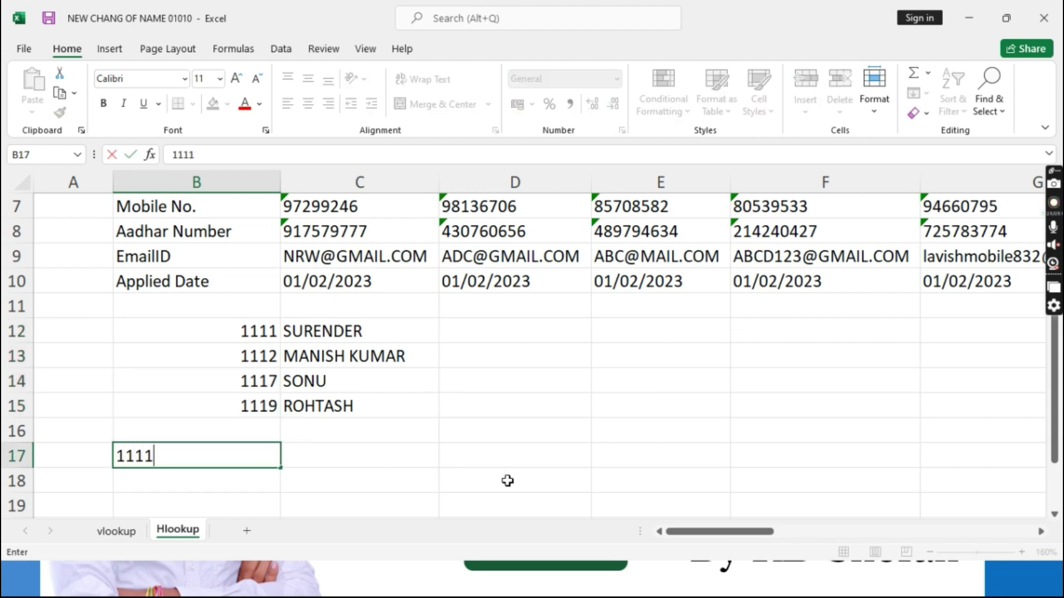
key(Tab)
text(1112)
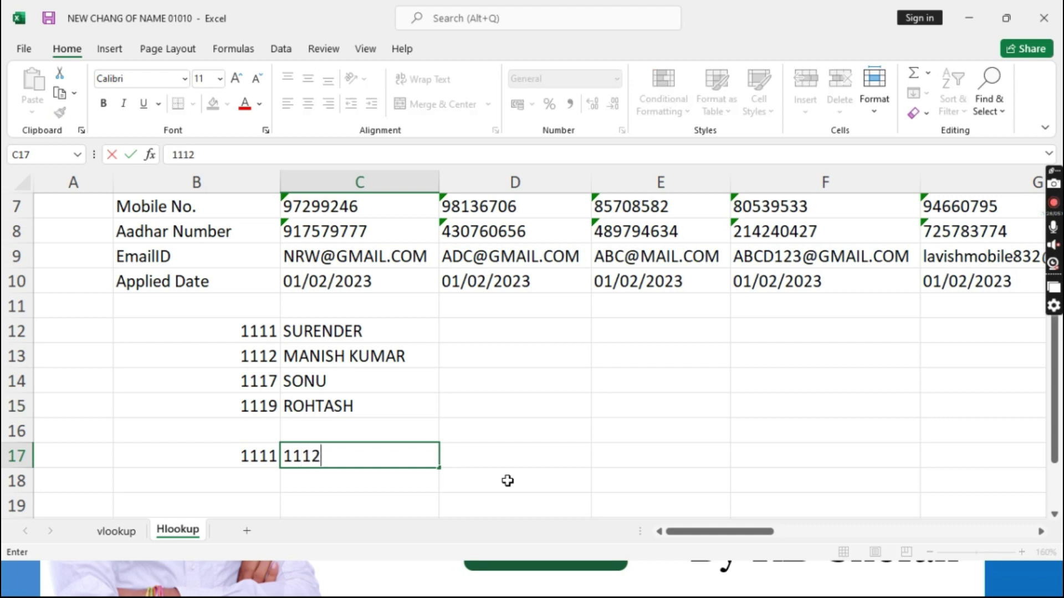
key(Tab)
text(111)
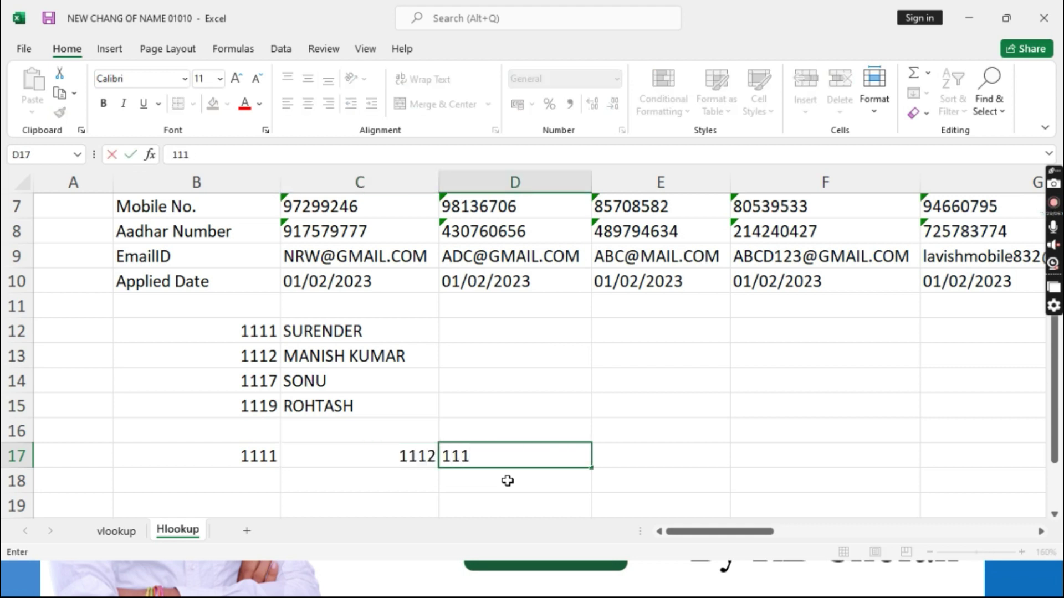
text(7)
key(Tab)
text(1119)
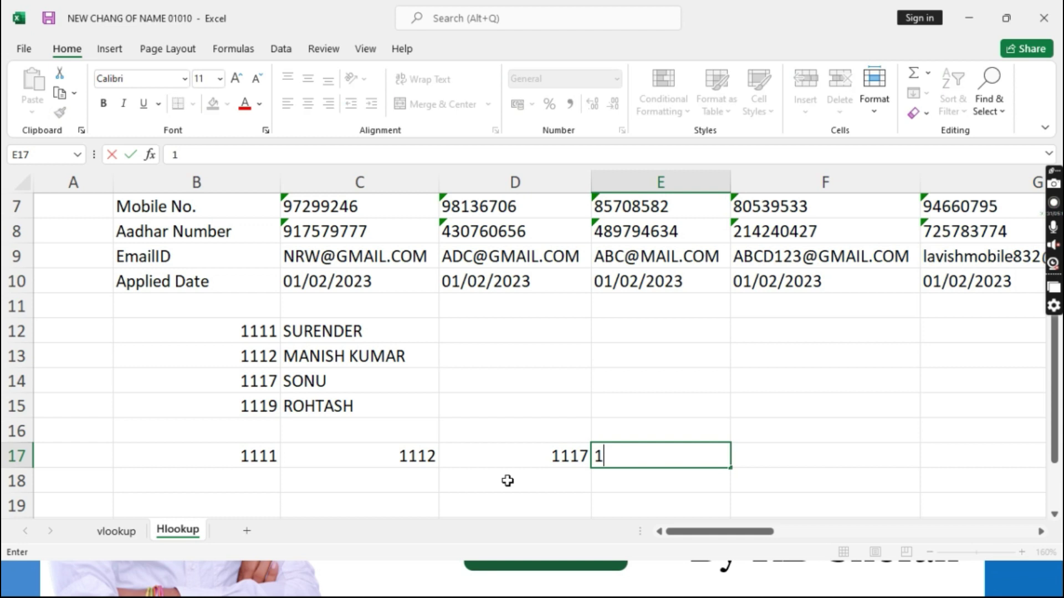
key(Return)
drag(266, 456, 723, 454)
scroll(427, 470, down, 1)
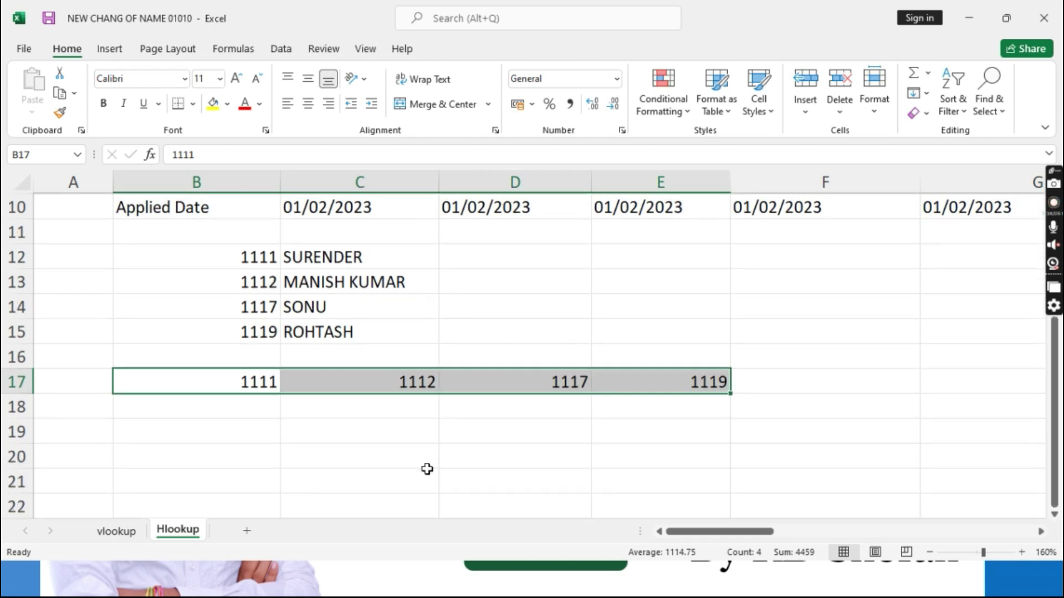
Start an XLOOKUP formula in B18 with lookup value B17 and the Sr. No row C2:Q2 as lookup array.
click(294, 382)
click(237, 413)
text(=xlo)
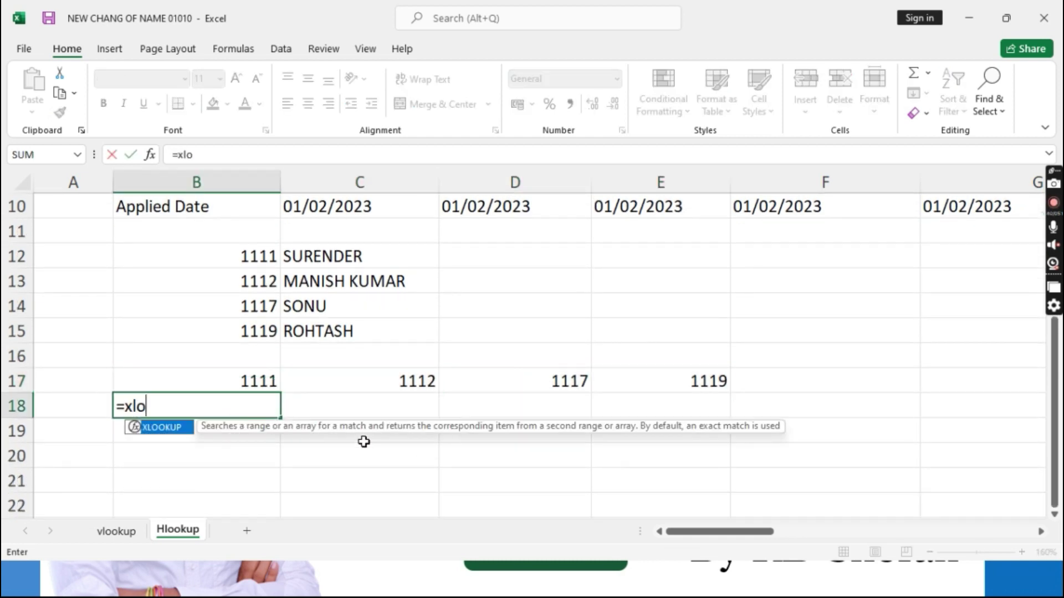
key(Tab)
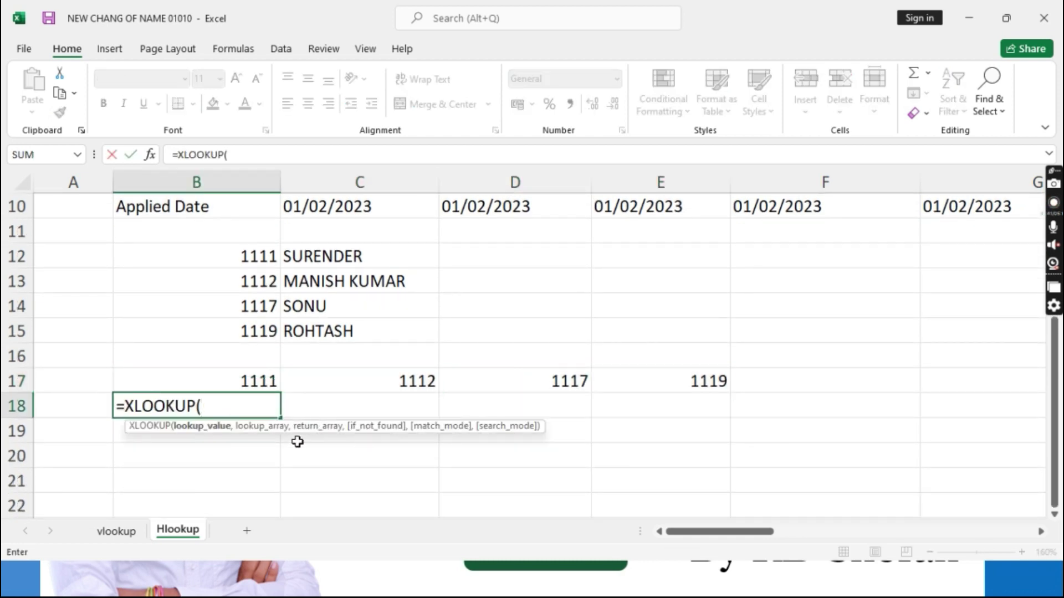
click(244, 381)
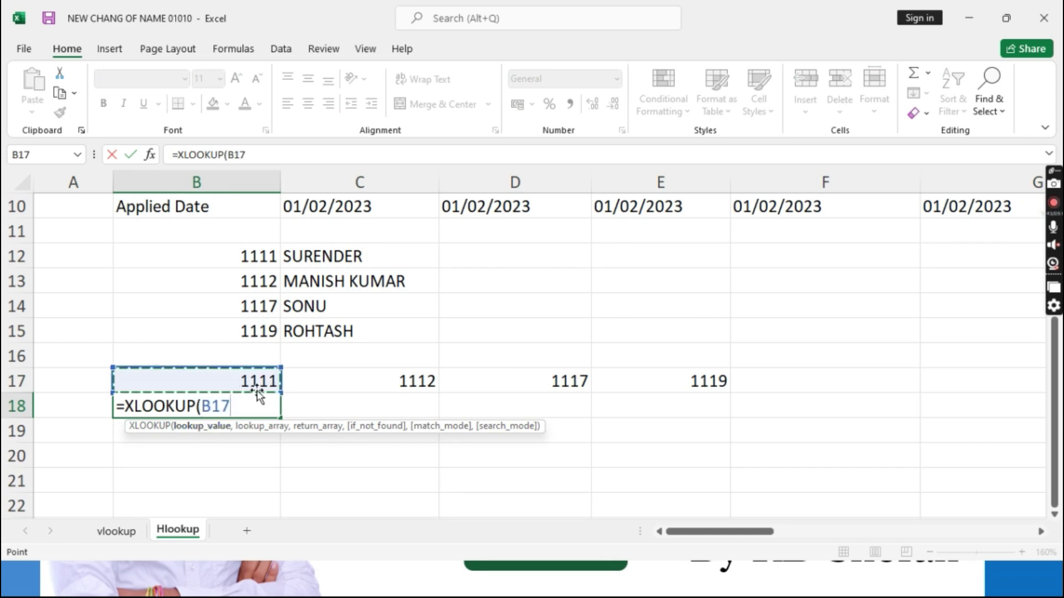
text(,)
scroll(301, 455, up, 3)
drag(336, 224, 997, 231)
text(,)
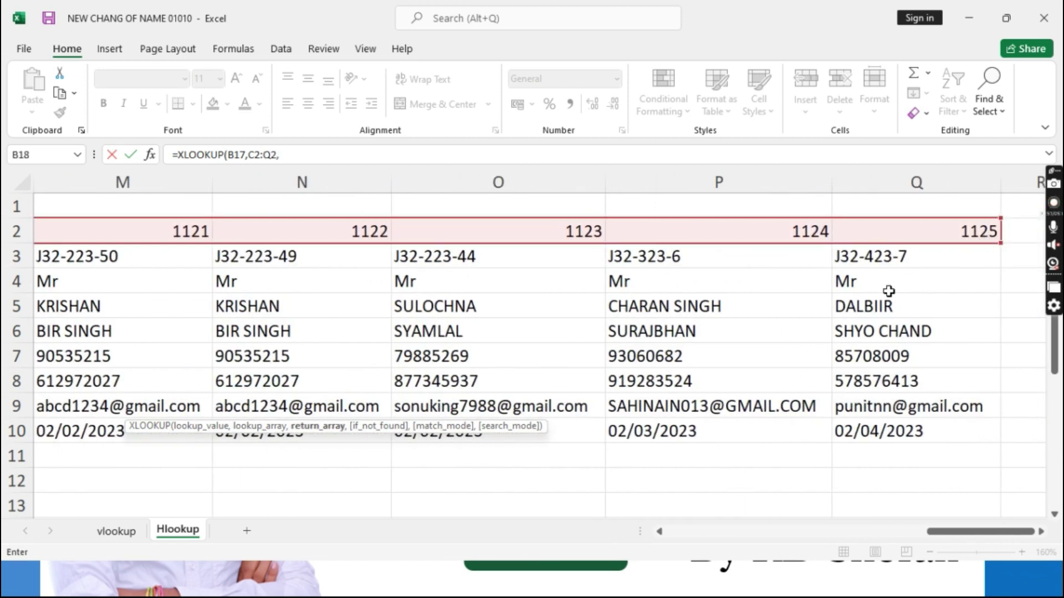
Complete the B18 formula with the Name row C5:Q5 as return array, giving =XLOOKUP(B17,C2:Q2,C5:Q5).
drag(975, 532, 657, 527)
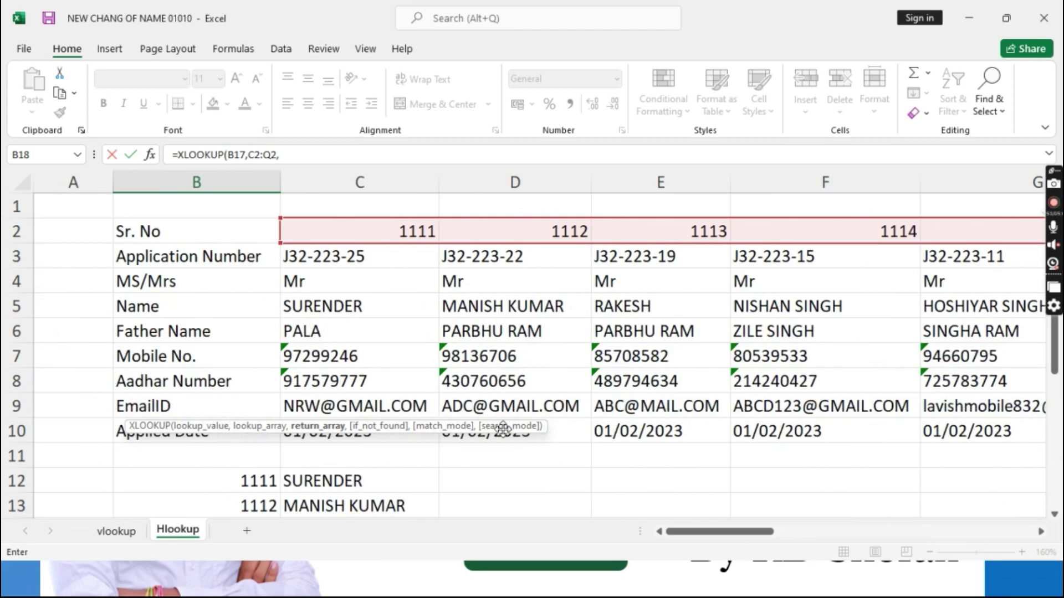
scroll(505, 444, down, 3)
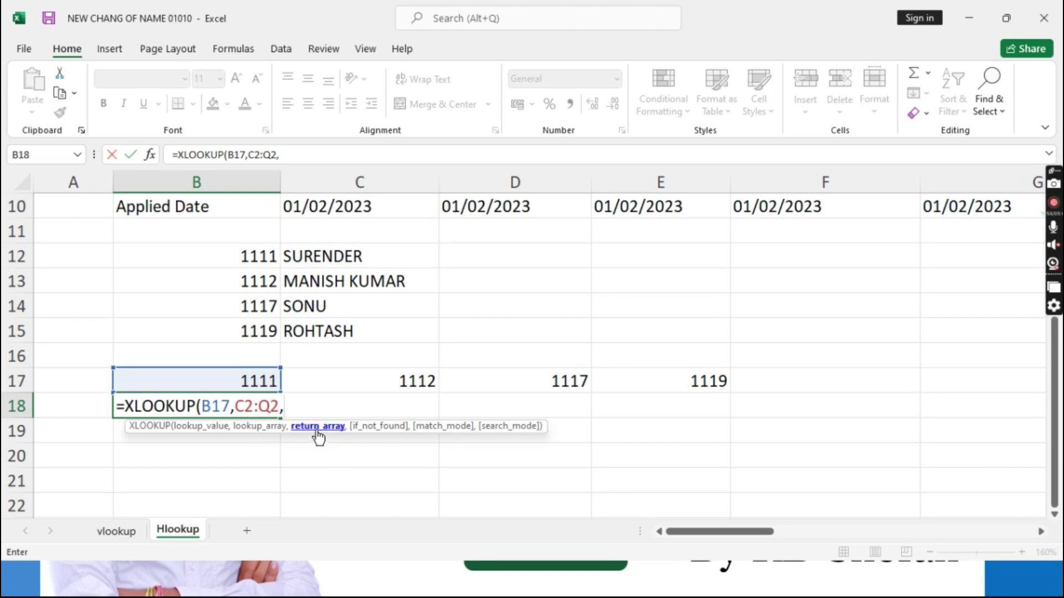
scroll(317, 437, up, 3)
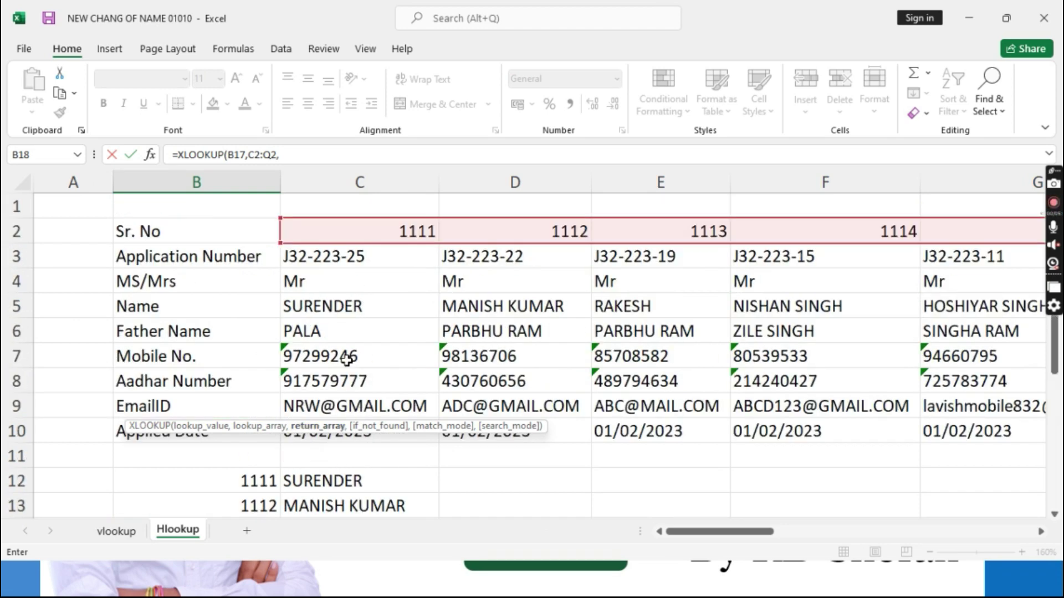
drag(309, 307, 778, 299)
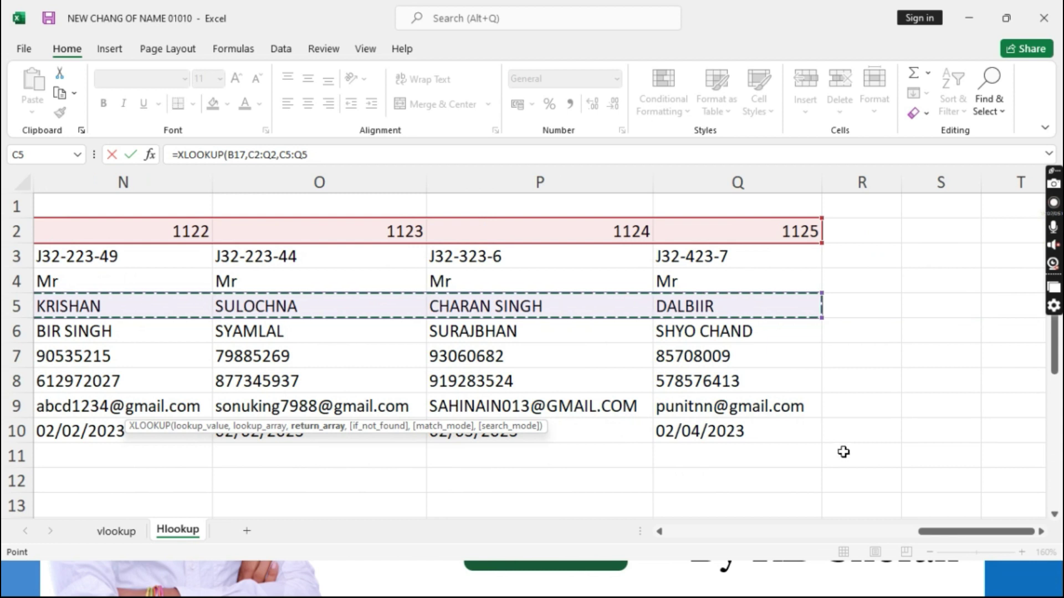
drag(922, 533, 671, 533)
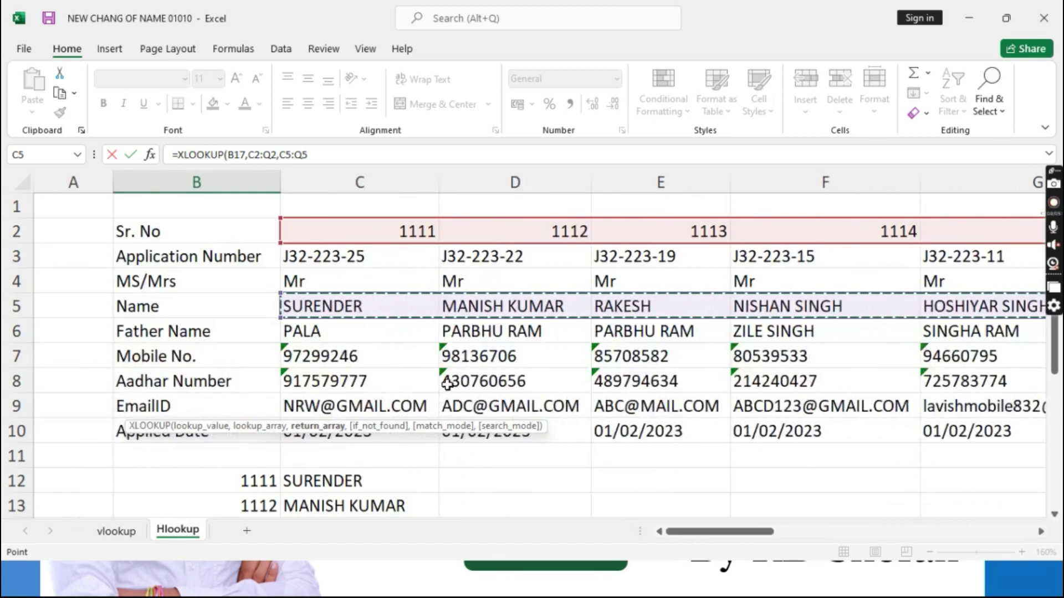
scroll(446, 387, down, 1)
scroll(398, 440, down, 3)
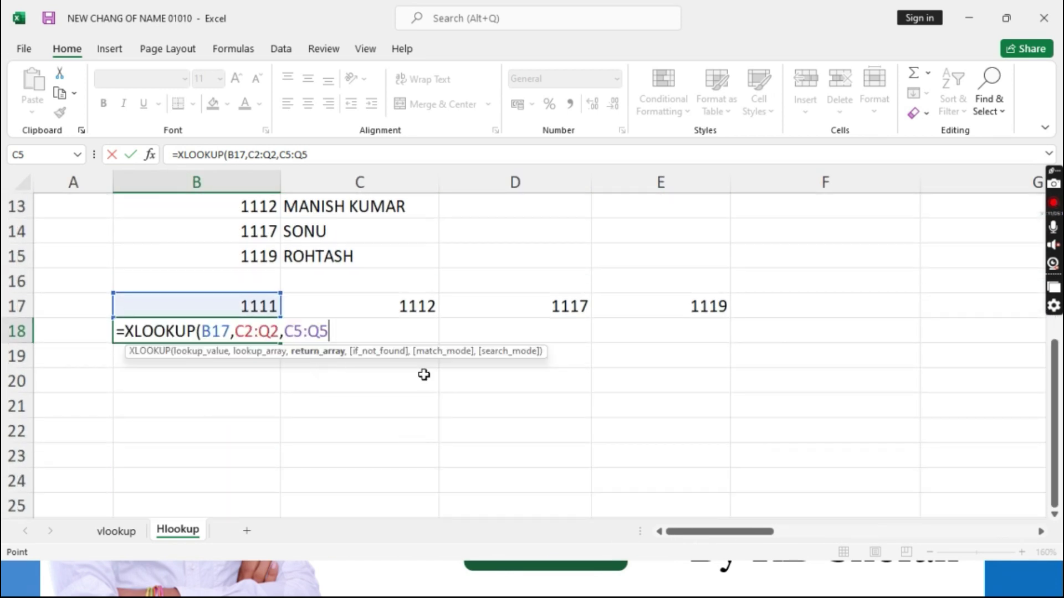
text())
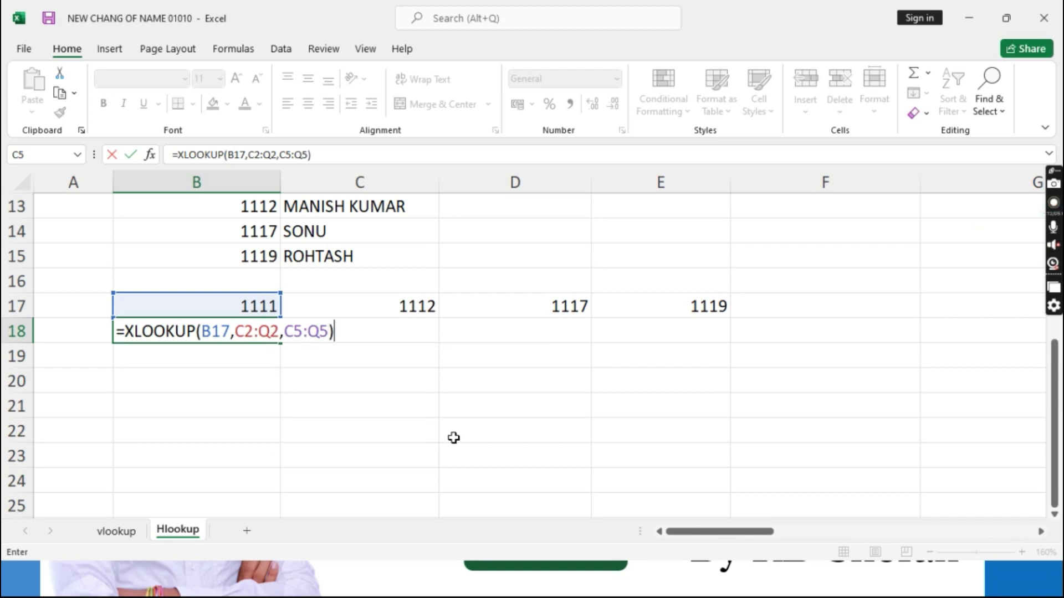
key(Return)
key(Up)
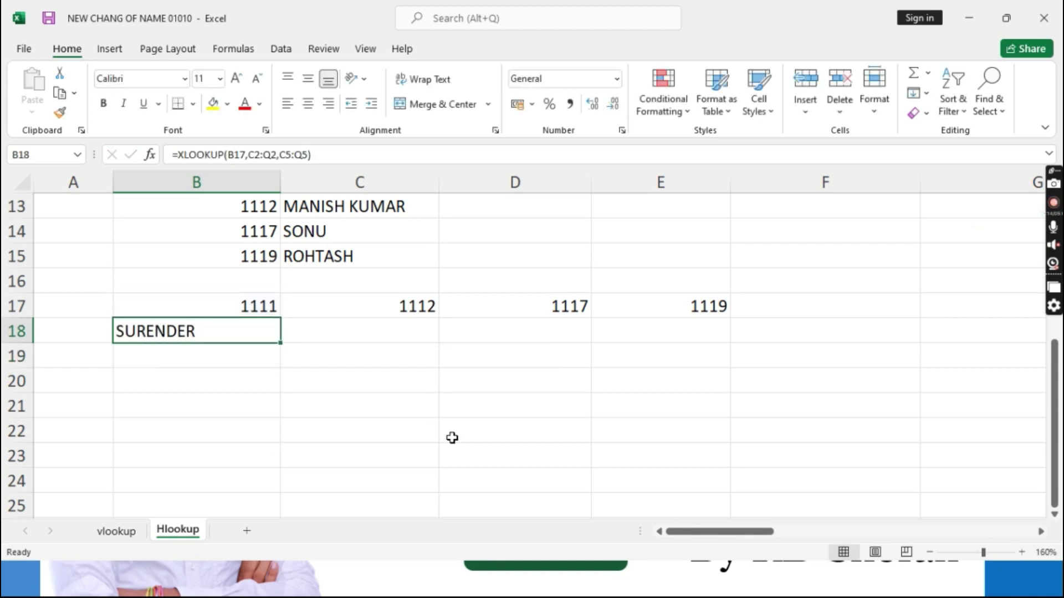
Fill the relative-reference XLOOKUP formula from B18 across to E18.
drag(227, 299, 677, 306)
click(233, 332)
scroll(316, 301, up, 4)
scroll(606, 294, down, 4)
drag(282, 342, 706, 357)
scroll(593, 366, up, 1)
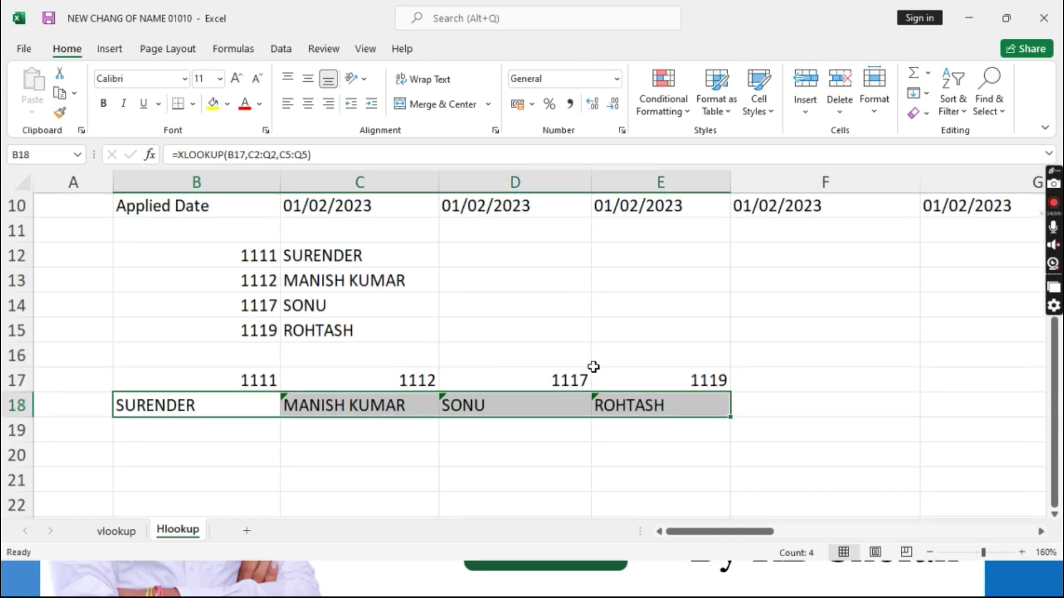
Compare the names and formulas in row 18 with the vertical lookup in B12:C15 and the source table's rows.
click(260, 282)
click(334, 404)
click(350, 284)
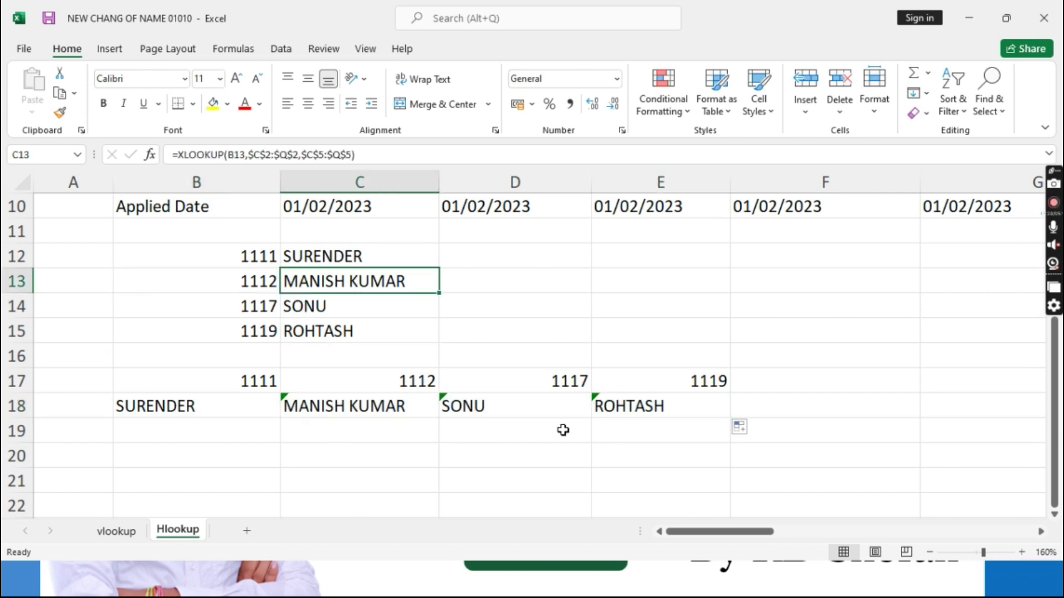
click(518, 414)
click(742, 412)
click(646, 410)
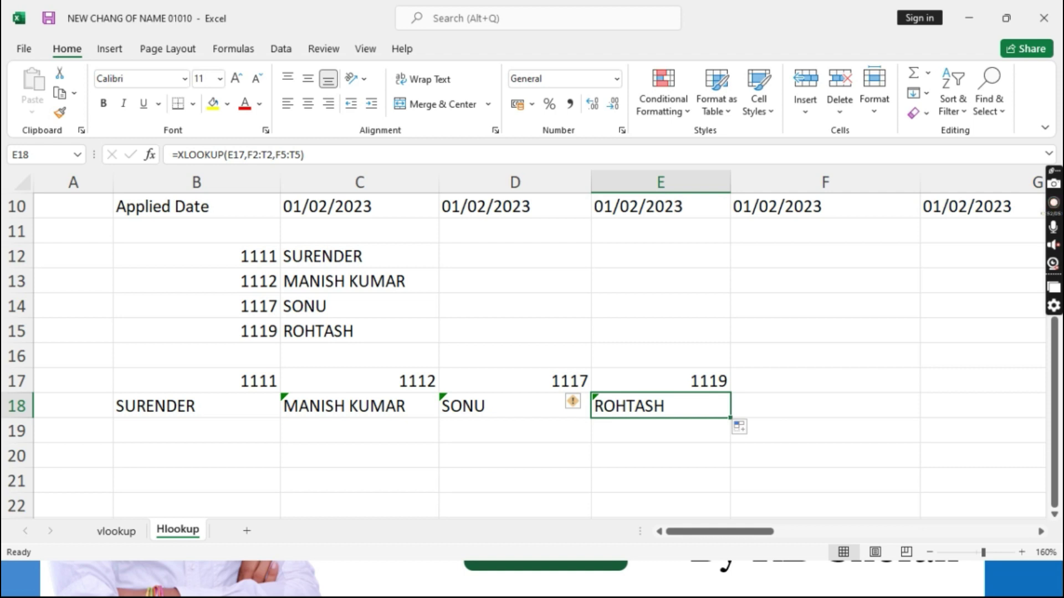
scroll(594, 375, up, 1)
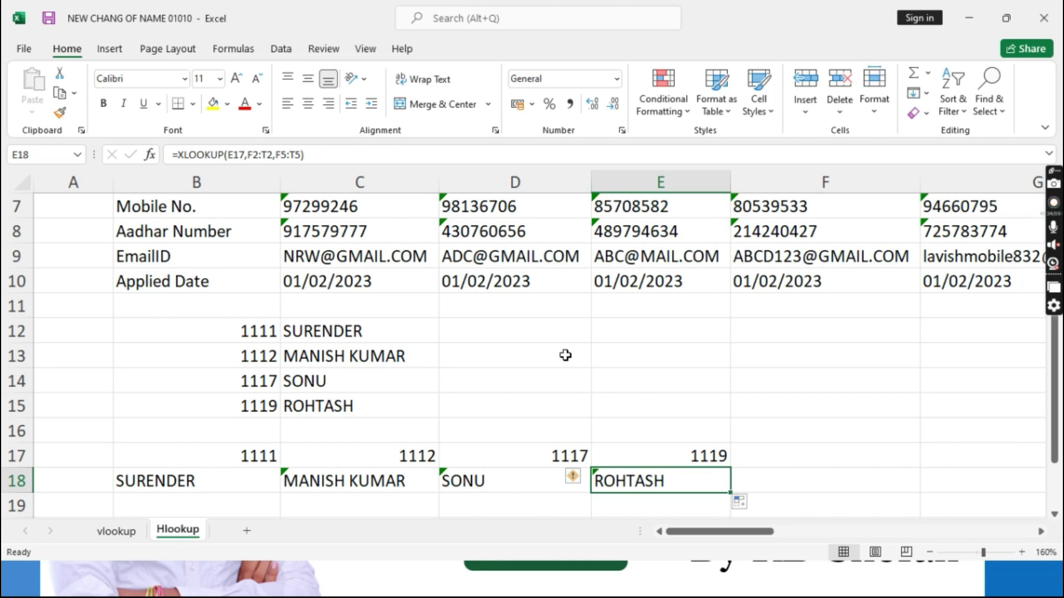
scroll(564, 352, up, 2)
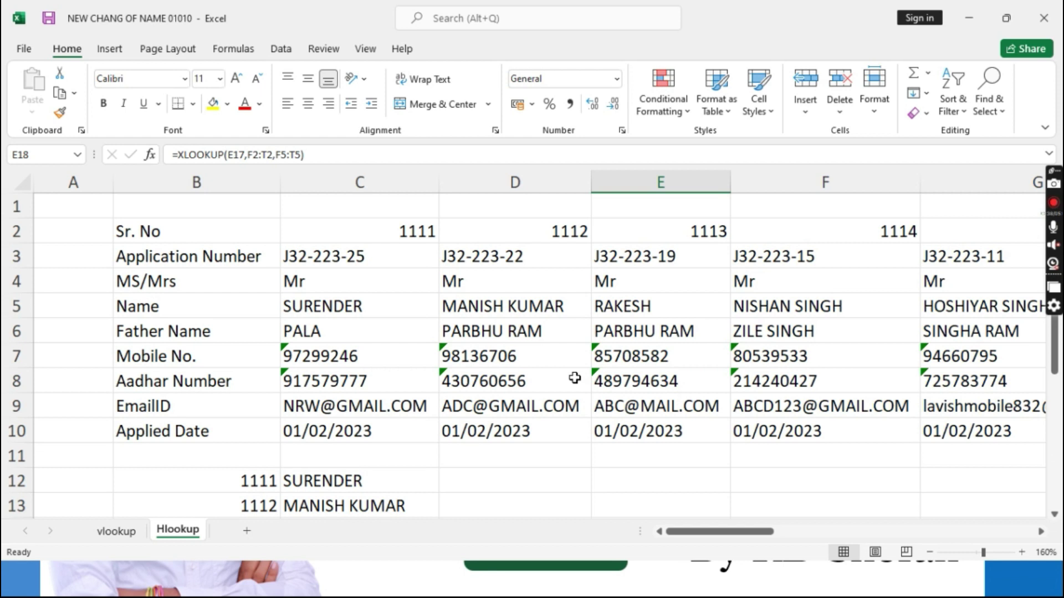
scroll(526, 376, down, 2)
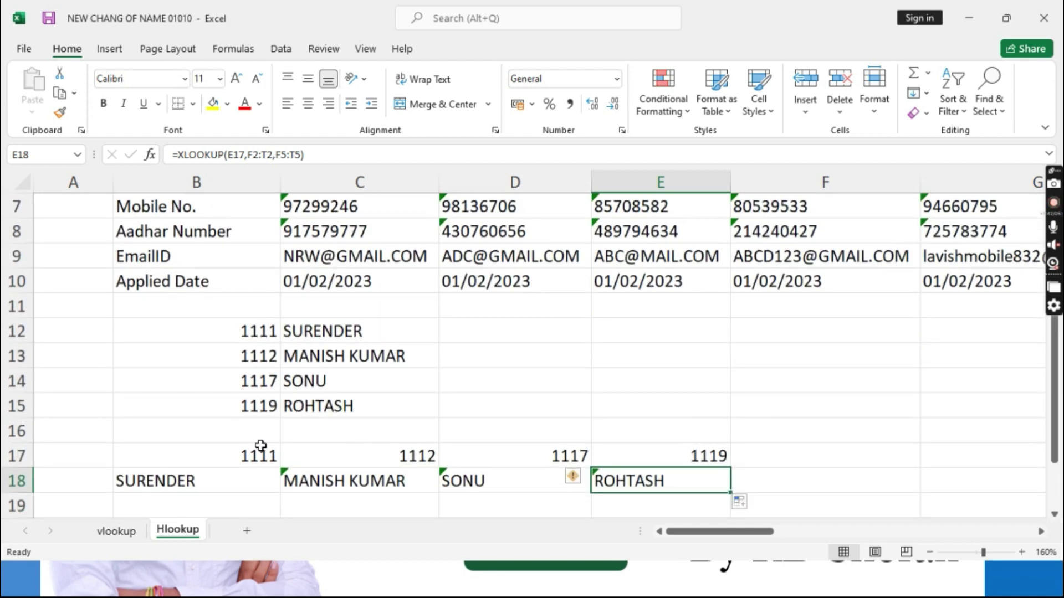
drag(245, 453, 669, 490)
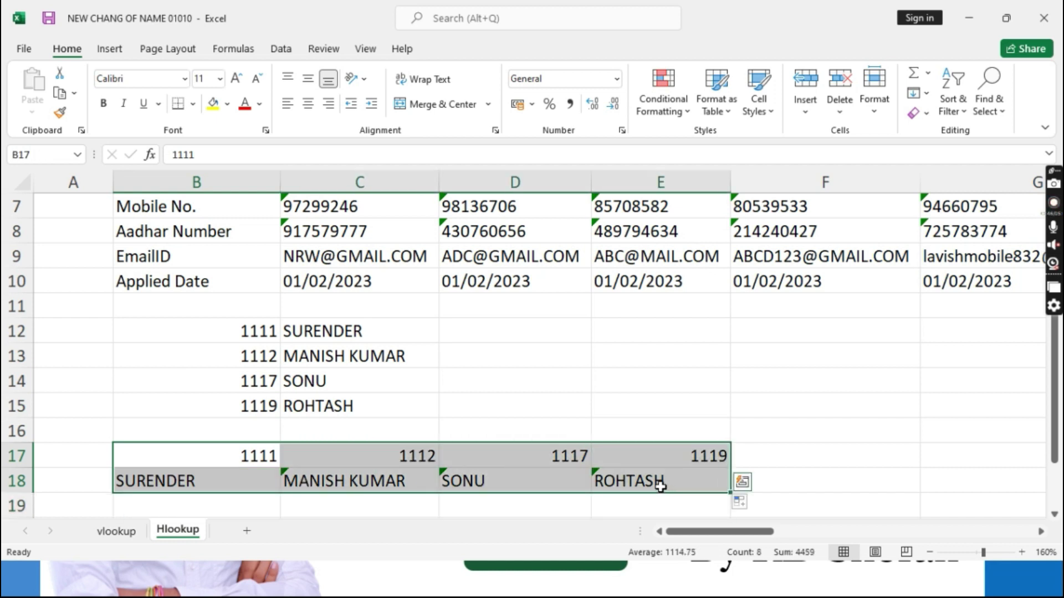
scroll(639, 408, up, 2)
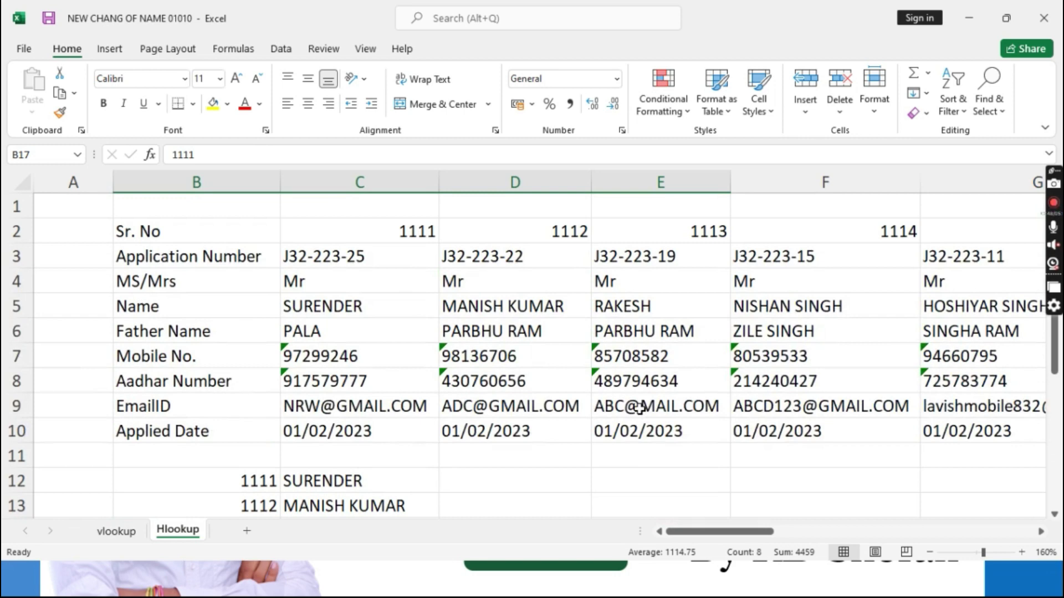